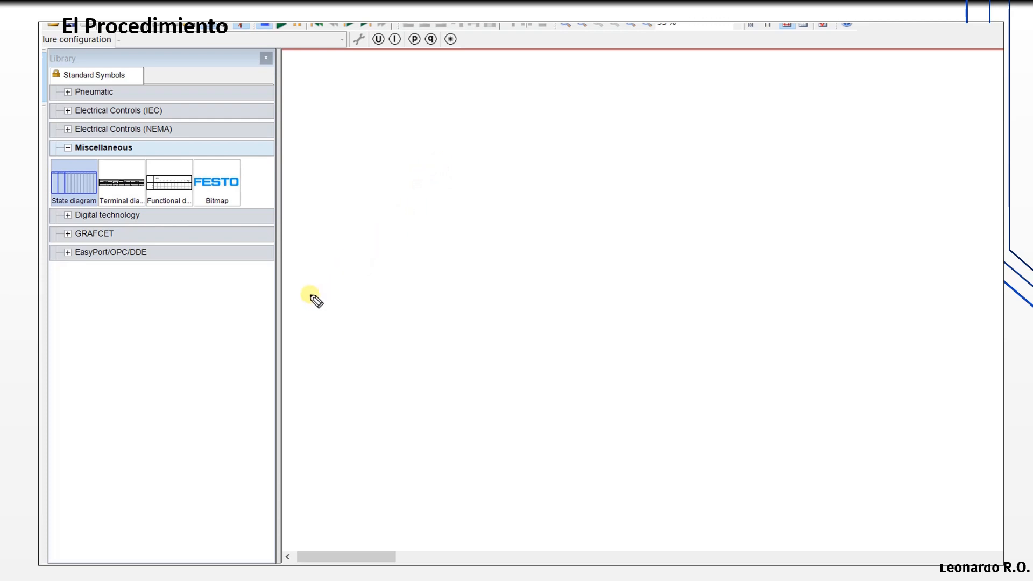
# Draw a freehand incline marked 45° with a block labelled 100 kg resting on it
pyautogui.moveTo(310, 296); pyautogui.dragTo(446, 181)
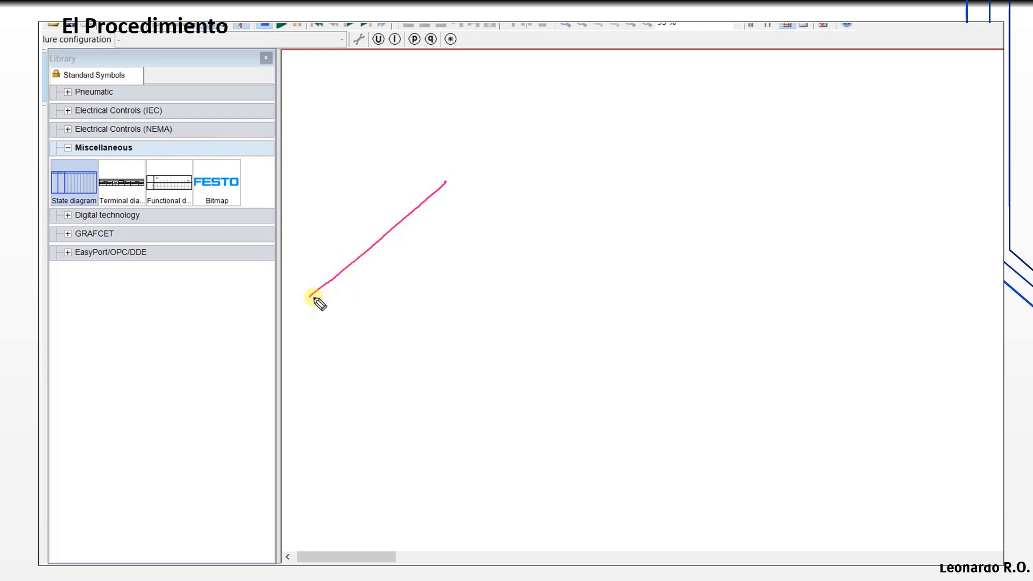
pyautogui.moveTo(310, 296); pyautogui.dragTo(461, 295)
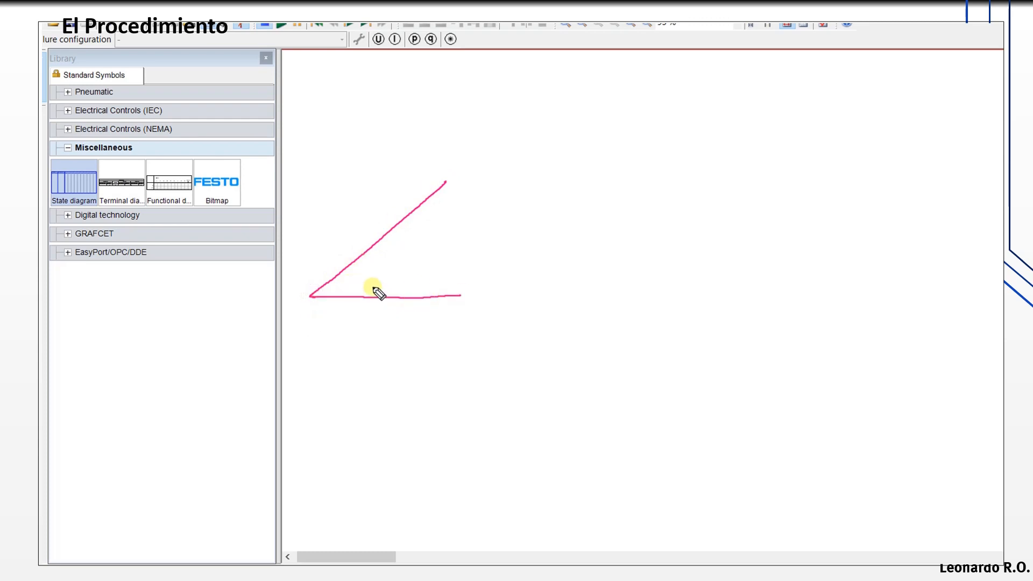
pyautogui.moveTo(332, 279)
pyautogui.mouseDown()
pyautogui.moveTo(333, 293)
pyautogui.moveTo(351, 285)
pyautogui.mouseUp()
pyautogui.moveTo(350, 277)
pyautogui.mouseDown()
pyautogui.moveTo(348, 291)
pyautogui.moveTo(368, 275)
pyautogui.mouseUp()
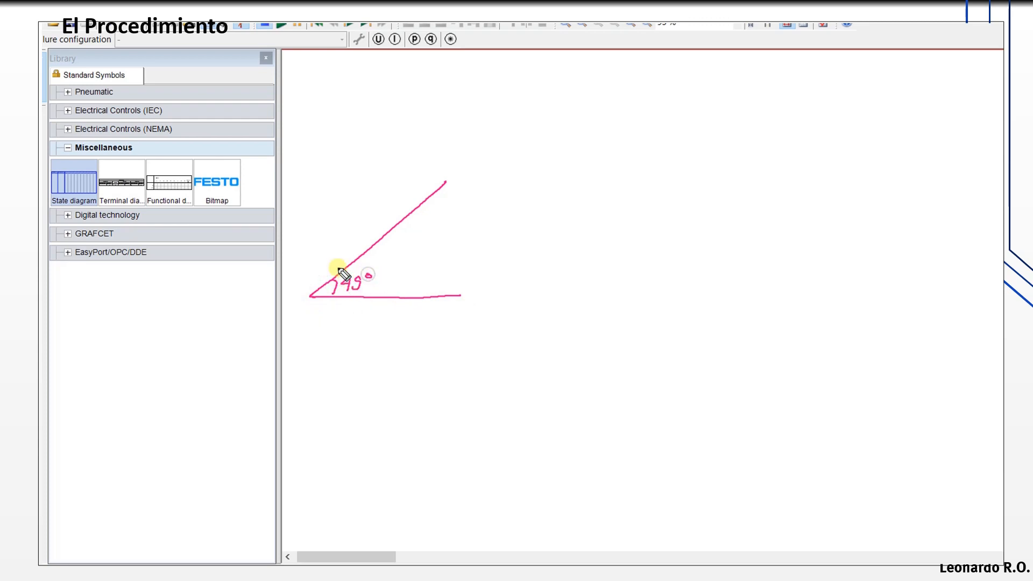
pyautogui.moveTo(381, 193)
pyautogui.mouseDown()
pyautogui.moveTo(357, 208)
pyautogui.moveTo(370, 238)
pyautogui.moveTo(406, 208)
pyautogui.moveTo(359, 211)
pyautogui.moveTo(386, 193)
pyautogui.moveTo(385, 219)
pyautogui.moveTo(364, 218)
pyautogui.moveTo(401, 215)
pyautogui.moveTo(392, 203)
pyautogui.mouseUp()
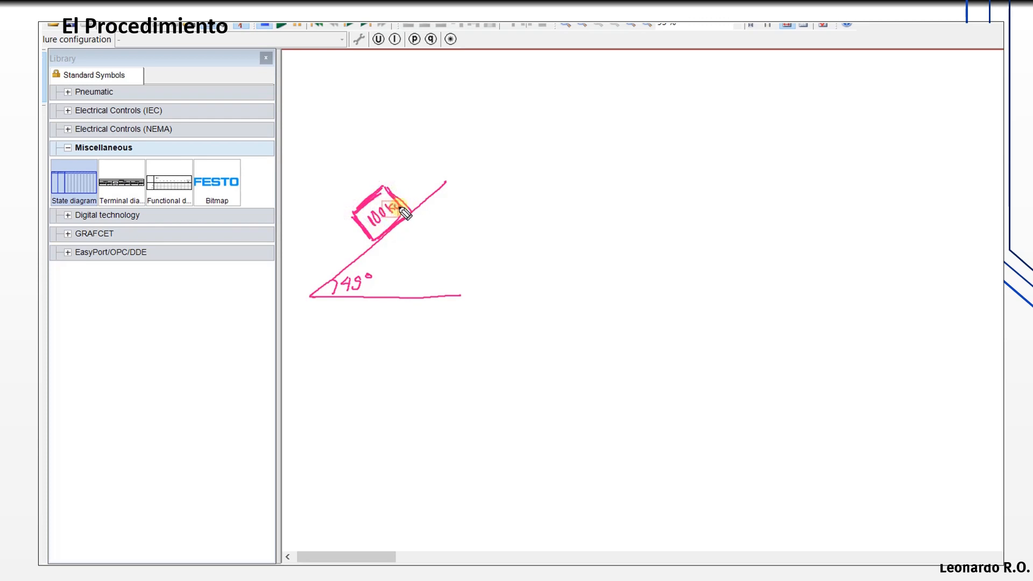
# Draw a hatched pneumatic cylinder along the lower end of the incline, with its rod pushing against the block
pyautogui.moveTo(295, 277); pyautogui.dragTo(331, 247)
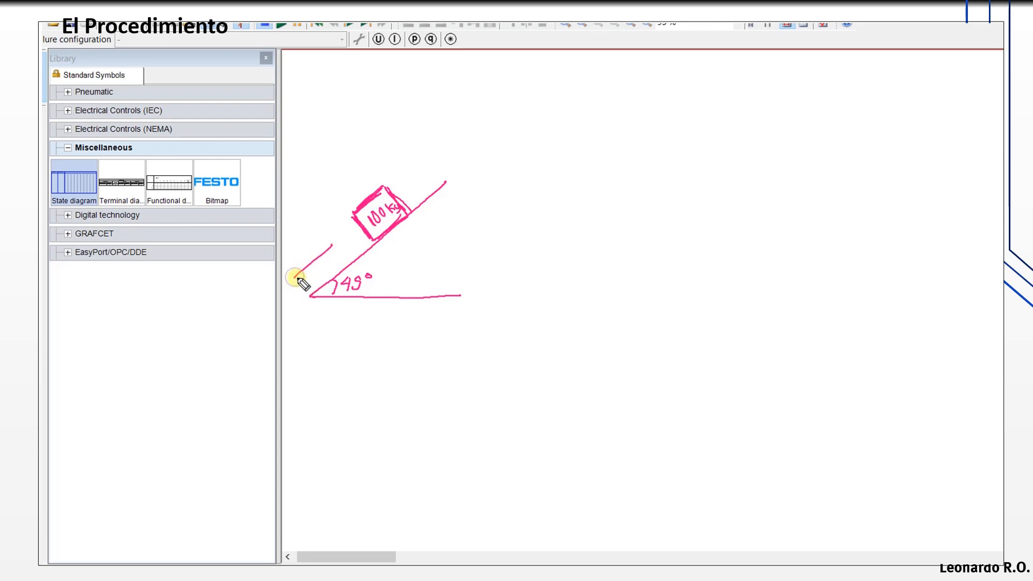
pyautogui.moveTo(295, 277); pyautogui.dragTo(310, 293)
pyautogui.moveTo(334, 250); pyautogui.dragTo(357, 239)
pyautogui.moveTo(317, 273)
pyautogui.mouseDown()
pyautogui.moveTo(359, 240)
pyautogui.moveTo(350, 257)
pyautogui.moveTo(304, 276)
pyautogui.moveTo(333, 273)
pyautogui.moveTo(320, 280)
pyautogui.mouseUp()
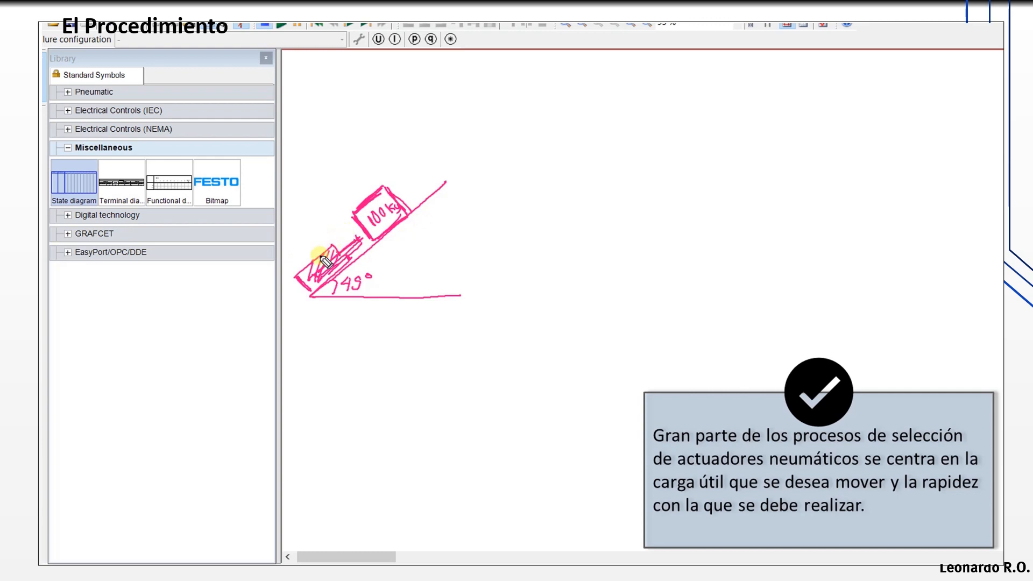
pyautogui.moveTo(310, 282); pyautogui.dragTo(360, 247)
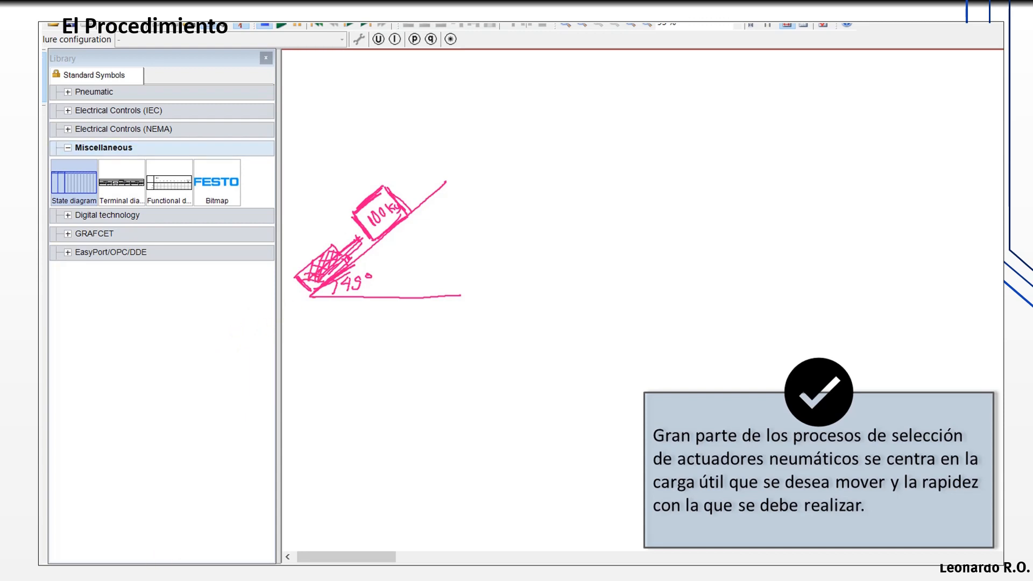
# Switch to the Festo DSBC cylinder page in the browser, clearing the pen sketch, and open its pneumatic circuit simulation
pyautogui.click(159, 573)
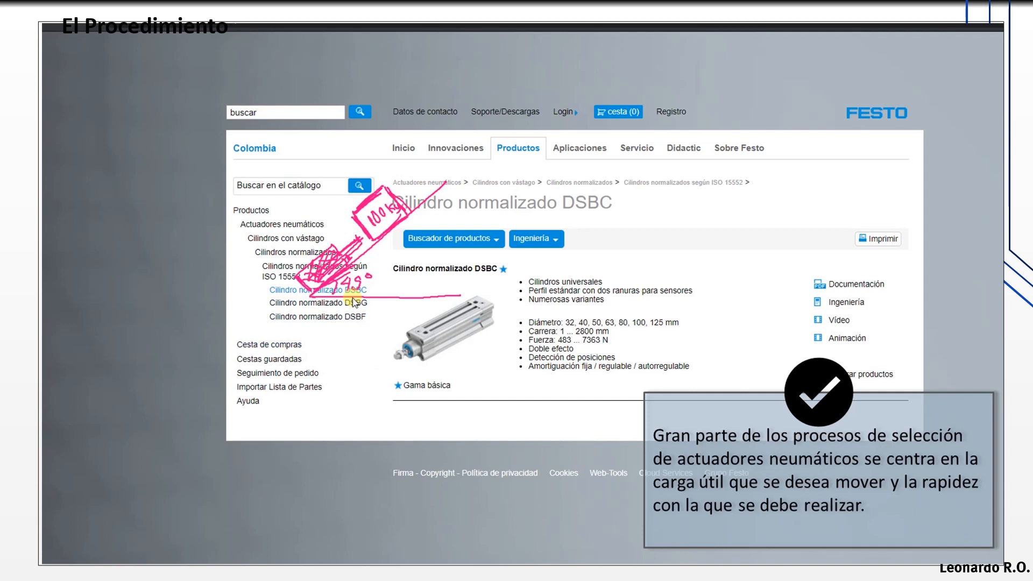
pyautogui.hotkey('ctrl', 'shift', '7')
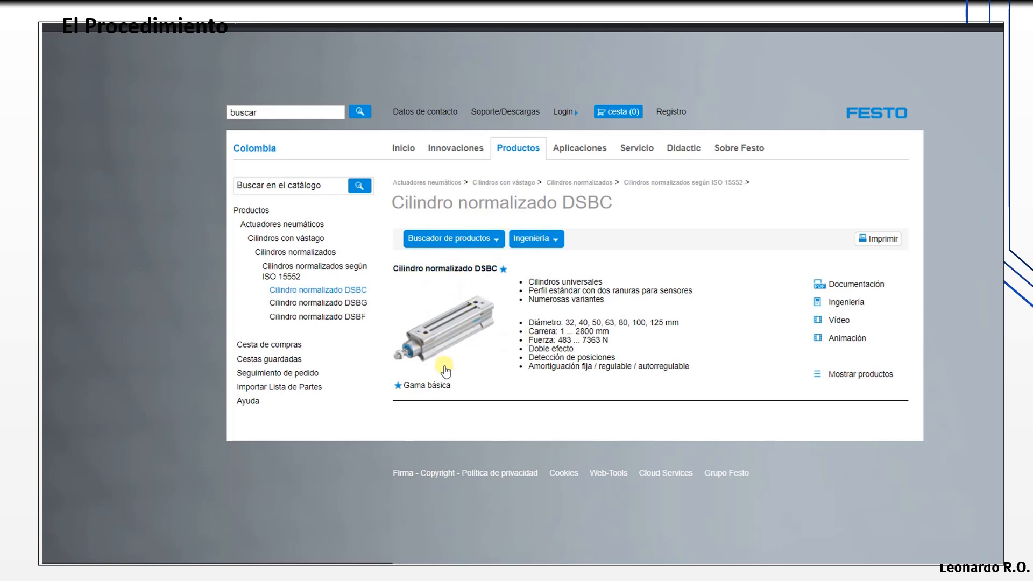
pyautogui.click(553, 241)
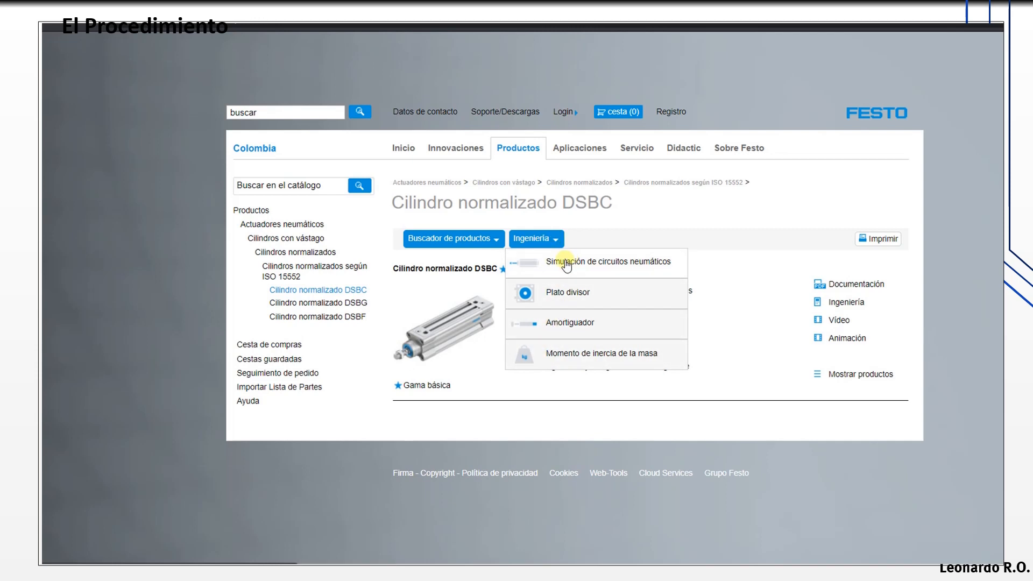
pyautogui.click(566, 263)
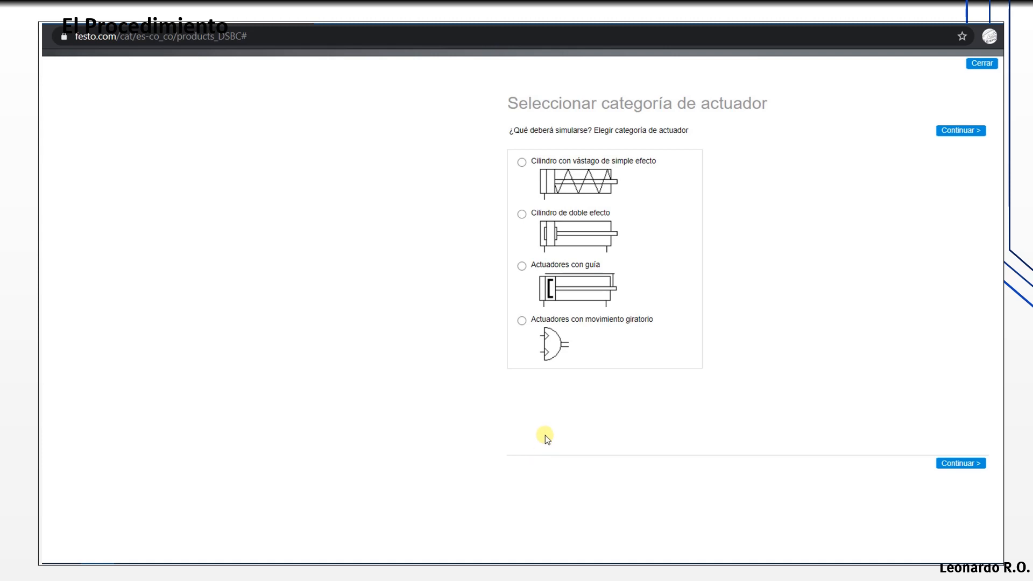
# Choose the double-acting cylinder (Cilindro de doble efecto) as actuator category and continue to the system parameters
pyautogui.moveTo(554, 351)
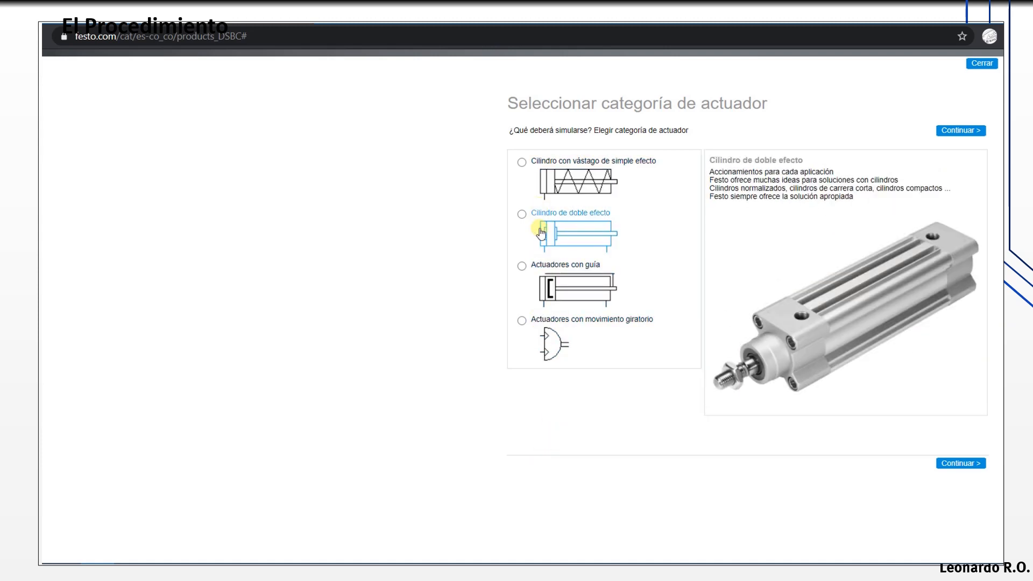
pyautogui.click(527, 214)
pyautogui.click(950, 463)
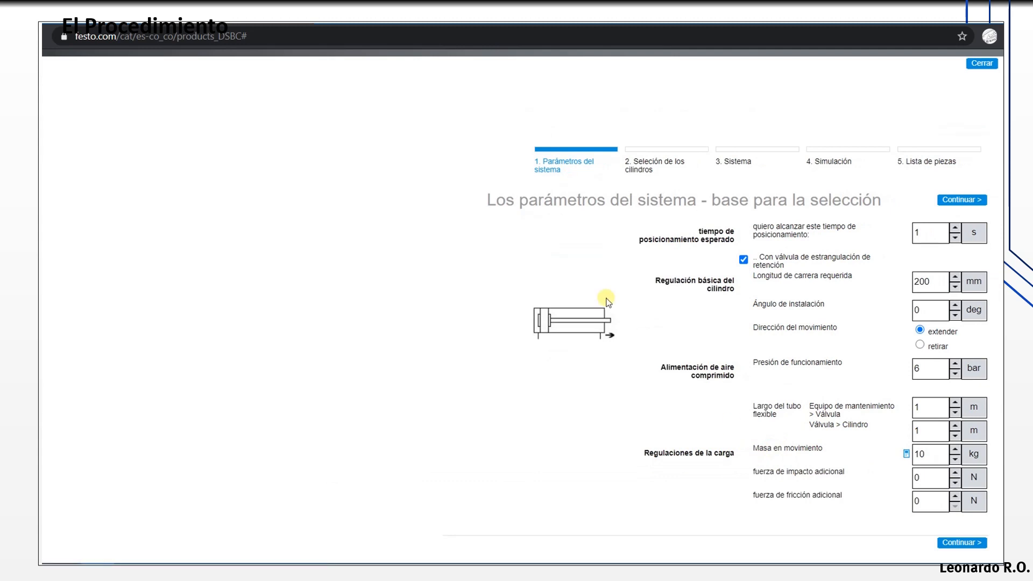
# Set the expected positioning time to 3 s in the system parameters
pyautogui.scroll(-2, 560, 271)
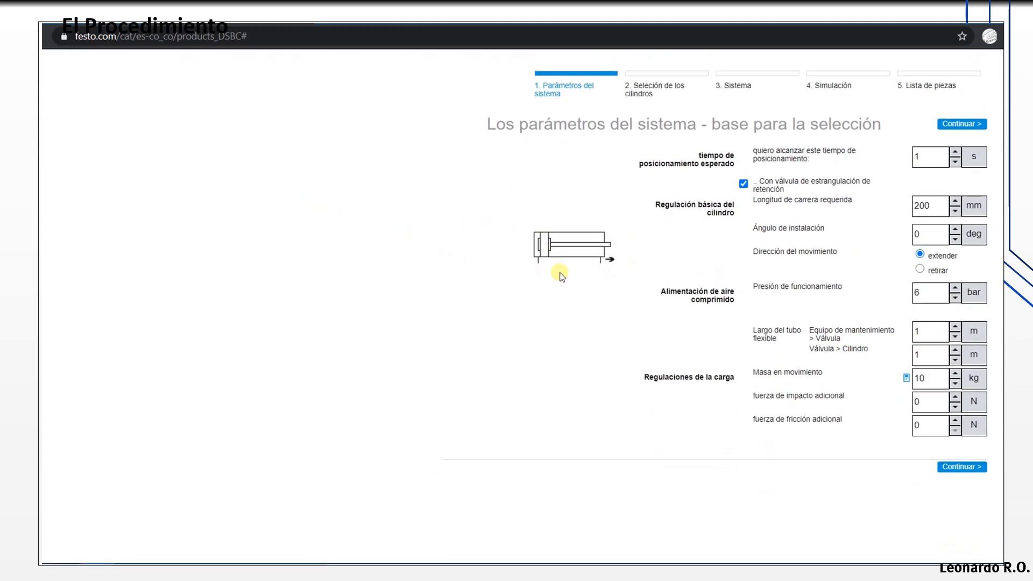
pyautogui.scroll(1, 698, 211)
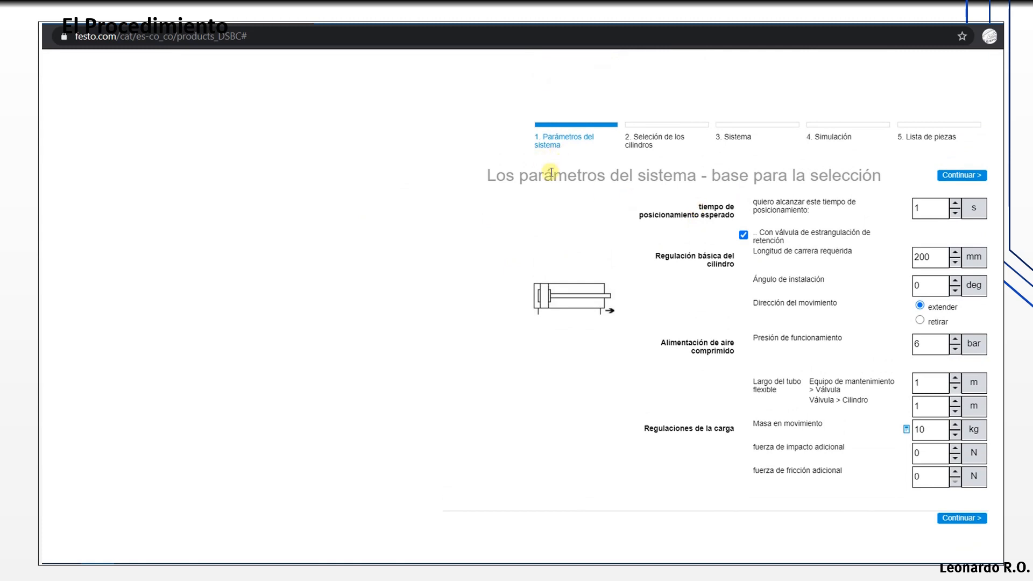
pyautogui.scroll(-1, 676, 199)
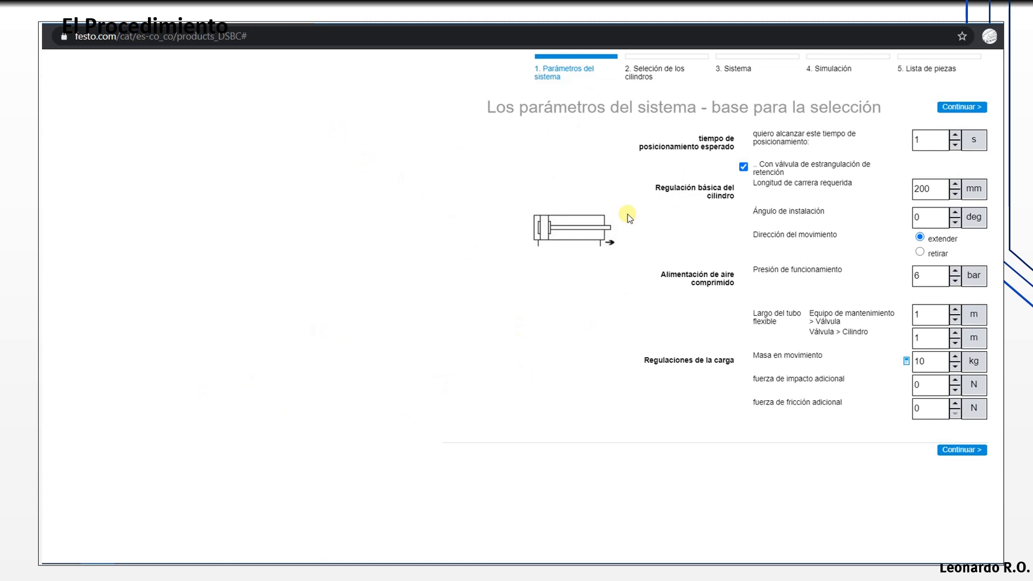
pyautogui.scroll(1, 628, 216)
pyautogui.scroll(-1, 625, 216)
pyautogui.doubleClick(932, 139)
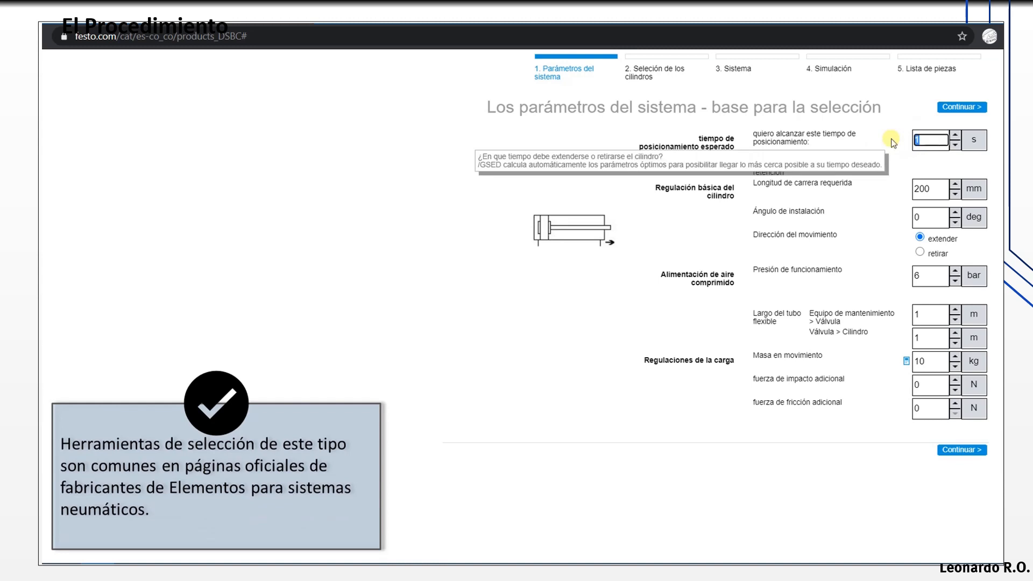
pyautogui.click(936, 188)
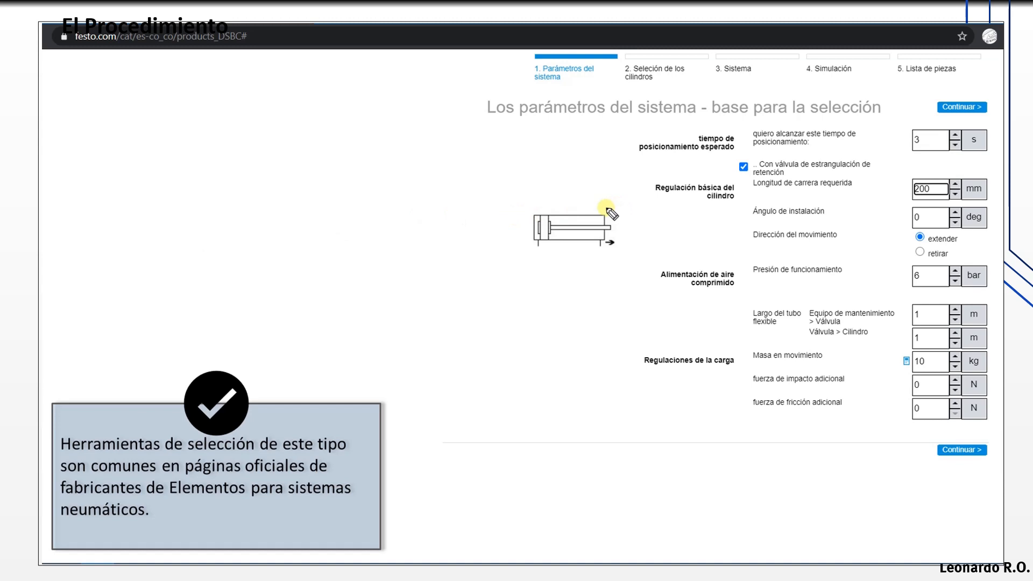
# Annotate the cylinder diagram with a stroke arrow labelled "3 seg." and an arrow leading to an underlined Q
pyautogui.moveTo(608, 213)
pyautogui.mouseDown()
pyautogui.moveTo(607, 204)
pyautogui.moveTo(669, 205)
pyautogui.moveTo(619, 207)
pyautogui.moveTo(659, 205)
pyautogui.mouseUp()
pyautogui.moveTo(608, 182); pyautogui.dragTo(608, 189)
pyautogui.moveTo(622, 185); pyautogui.dragTo(650, 194)
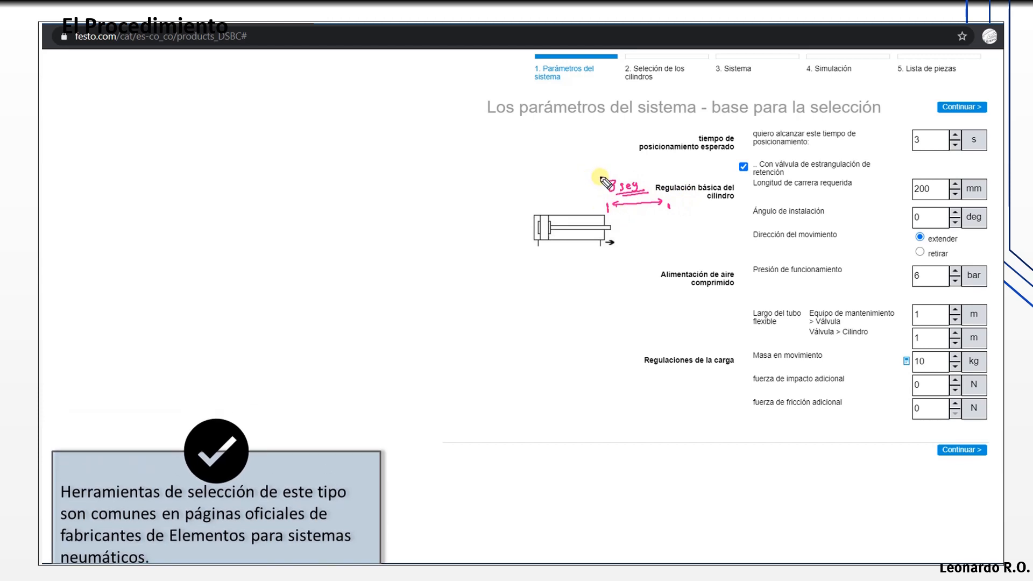
pyautogui.moveTo(601, 177)
pyautogui.mouseDown()
pyautogui.moveTo(538, 183)
pyautogui.moveTo(566, 188)
pyautogui.mouseUp()
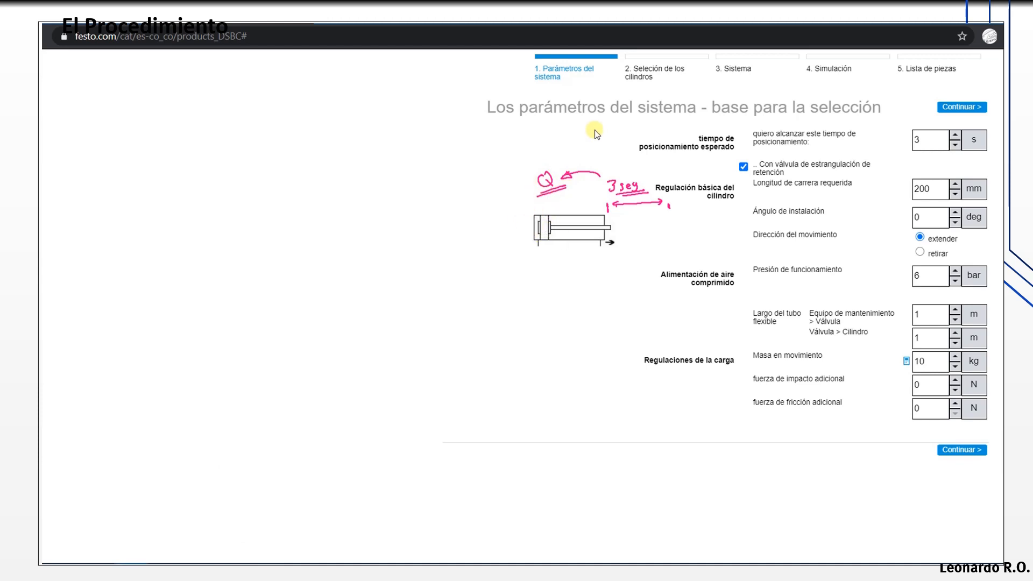
# Set the required stroke length to 150 mm and the installation angle to 45 degrees, clearing the pen annotations
pyautogui.moveTo(827, 175)
pyautogui.doubleClick(929, 188)
pyautogui.write('150')
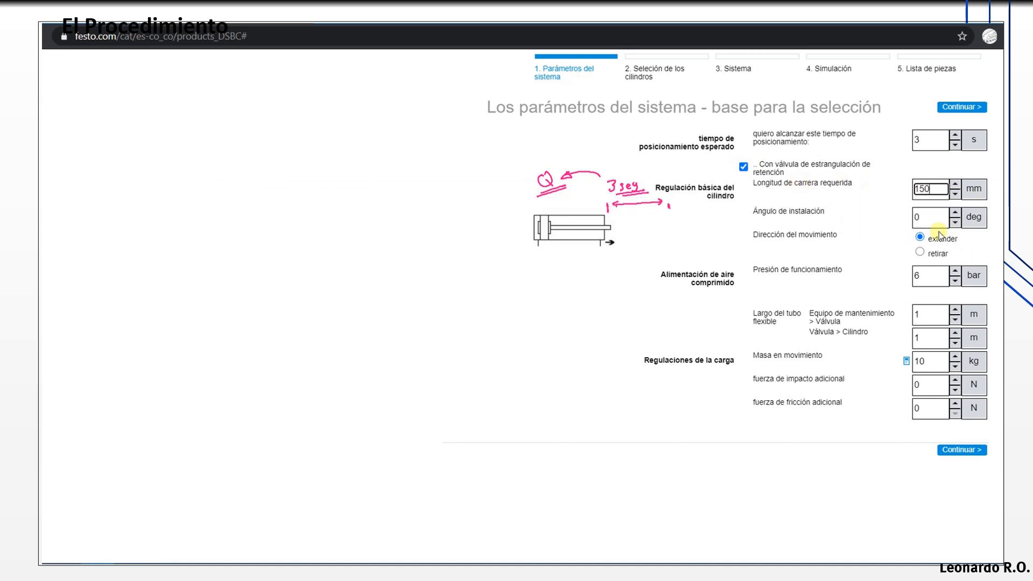
pyautogui.click(928, 217)
pyautogui.doubleClick(931, 214)
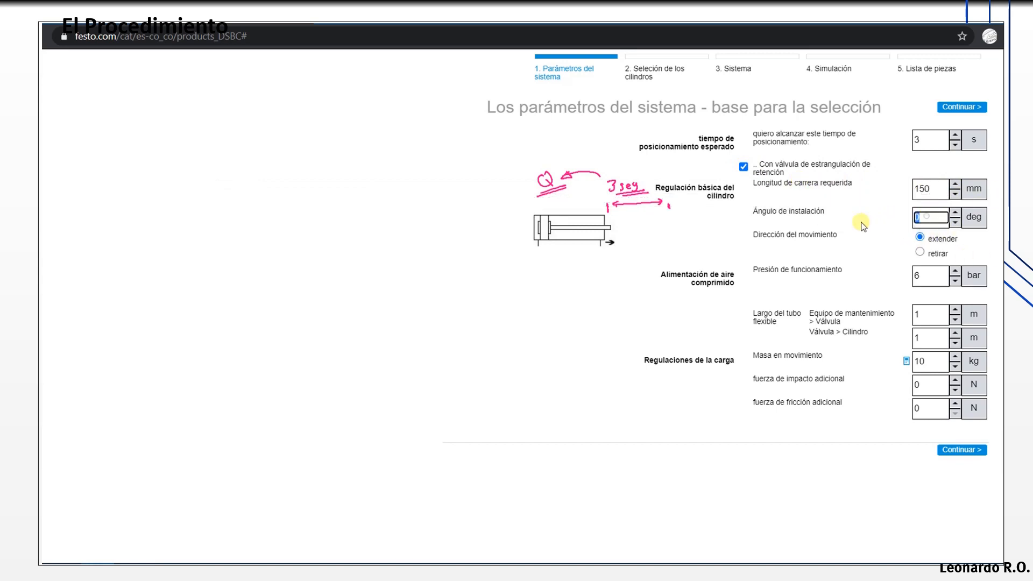
pyautogui.write('45')
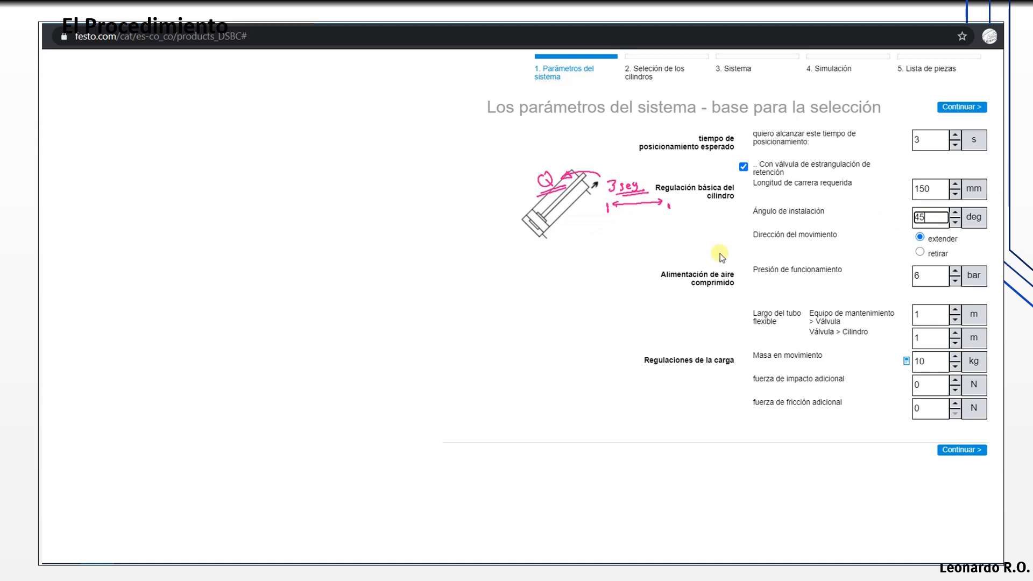
pyautogui.write('e')
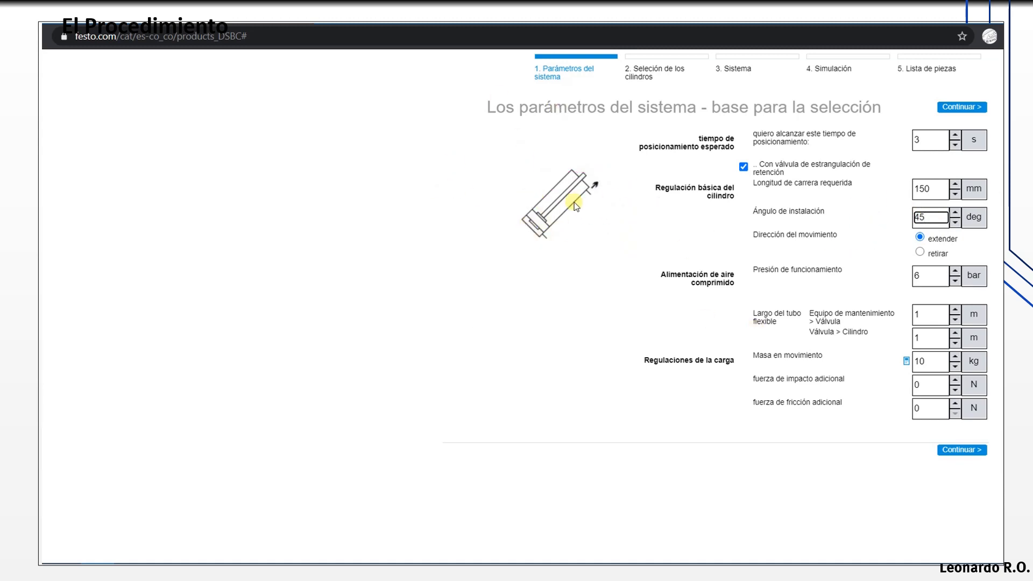
# Examine the operating pressure and the hose lengths from maintenance unit to valve and from valve to cylinder
pyautogui.click(937, 278)
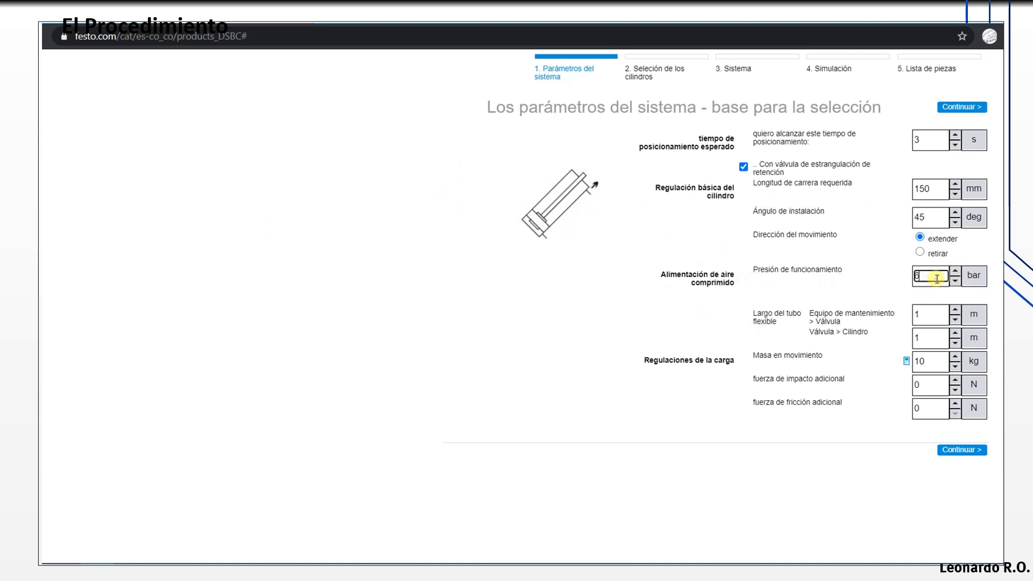
pyautogui.click(925, 313)
pyautogui.click(928, 338)
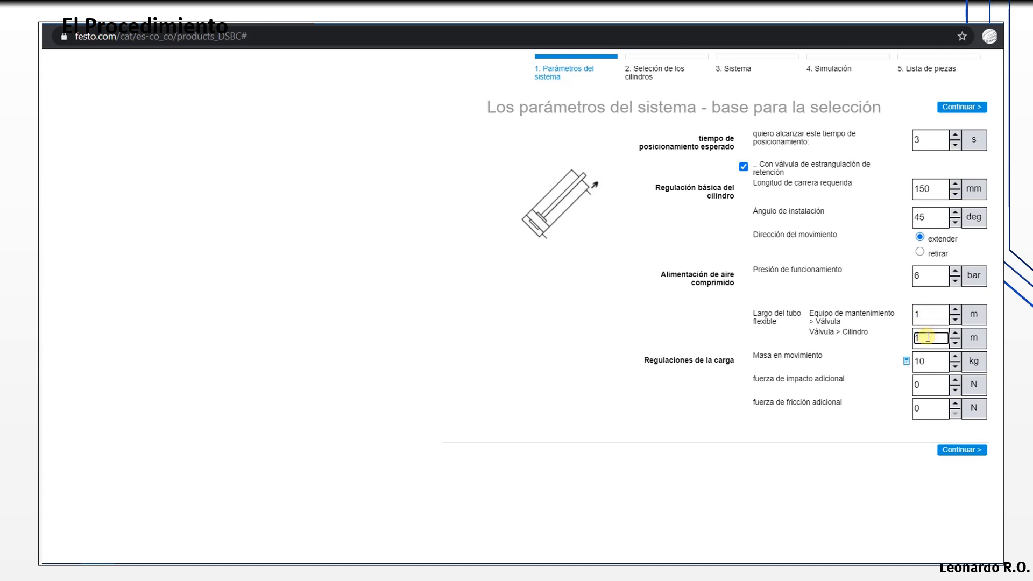
pyautogui.click(923, 315)
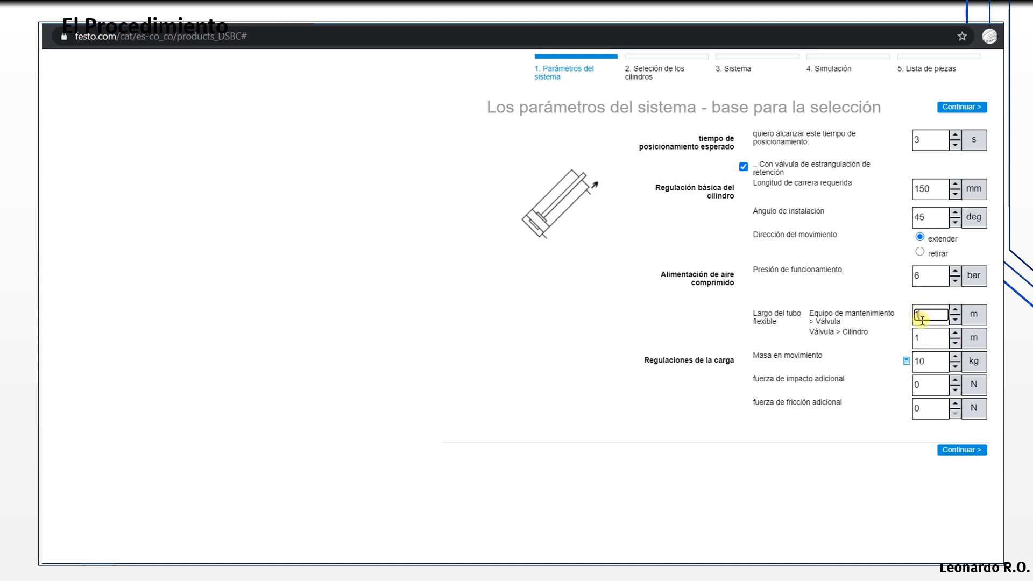
pyautogui.click(926, 337)
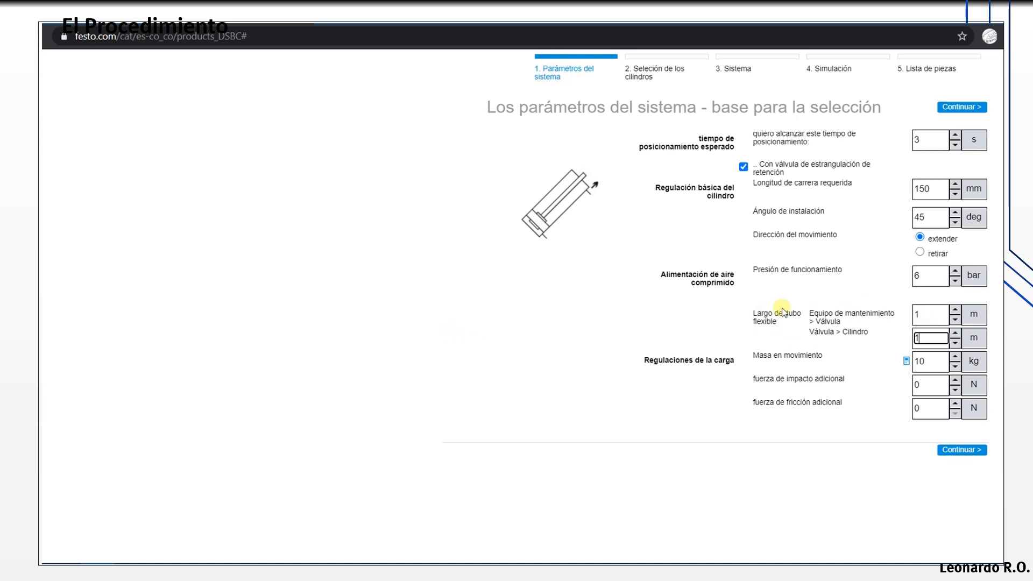
pyautogui.moveTo(757, 312)
pyautogui.click(924, 317)
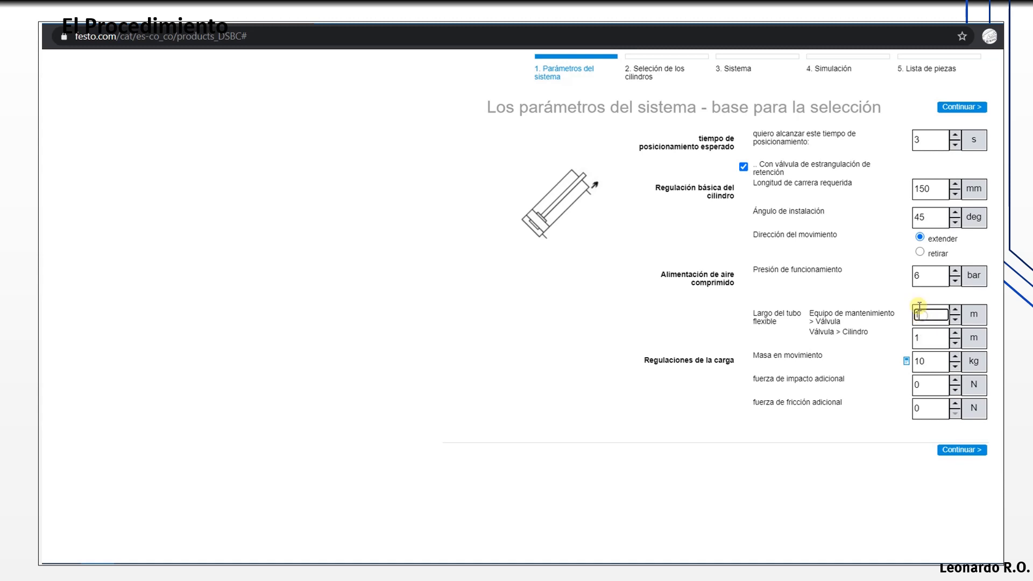
pyautogui.click(926, 338)
pyautogui.click(922, 312)
pyautogui.click(925, 338)
pyautogui.click(924, 314)
pyautogui.click(925, 339)
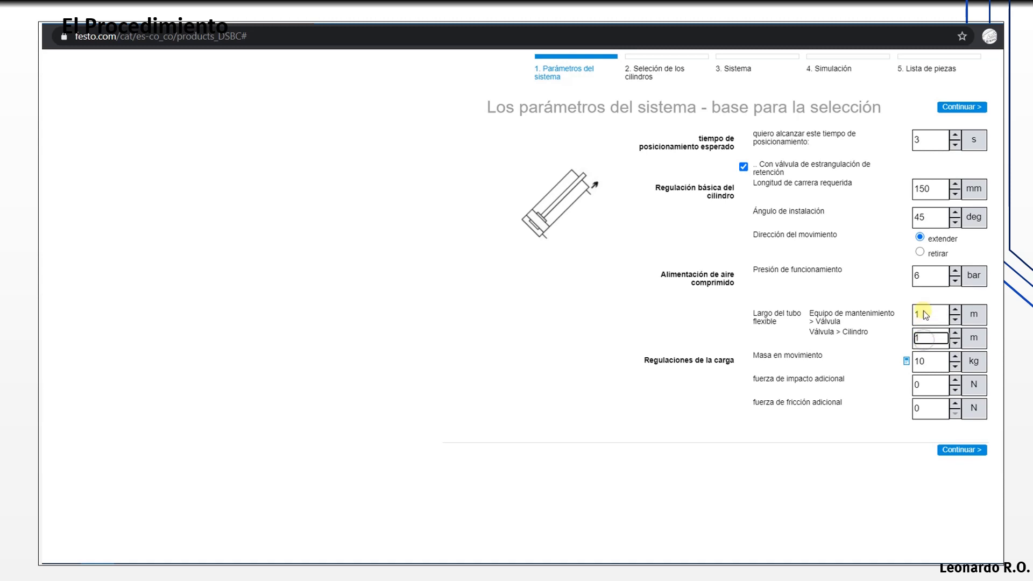
pyautogui.click(924, 312)
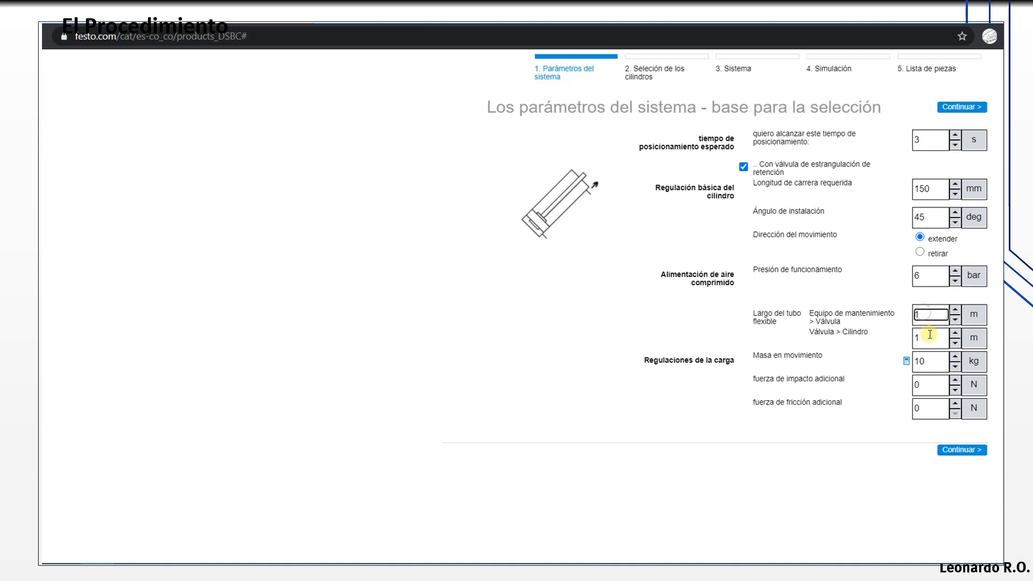
# Set the moving mass to 100 kg and continue to the list of suitable cylinders
pyautogui.click(933, 361)
pyautogui.write('0')
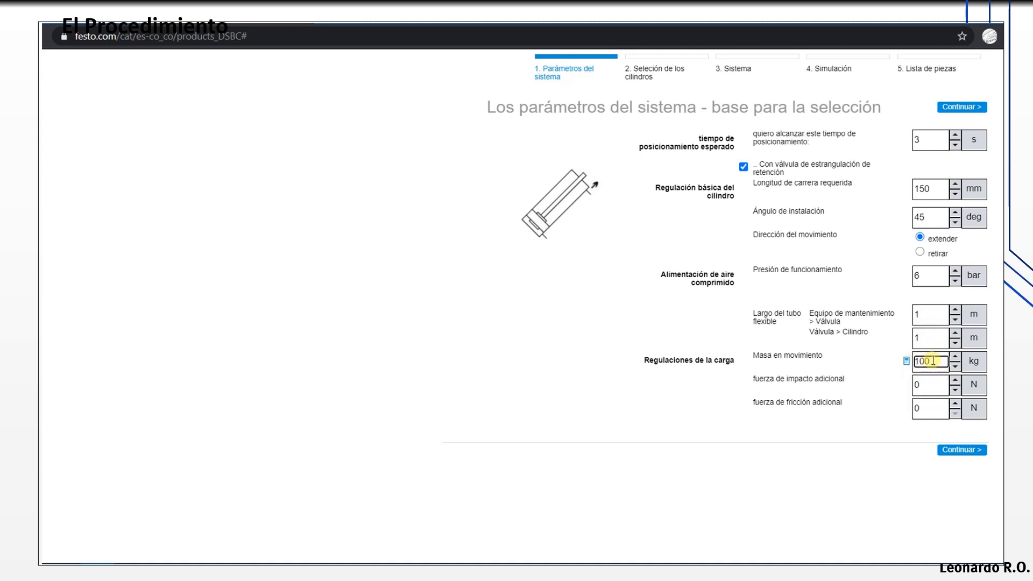
pyautogui.moveTo(792, 379)
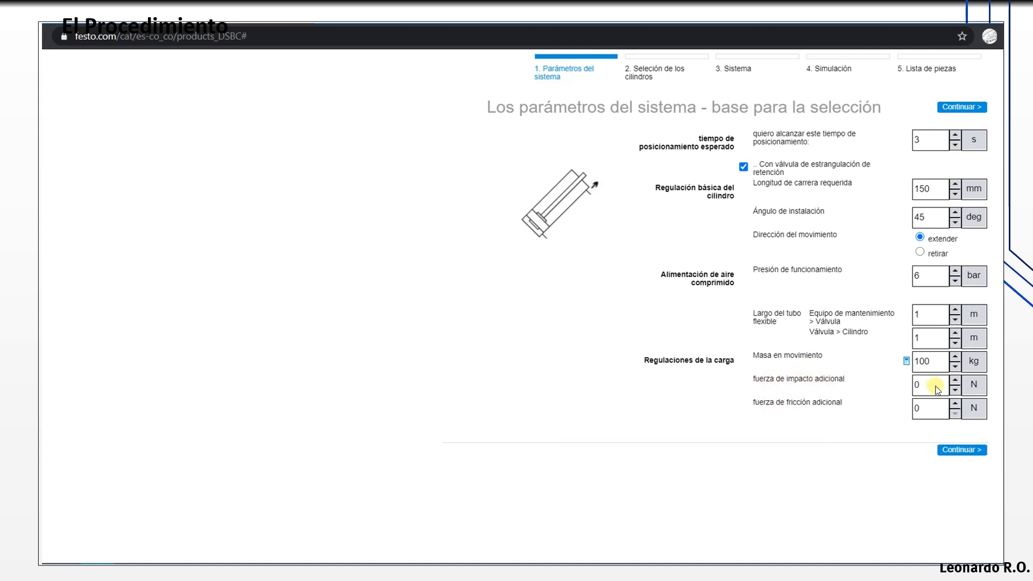
pyautogui.click(953, 452)
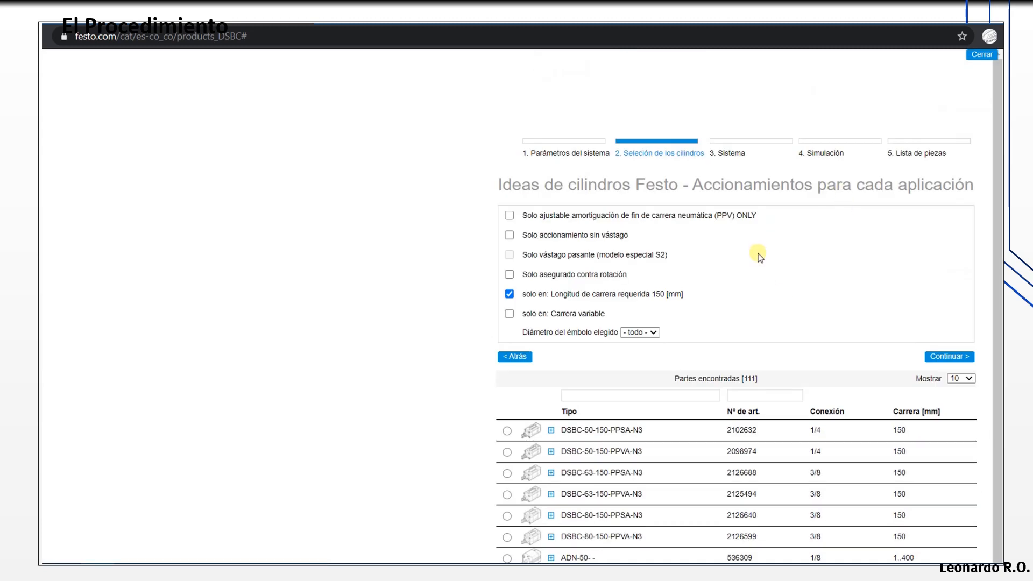
pyautogui.scroll(-1, 759, 258)
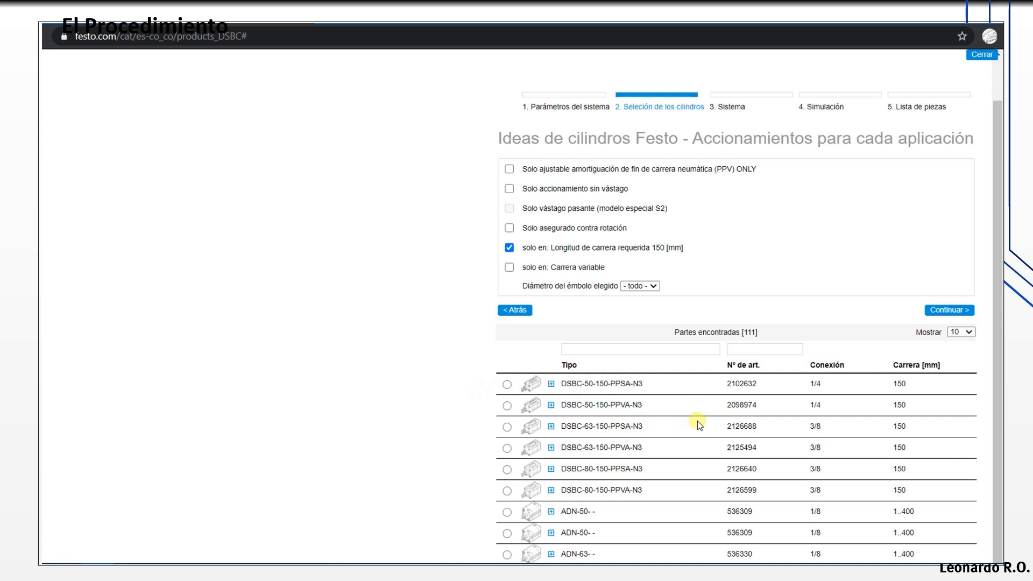
# Look through the list of suitable cylinders and view the details of the DSBC-50-150-PPVA-N3
pyautogui.scroll(-2, 697, 421)
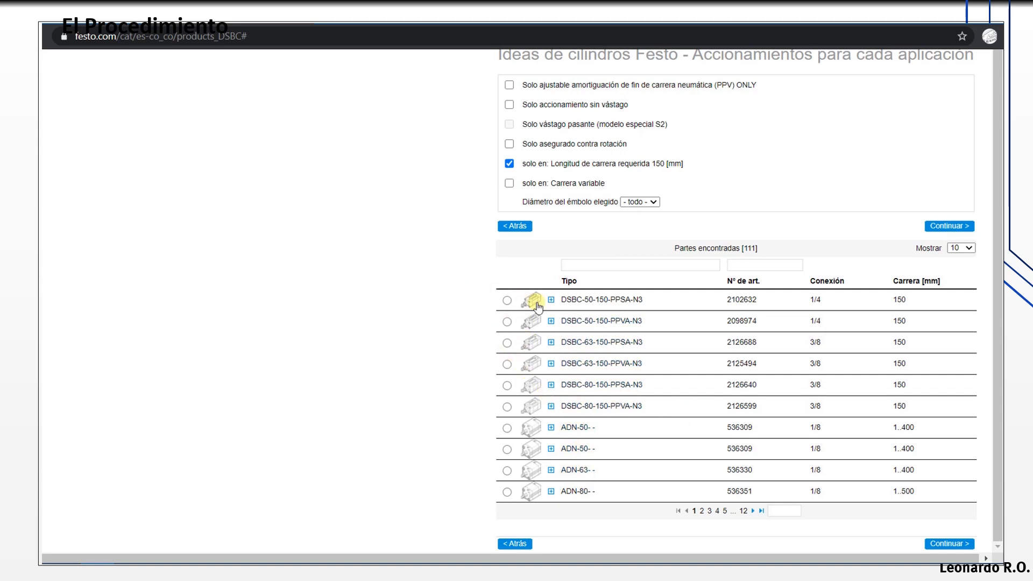
pyautogui.scroll(1, 618, 242)
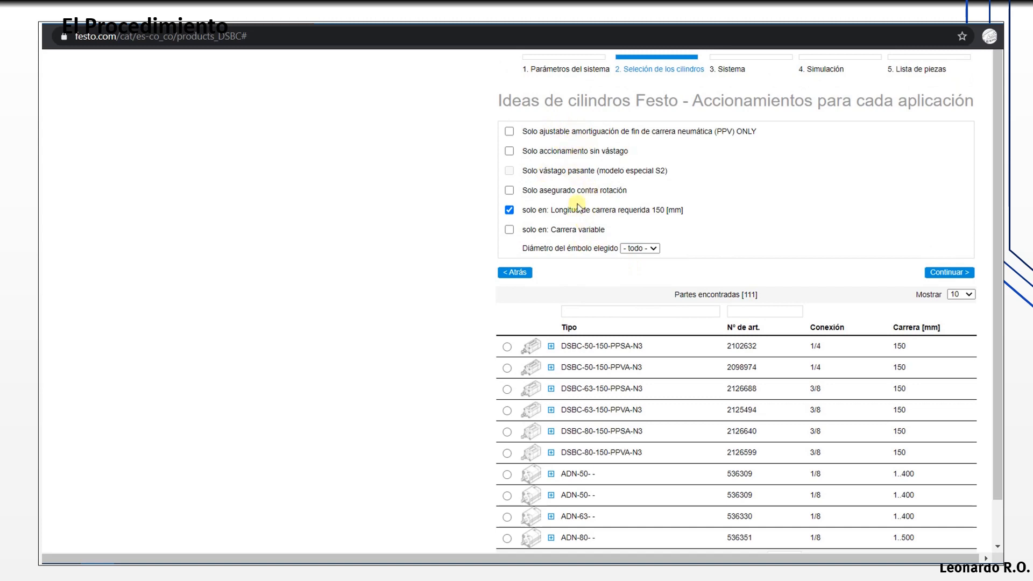
pyautogui.scroll(-1, 622, 304)
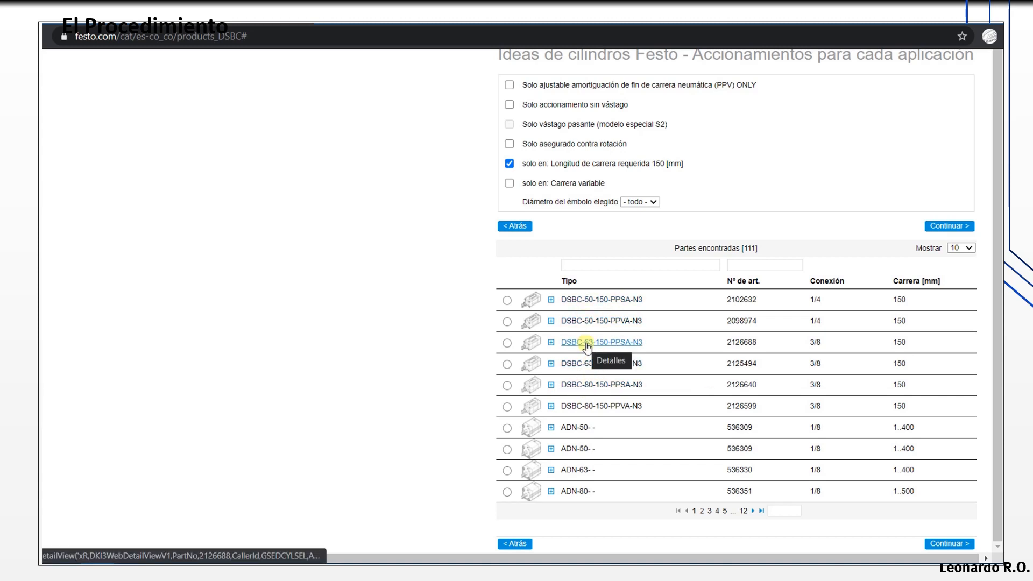
pyautogui.click(551, 321)
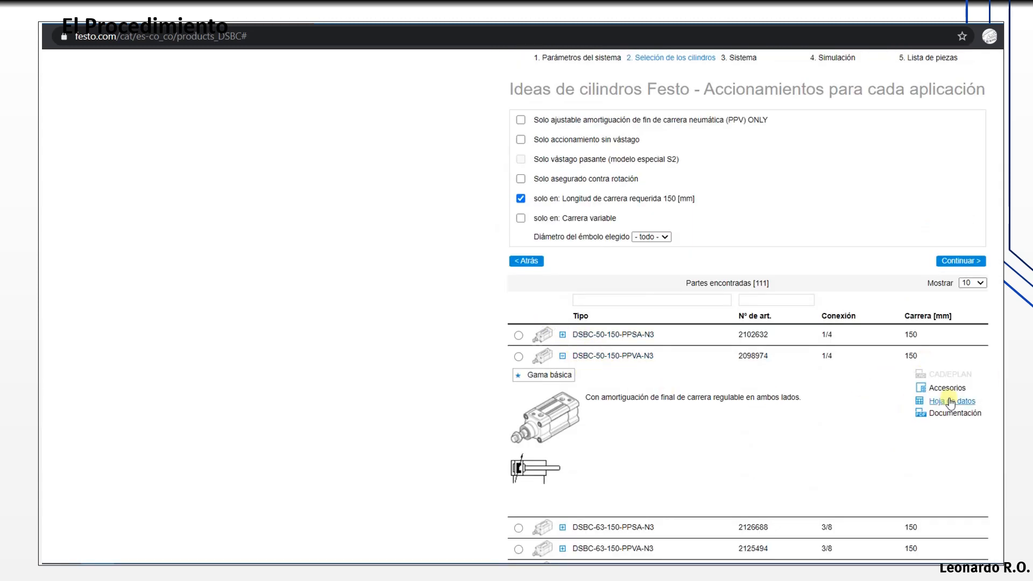
pyautogui.click(564, 357)
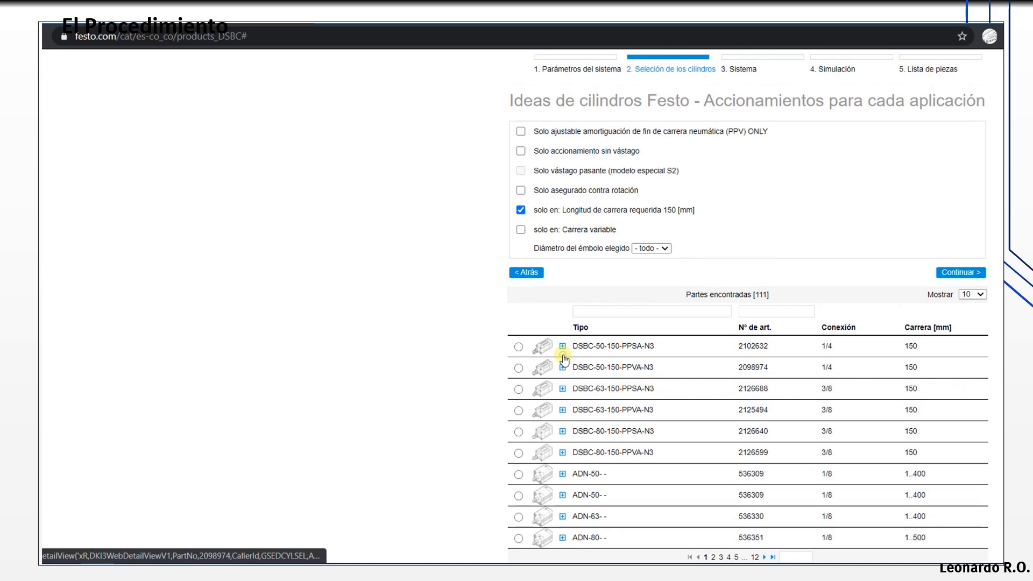
# Examine the theoretical retract and advance forces at 6 bar in the DSBC-50-150-PPVA-N3 data sheet
pyautogui.scroll(-3, 587, 325)
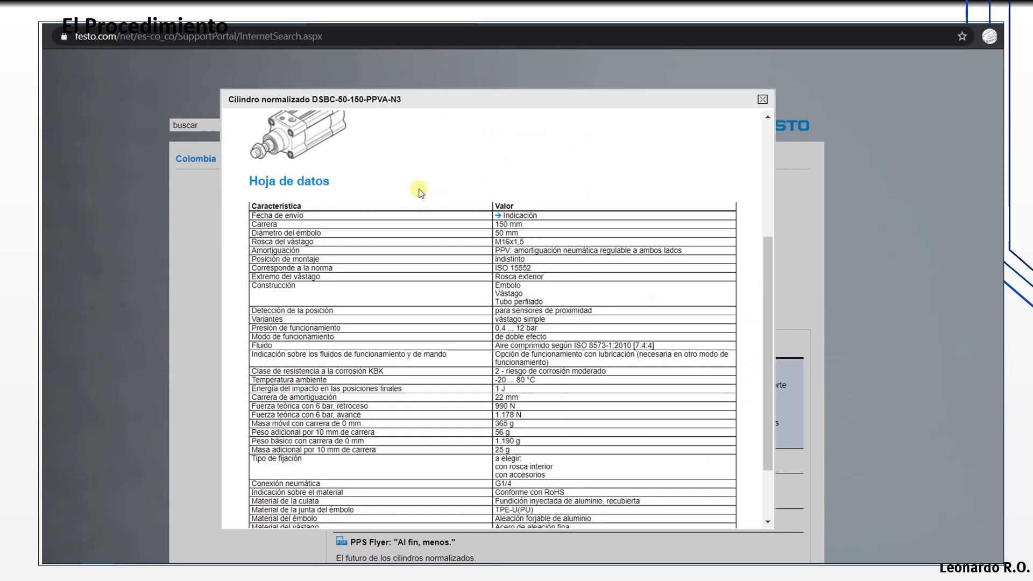
pyautogui.scroll(-3, 431, 182)
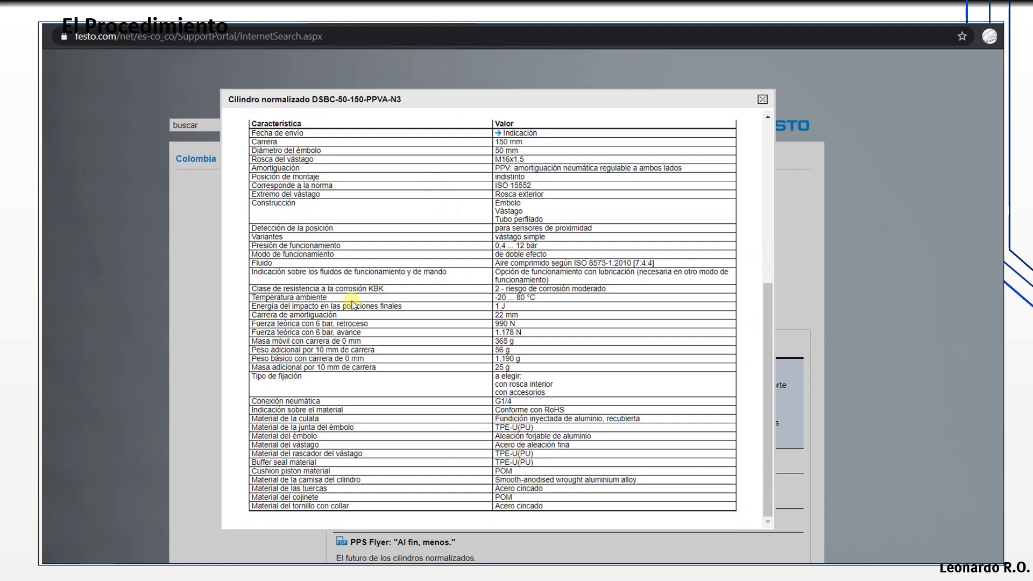
pyautogui.moveTo(263, 324); pyautogui.dragTo(534, 323)
pyautogui.click(528, 326)
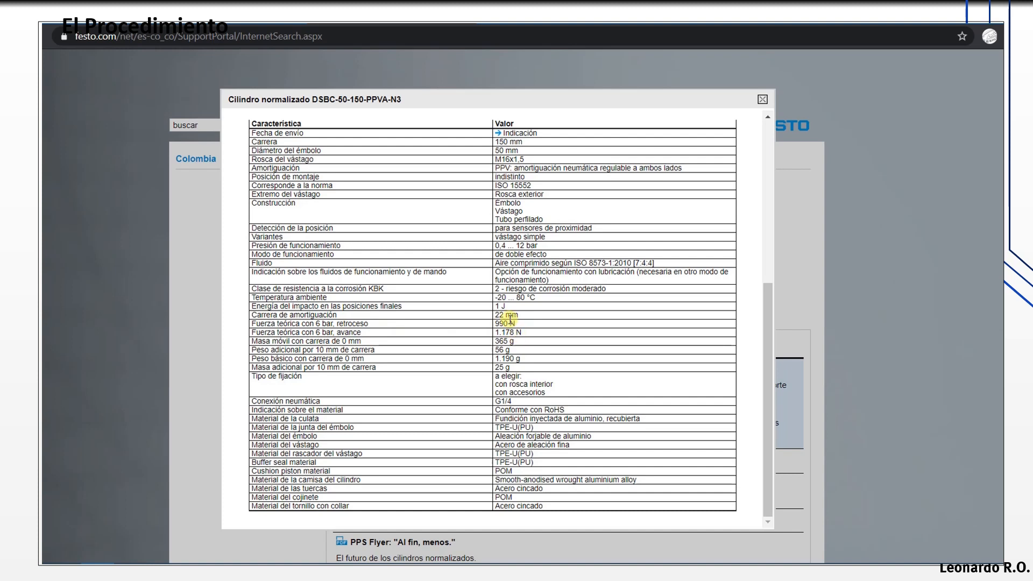
# Switch to the cálculos.xlsx workbook in Excel and enter 1178 N as theoretical advance force and 990 N as theoretical retract force
pyautogui.moveTo(166, 564)
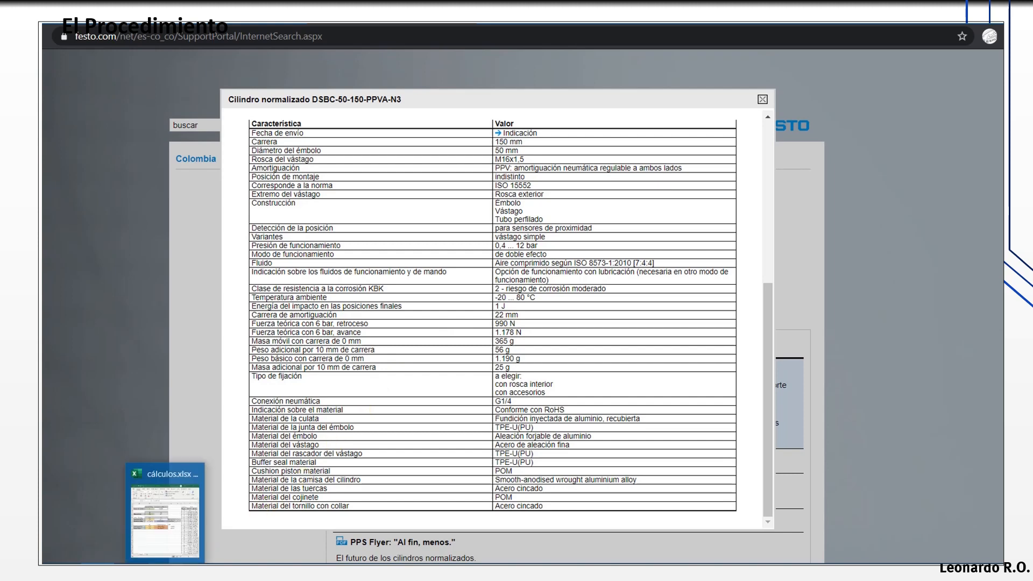
pyautogui.click(165, 517)
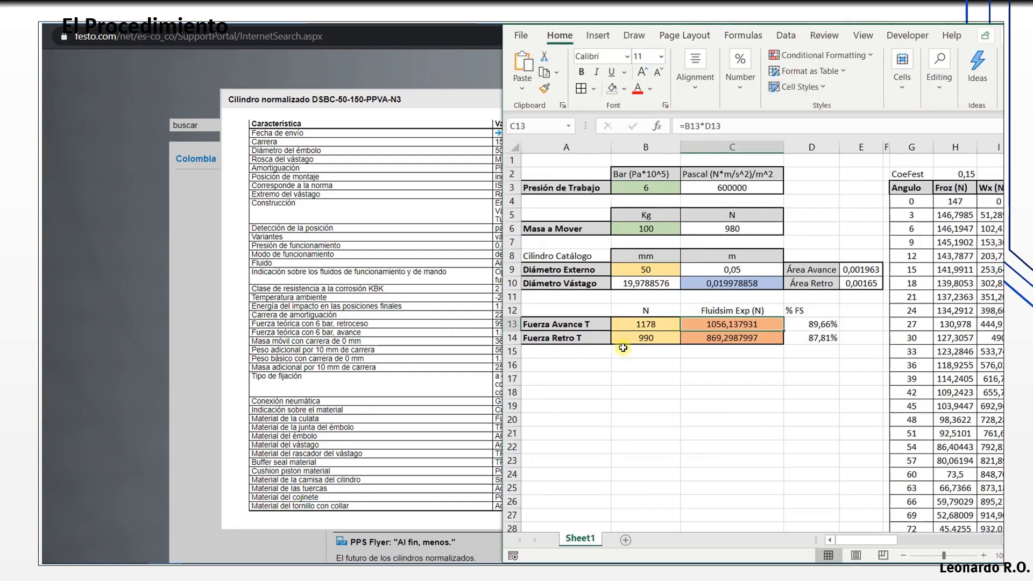
pyautogui.click(641, 324)
pyautogui.click(643, 338)
pyautogui.click(642, 323)
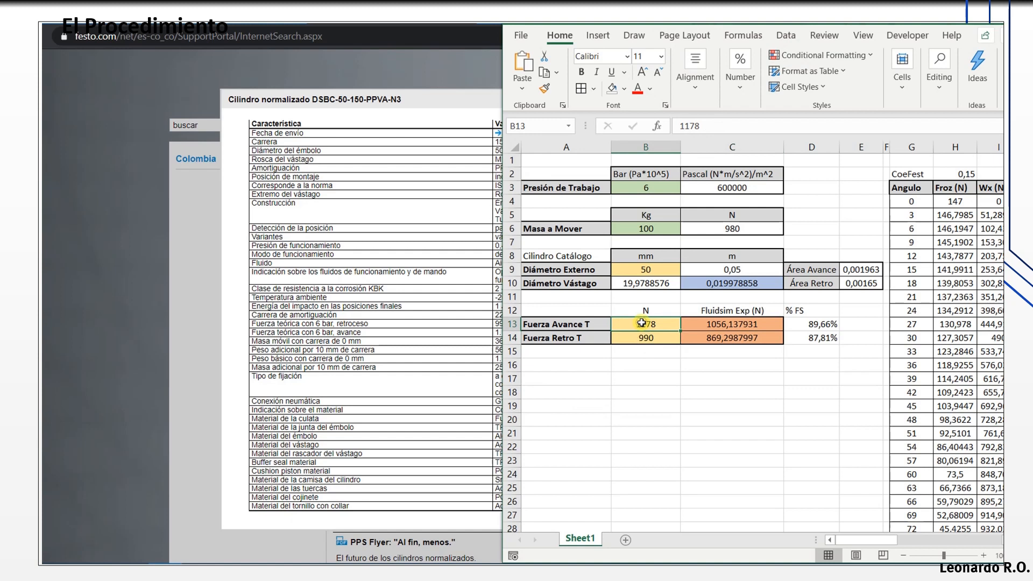
pyautogui.write('1178')
pyautogui.press('Return')
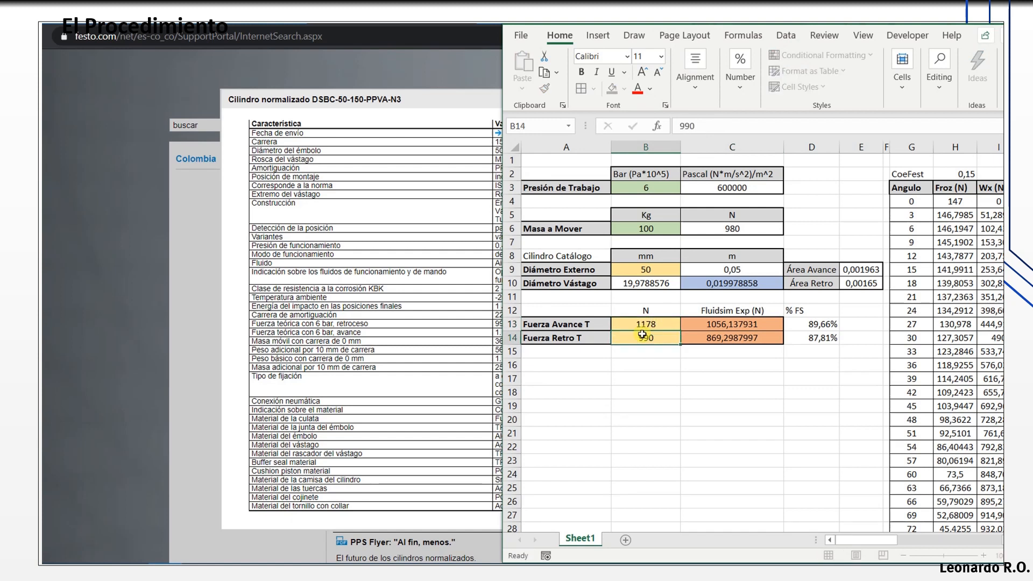
pyautogui.write('990')
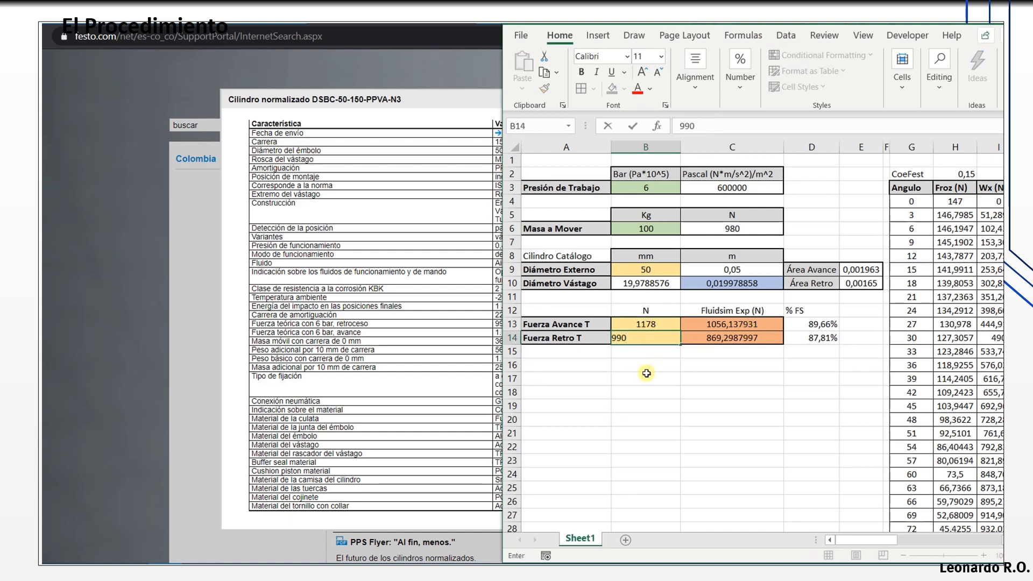
pyautogui.click(646, 375)
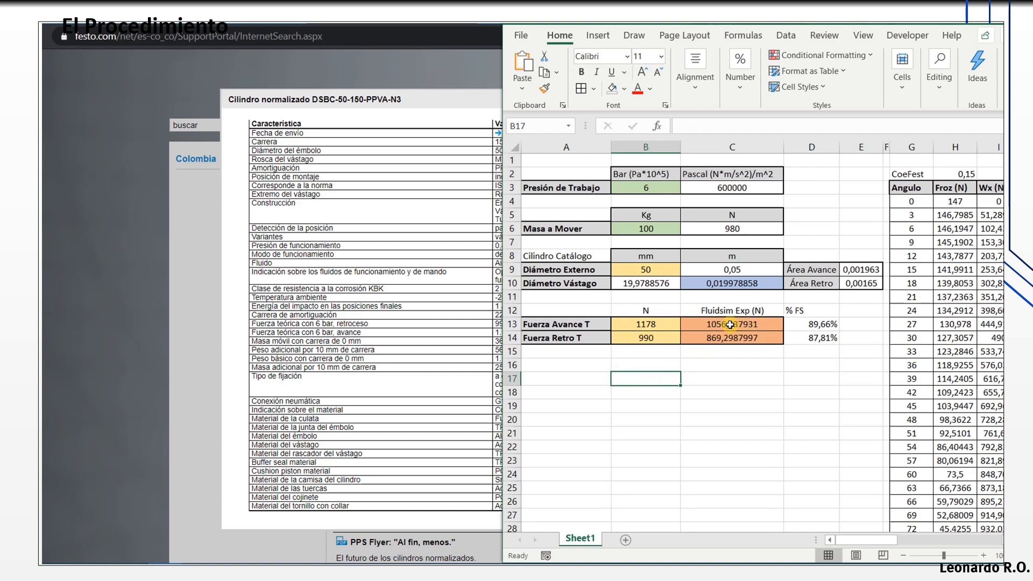
# Examine the expected Fluidsim forces in C13:C14 and the cylinder's outer and rod diameters
pyautogui.moveTo(719, 325); pyautogui.dragTo(722, 337)
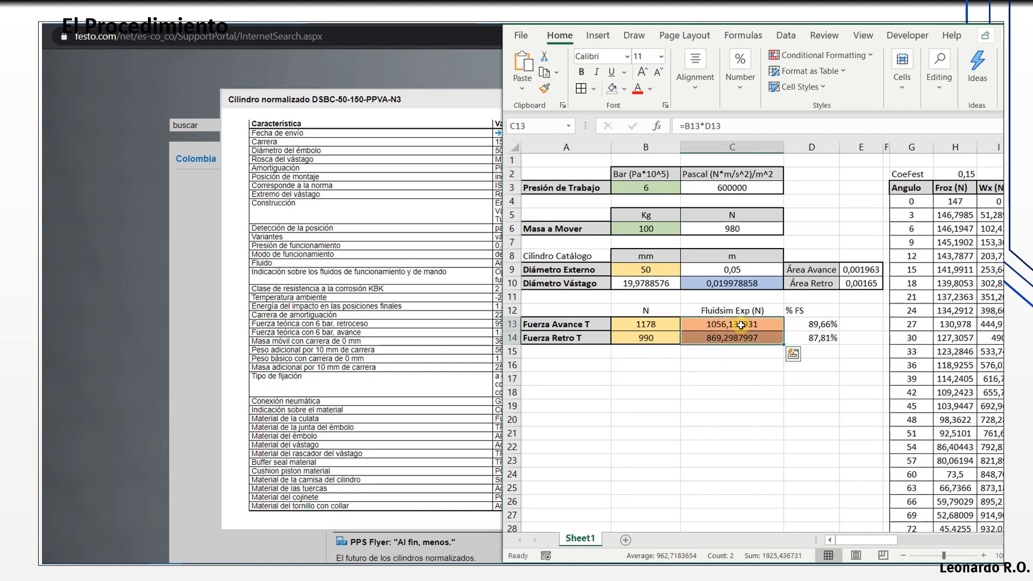
pyautogui.click(724, 337)
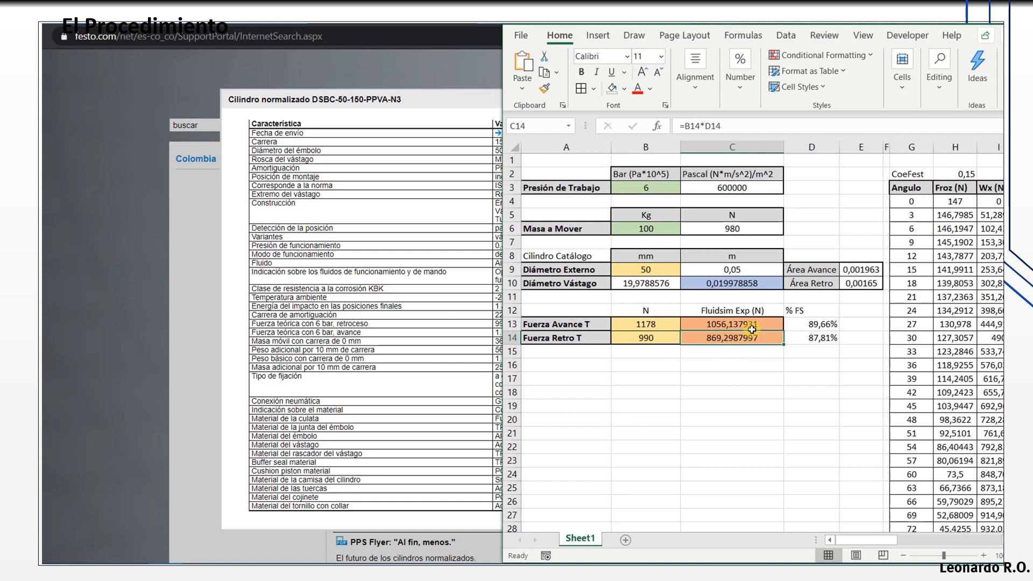
pyautogui.click(649, 271)
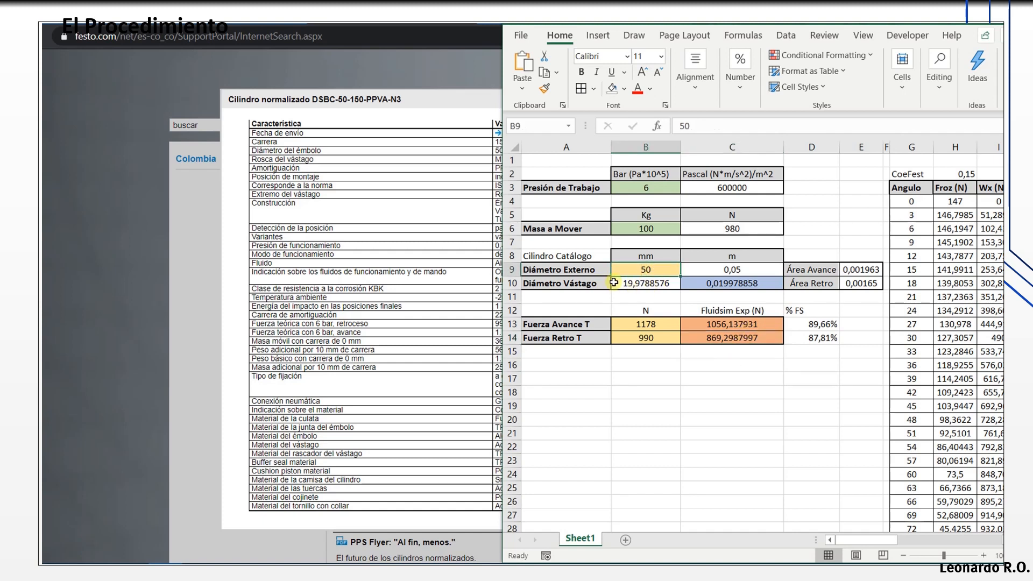
pyautogui.click(641, 284)
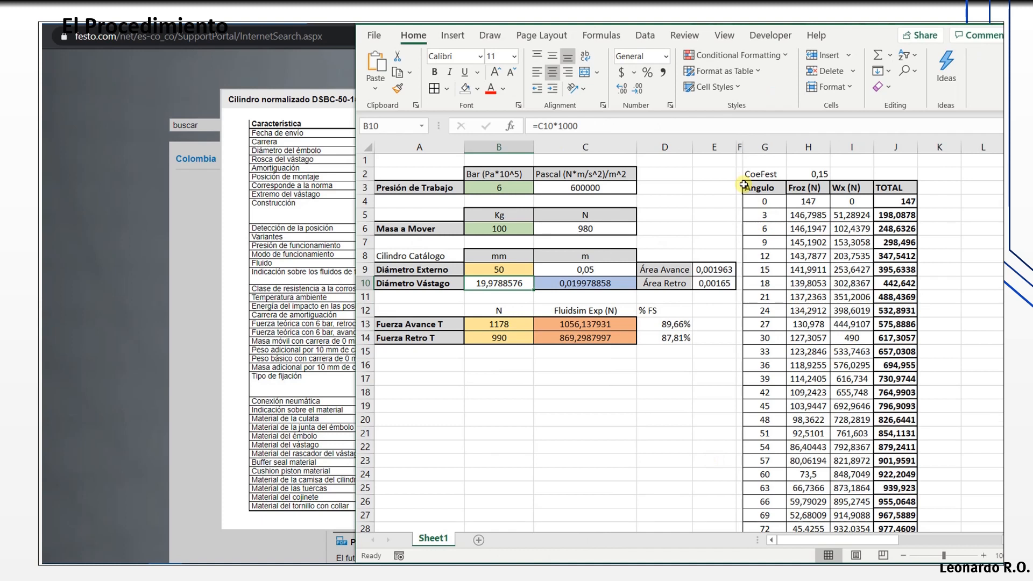
# Check the mass to move and the friction, weight and total forces in the 45° row of the angle table
pyautogui.click(765, 201)
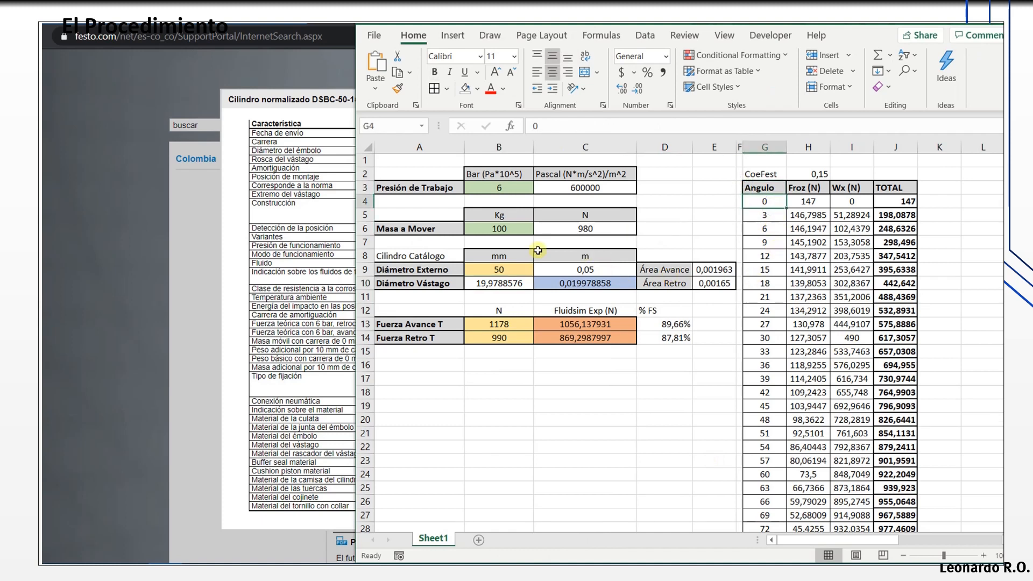
pyautogui.click(495, 231)
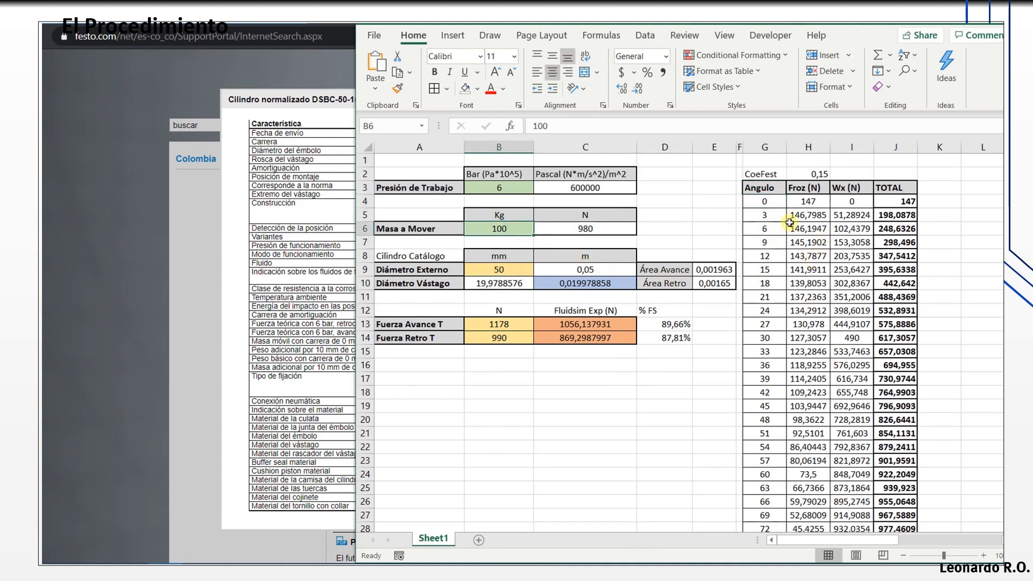
pyautogui.scroll(-2, 791, 210)
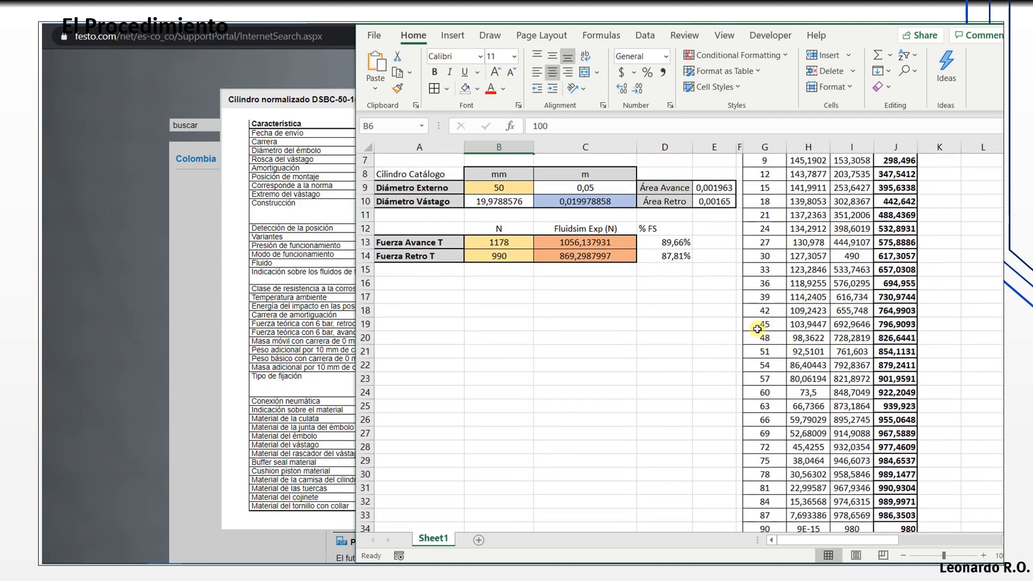
pyautogui.moveTo(759, 324); pyautogui.dragTo(900, 321)
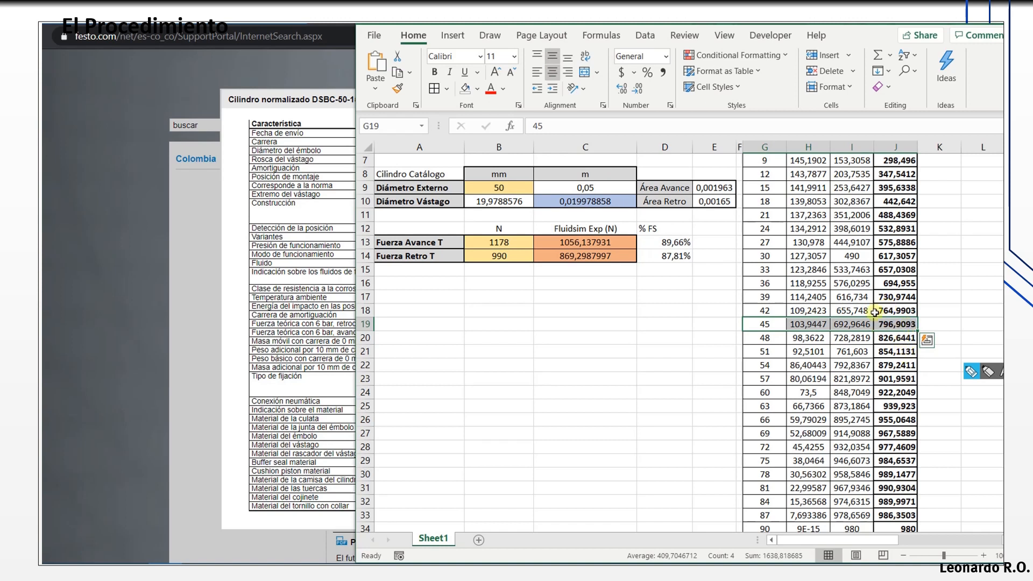
# Calculate in C16 the 45° total force divided by the Fluidsim advance force (=J19/C13), formatted as a percentage
pyautogui.click(571, 286)
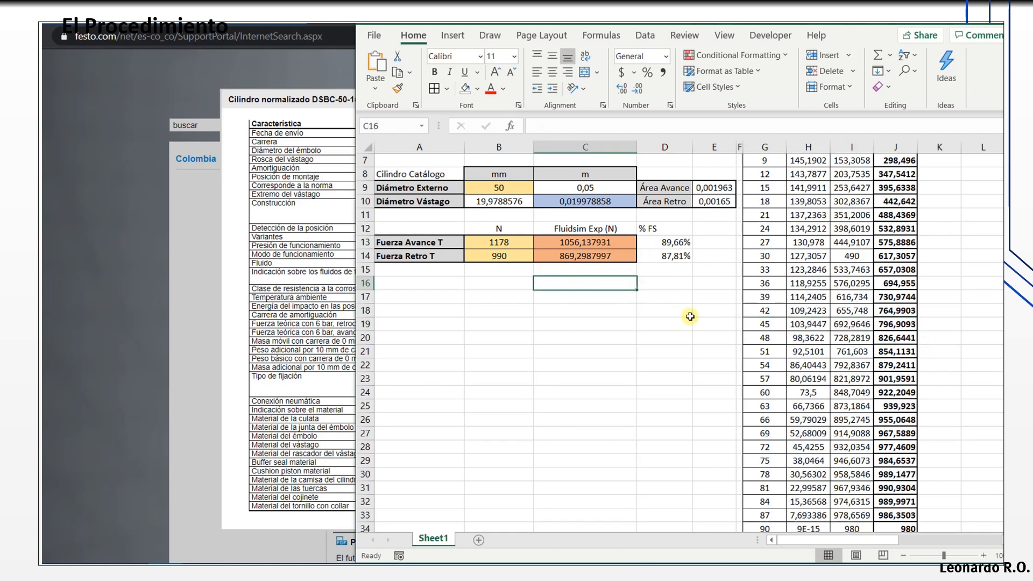
pyautogui.write('=')
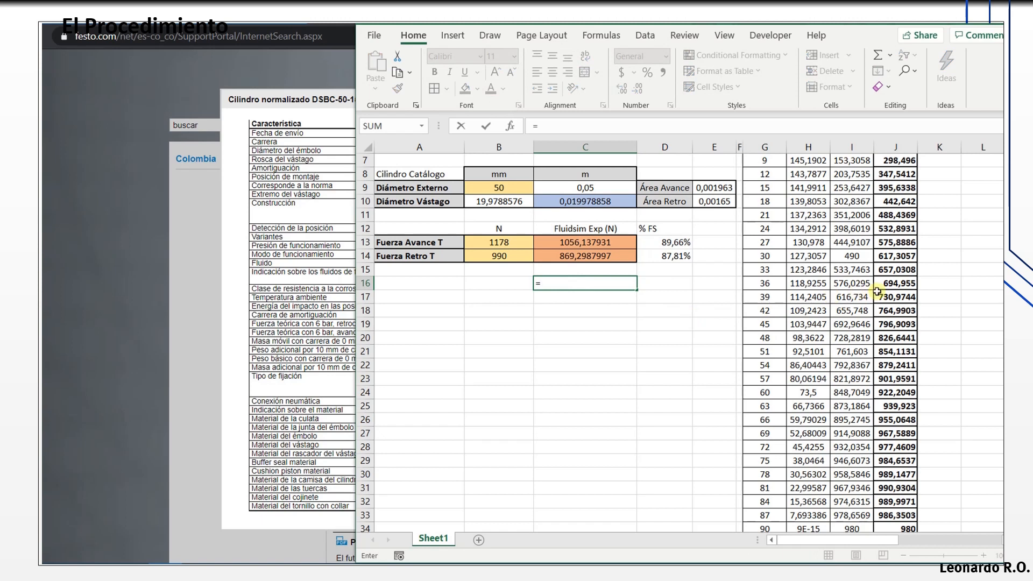
pyautogui.click(892, 325)
pyautogui.write('/')
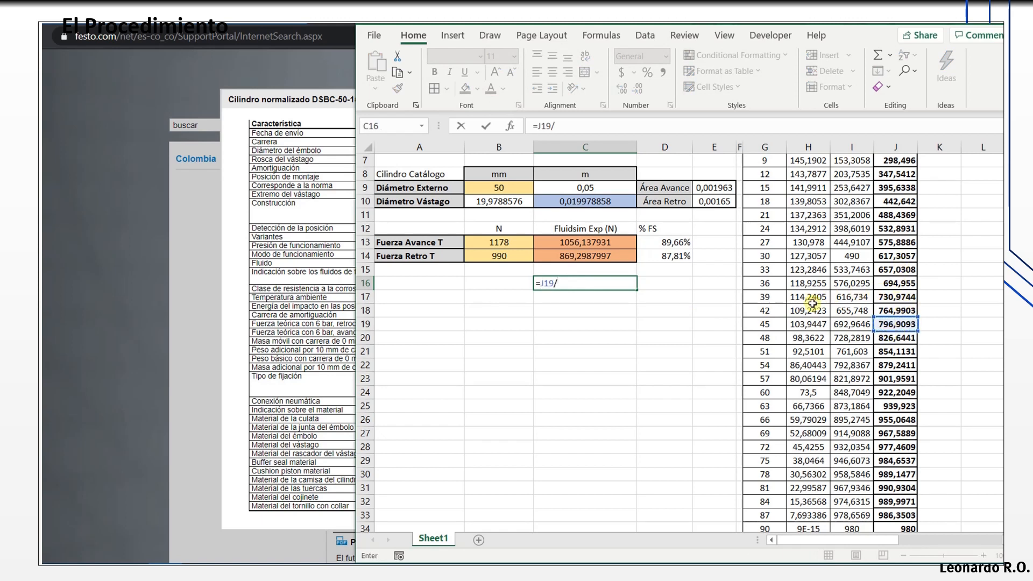
pyautogui.click(568, 244)
pyautogui.press('Return')
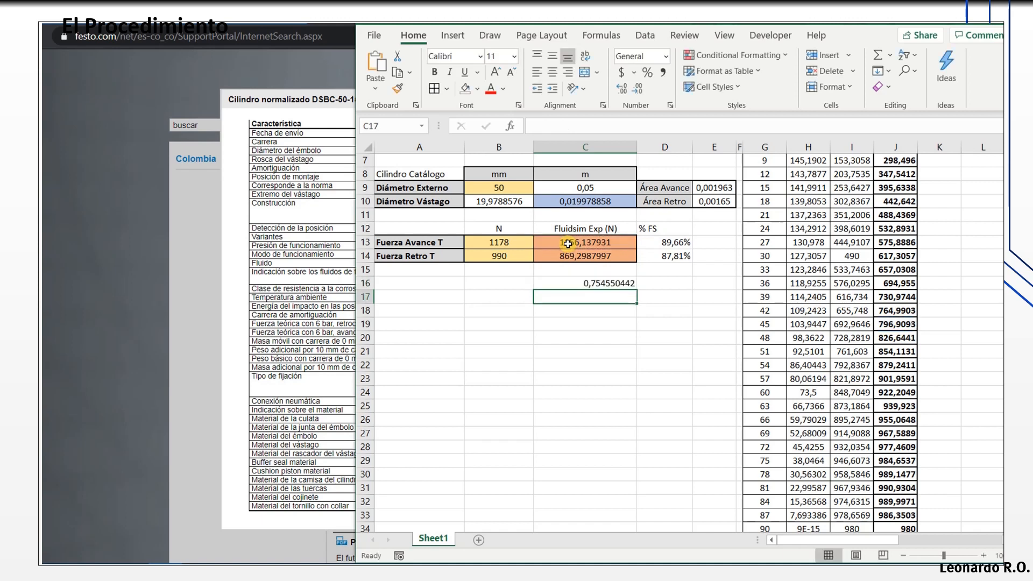
pyautogui.click(606, 284)
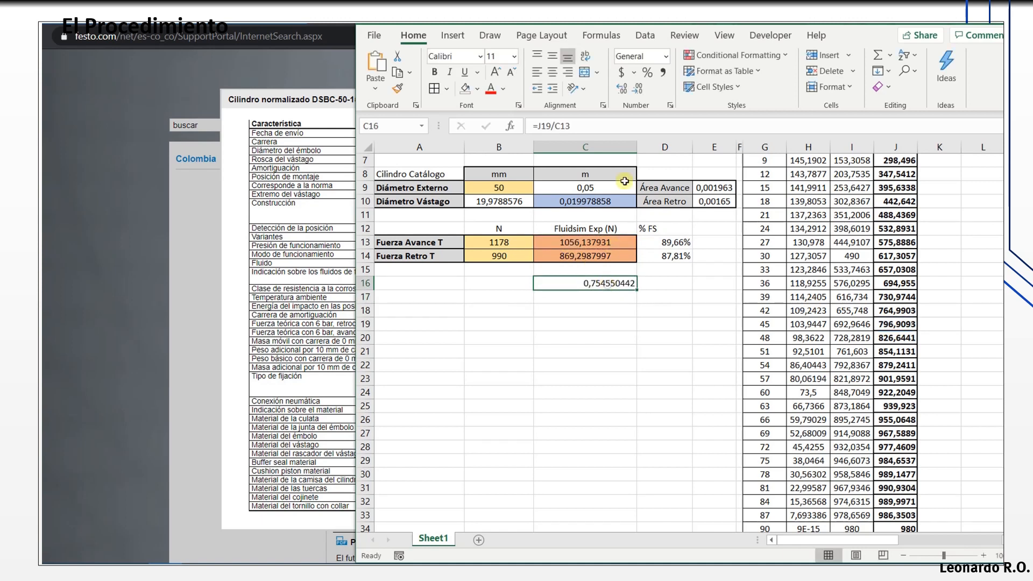
pyautogui.click(647, 72)
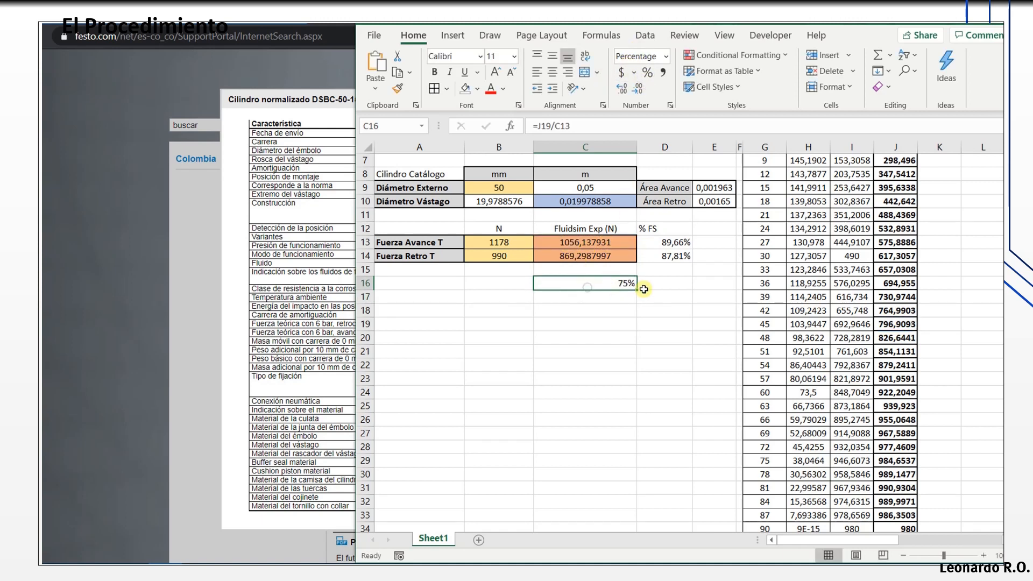
# Copy the percentage formula from C16 down to C17
pyautogui.moveTo(636, 289)
pyautogui.mouseDown()
pyautogui.moveTo(623, 310)
pyautogui.moveTo(619, 294)
pyautogui.mouseUp()
pyautogui.click(612, 318)
pyautogui.click(614, 323)
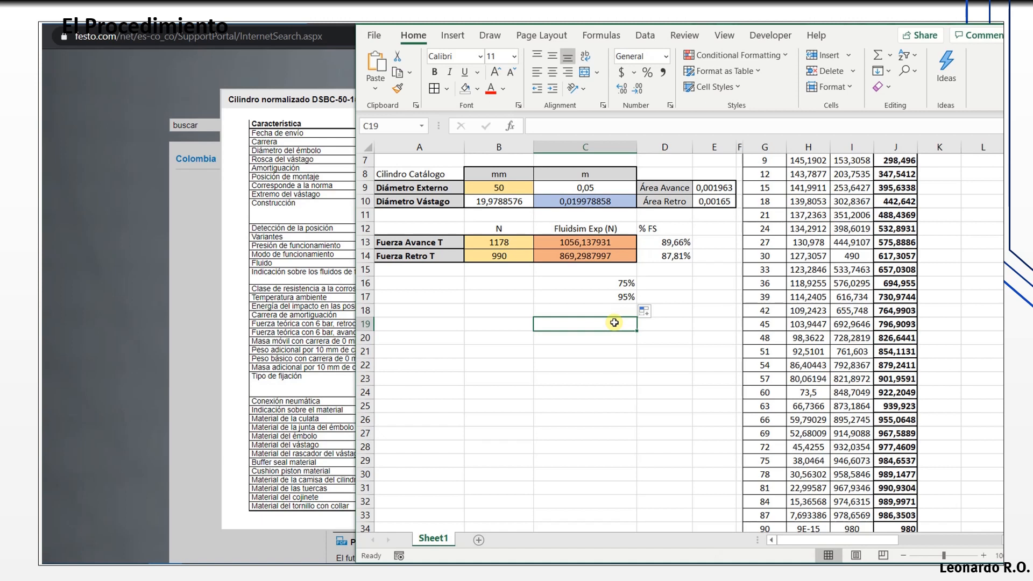
pyautogui.click(607, 300)
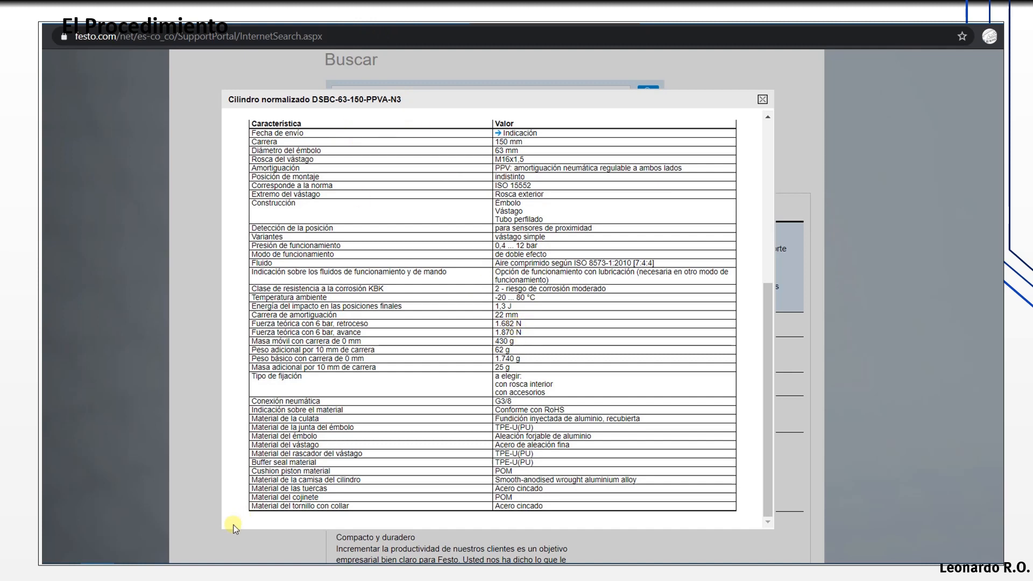
# Return from the DSBC-63-150-PPVA-N3 data sheet to the Excel workbook and set the outer diameter to 63 mm and the theoretical advance force to 1682 N
pyautogui.click(165, 571)
pyautogui.click(521, 285)
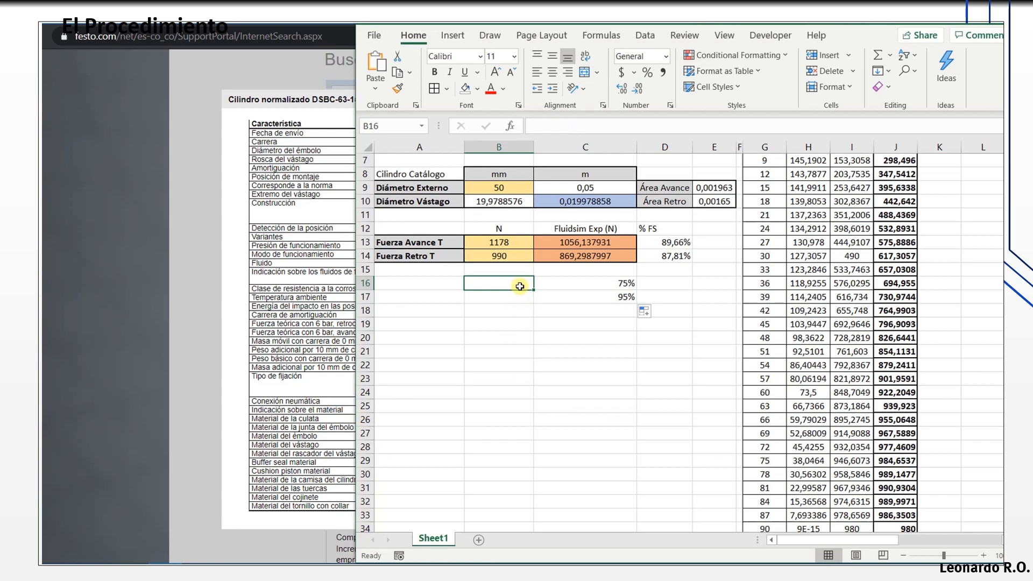
pyautogui.scroll(2, 520, 283)
pyautogui.click(508, 272)
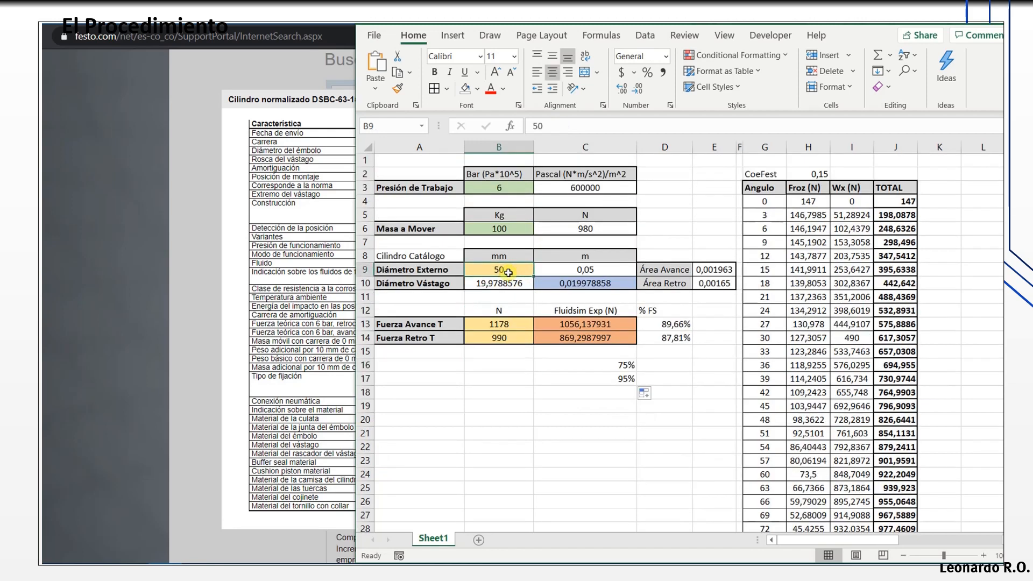
pyautogui.write('63')
pyautogui.click(508, 326)
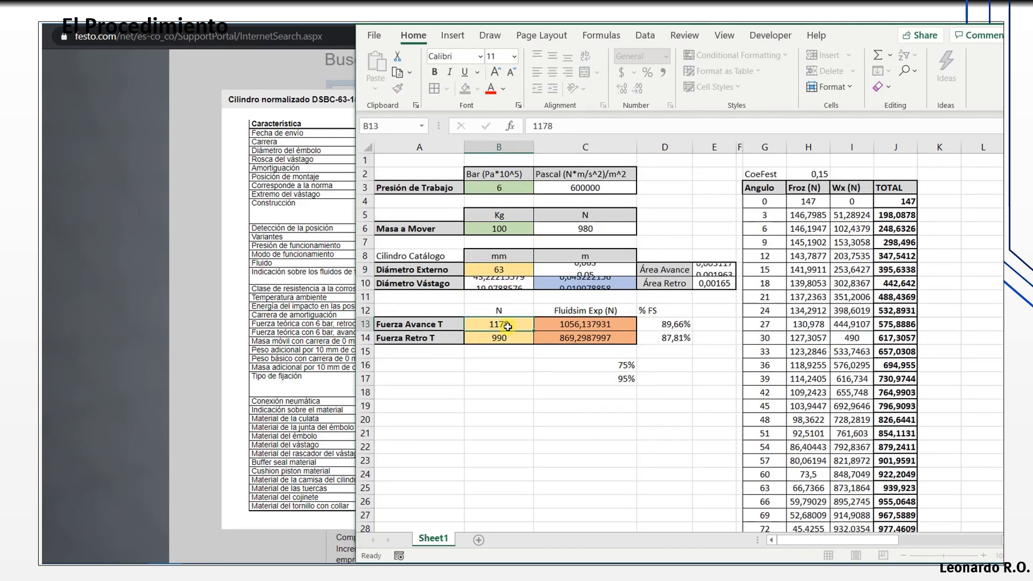
pyautogui.write('16')
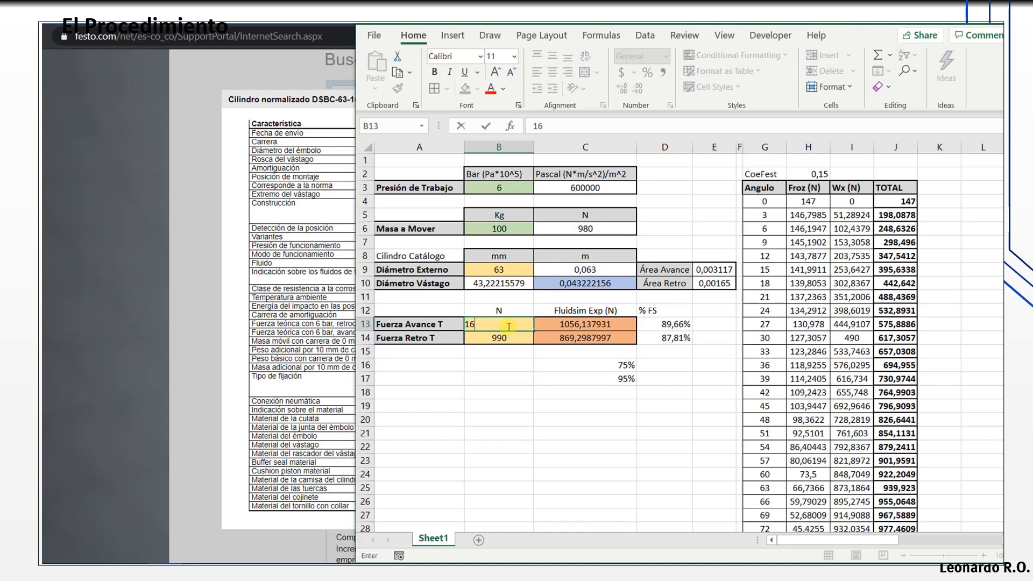
pyautogui.write('82')
pyautogui.click(509, 340)
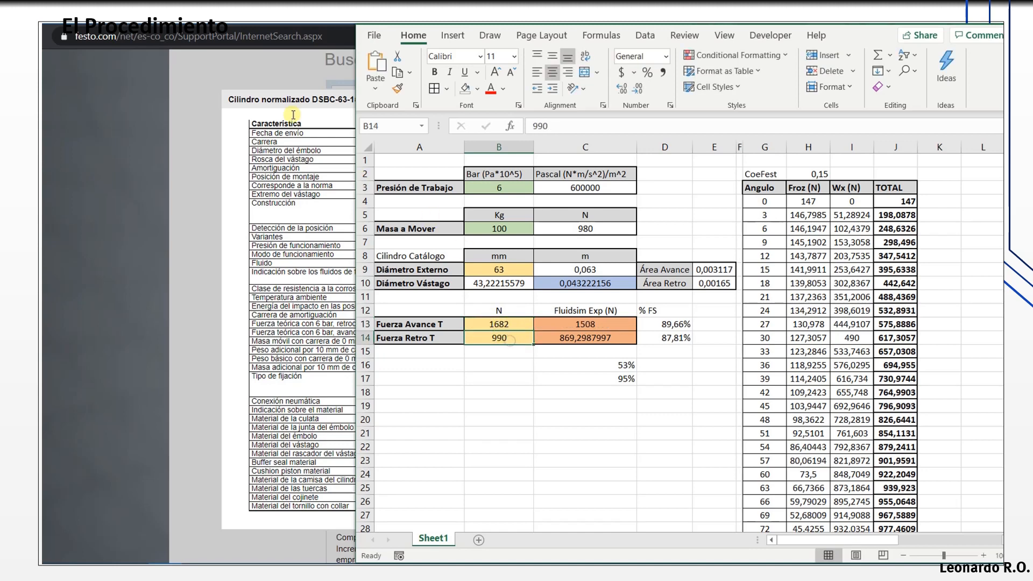
# Consult the DSBC-63-150-PPVA-N3 data sheet and set the theoretical retract force to 1682 N and the advance force to 1870 N in the workbook
pyautogui.hotkey('alt', 'Tab')
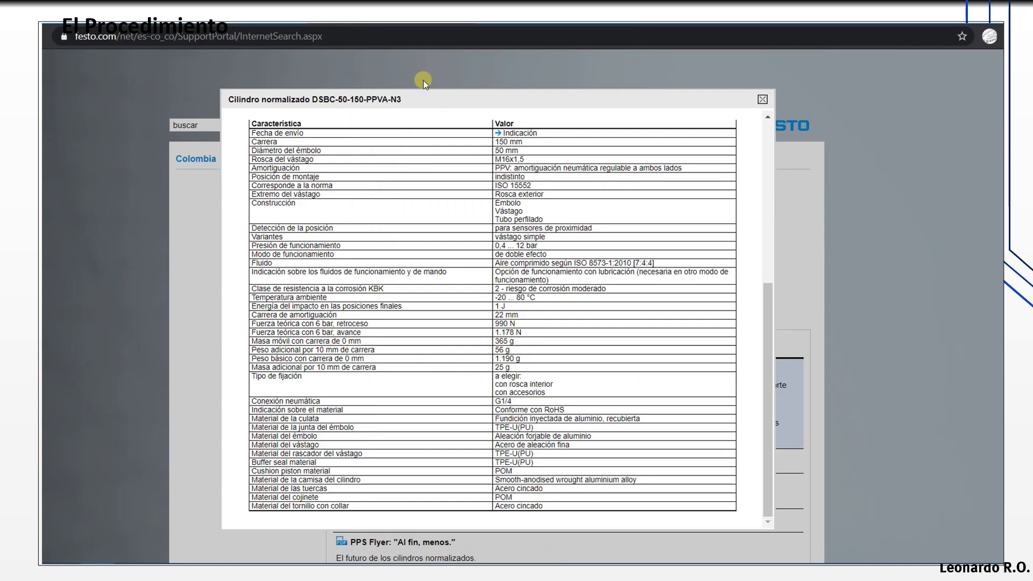
pyautogui.click(511, 24)
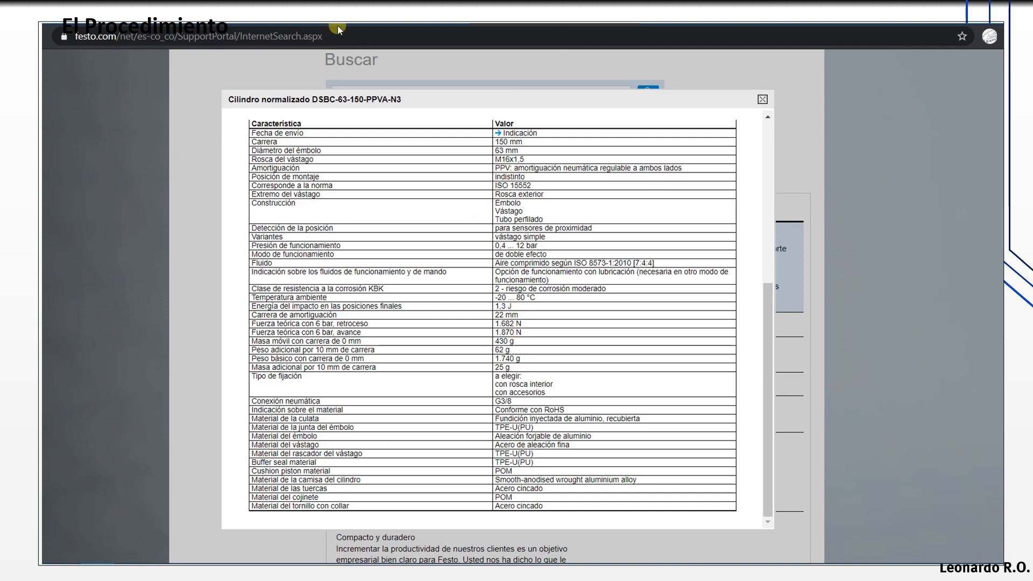
pyautogui.click(165, 570)
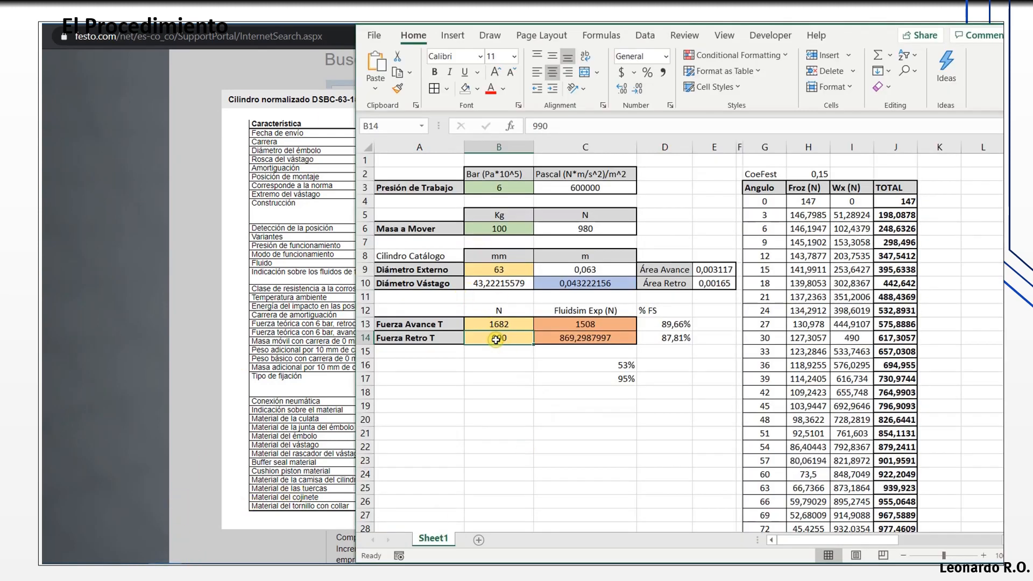
pyautogui.write('168')
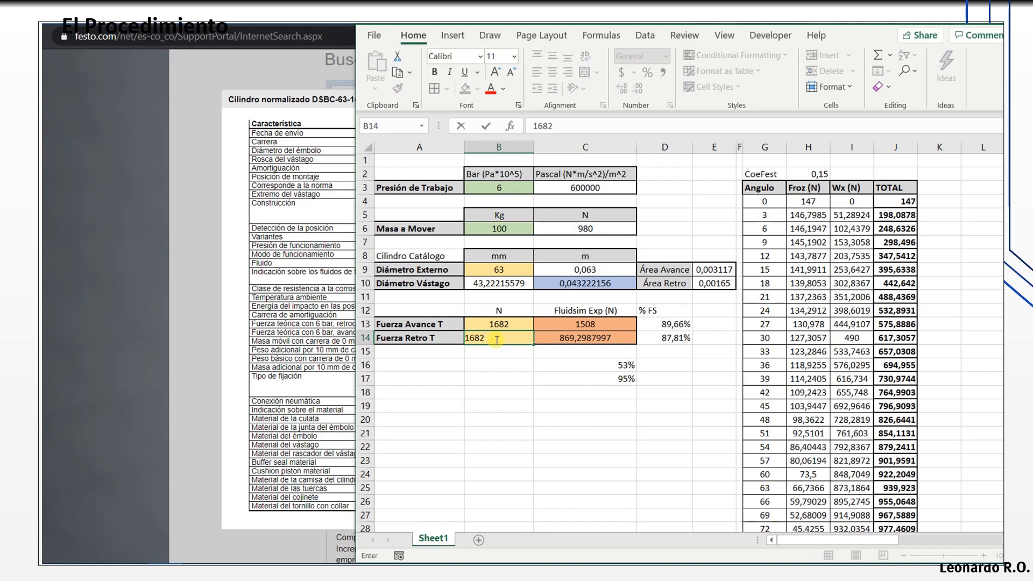
pyautogui.write('2')
pyautogui.click(511, 319)
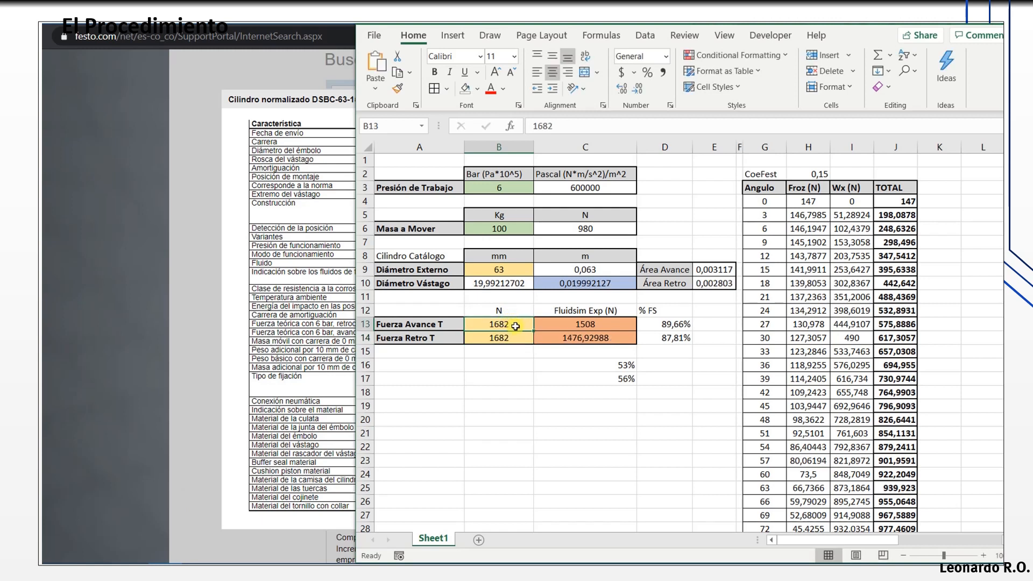
pyautogui.write('1870')
pyautogui.press('Return')
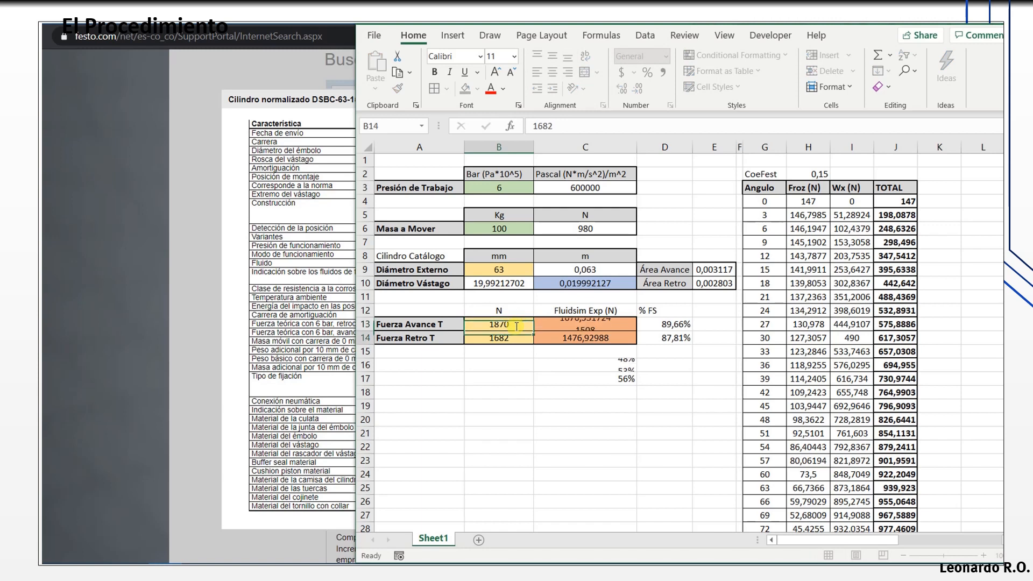
# Compare the forces in the 45° row of the angle table with the load percentages in C16:C17 for the 63 mm cylinder
pyautogui.click(538, 393)
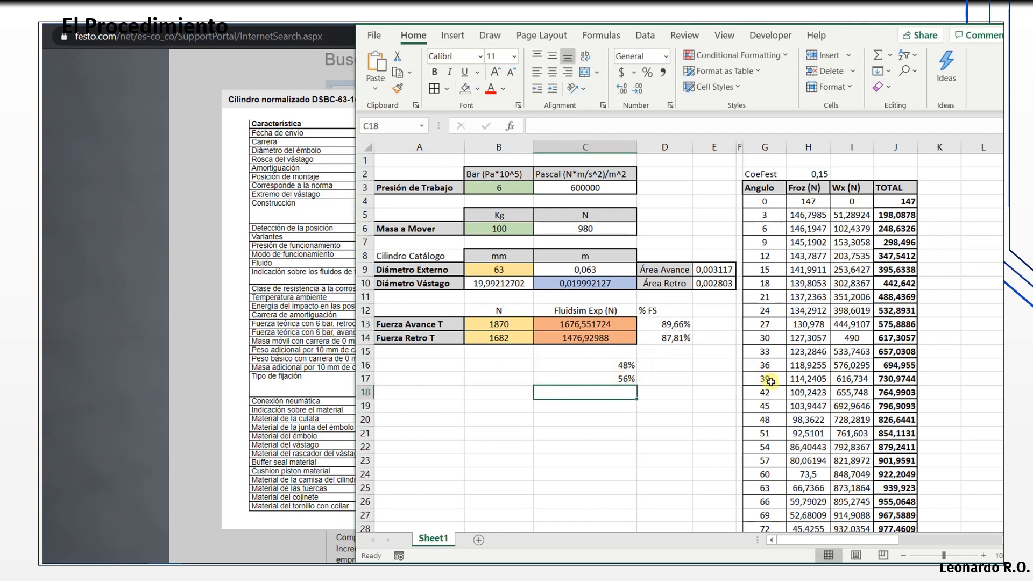
pyautogui.click(768, 411)
pyautogui.hotkey('ctrl', 'shift', 'Right')
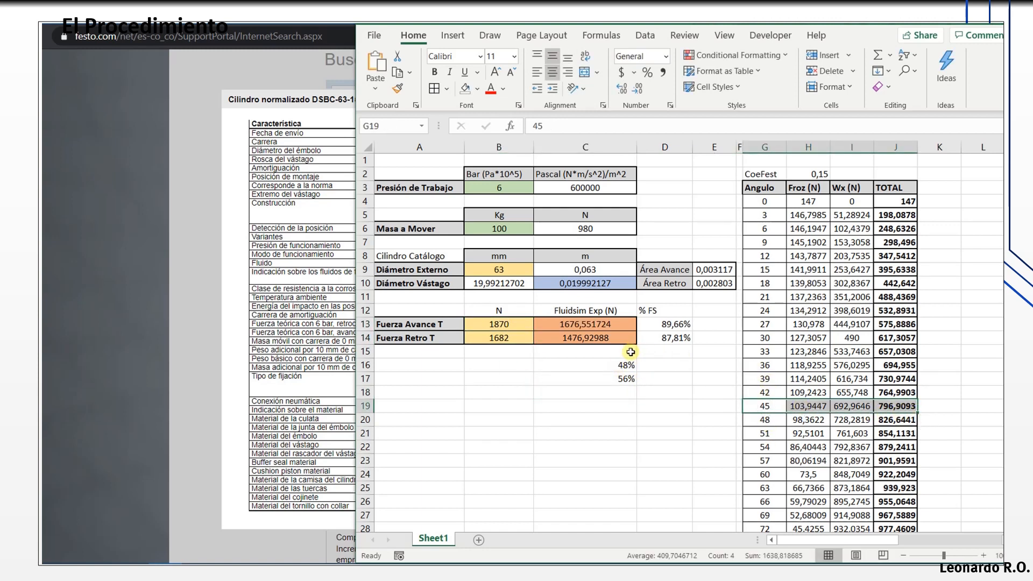
pyautogui.moveTo(628, 364); pyautogui.dragTo(627, 379)
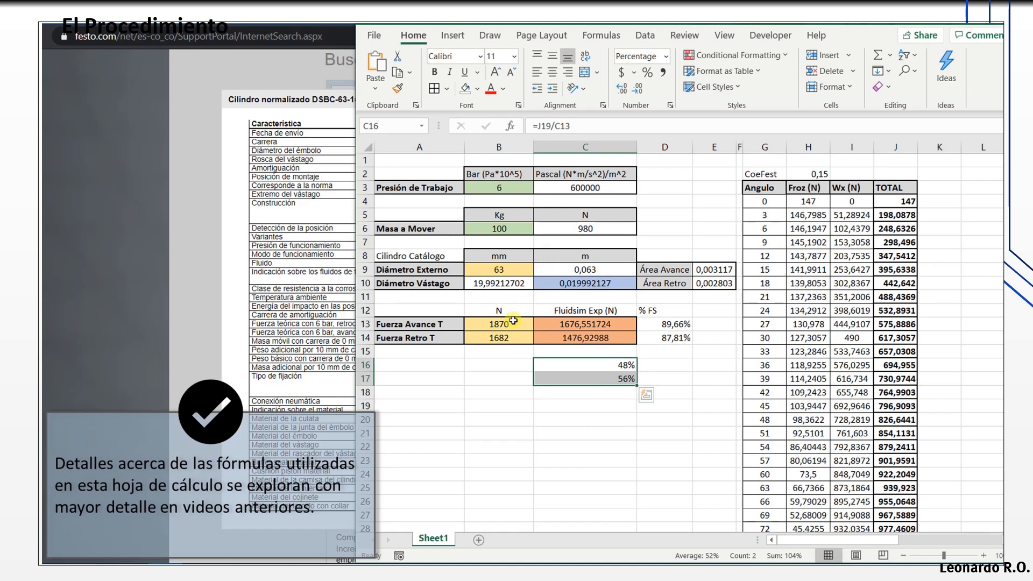
# Undo the 63 mm cylinder entries to return to the 50 mm cylinder data, and copy the percentage formula from C16 down to C17 again
pyautogui.hotkey('ctrl', 'z')
pyautogui.hotkey('ctrl', 'z')
pyautogui.hotkey('ctrl', 'z')
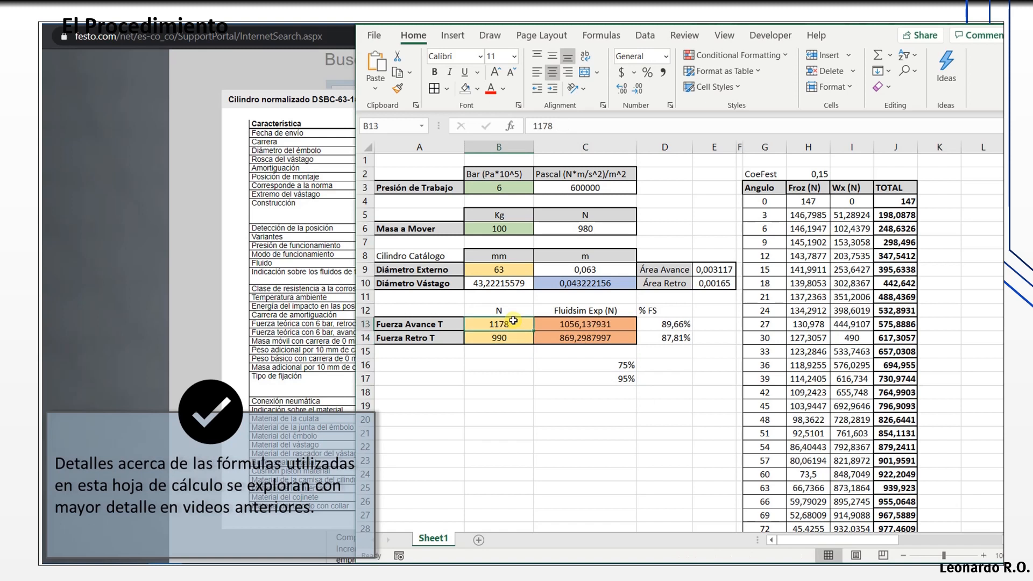
pyautogui.hotkey('ctrl', 'z')
pyautogui.hotkey('ctrl', 'z')
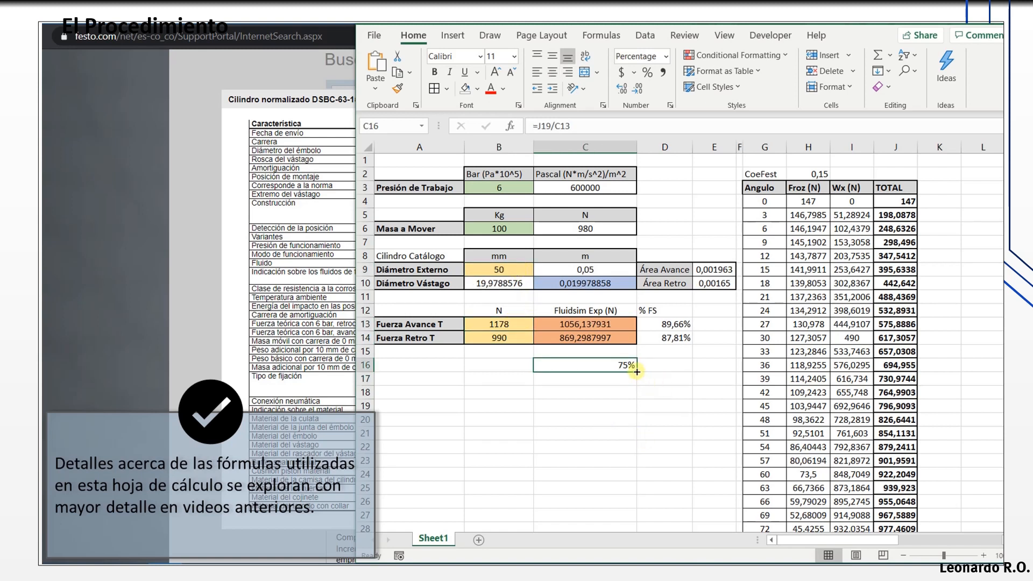
pyautogui.moveTo(638, 372); pyautogui.dragTo(637, 384)
# Review the Fluidsim advance and retract forces and their load percentages for the 50 mm cylinder
pyautogui.click(598, 381)
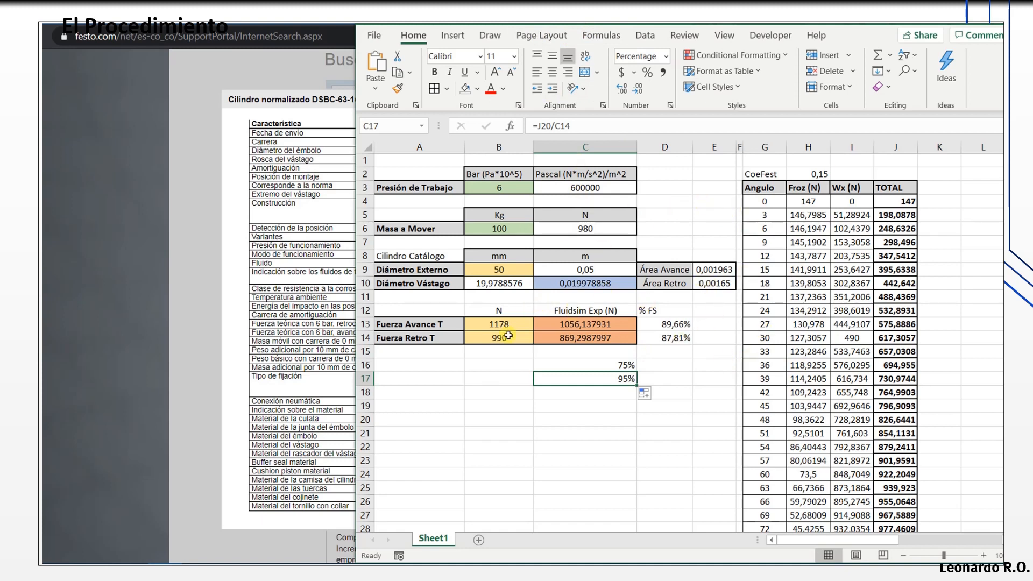
pyautogui.moveTo(566, 325); pyautogui.dragTo(568, 340)
pyautogui.click(579, 368)
pyautogui.moveTo(581, 378); pyautogui.dragTo(580, 379)
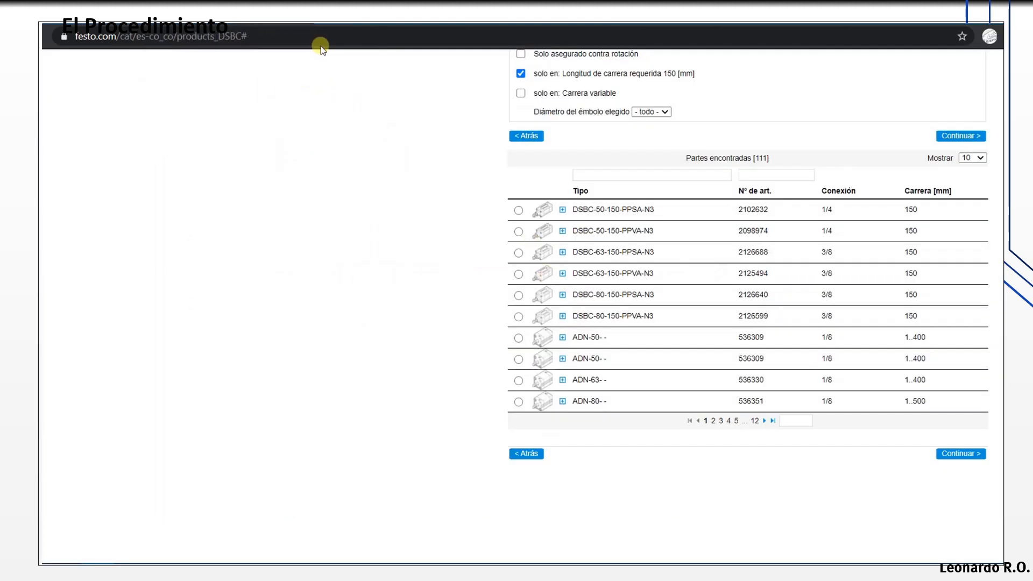
# In the Festo cylinder selection in the browser, choose the DSBC-50-150-PPVA-N3 and continue to the system stage
pyautogui.click(378, 22)
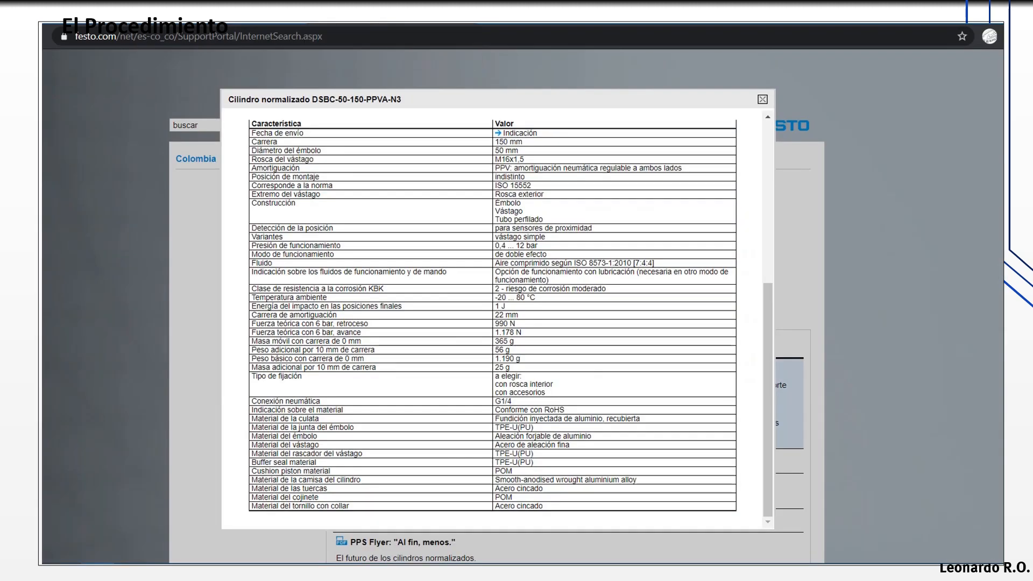
pyautogui.click(232, 23)
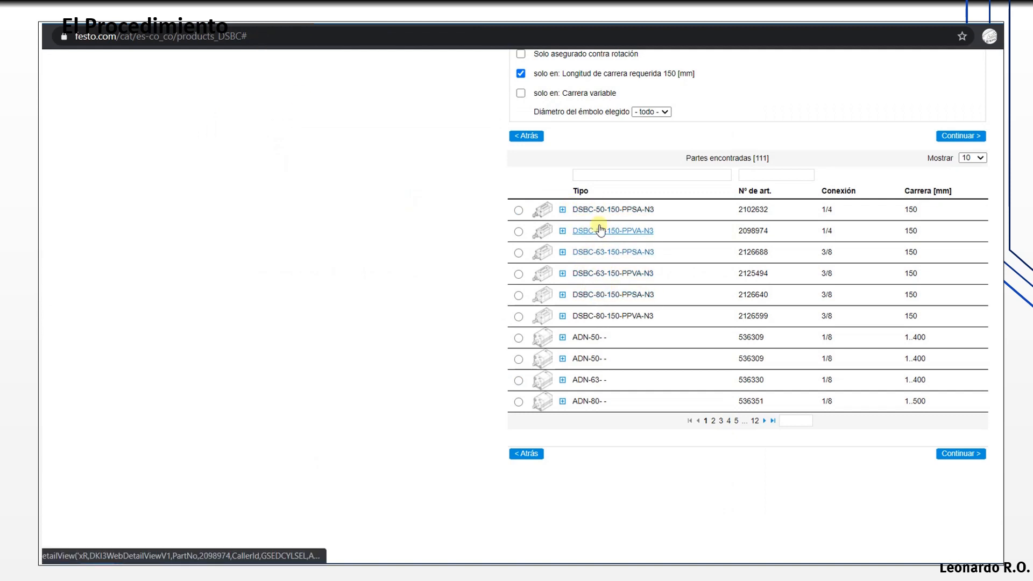
pyautogui.click(519, 232)
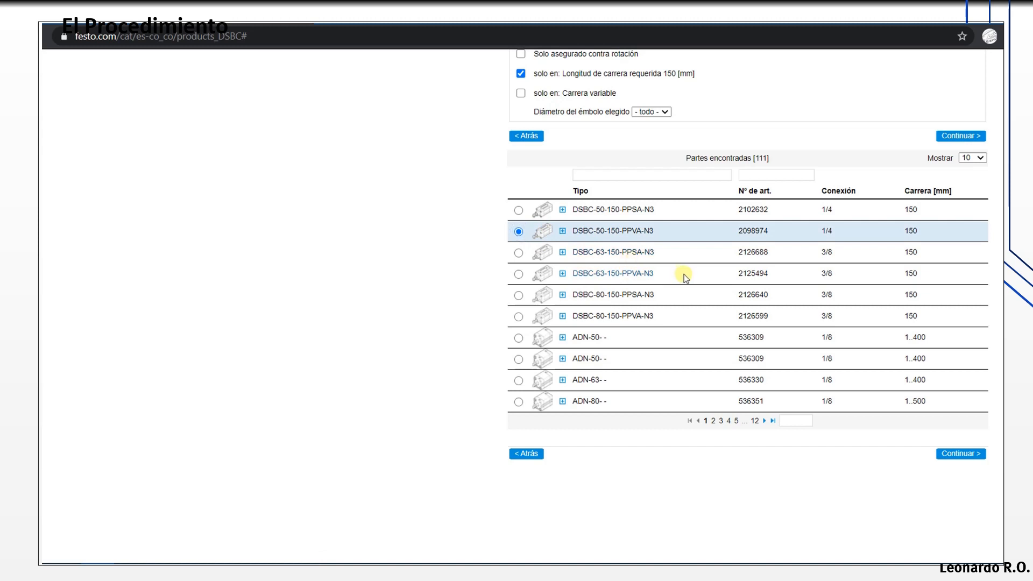
pyautogui.scroll(2, 619, 272)
pyautogui.click(959, 523)
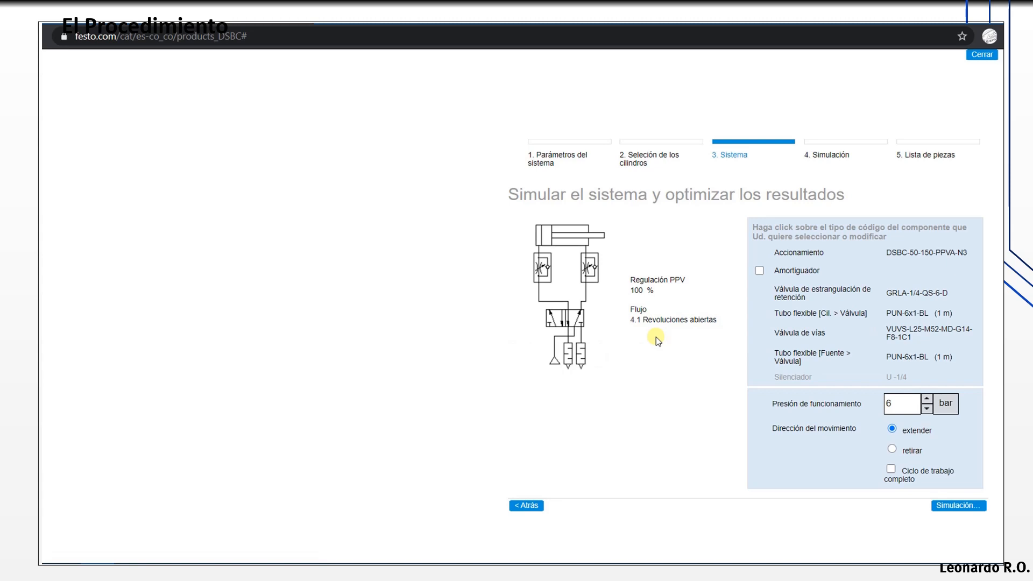
# Open the data sheet of the proposed directional valve, VUVS-L25-M52-MD-G14-F8-1C1
pyautogui.click(901, 338)
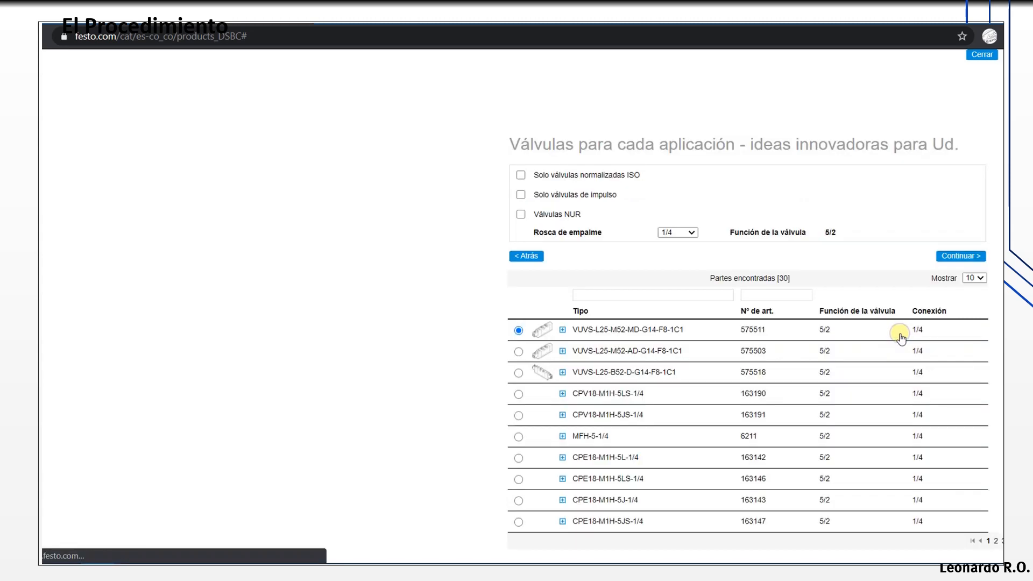
pyautogui.click(562, 330)
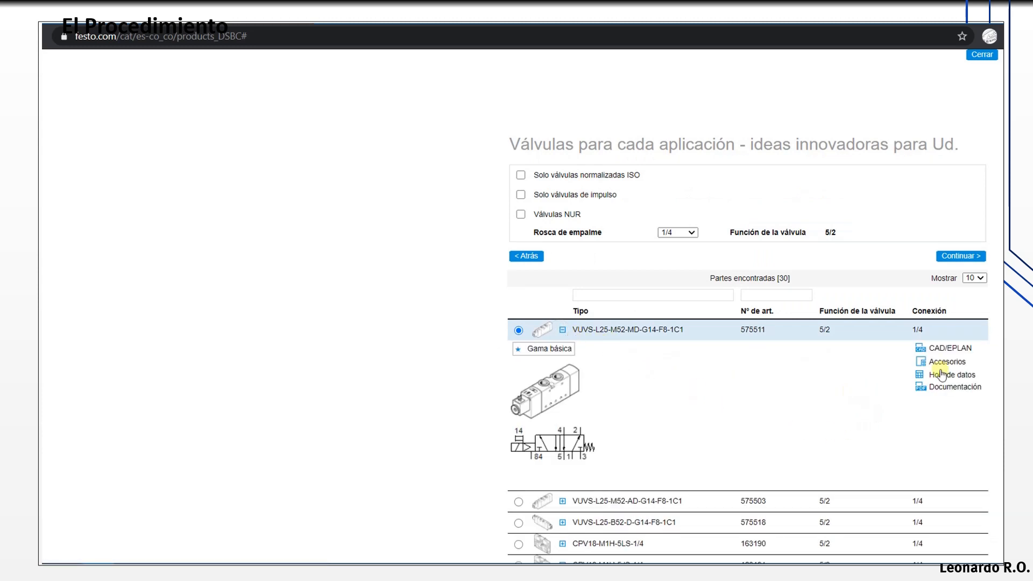
pyautogui.click(955, 377)
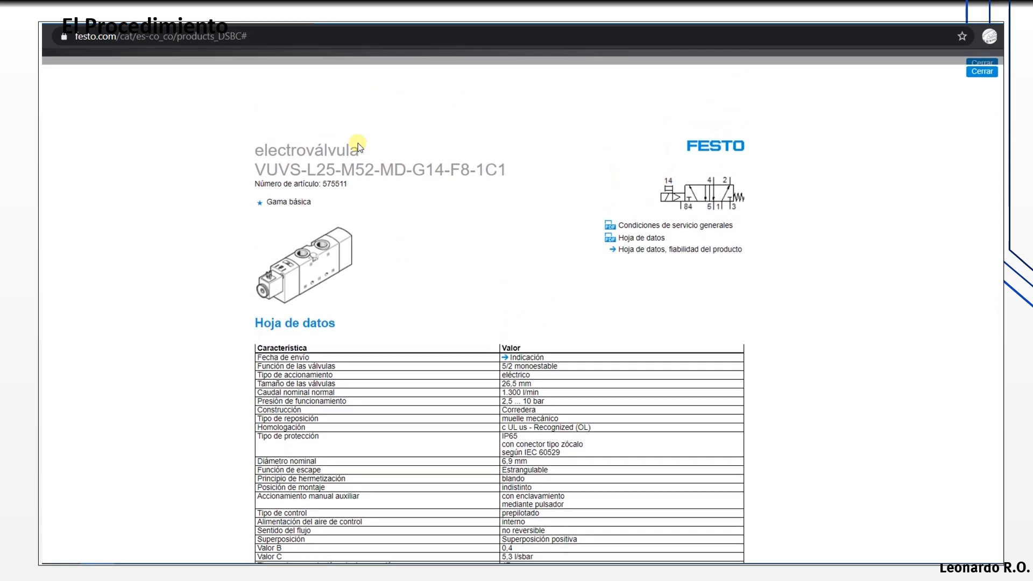
# Examine the solenoid valve's type code, technical characteristics and standard nominal flow rate in its data sheet
pyautogui.doubleClick(370, 170)
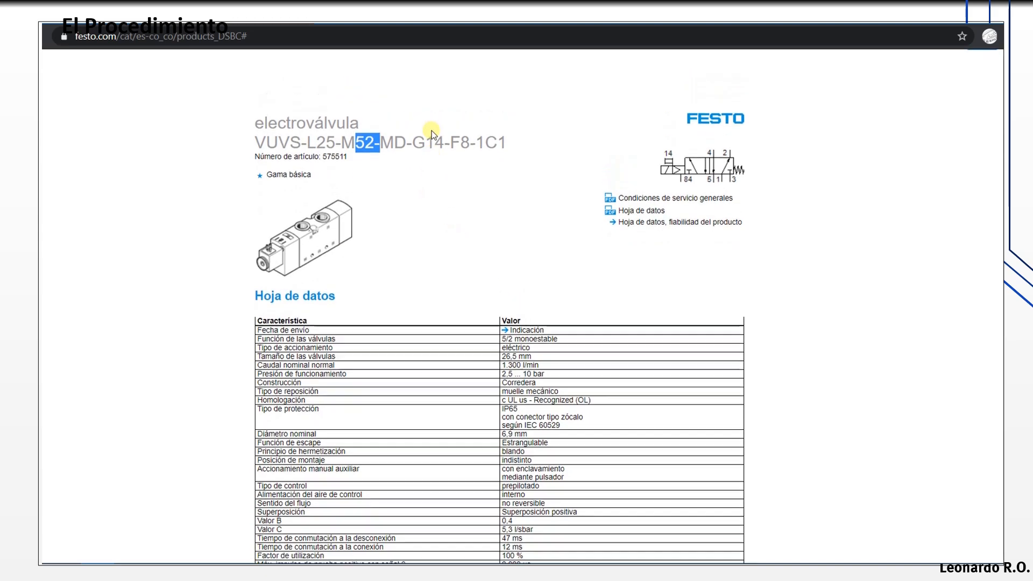
pyautogui.moveTo(426, 169); pyautogui.dragTo(461, 170)
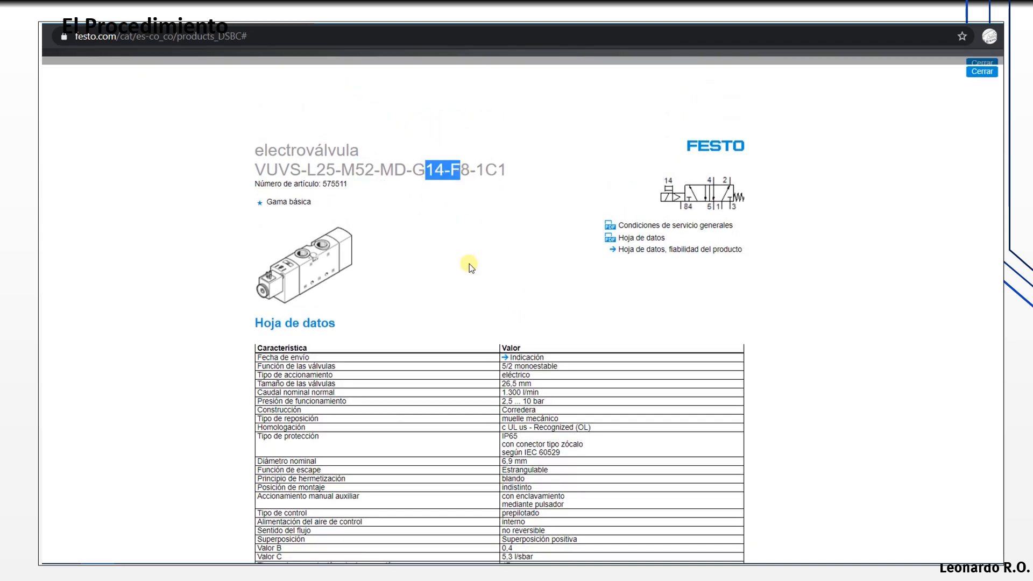
pyautogui.scroll(-3, 471, 268)
pyautogui.scroll(-3, 522, 385)
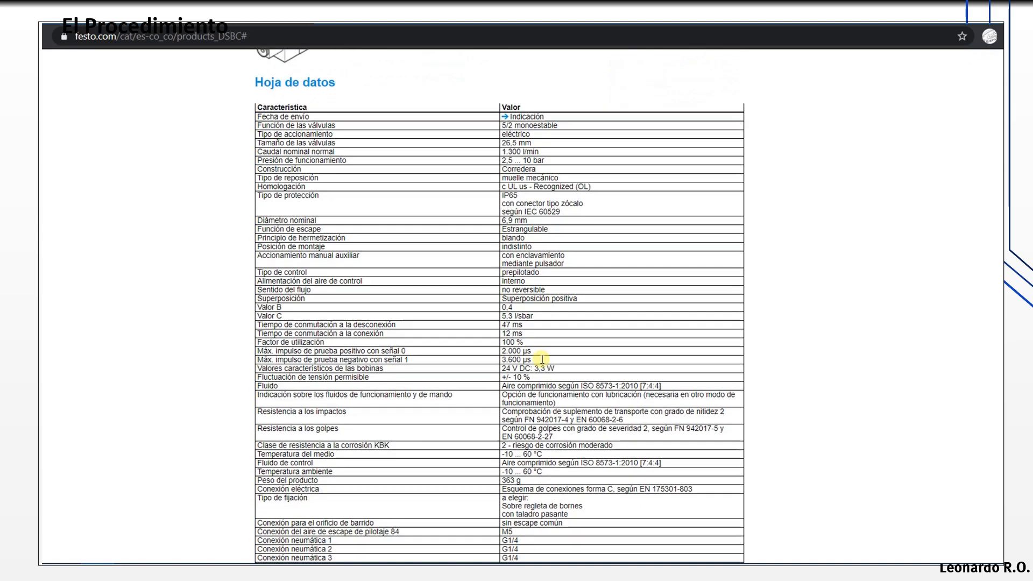
pyautogui.scroll(2, 508, 336)
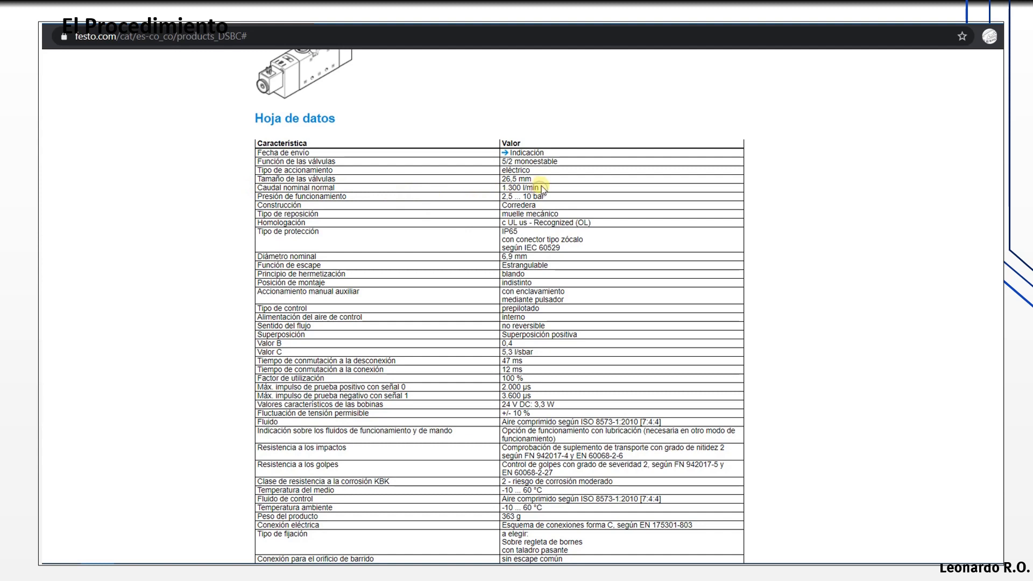
pyautogui.moveTo(542, 188); pyautogui.dragTo(277, 188)
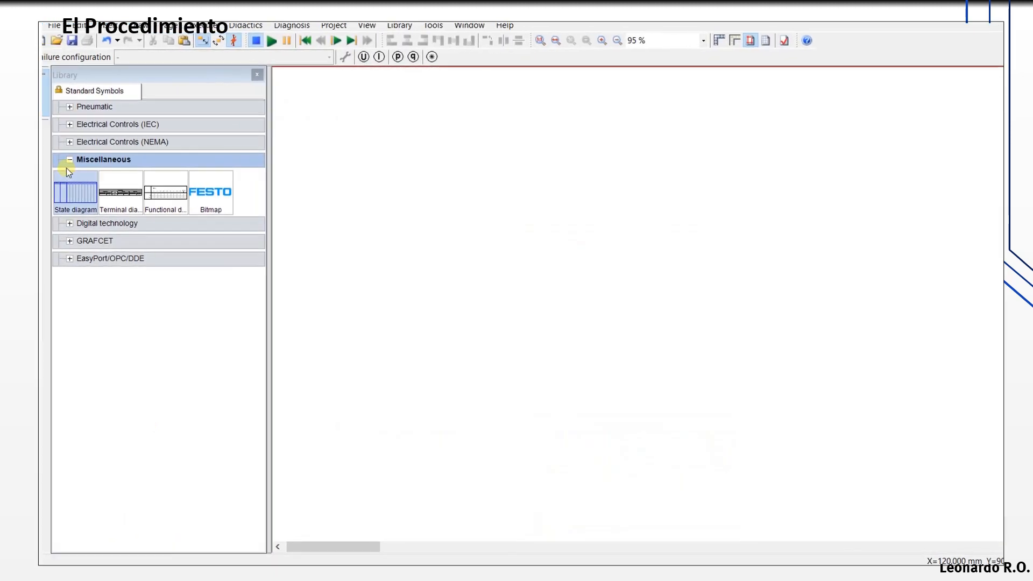
# Place a compressed air supply from the pneumatic supply elements on the empty circuit drawing
pyautogui.click(84, 159)
pyautogui.click(86, 109)
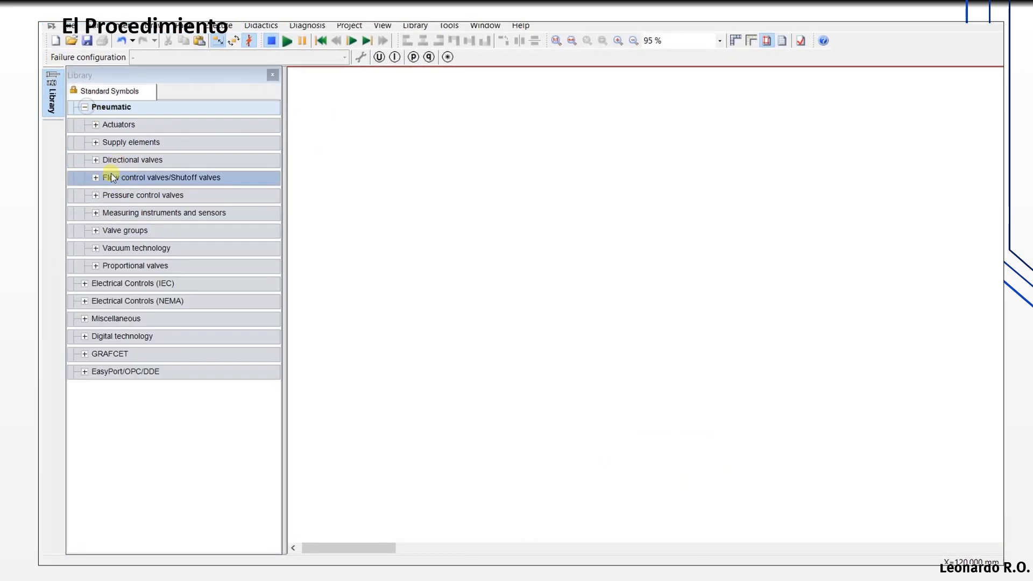
pyautogui.click(96, 125)
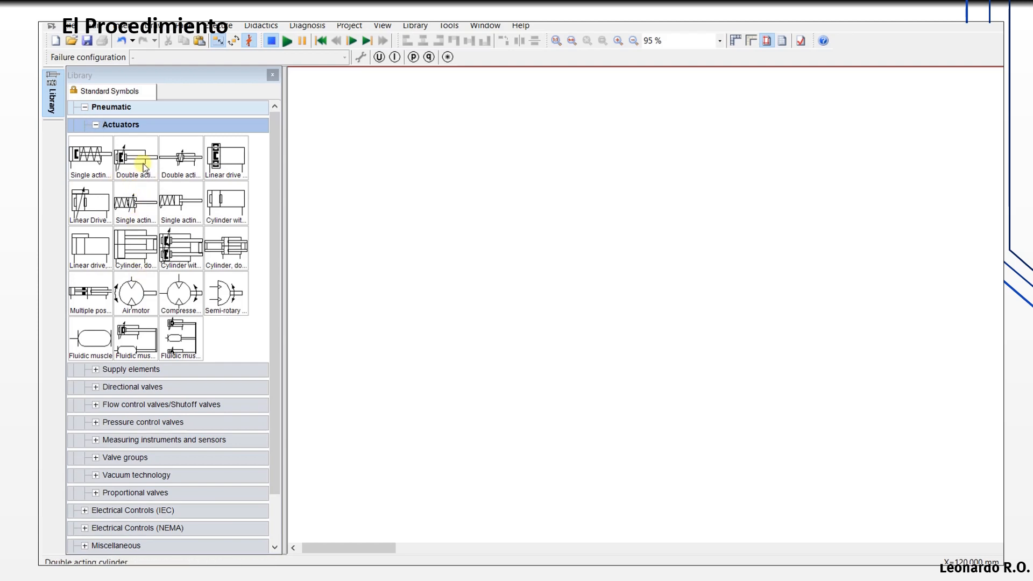
pyautogui.click(96, 126)
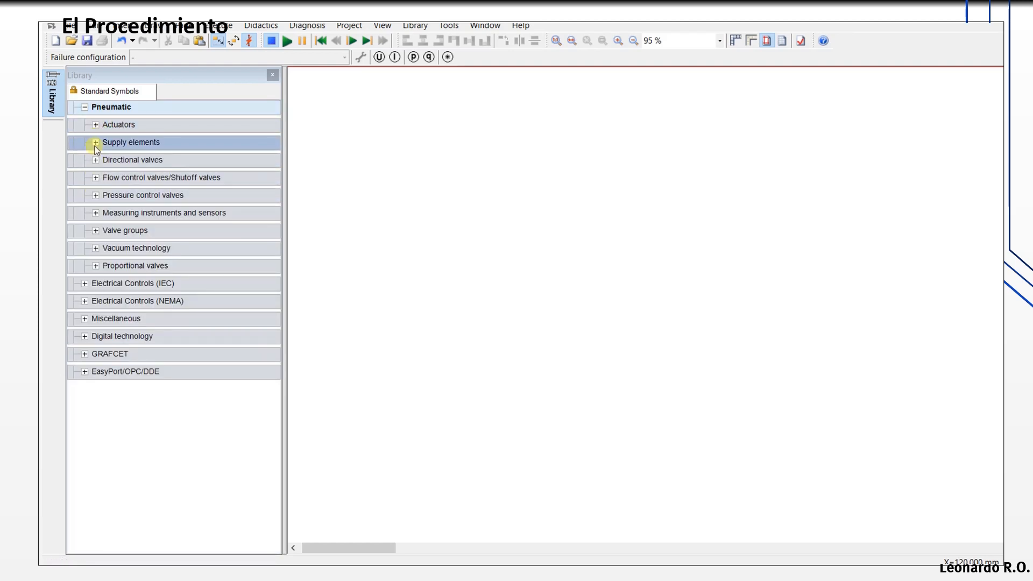
pyautogui.click(95, 142)
pyautogui.moveTo(91, 175); pyautogui.dragTo(788, 332)
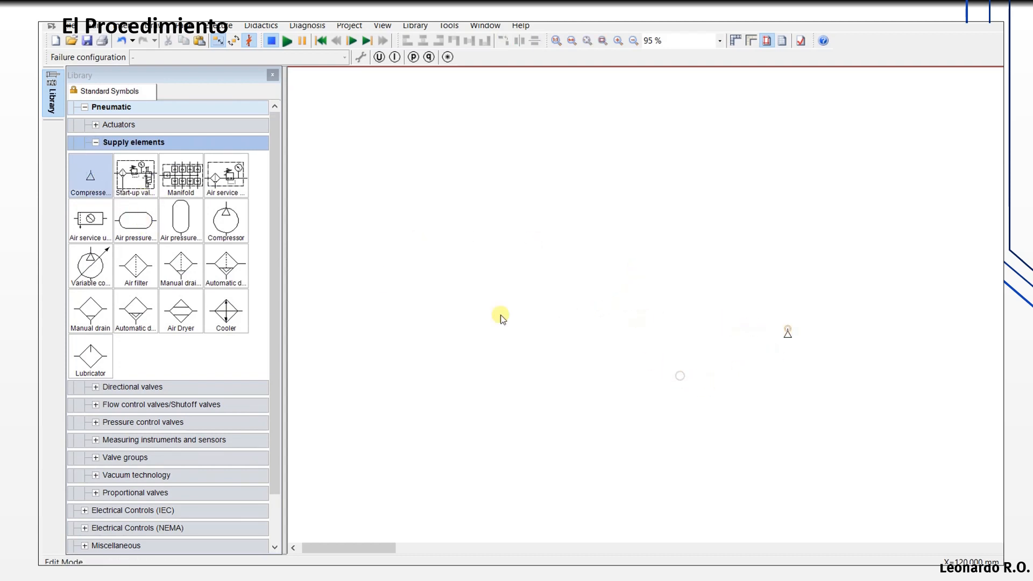
# Add a mechanically operated 5/2-way valve with selection switch above the compressed air supply
pyautogui.click(96, 143)
pyautogui.click(95, 160)
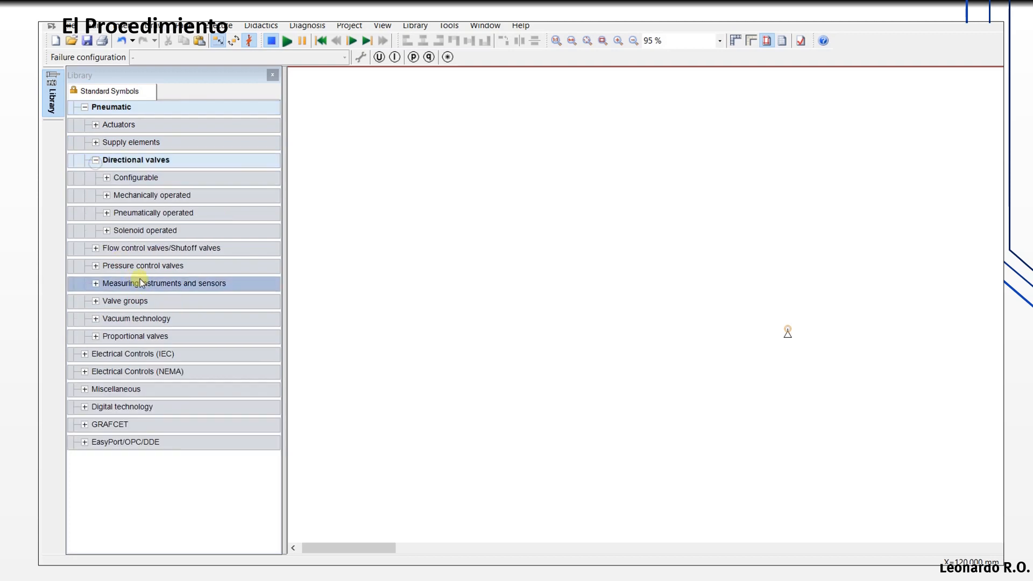
pyautogui.click(107, 196)
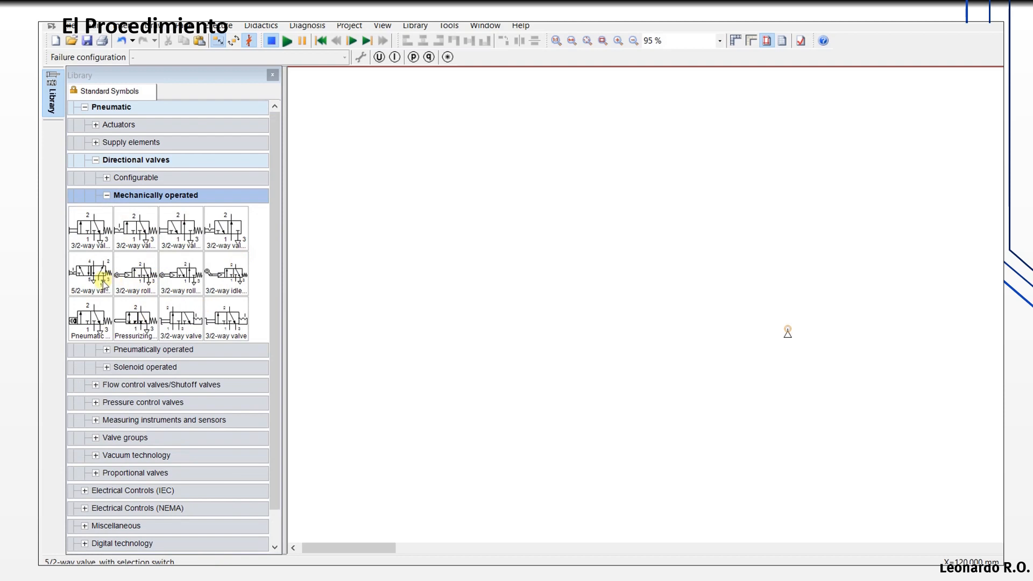
pyautogui.moveTo(97, 273); pyautogui.dragTo(807, 243)
pyautogui.click(829, 369)
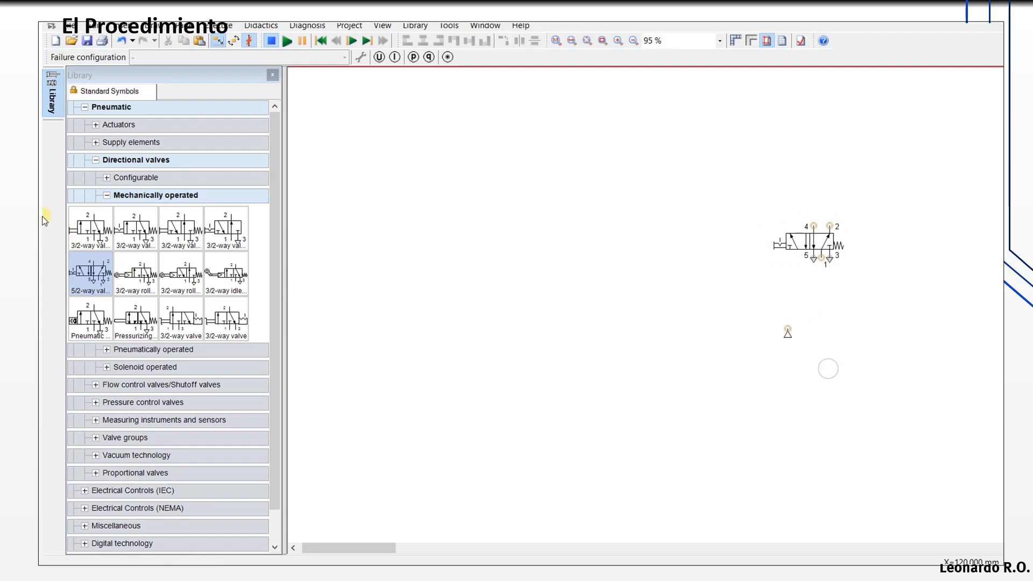
# Add a pressure gauge below and a flow meter above the 5/2-way valve from the pneumatic measuring instruments and sensors
pyautogui.click(107, 195)
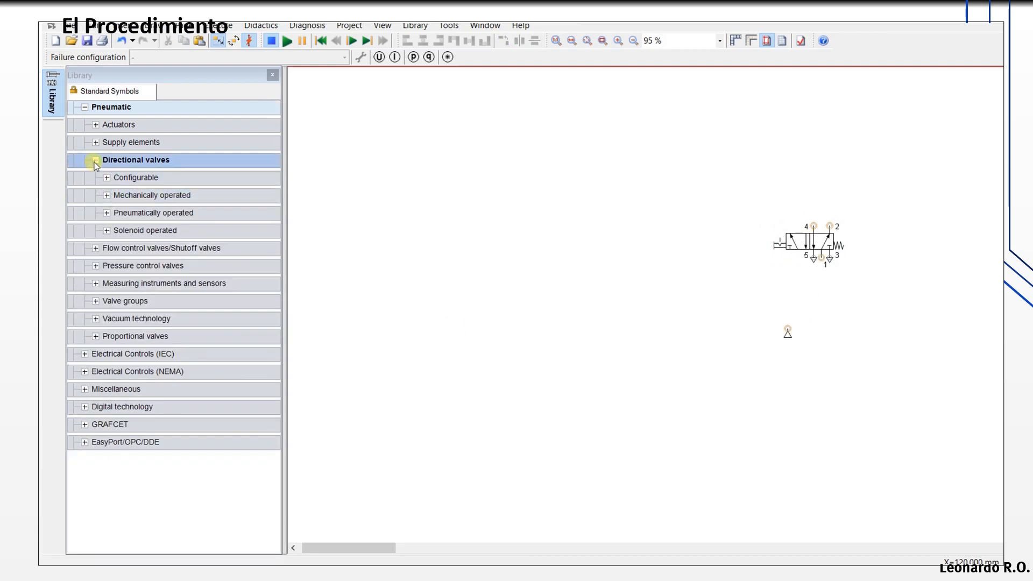
pyautogui.click(96, 160)
pyautogui.click(96, 143)
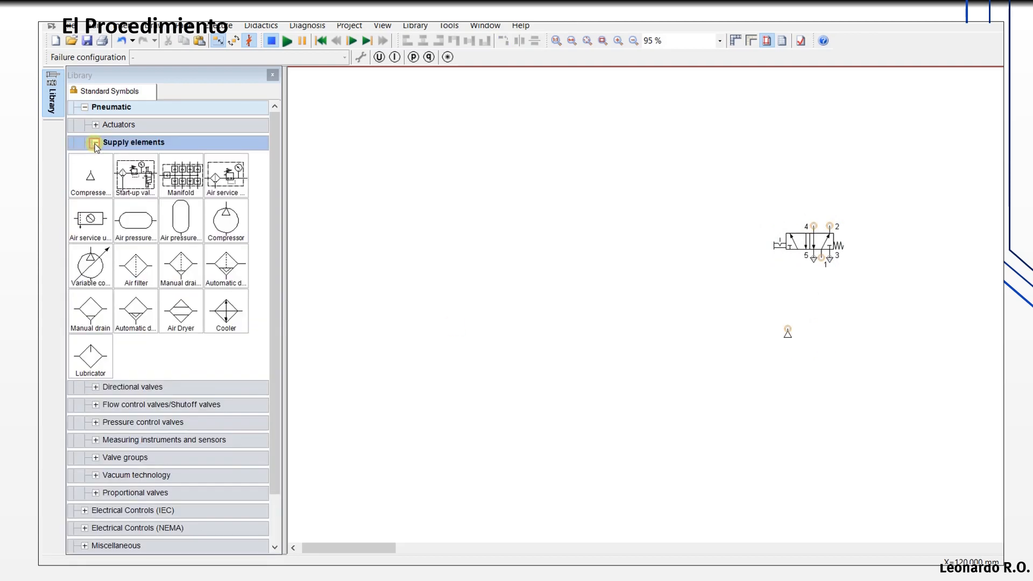
pyautogui.click(96, 143)
pyautogui.click(96, 213)
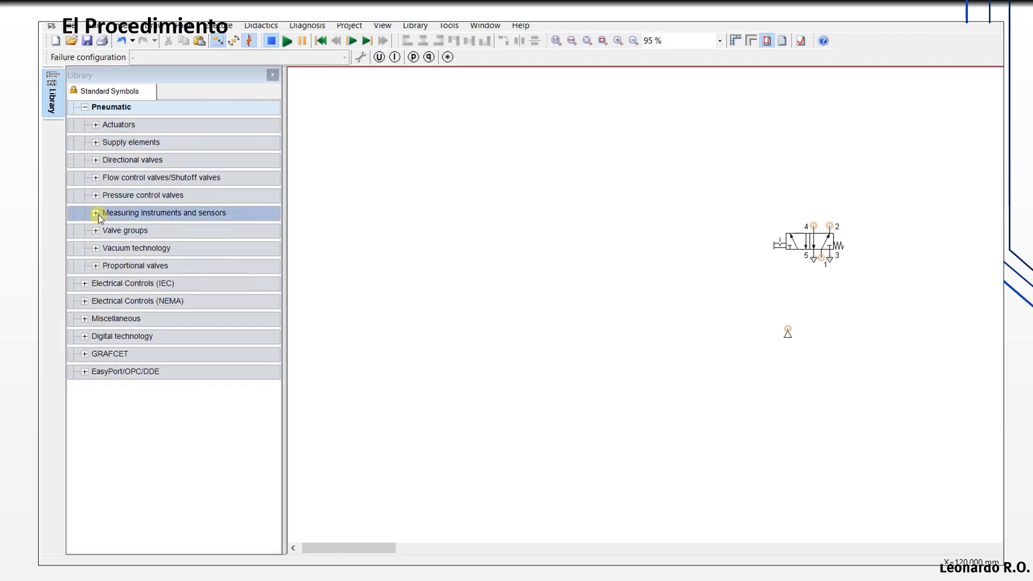
pyautogui.moveTo(87, 243); pyautogui.dragTo(764, 287)
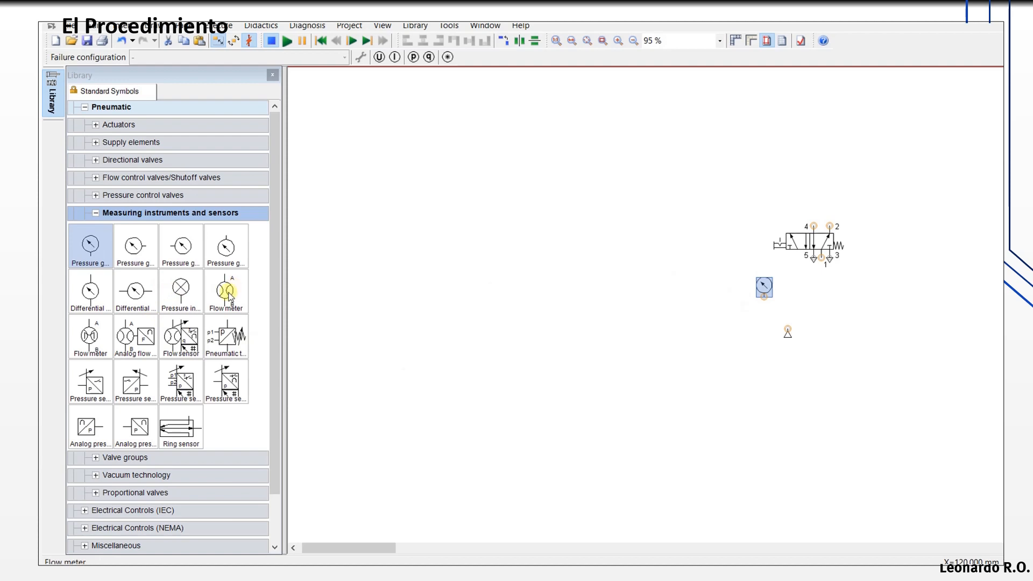
pyautogui.moveTo(225, 290); pyautogui.dragTo(763, 181)
pyautogui.click(561, 299)
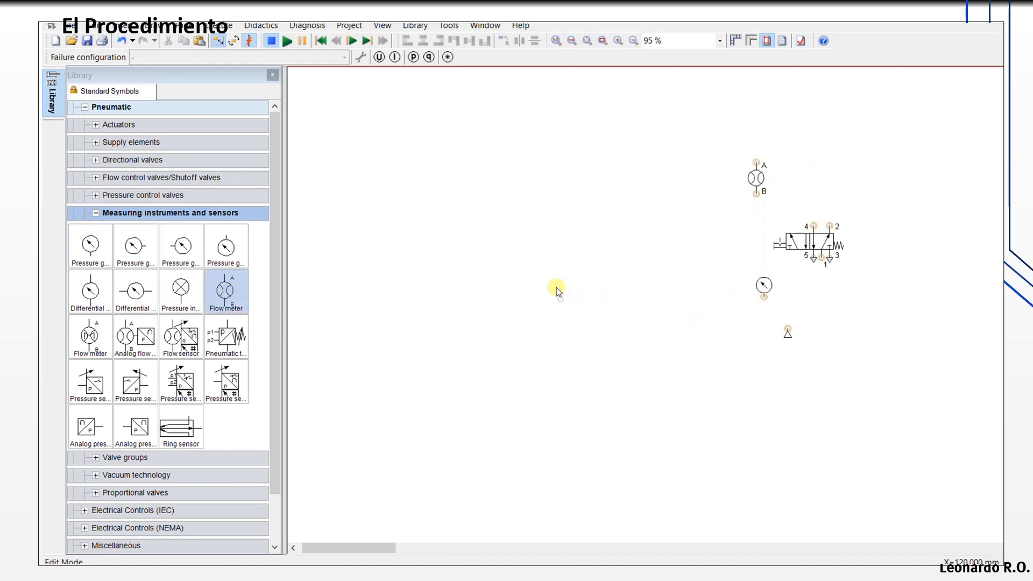
# Add an adjustable throttle valve from the flow control valves above the 5/2-way valve
pyautogui.click(96, 214)
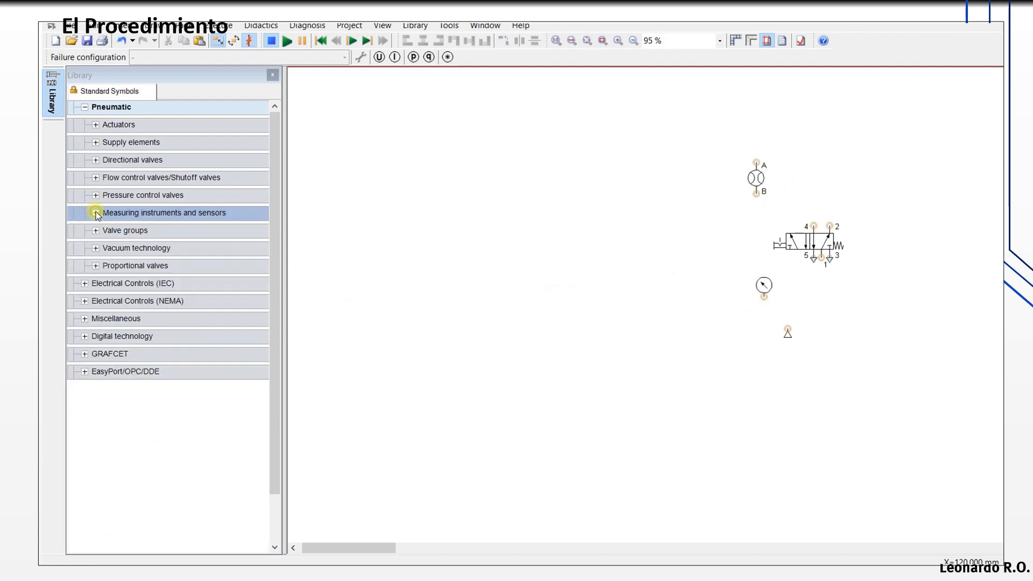
pyautogui.click(96, 178)
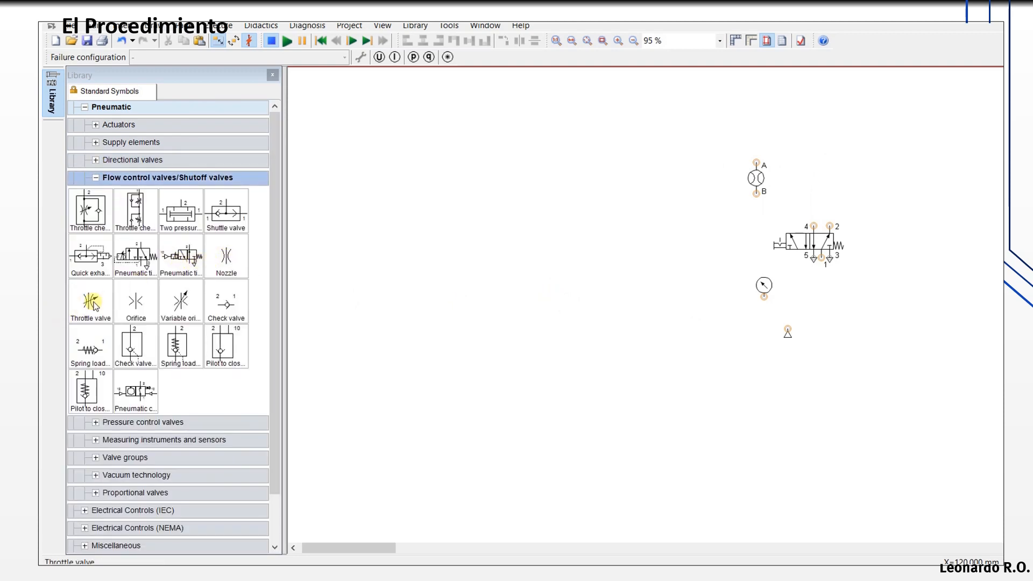
pyautogui.moveTo(90, 301); pyautogui.dragTo(834, 143)
pyautogui.click(888, 171)
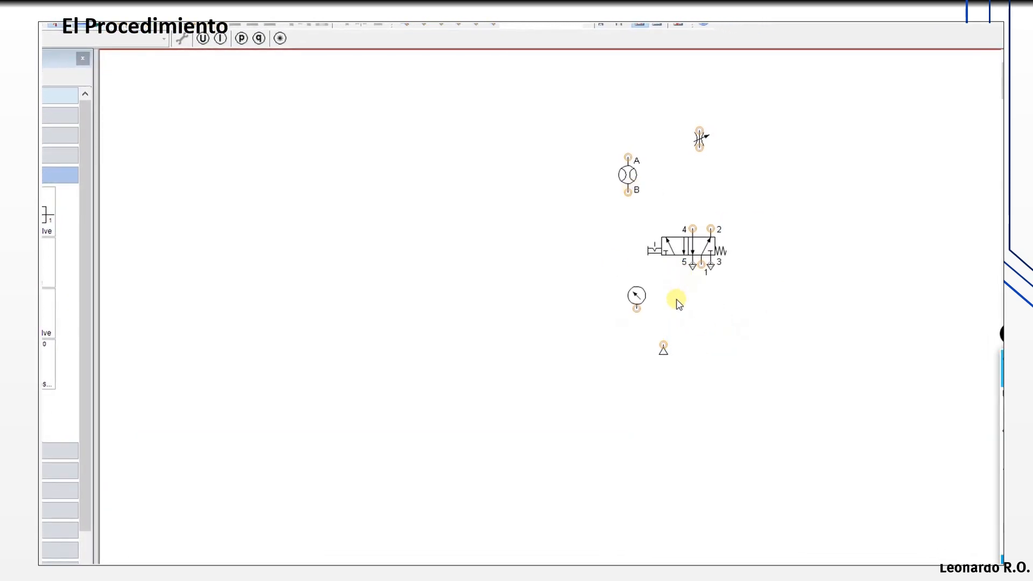
# Set the pressure gauge's pressure unit to bar
pyautogui.click(638, 298)
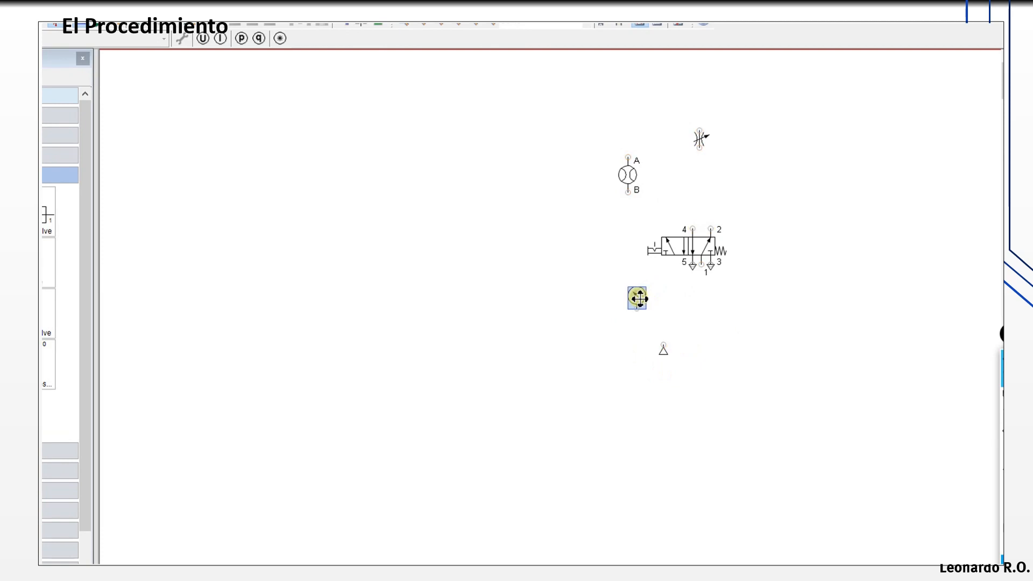
pyautogui.doubleClick(638, 298)
pyautogui.click(485, 292)
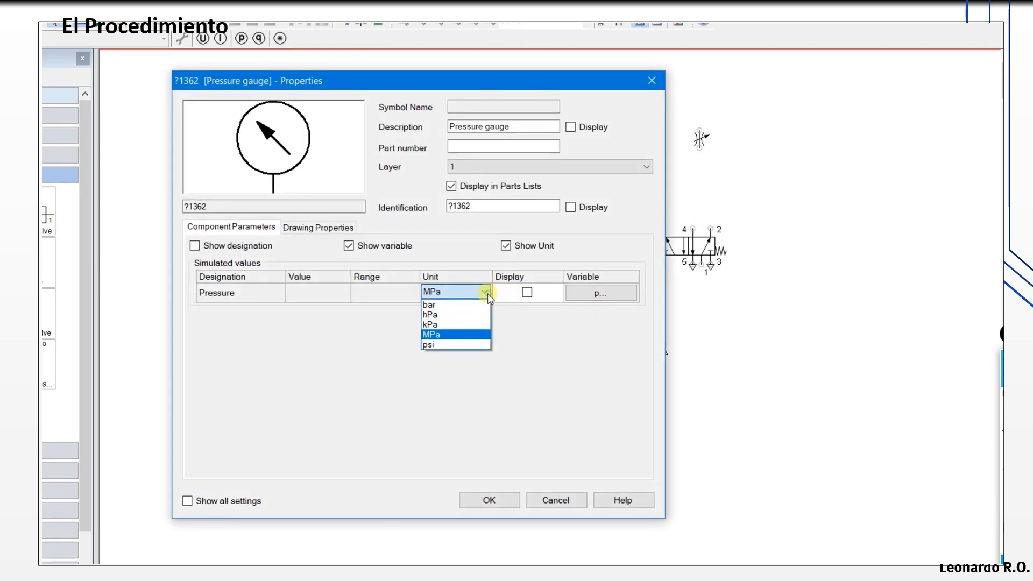
pyautogui.click(439, 307)
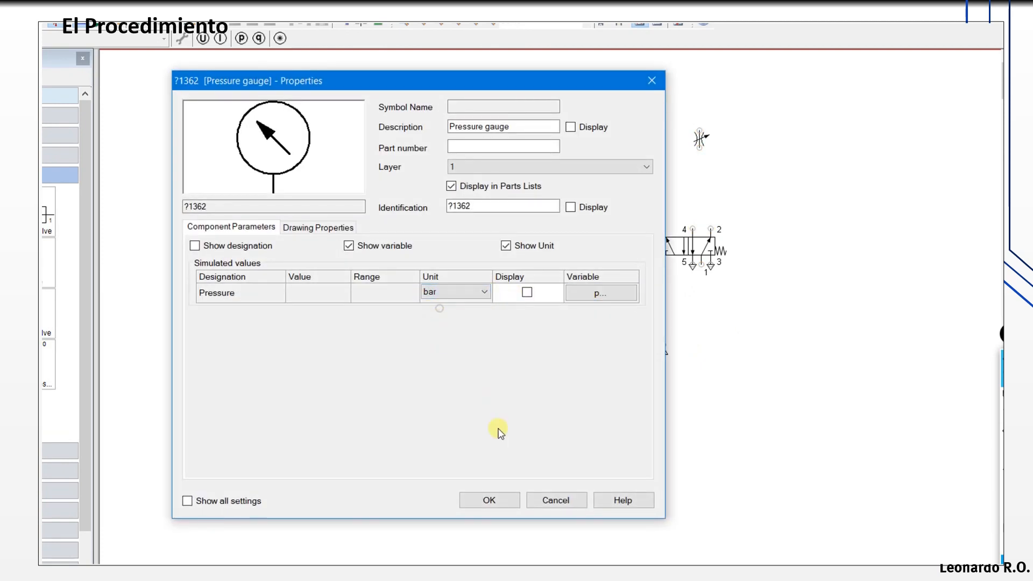
pyautogui.click(489, 500)
# Check the throttle valve's opening level and standard nominal flow rate in its properties
pyautogui.click(700, 139)
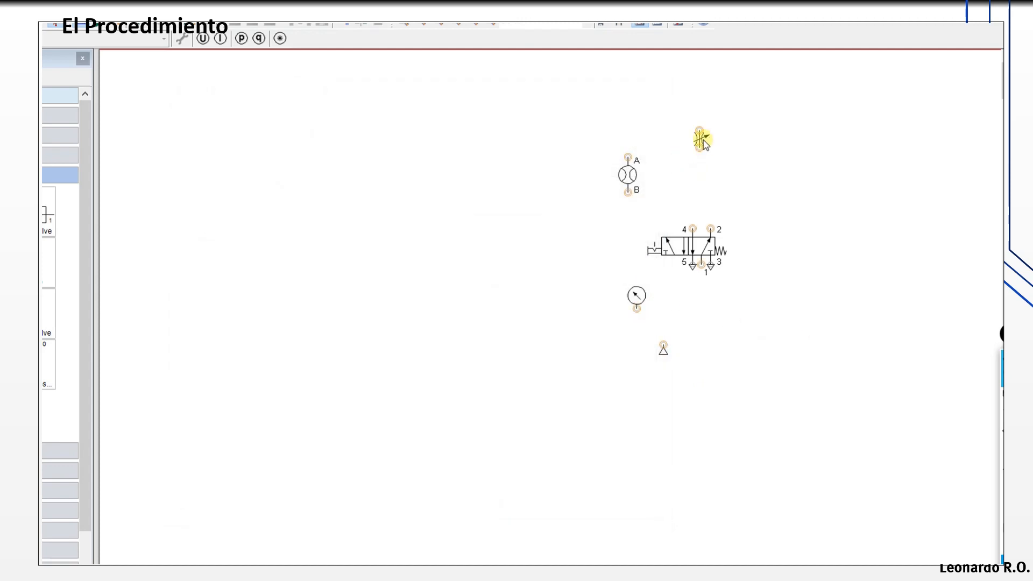
pyautogui.doubleClick(702, 140)
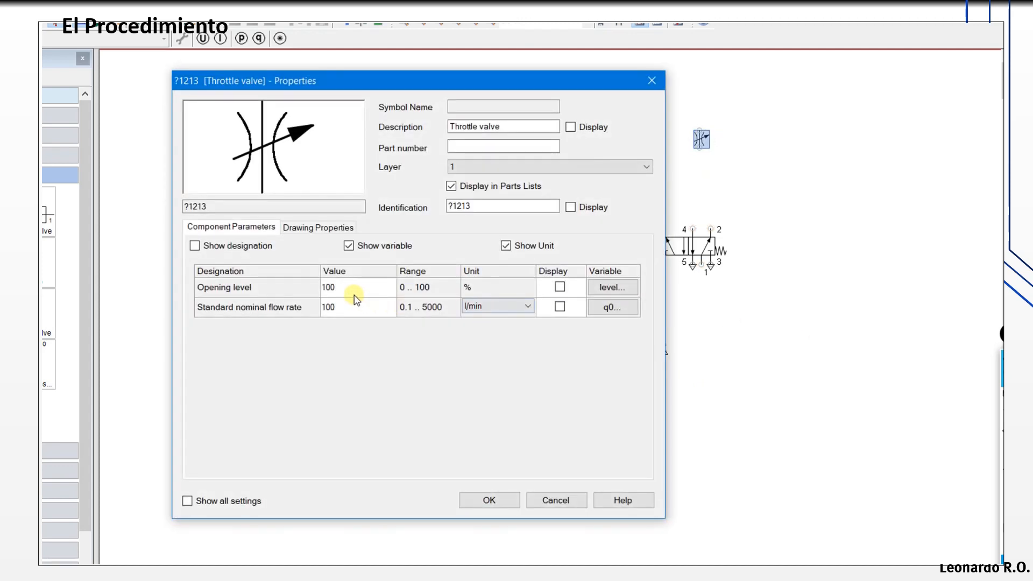
pyautogui.click(491, 500)
pyautogui.click(750, 339)
# Connect port 1 of the 5/2-way valve to the compressed air supply and tie the pressure gauge into that line
pyautogui.moveTo(705, 265); pyautogui.dragTo(662, 344)
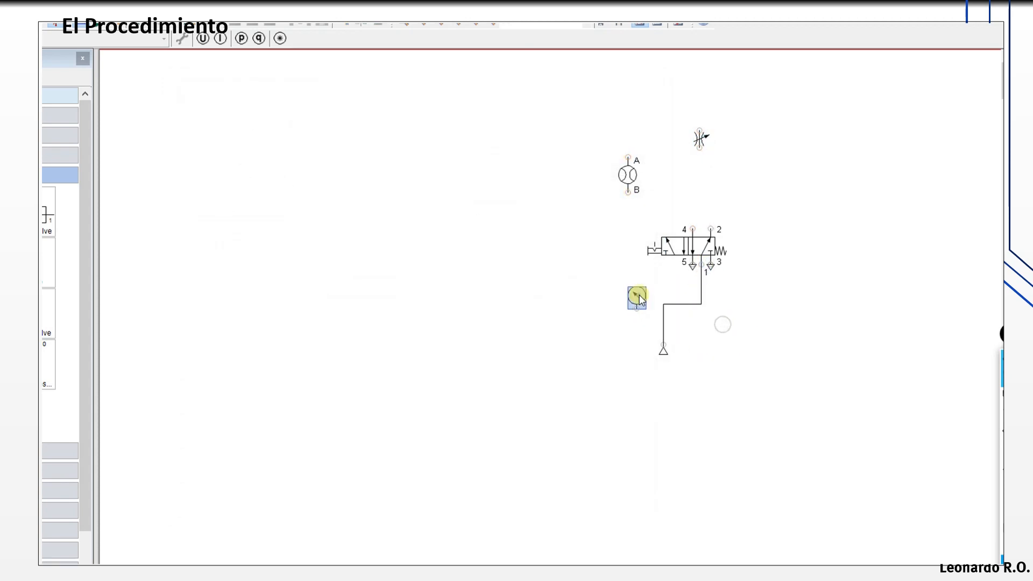
pyautogui.moveTo(638, 294); pyautogui.dragTo(664, 303)
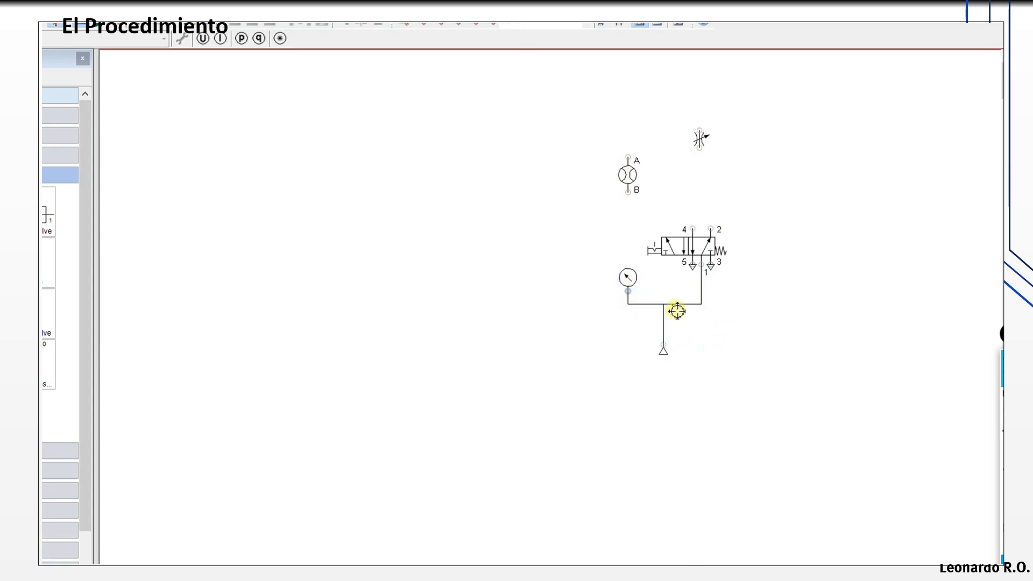
pyautogui.click(667, 304)
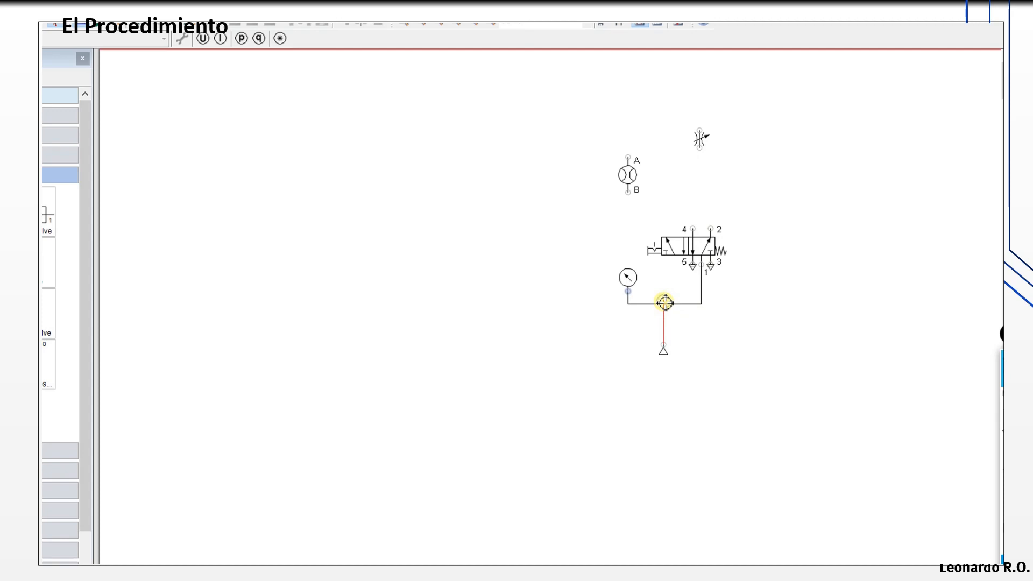
pyautogui.click(694, 338)
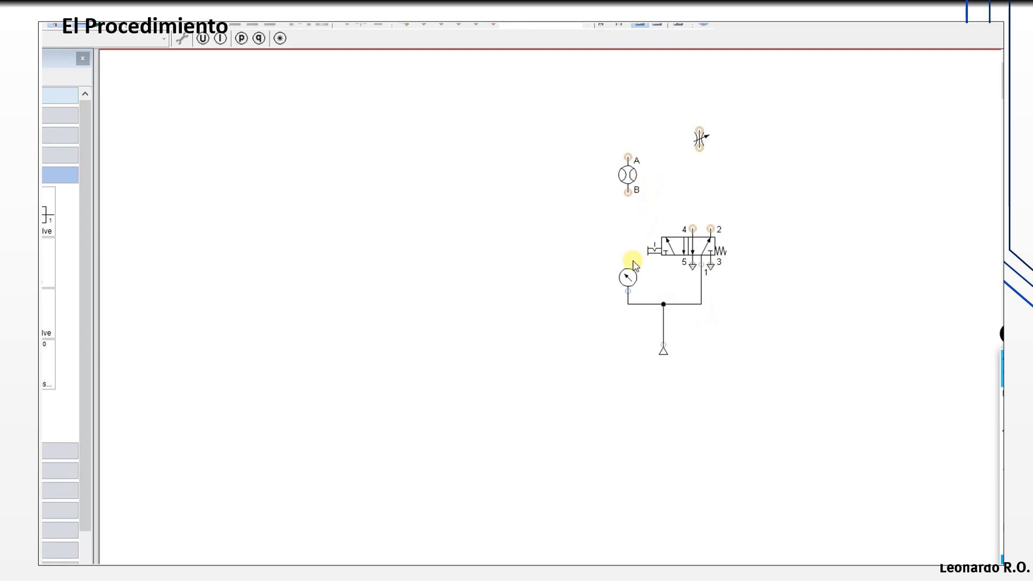
# Duplicate the pressure gauge and place the copy beside the flow meter
pyautogui.click(628, 278)
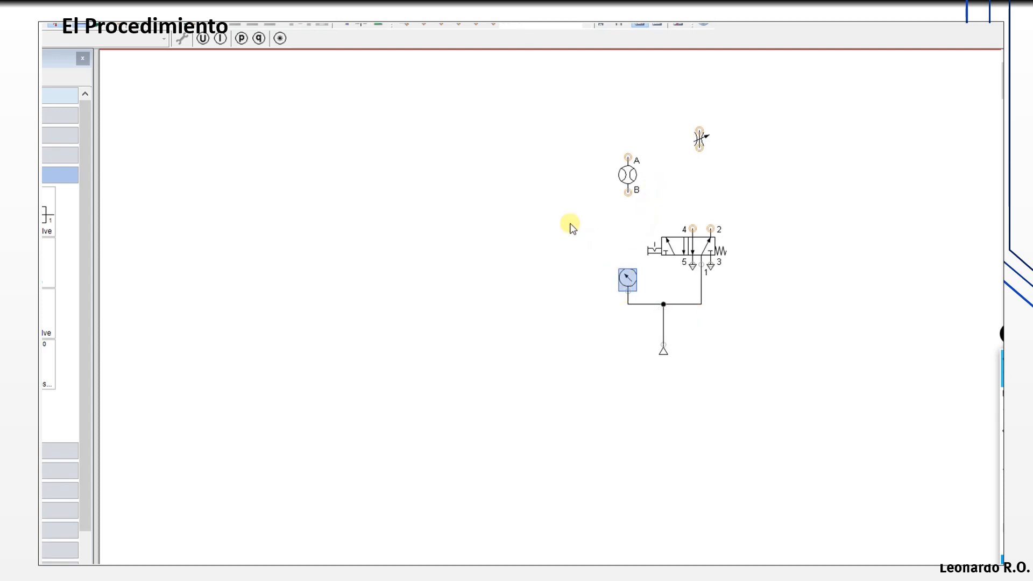
pyautogui.hotkey('ctrl', 'v')
pyautogui.click(586, 185)
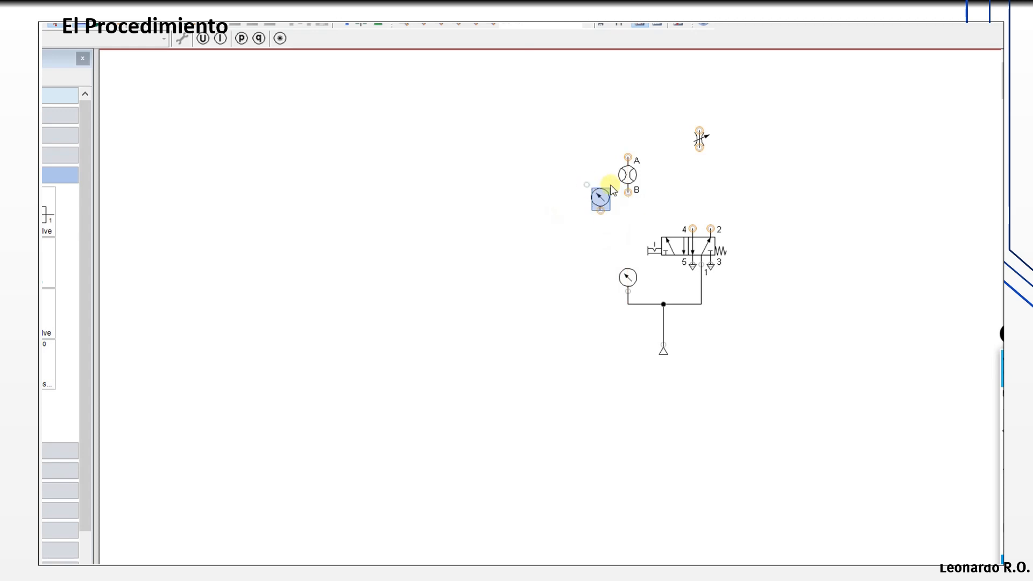
# Line up the flow meter and throttle valve above port 4, connect them in series, and tie the second pressure gauge in below the flow meter
pyautogui.moveTo(638, 178); pyautogui.dragTo(701, 179)
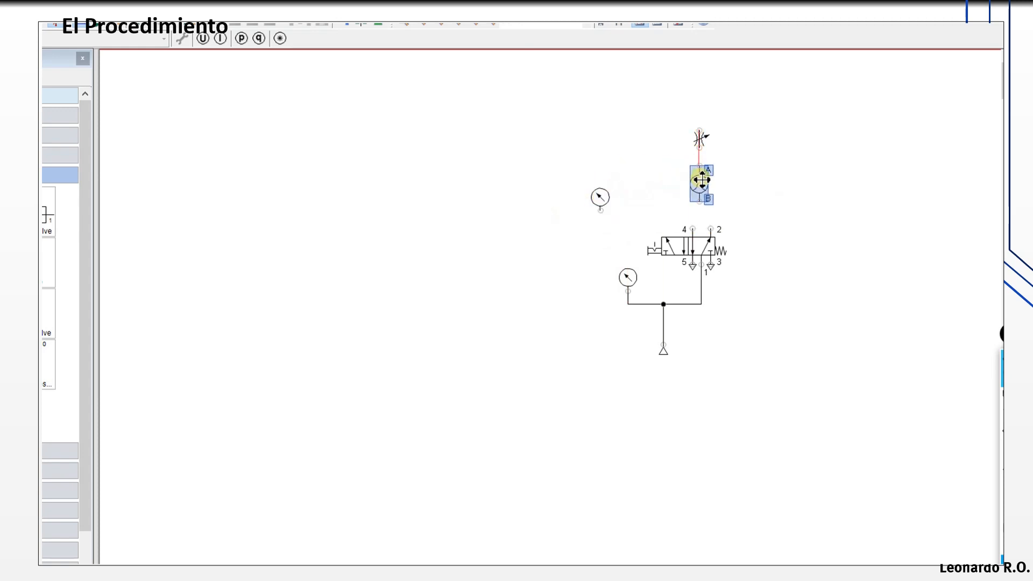
pyautogui.click(730, 141)
pyautogui.moveTo(679, 115); pyautogui.dragTo(689, 177)
pyautogui.click(761, 212)
pyautogui.moveTo(601, 204)
pyautogui.mouseDown()
pyautogui.moveTo(687, 205)
pyautogui.moveTo(694, 228)
pyautogui.mouseUp()
pyautogui.moveTo(637, 202)
pyautogui.mouseDown()
pyautogui.moveTo(648, 212)
pyautogui.moveTo(691, 211)
pyautogui.mouseUp()
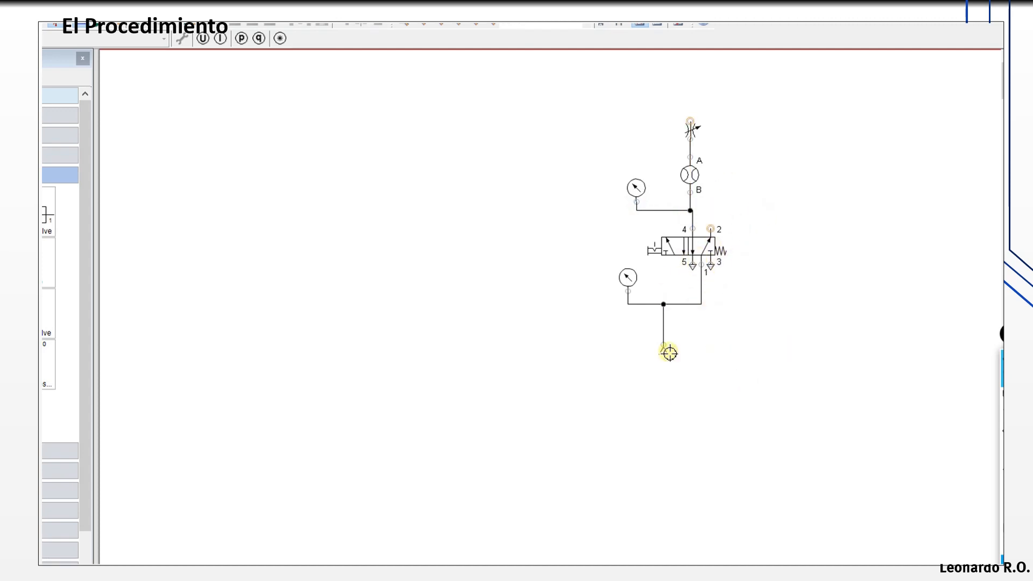
# Close off port 2 of the 5/2-way valve with a blanking plug terminator
pyautogui.doubleClick(712, 229)
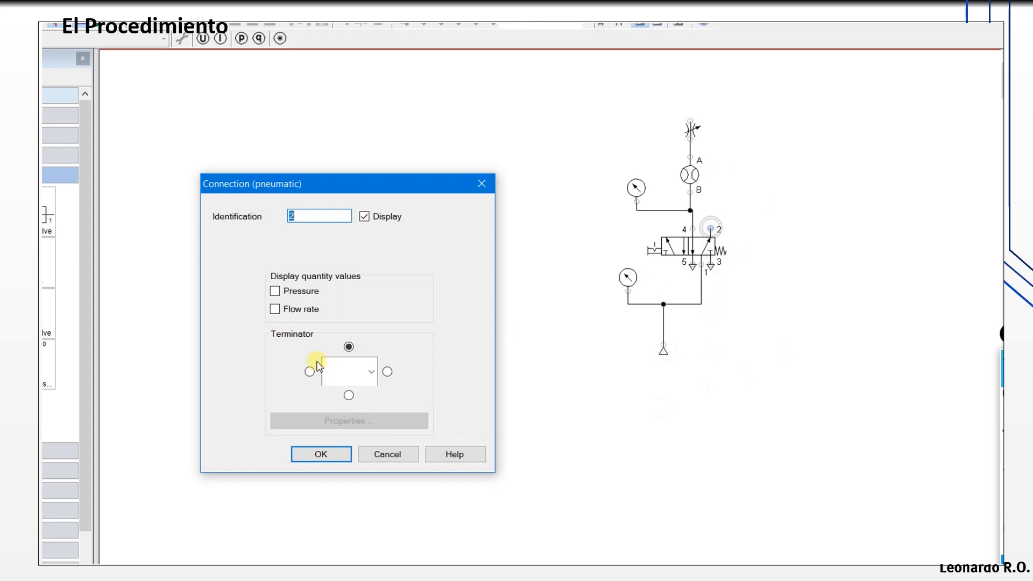
pyautogui.moveTo(417, 184); pyautogui.dragTo(552, 141)
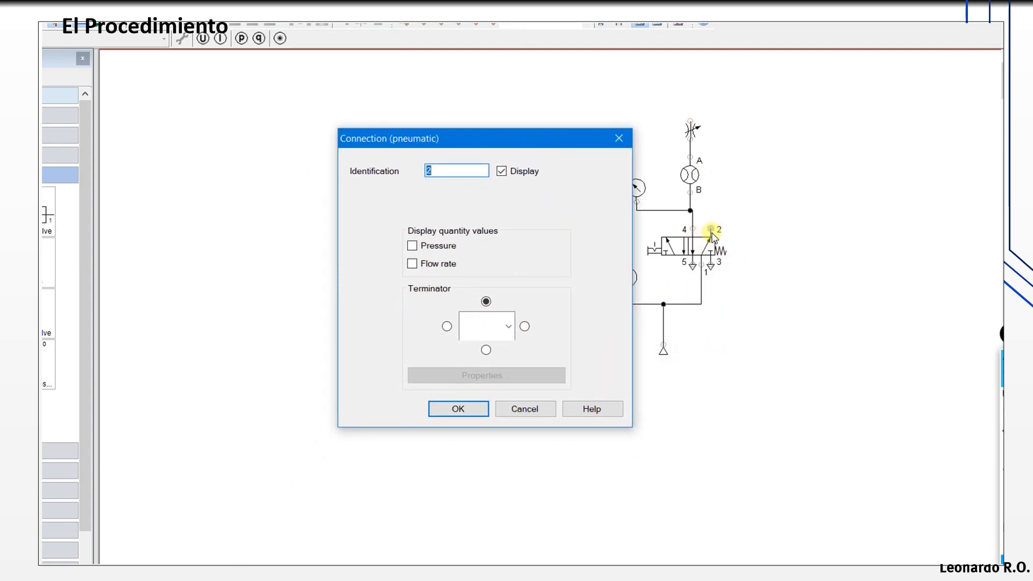
pyautogui.click(508, 326)
pyautogui.click(487, 375)
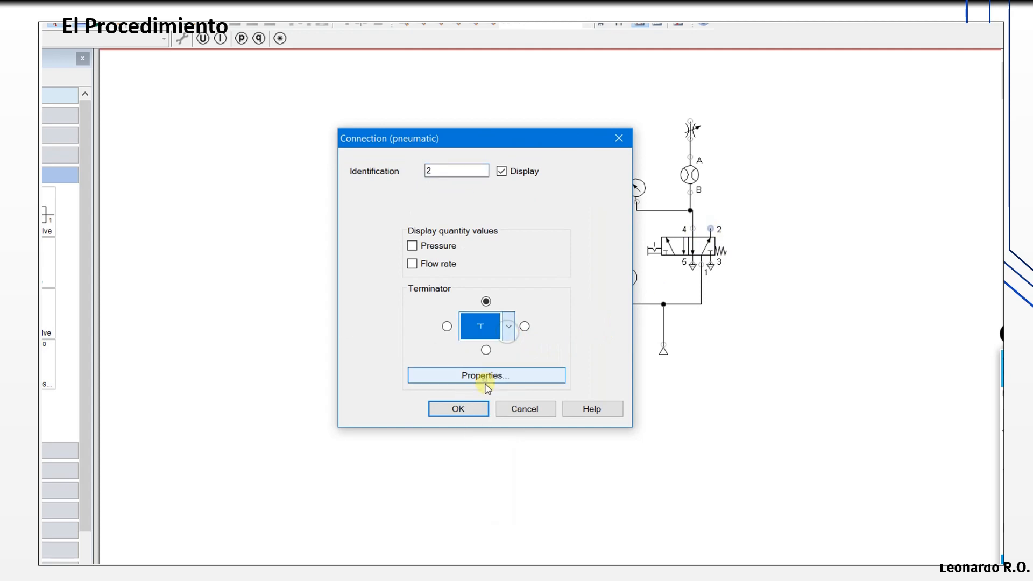
pyautogui.click(459, 414)
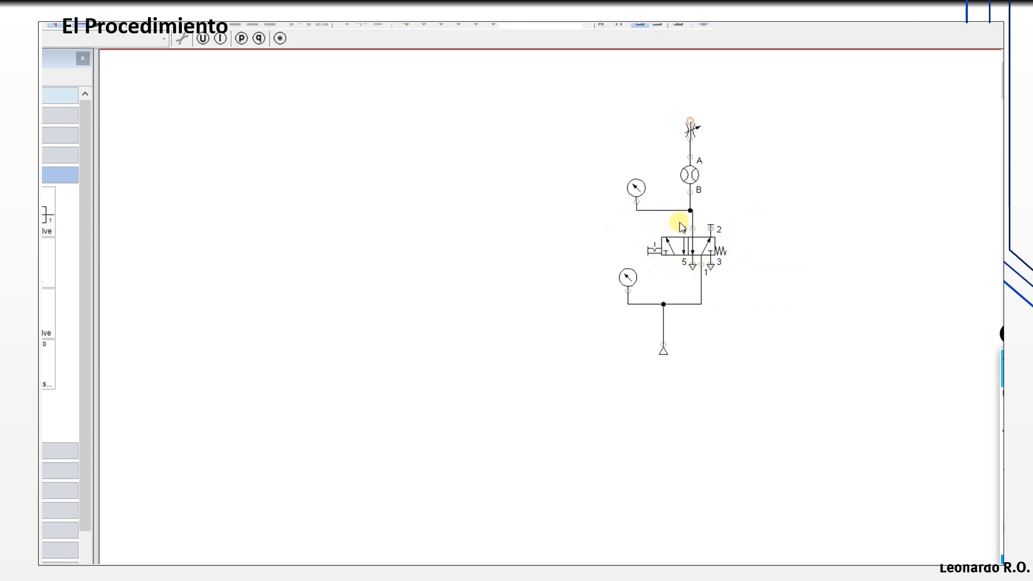
# Start the simulation despite the warnings and switch the 5/2-way valve so air flows through port 4
pyautogui.moveTo(684, 245)
pyautogui.click(470, 368)
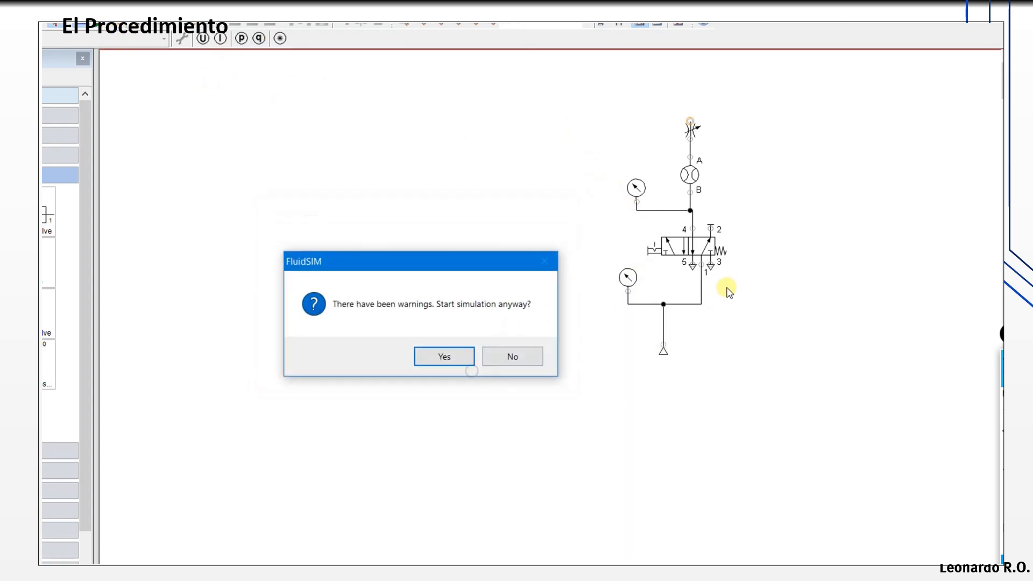
pyautogui.click(455, 357)
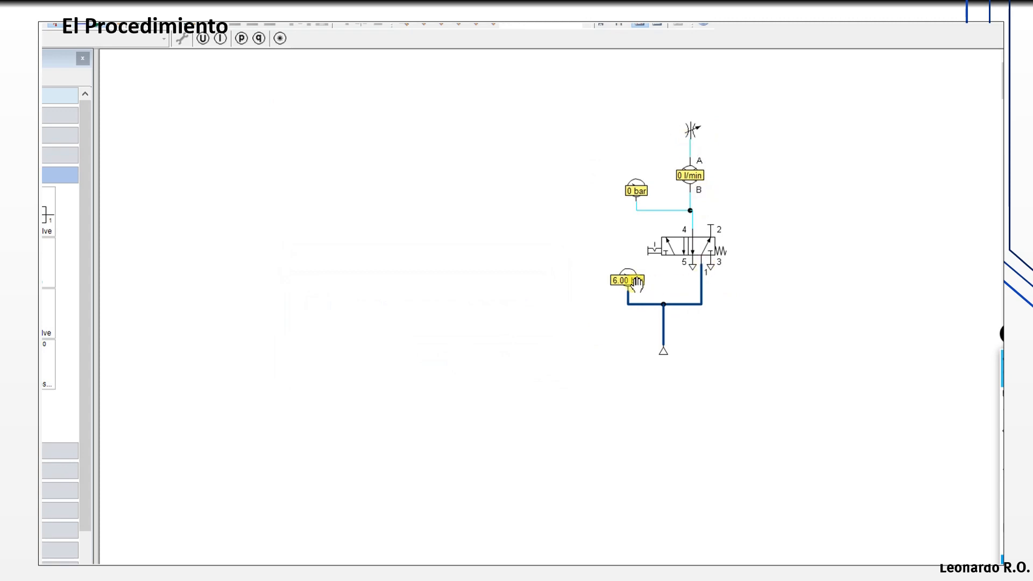
pyautogui.click(680, 249)
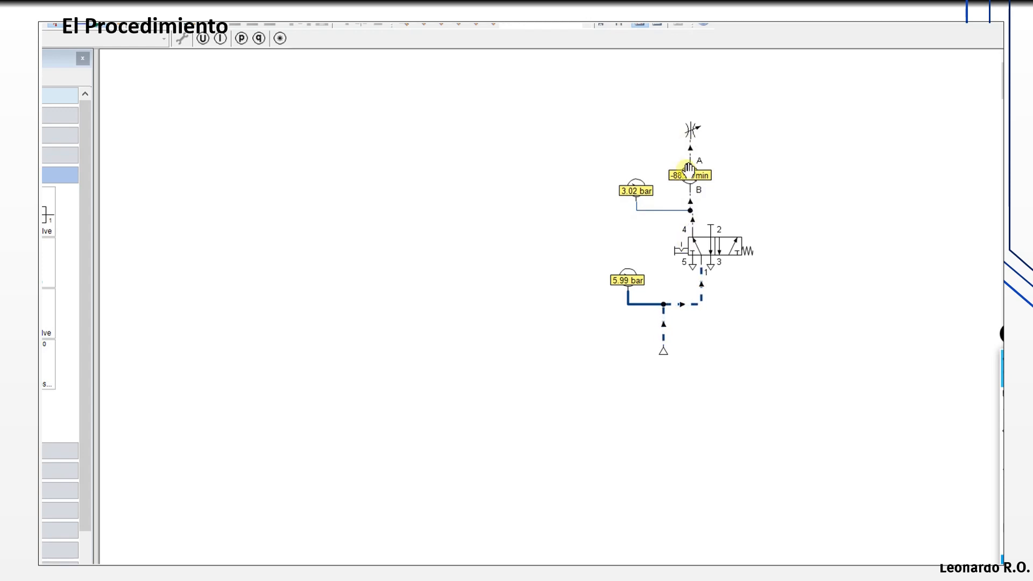
# Reduce the throttle valve's opening level to 44.9 % in the running simulation
pyautogui.click(693, 133)
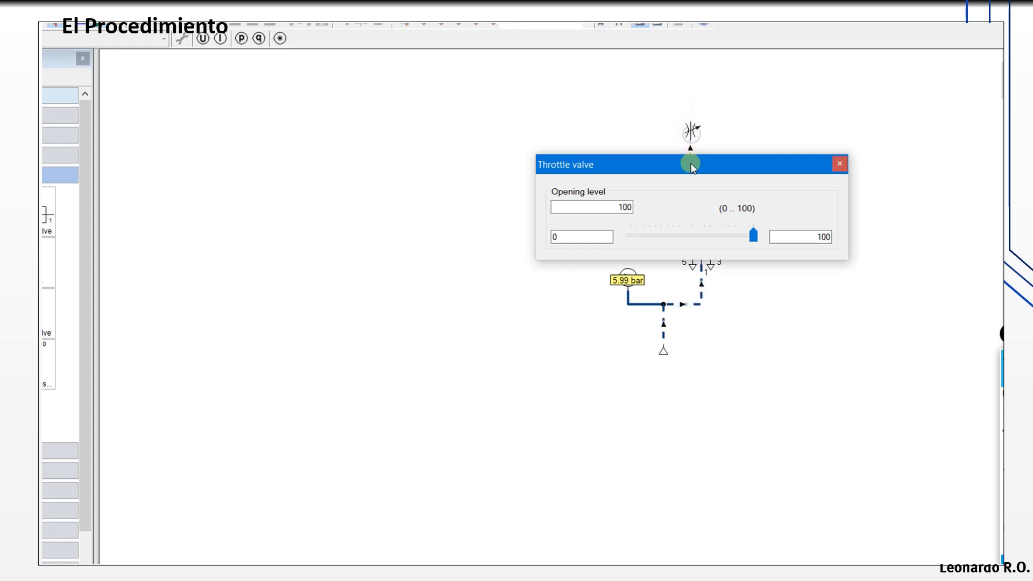
pyautogui.moveTo(692, 165); pyautogui.dragTo(688, 366)
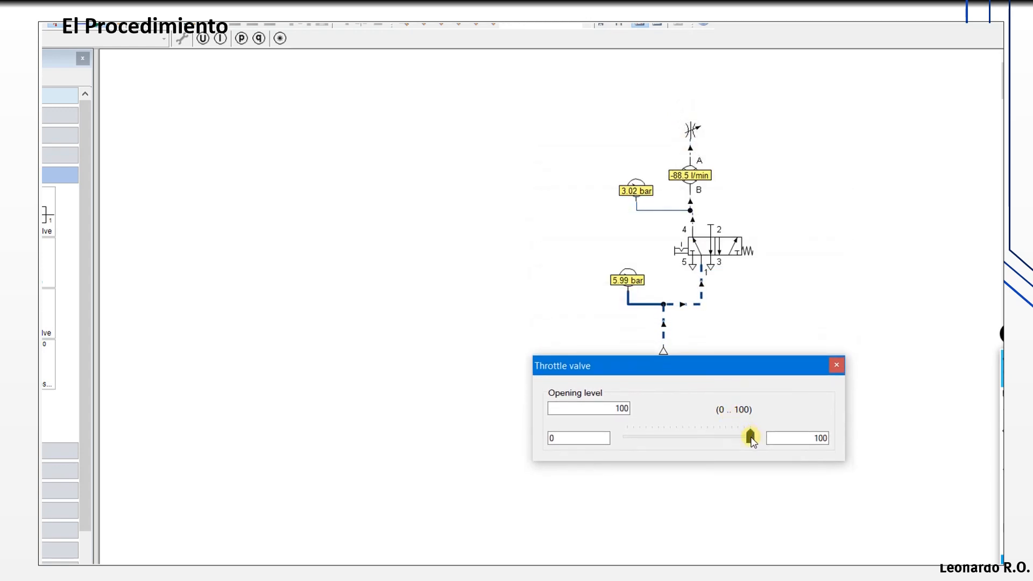
pyautogui.moveTo(752, 437); pyautogui.dragTo(744, 440)
pyautogui.moveTo(721, 440); pyautogui.dragTo(686, 440)
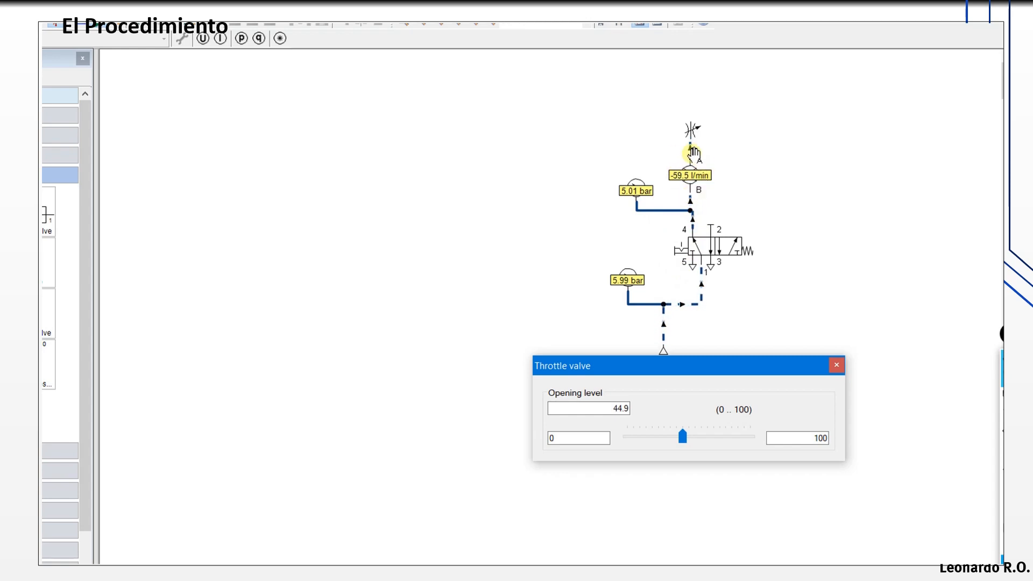
pyautogui.click(837, 365)
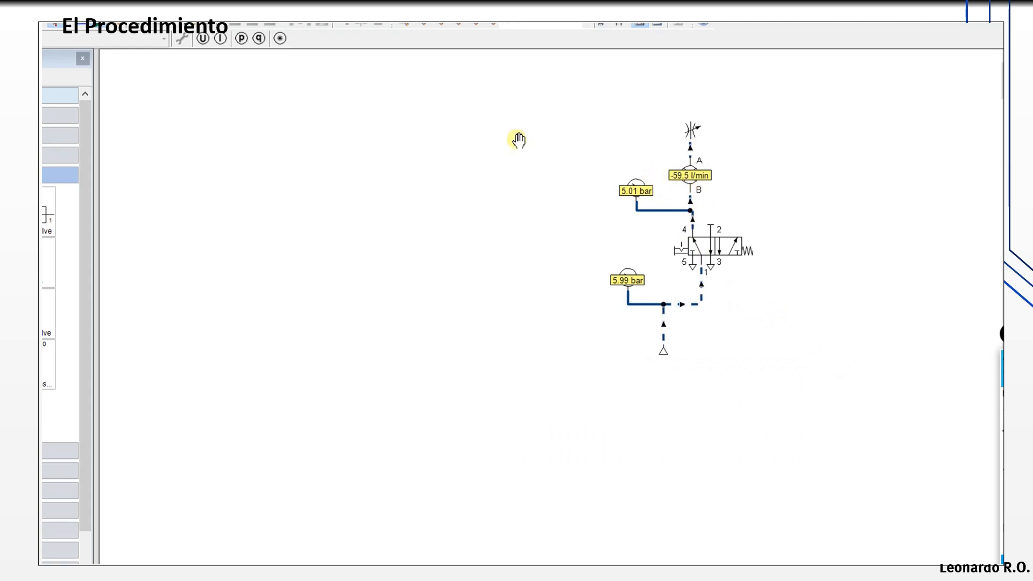
# Stop the simulation and set the 5/2-way valve's standard nominal flow rate to 1300 l/min, as specified in the Festo datasheet
pyautogui.click(82, 25)
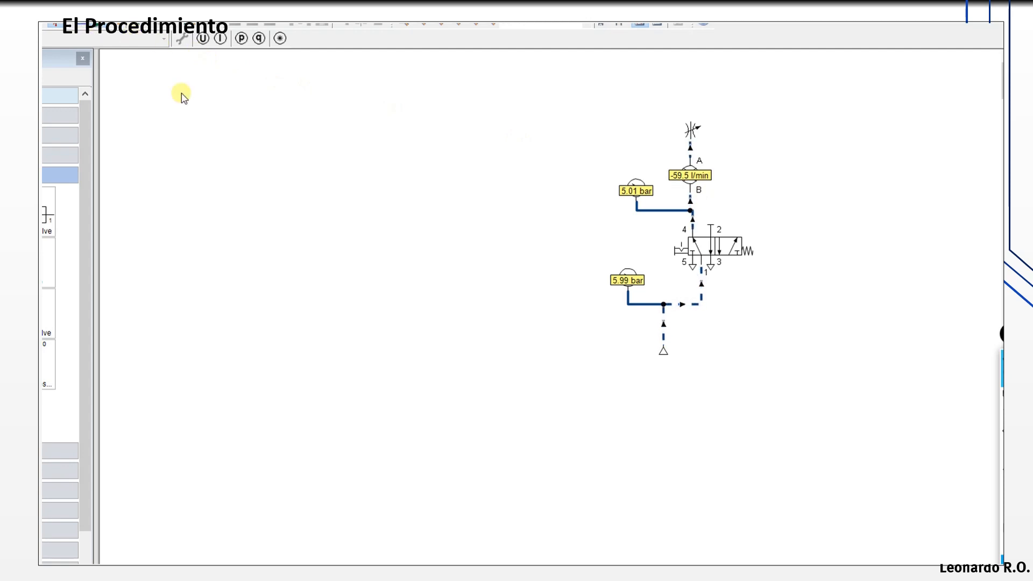
pyautogui.click(750, 327)
pyautogui.click(685, 243)
pyautogui.doubleClick(687, 246)
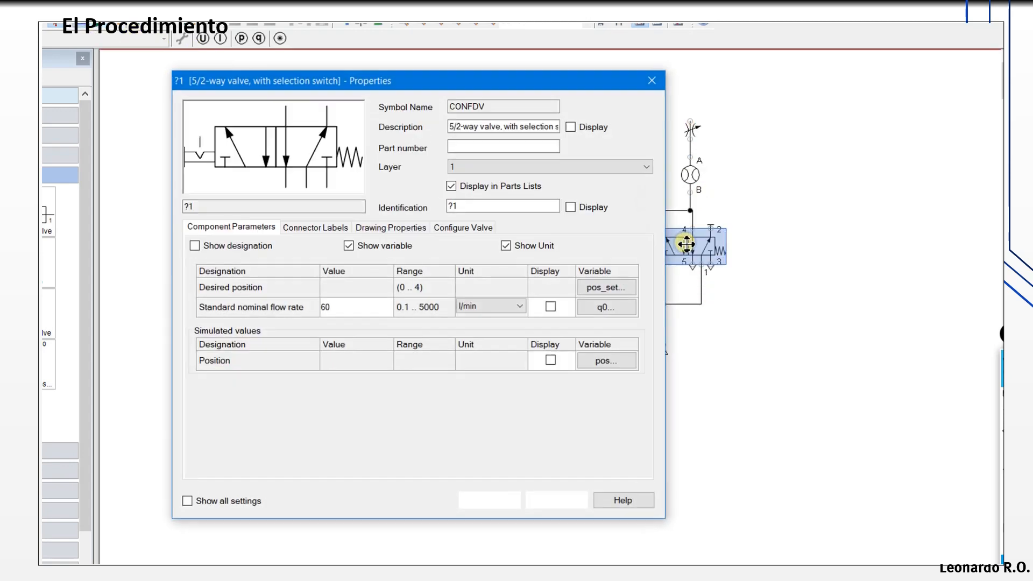
pyautogui.moveTo(427, 79); pyautogui.dragTo(545, 70)
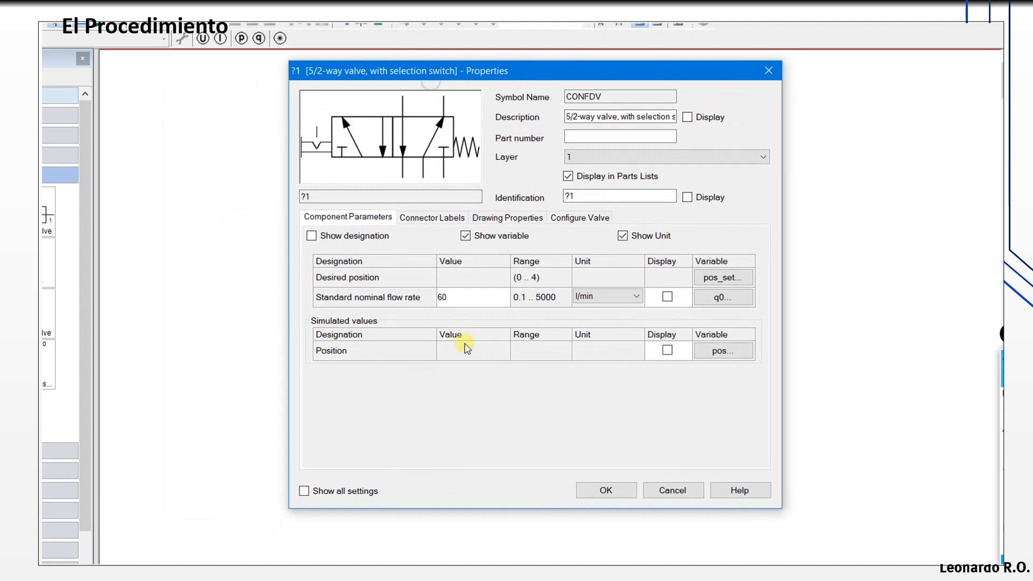
pyautogui.moveTo(461, 295); pyautogui.dragTo(422, 307)
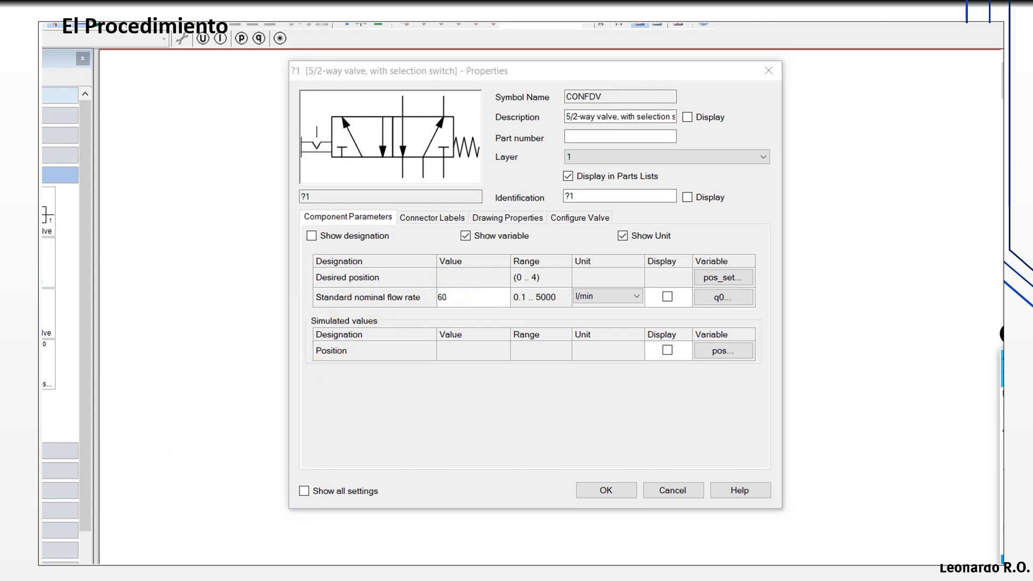
pyautogui.hotkey('alt', 'Tab')
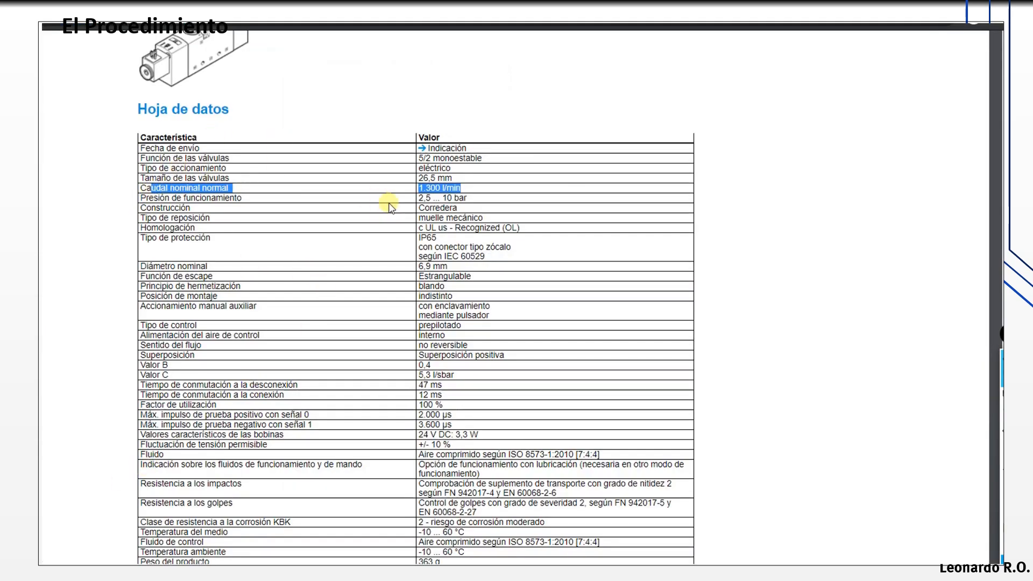
pyautogui.scroll(3, 390, 207)
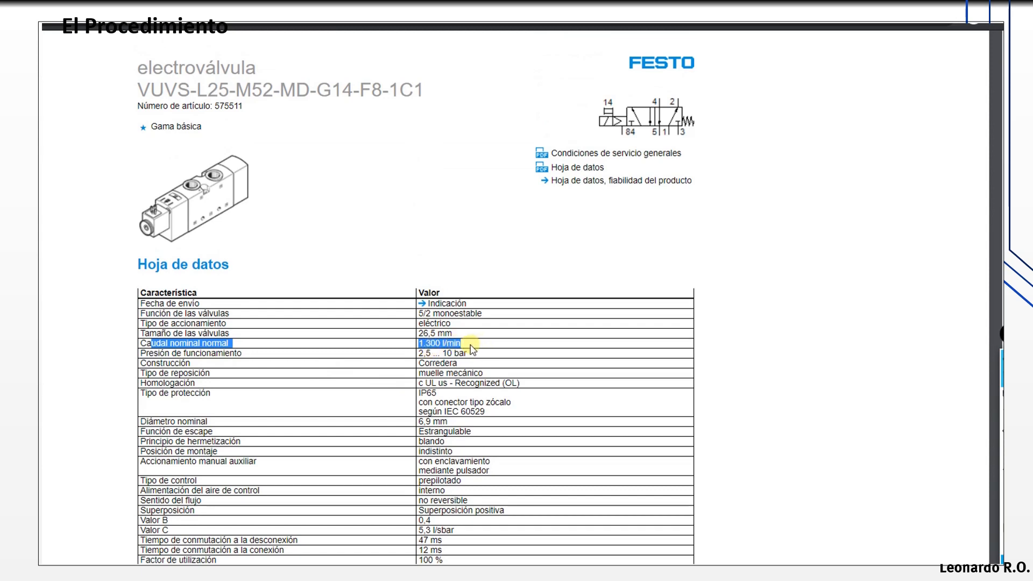
pyautogui.hotkey('alt', 'Tab')
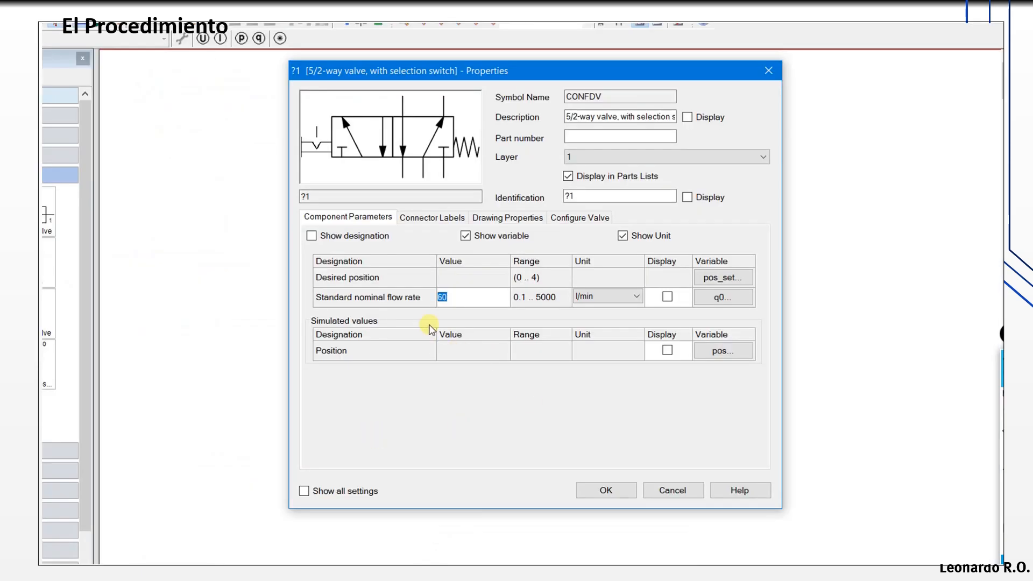
pyautogui.write('1300')
pyautogui.click(614, 490)
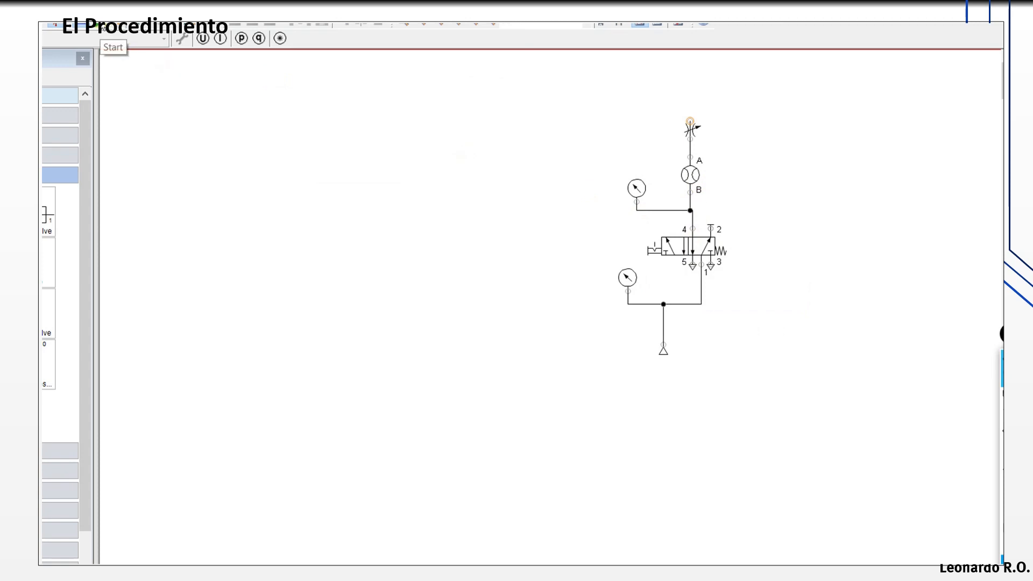
# Run the simulation again despite the open-connector warning and actuate the 5/2-way valve to feed port 4
pyautogui.click(103, 27)
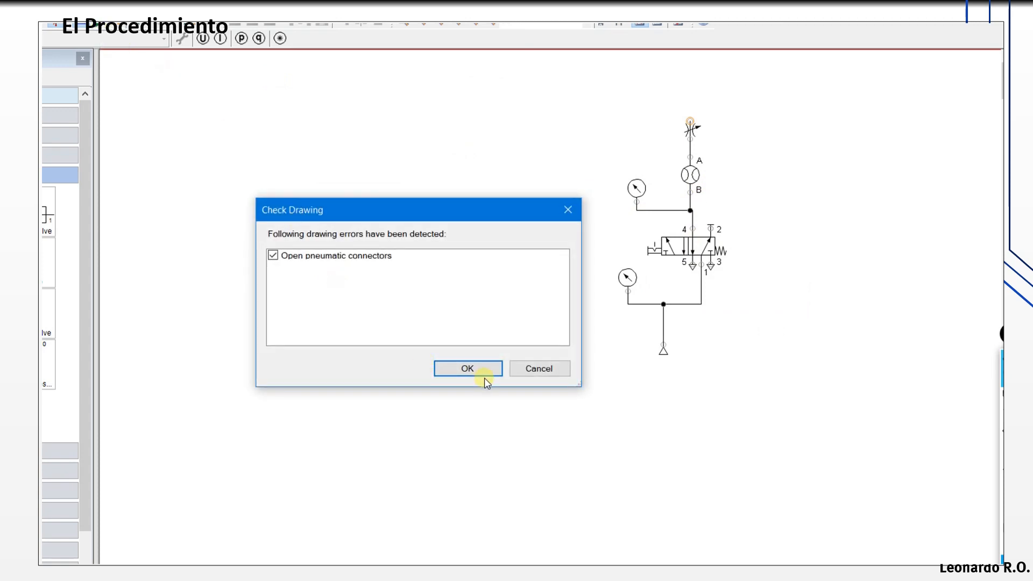
pyautogui.click(470, 372)
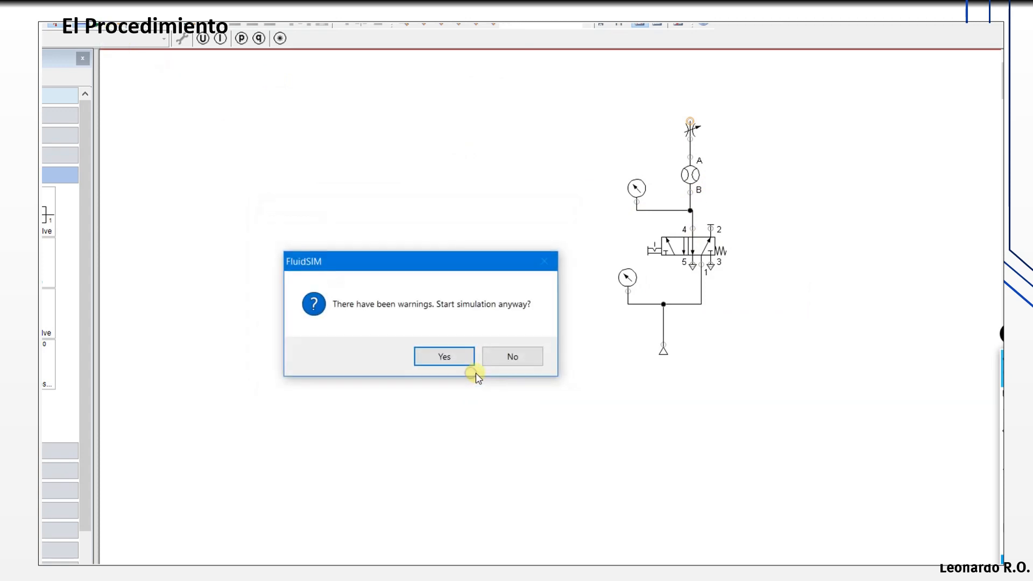
pyautogui.click(445, 360)
pyautogui.click(672, 250)
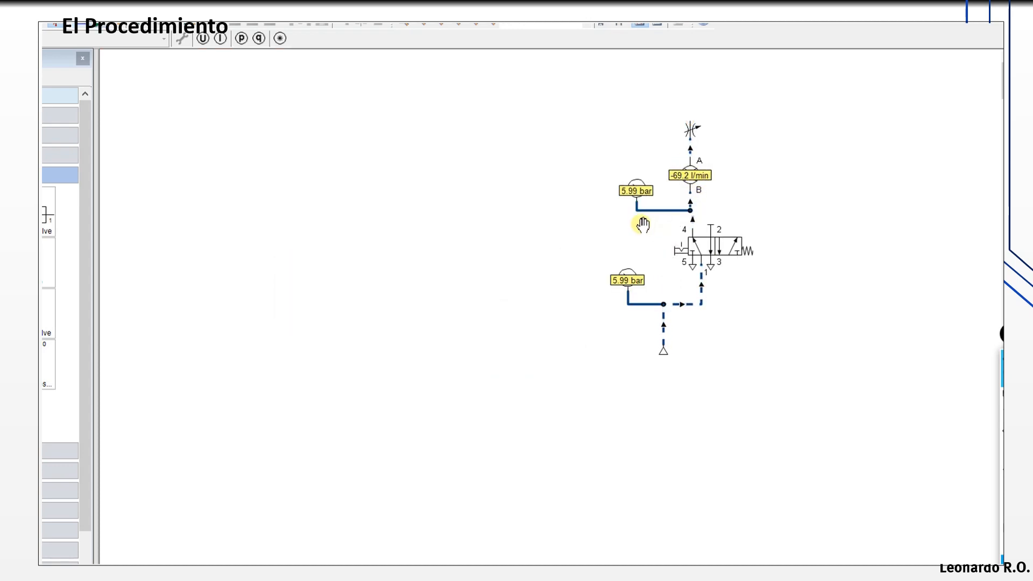
# Raise the throttle valve's opening level to 91.9 % in the running simulation
pyautogui.click(689, 132)
pyautogui.moveTo(629, 161); pyautogui.dragTo(596, 356)
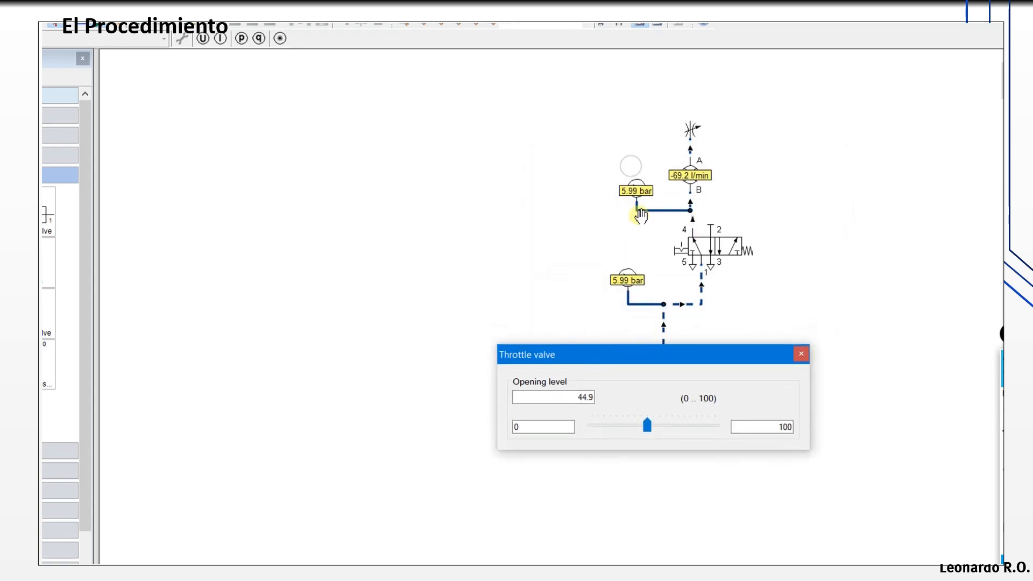
pyautogui.moveTo(648, 431); pyautogui.dragTo(687, 425)
pyautogui.moveTo(649, 360); pyautogui.dragTo(656, 336)
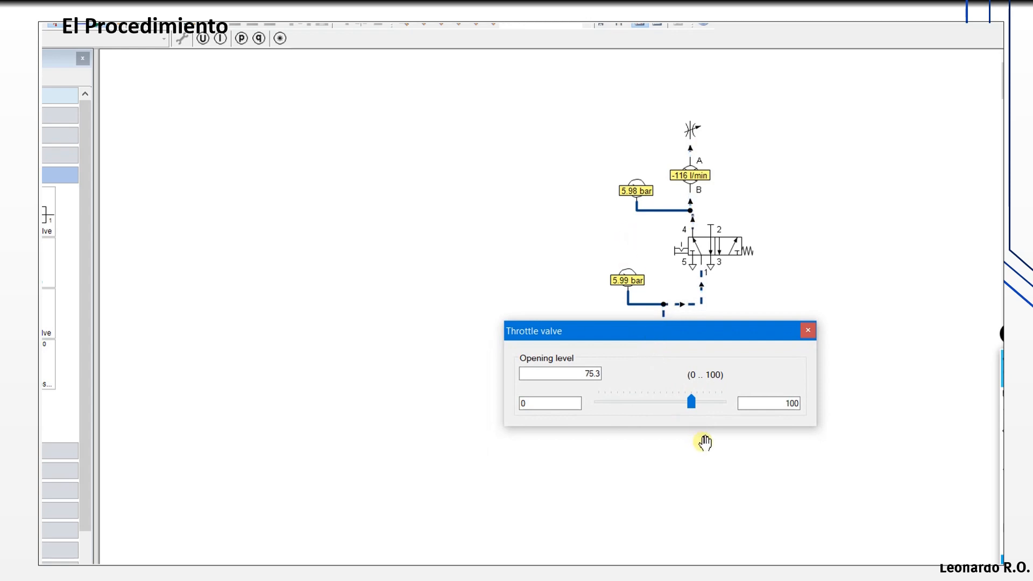
pyautogui.moveTo(692, 403); pyautogui.dragTo(715, 402)
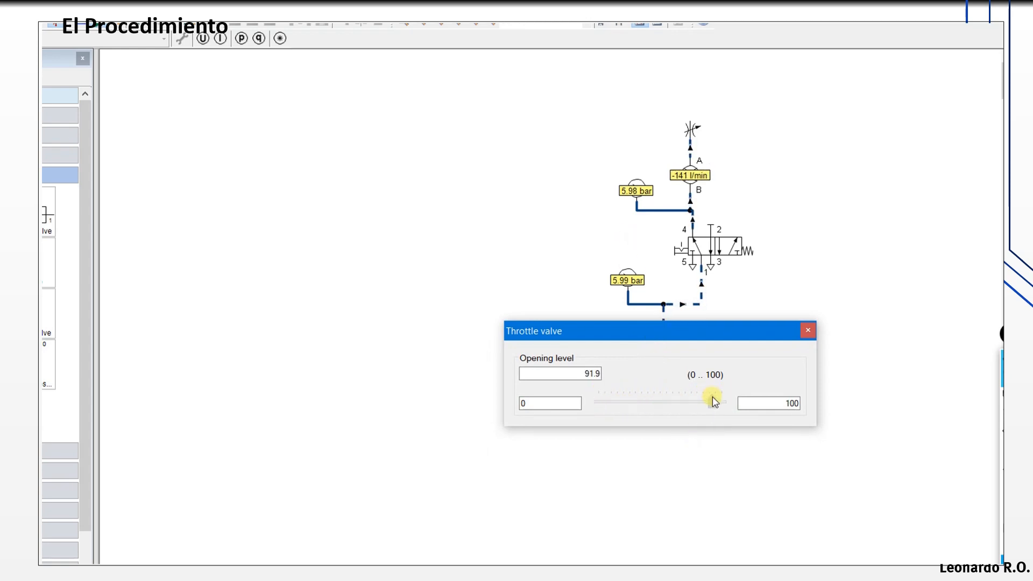
pyautogui.click(808, 330)
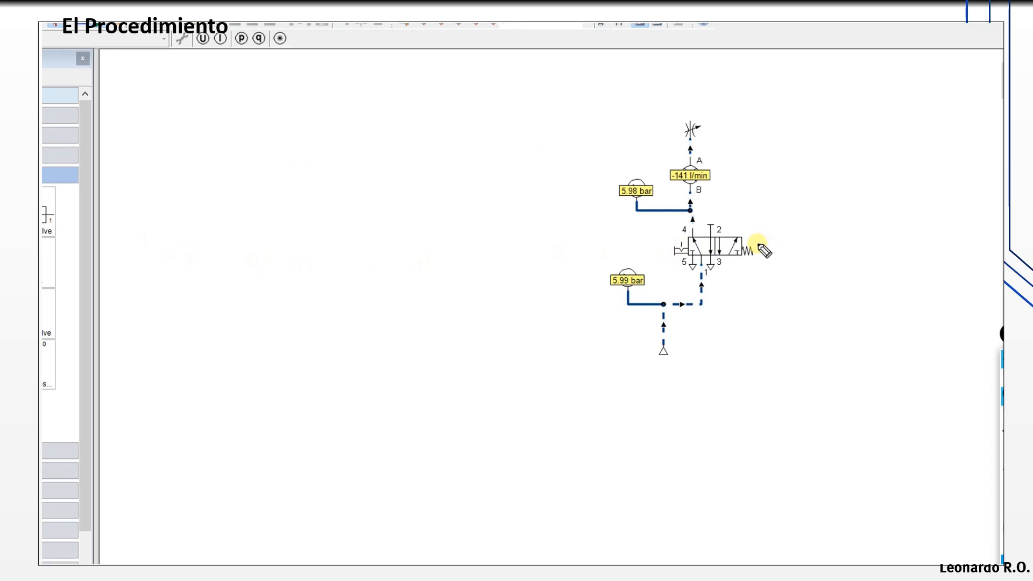
# Draw a short leader stroke beside the 5/2-way valve, and stop the simulation to check the valve's nominal flow rate
pyautogui.moveTo(757, 243)
pyautogui.mouseDown()
pyautogui.moveTo(789, 230)
pyautogui.moveTo(784, 238)
pyautogui.moveTo(784, 228)
pyautogui.mouseUp()
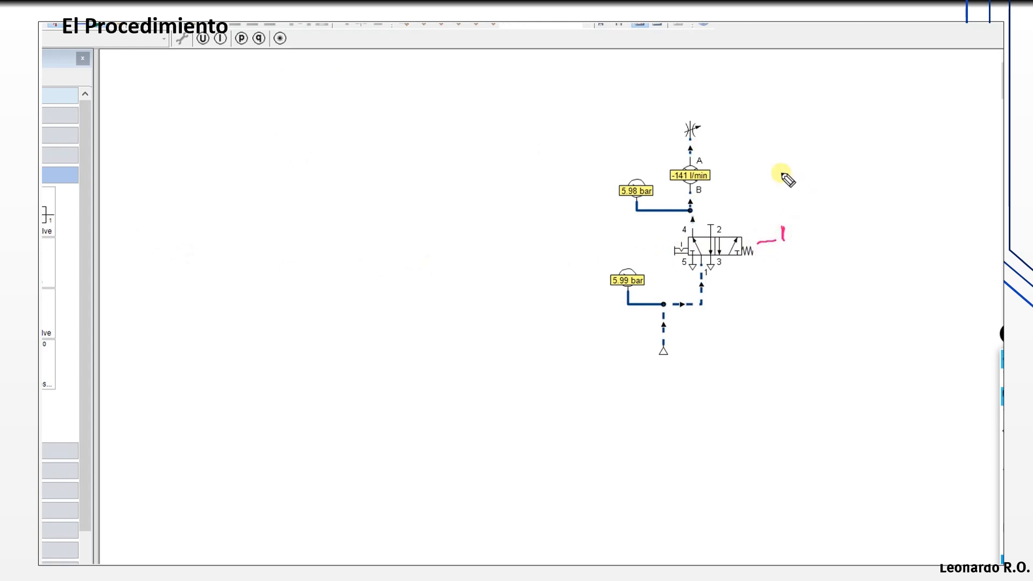
pyautogui.click(724, 245)
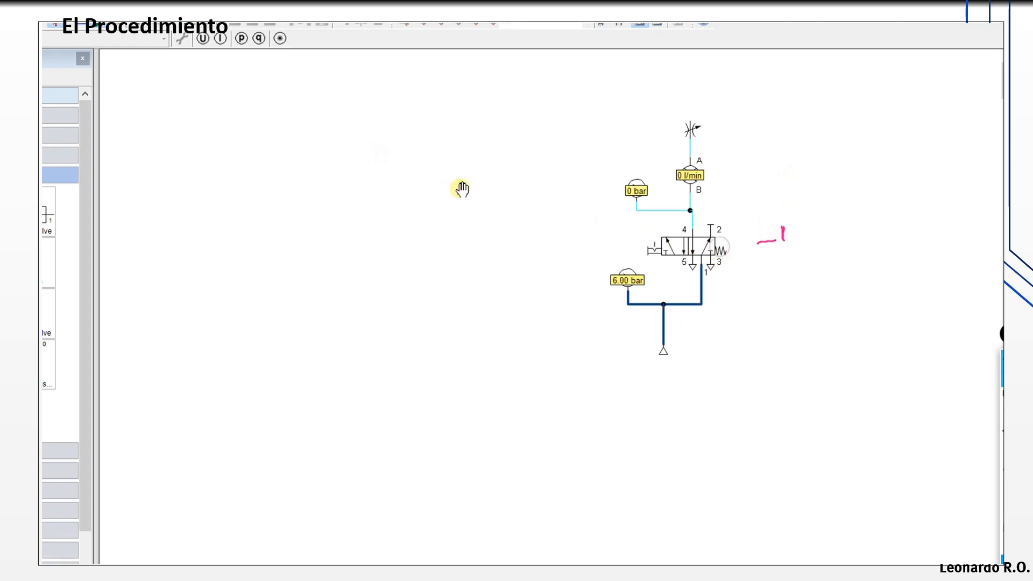
pyautogui.click(88, 32)
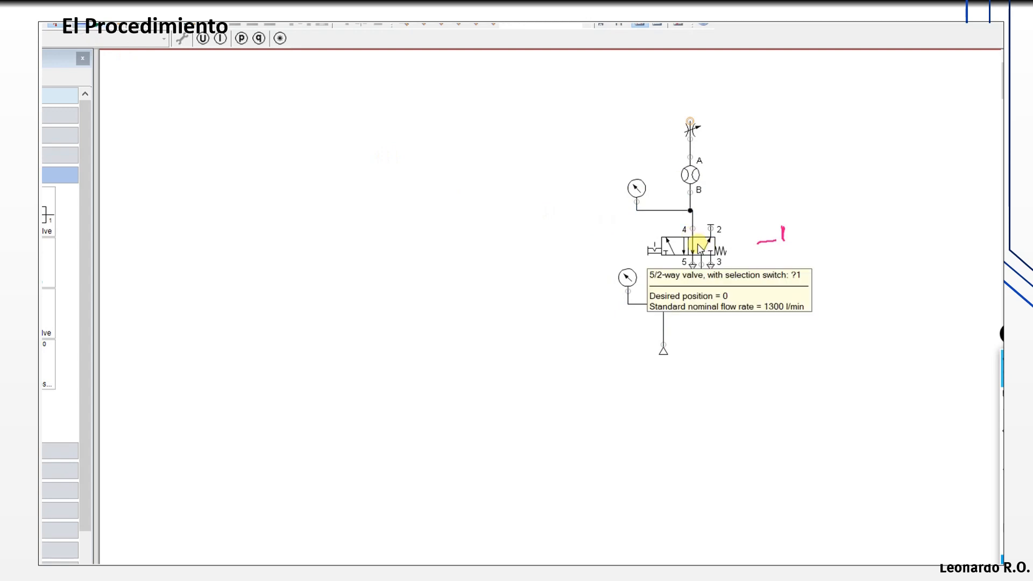
# Restart the simulation with the 1300 l/min valve, accepting the warnings, and switch the valve so air reaches the flow meter
pyautogui.click(102, 27)
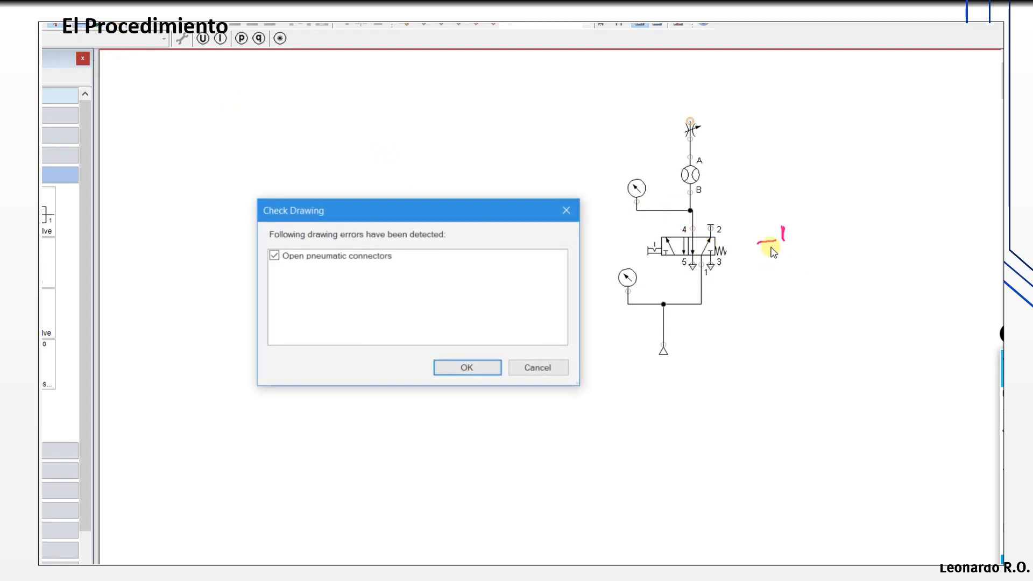
pyautogui.click(468, 368)
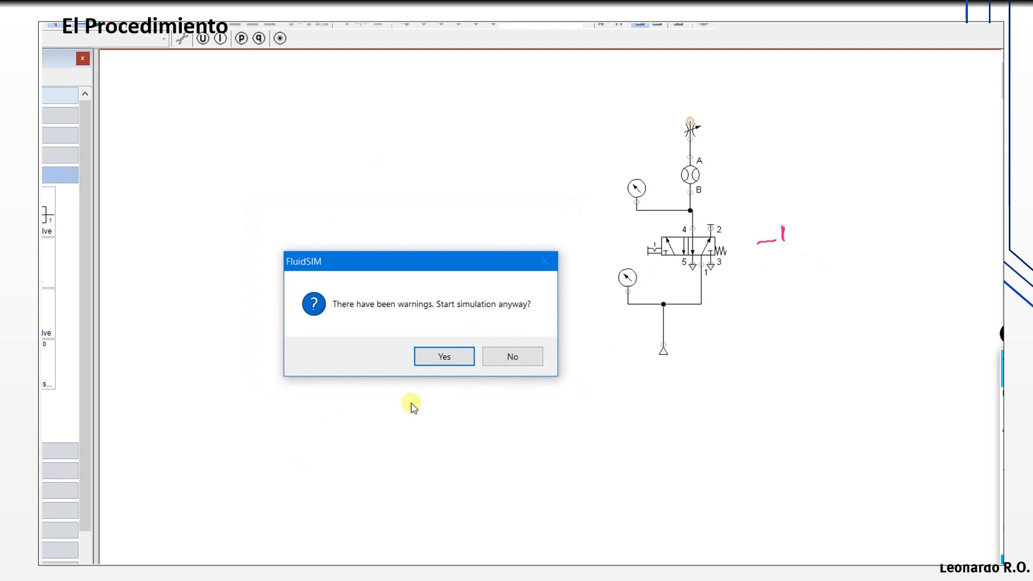
pyautogui.click(430, 356)
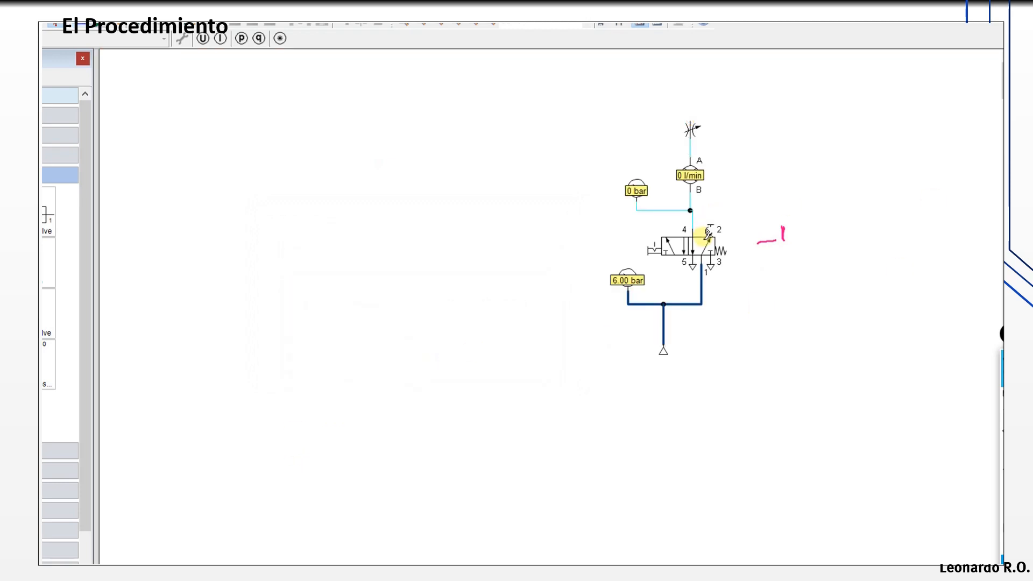
pyautogui.click(706, 234)
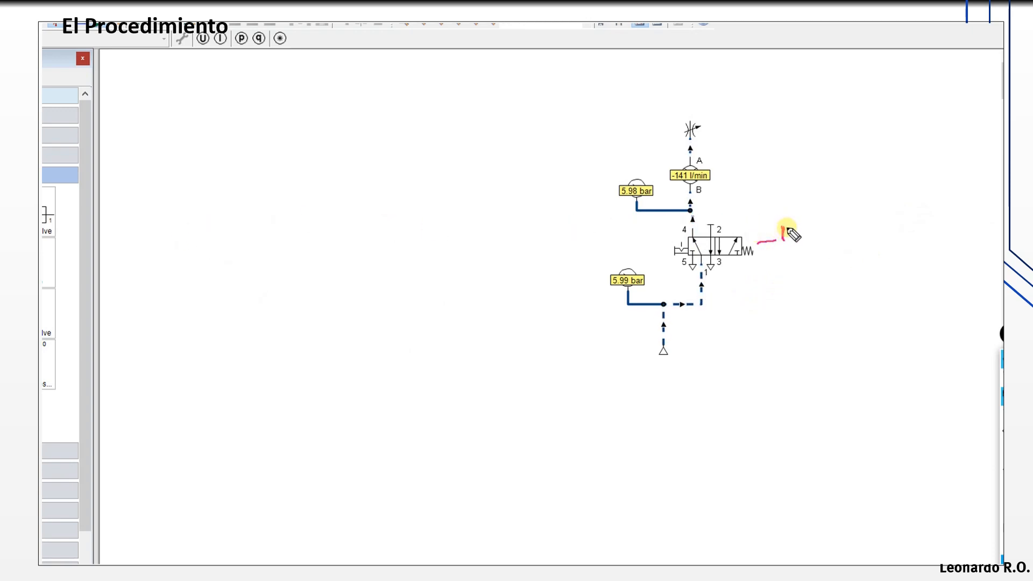
# Handwrite 1300 and a large circle beside the valve, and small circles beside the air supply (with a question mark), flow meter and throttle valve
pyautogui.moveTo(788, 222)
pyautogui.mouseDown()
pyautogui.moveTo(818, 226)
pyautogui.moveTo(809, 240)
pyautogui.mouseUp()
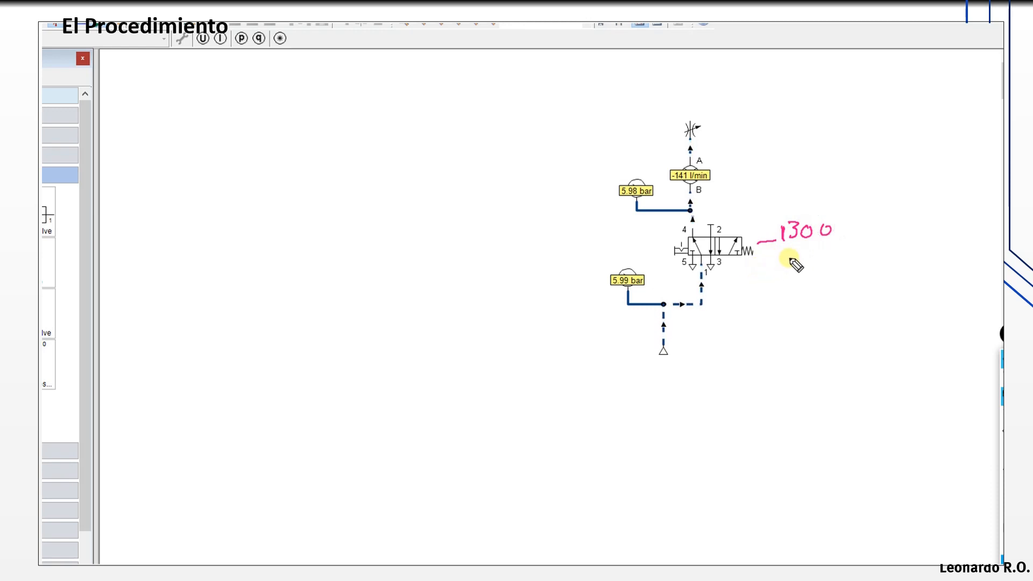
pyautogui.moveTo(787, 256)
pyautogui.mouseDown()
pyautogui.moveTo(774, 275)
pyautogui.moveTo(807, 290)
pyautogui.moveTo(804, 257)
pyautogui.moveTo(773, 267)
pyautogui.moveTo(794, 286)
pyautogui.moveTo(813, 267)
pyautogui.moveTo(775, 267)
pyautogui.mouseUp()
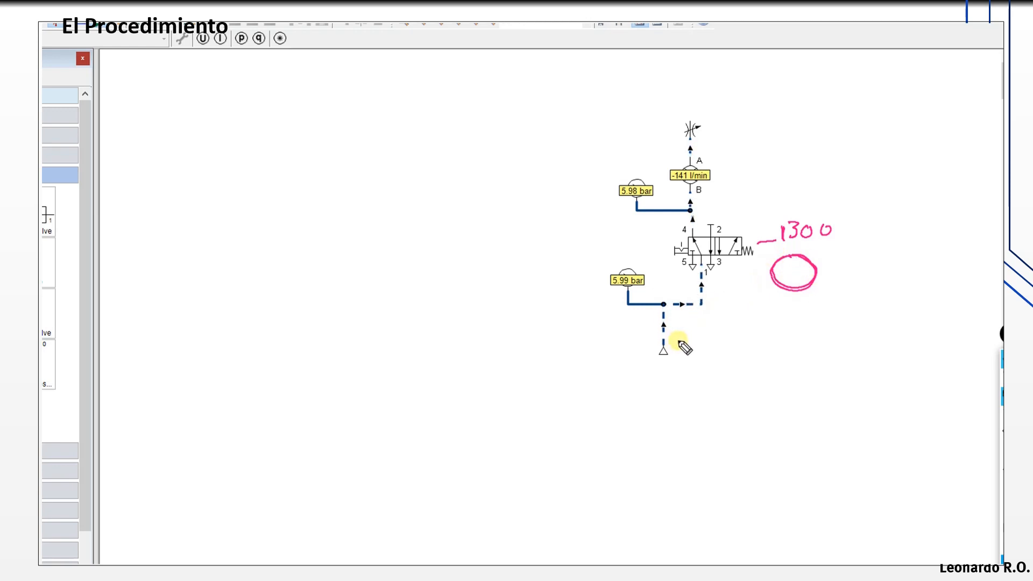
pyautogui.moveTo(689, 338); pyautogui.dragTo(693, 349)
pyautogui.click(696, 355)
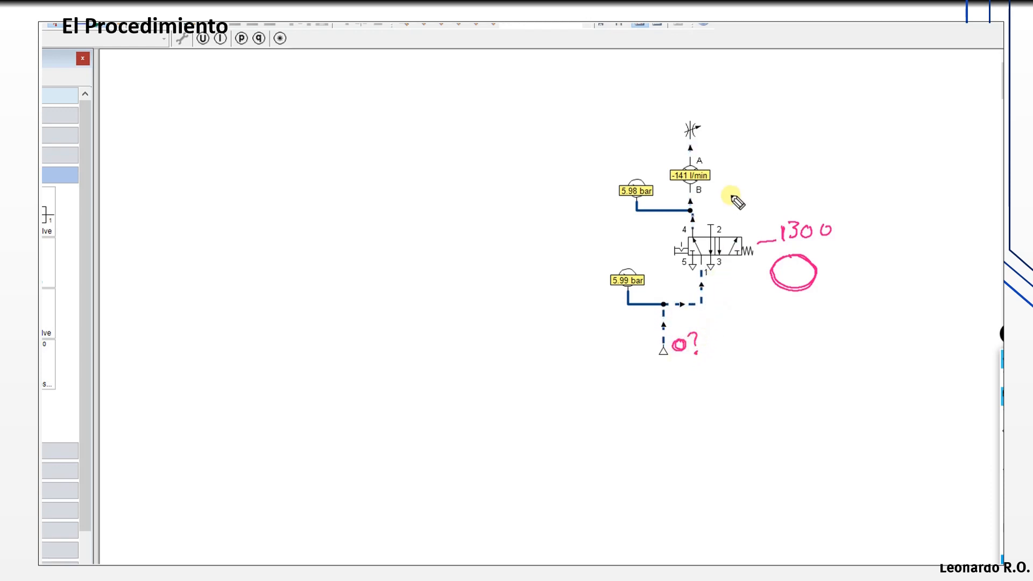
pyautogui.moveTo(721, 168); pyautogui.dragTo(720, 169)
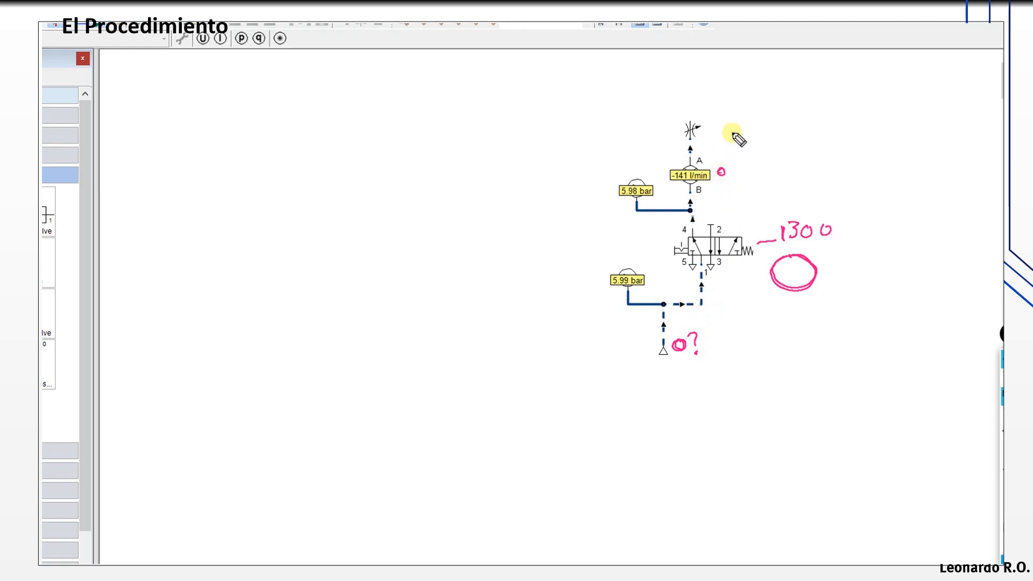
pyautogui.moveTo(719, 124); pyautogui.dragTo(718, 124)
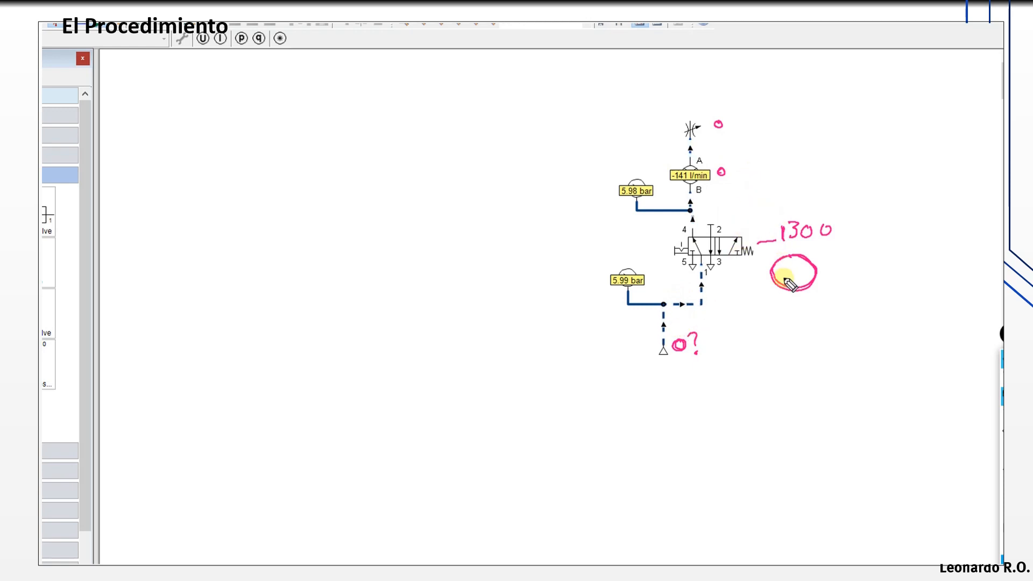
# Hatch the large circle below 1300, add large hatched circles beside the flow meter and throttle valve, and underline 1300
pyautogui.moveTo(796, 264)
pyautogui.mouseDown()
pyautogui.moveTo(793, 281)
pyautogui.moveTo(806, 273)
pyautogui.moveTo(790, 284)
pyautogui.mouseUp()
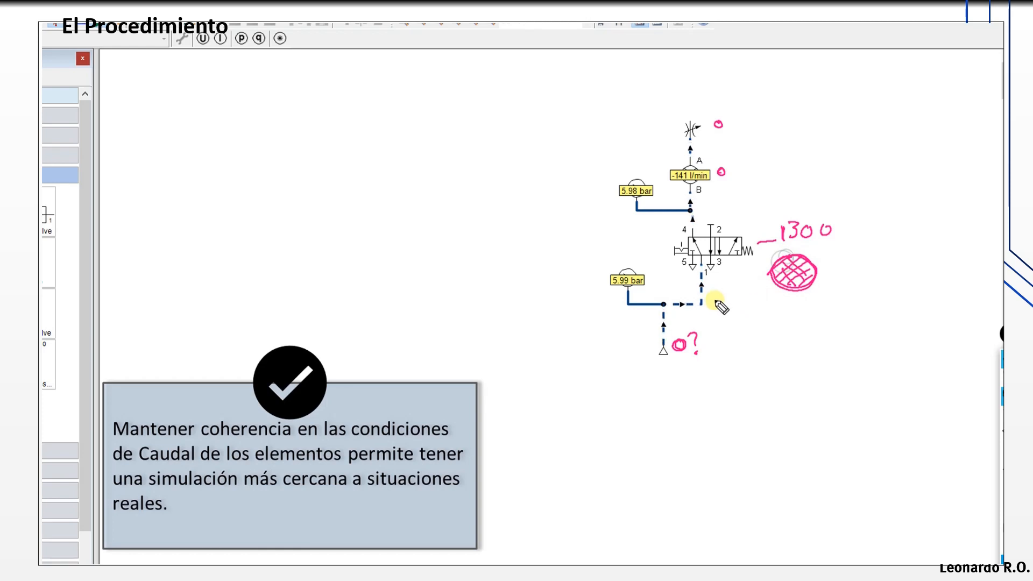
pyautogui.moveTo(781, 267); pyautogui.dragTo(806, 273)
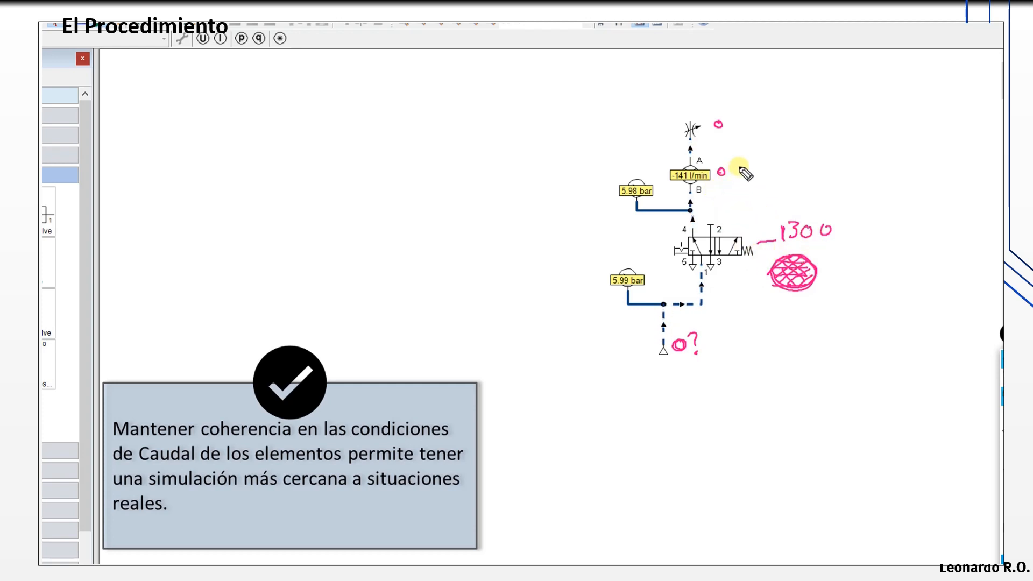
pyautogui.moveTo(738, 166)
pyautogui.mouseDown()
pyautogui.moveTo(752, 179)
pyautogui.moveTo(730, 171)
pyautogui.moveTo(736, 187)
pyautogui.moveTo(750, 175)
pyautogui.mouseUp()
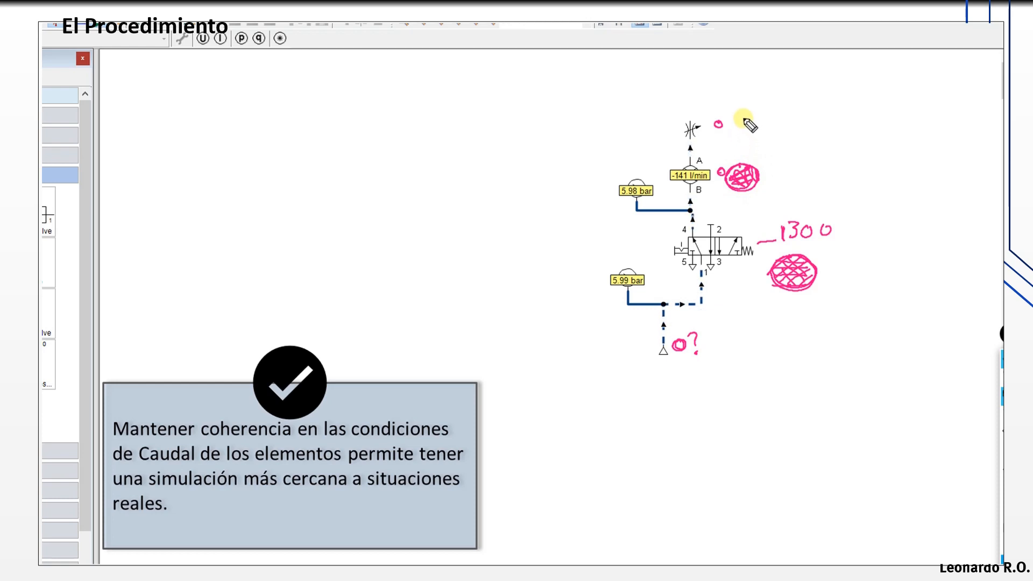
pyautogui.moveTo(745, 120); pyautogui.dragTo(744, 131)
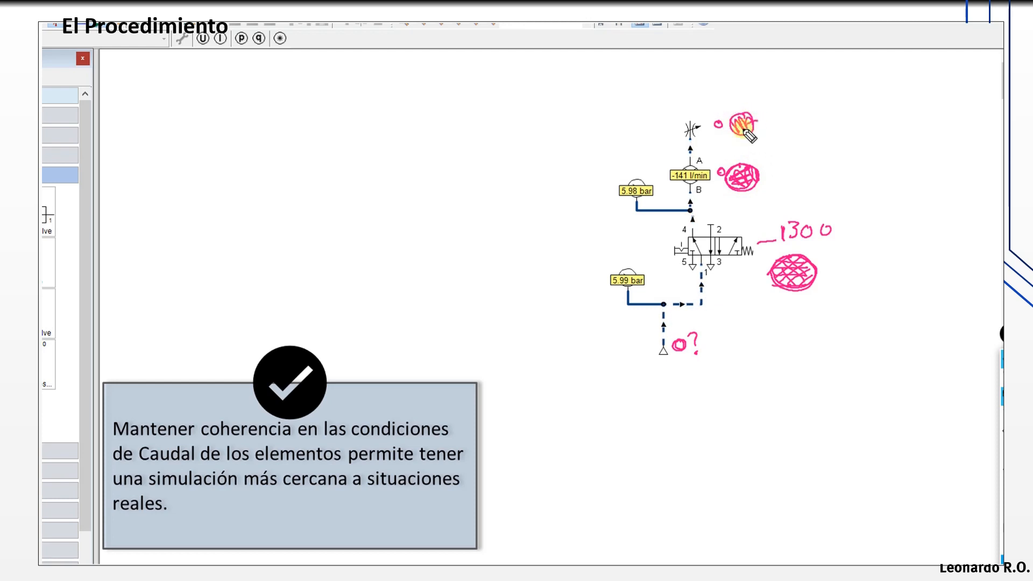
pyautogui.moveTo(781, 241)
pyautogui.mouseDown()
pyautogui.moveTo(827, 239)
pyautogui.moveTo(780, 247)
pyautogui.mouseUp()
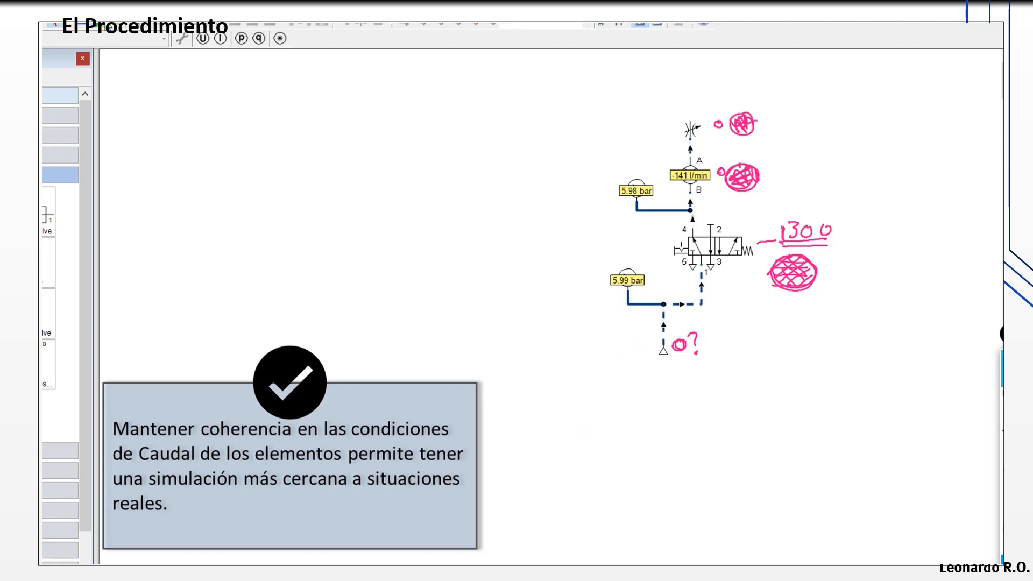
# Stop the simulation and change the maximum flow rate of the compressed air supply
pyautogui.click(88, 25)
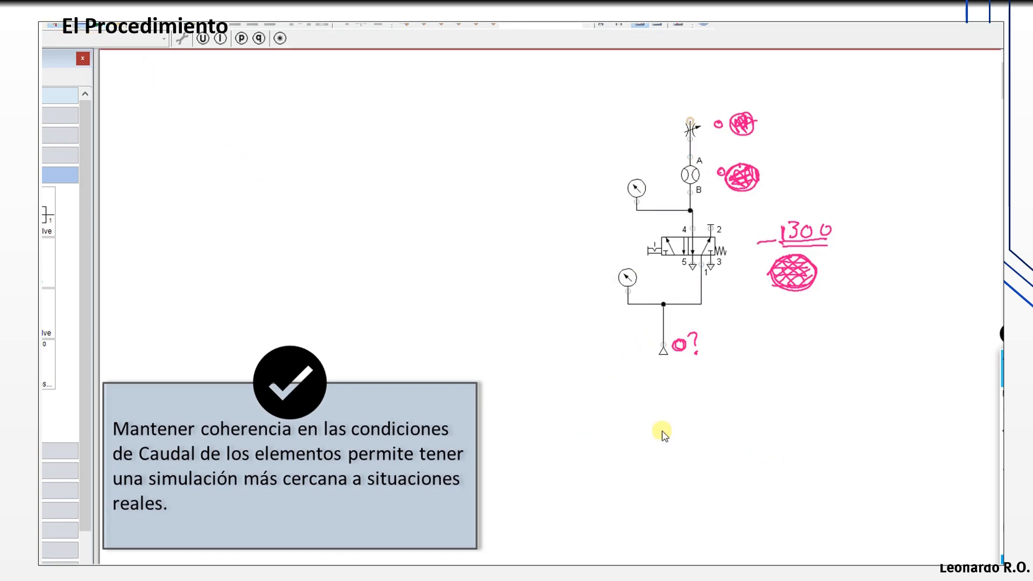
pyautogui.doubleClick(666, 353)
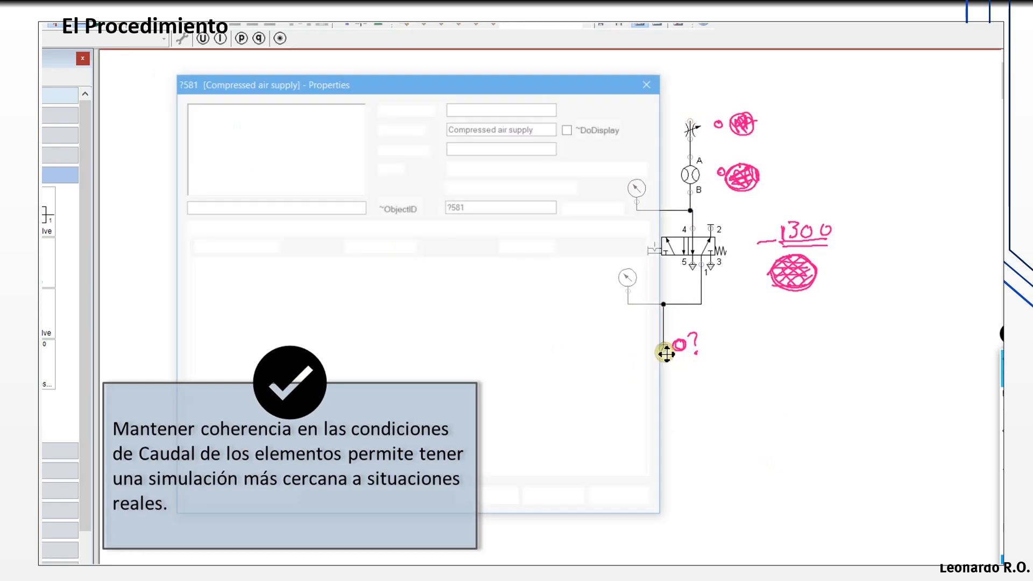
pyautogui.moveTo(472, 80); pyautogui.dragTo(518, 81)
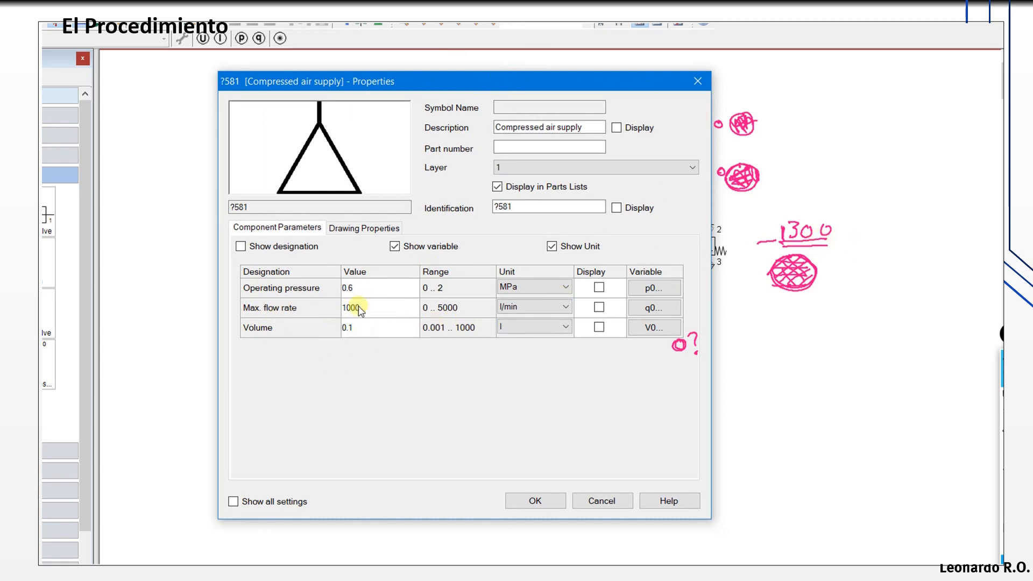
pyautogui.click(377, 307)
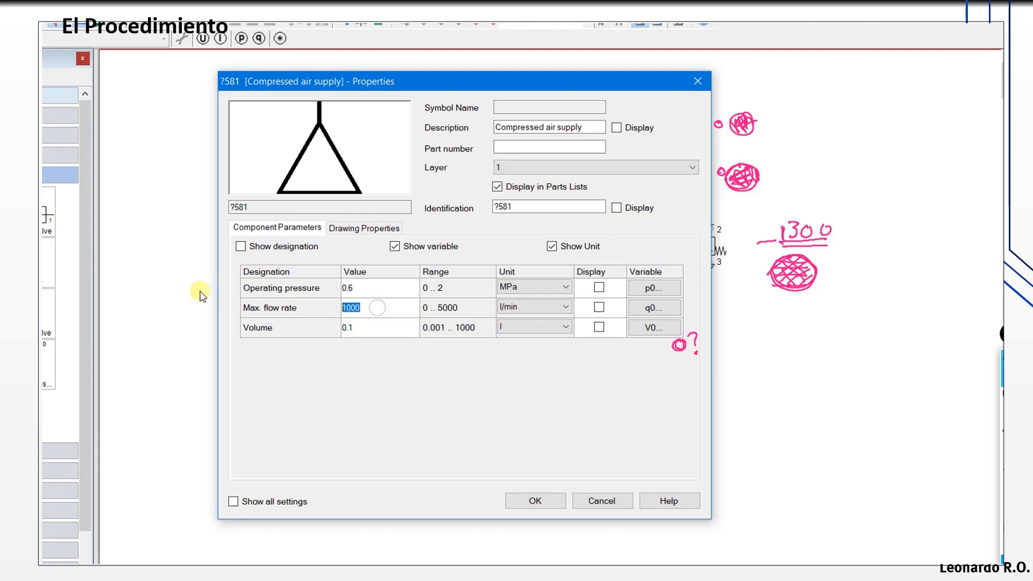
pyautogui.write('3')
pyautogui.click(530, 500)
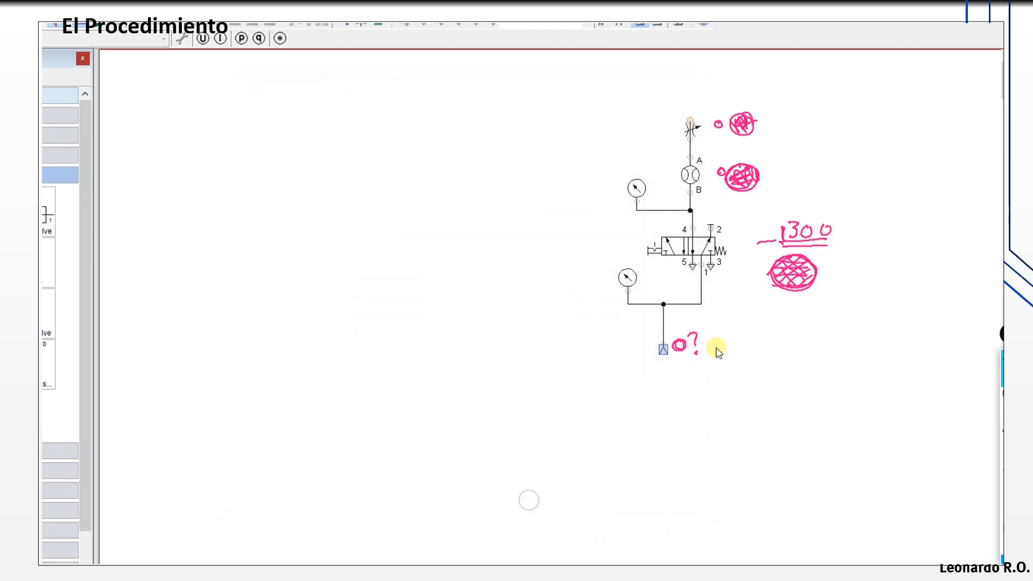
# Accept the flow meter's 2000 l/min nominal flow rate and set the throttle valve's standard nominal flow rate to 2000 l/min
pyautogui.doubleClick(690, 178)
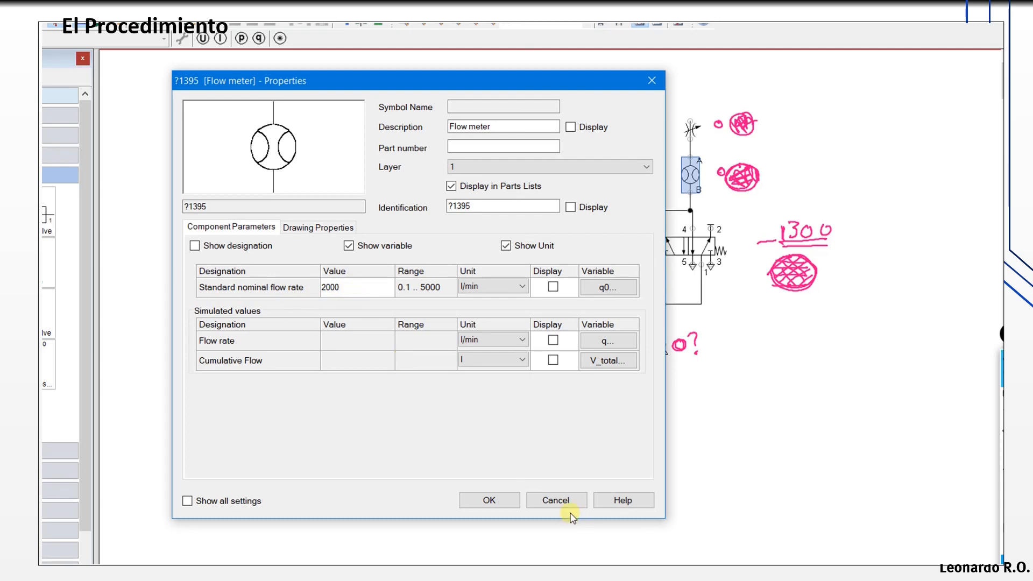
pyautogui.click(490, 500)
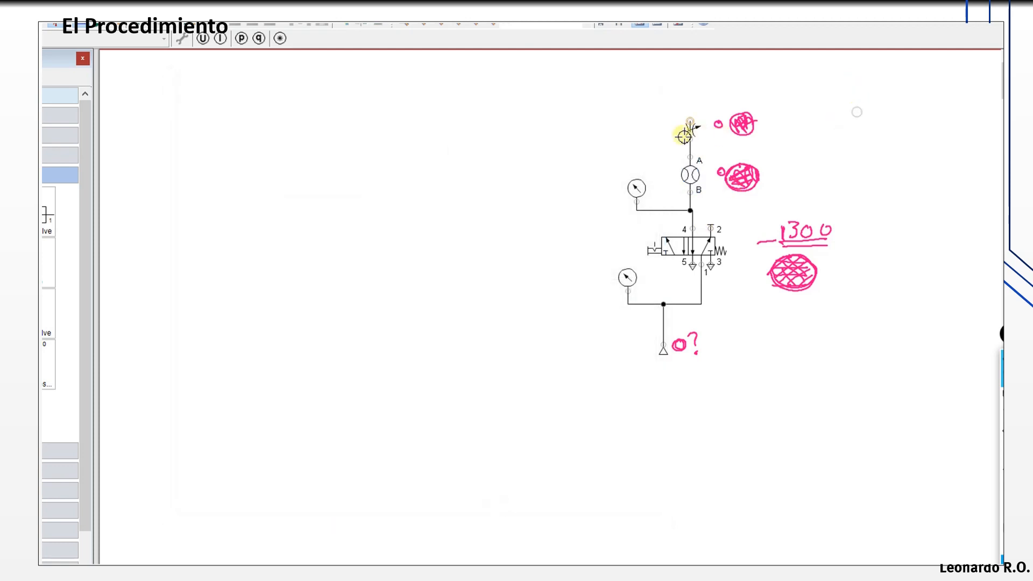
pyautogui.click(691, 130)
pyautogui.doubleClick(692, 131)
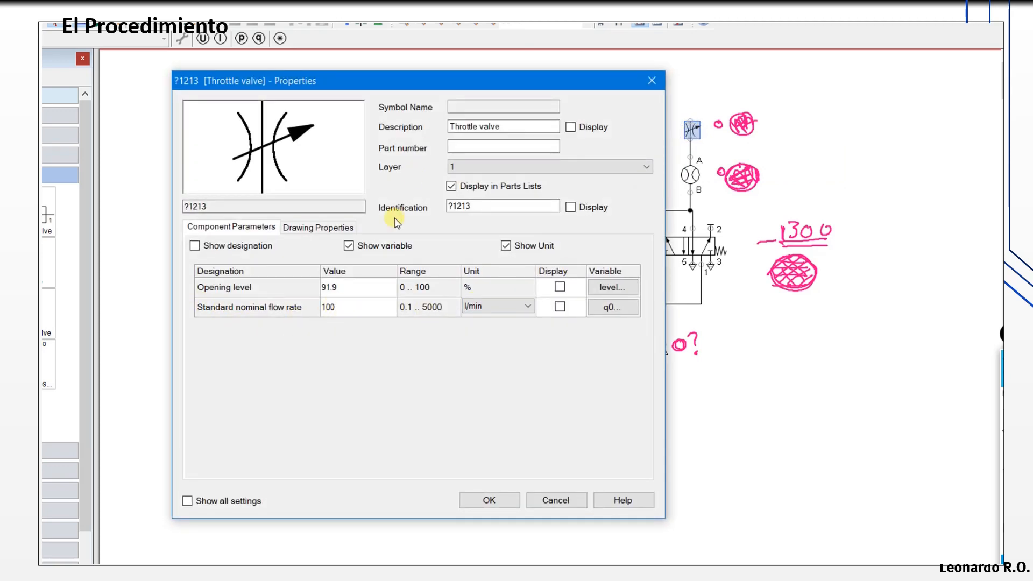
pyautogui.moveTo(467, 83); pyautogui.dragTo(528, 67)
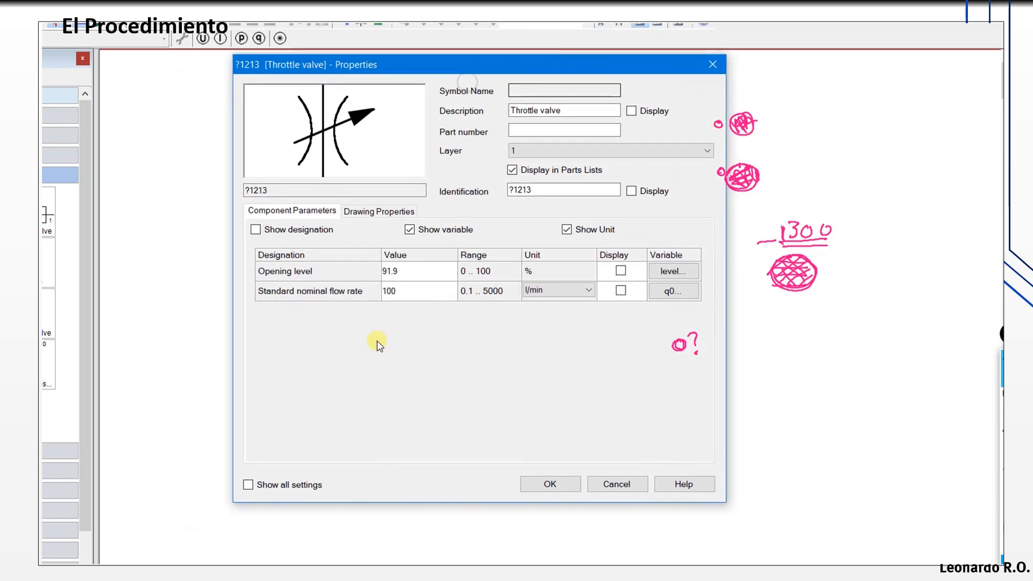
pyautogui.doubleClick(405, 289)
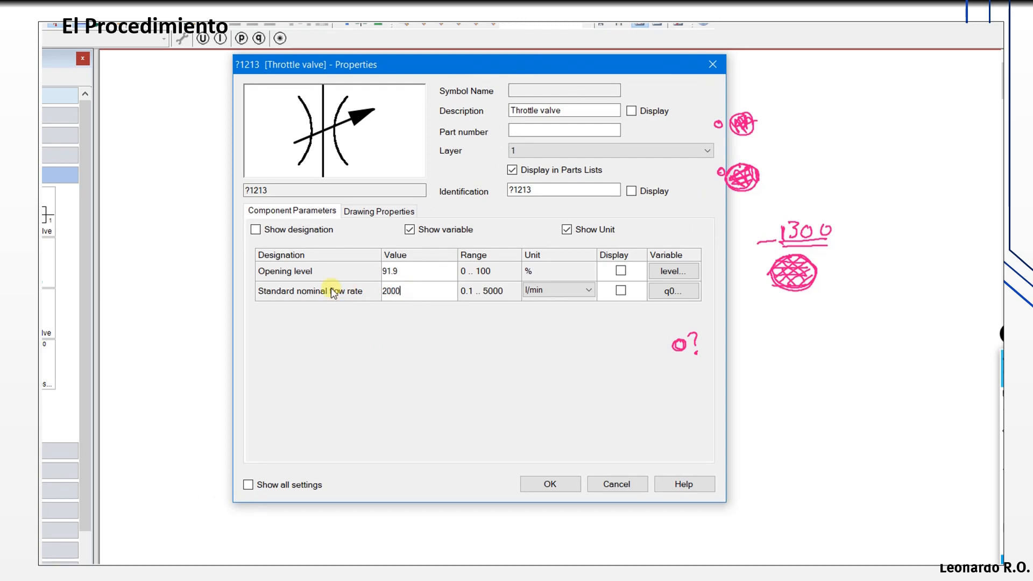
pyautogui.click(551, 482)
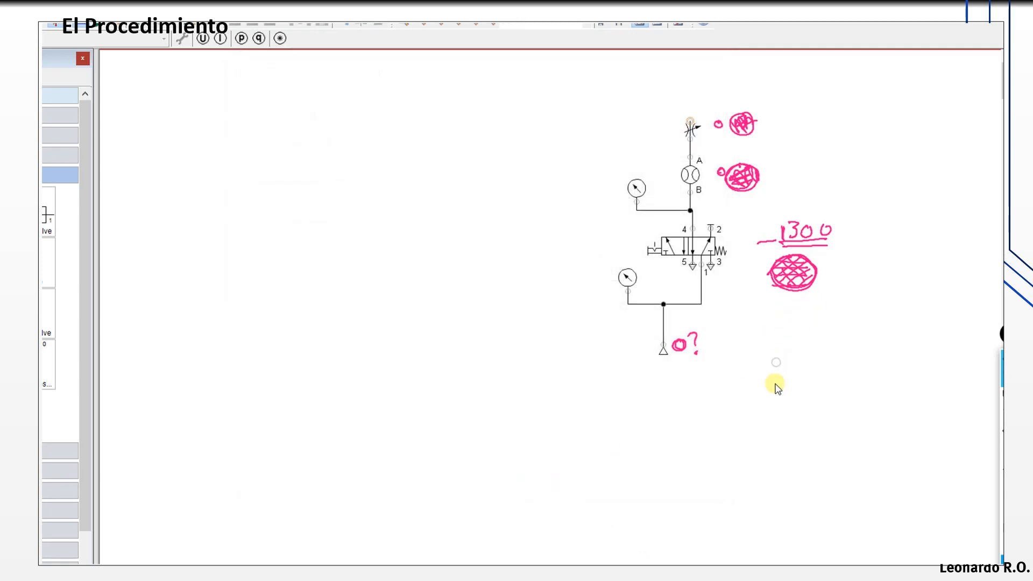
# Restart the simulation despite the open pneumatic connectors and switch the 5/2-way valve so air reaches the flow meter
pyautogui.click(103, 26)
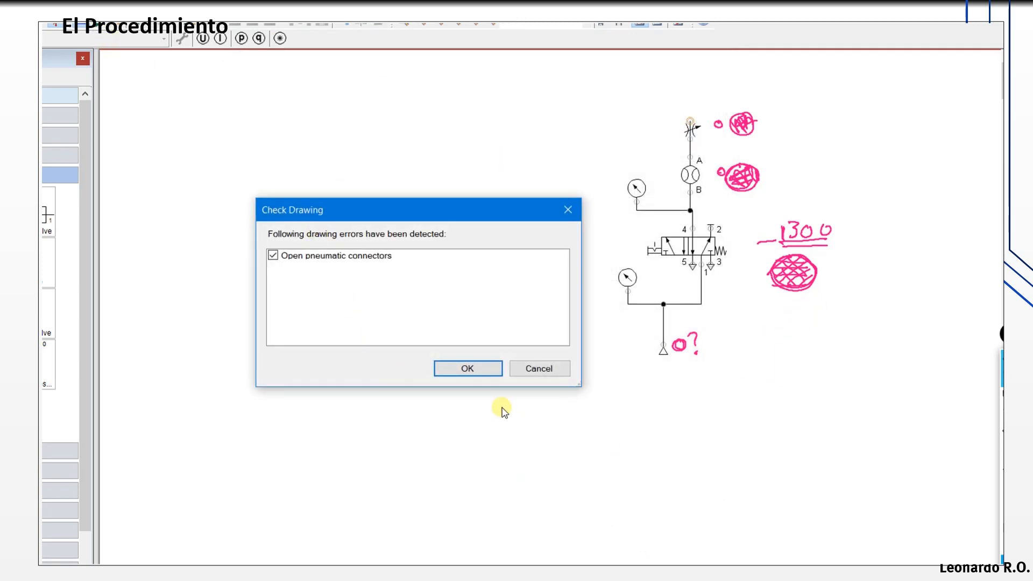
pyautogui.click(459, 371)
pyautogui.click(456, 357)
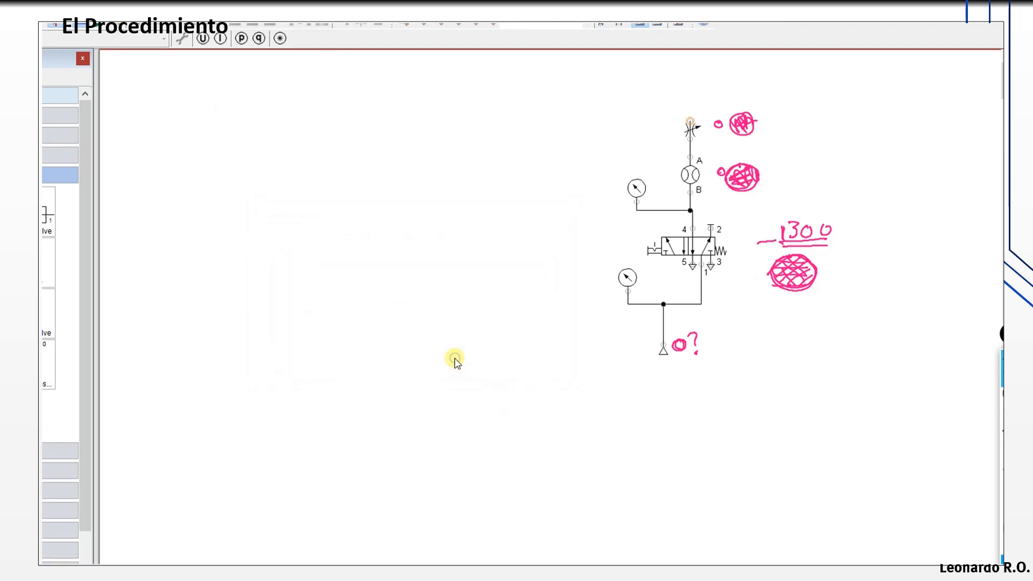
pyautogui.click(688, 241)
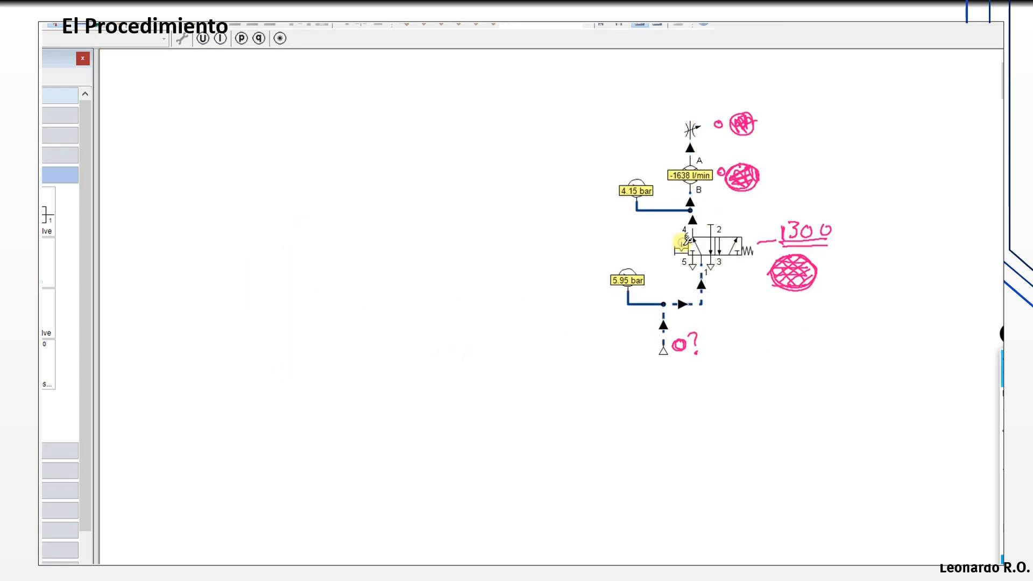
# Reduce the throttle valve's opening level to 53 in the running simulation and close its control
pyautogui.click(702, 184)
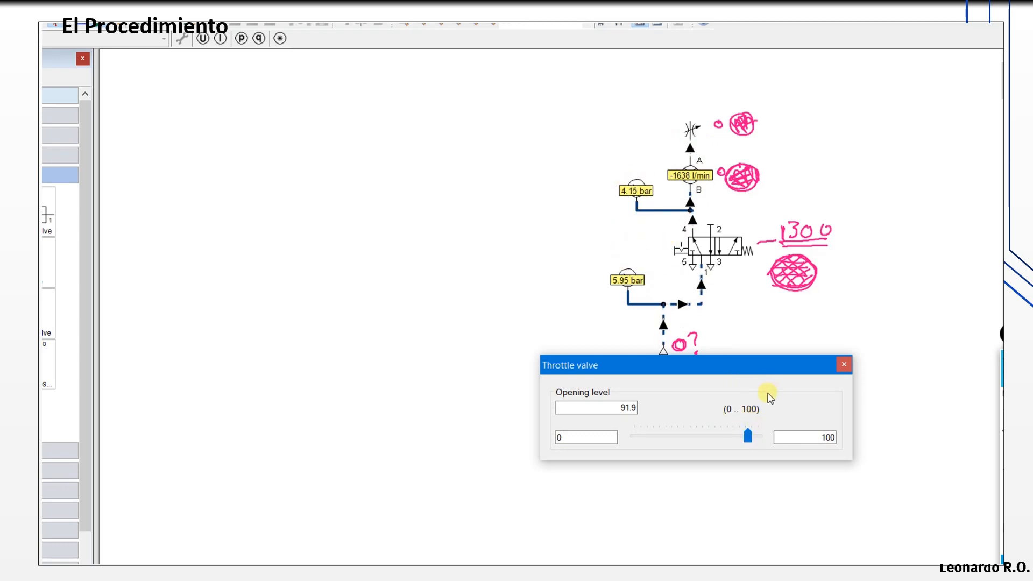
pyautogui.moveTo(748, 436); pyautogui.dragTo(702, 444)
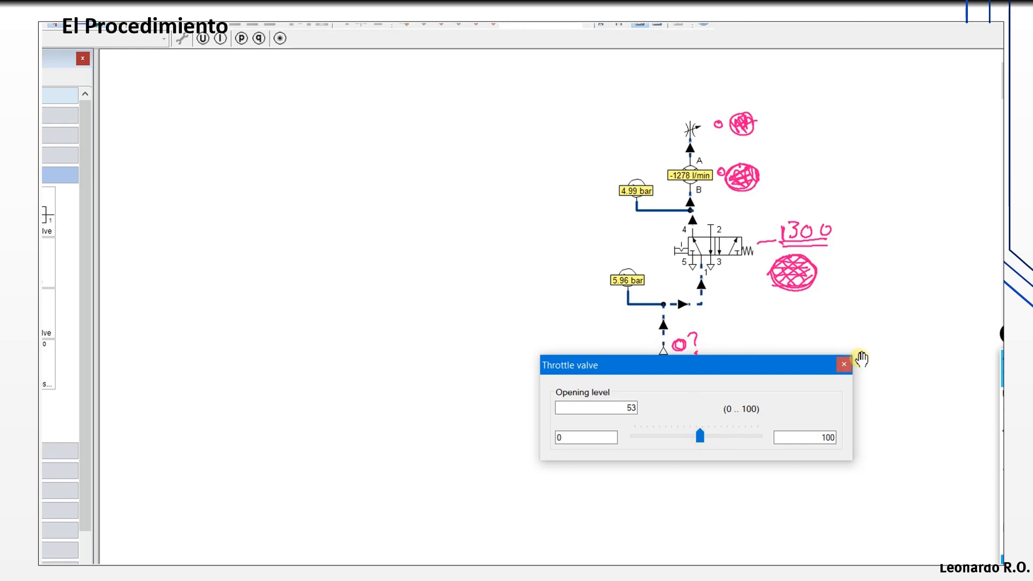
pyautogui.click(850, 363)
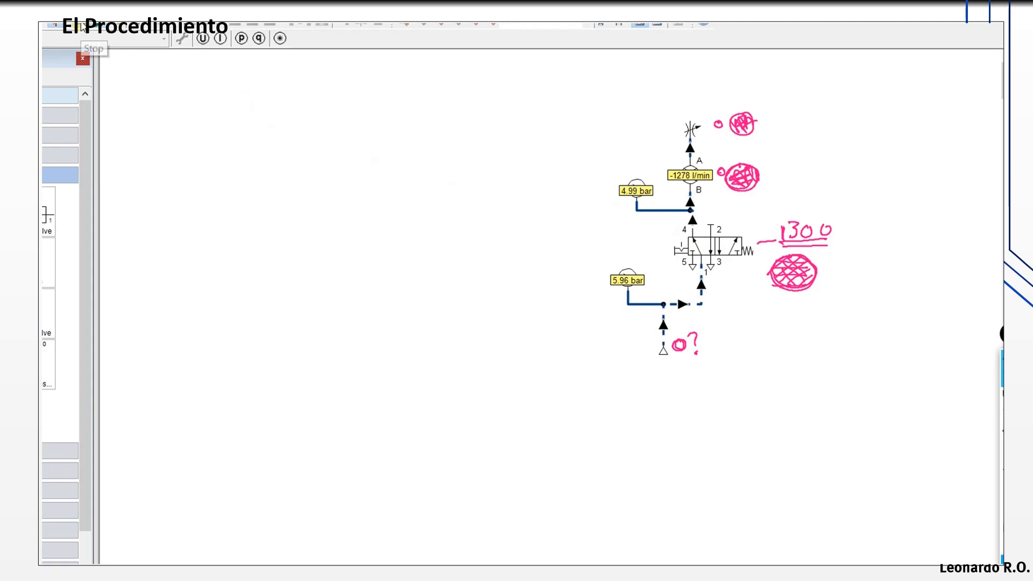
# Stop the simulation and erase all the handwritten annotations around the circuit
pyautogui.click(82, 27)
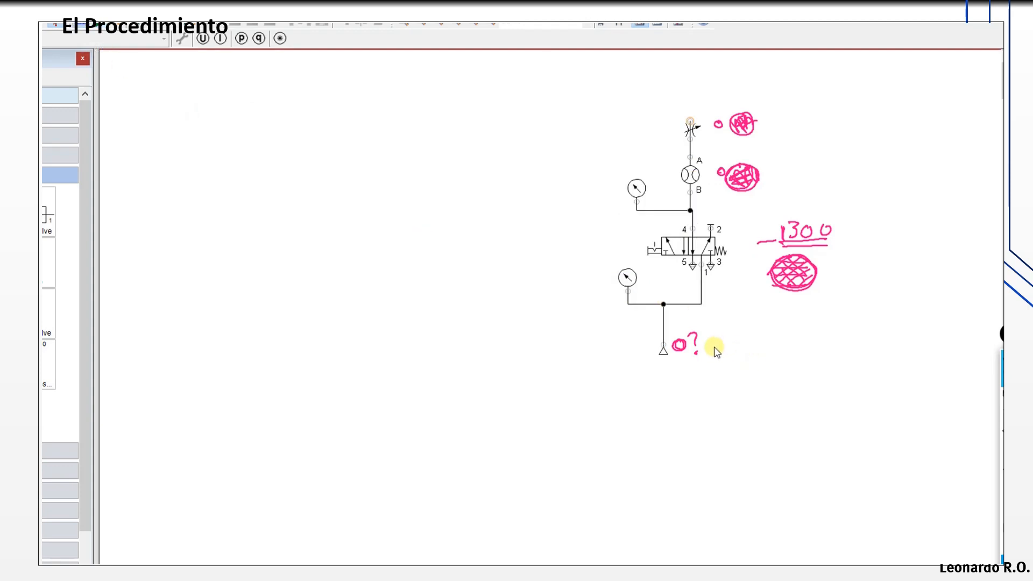
pyautogui.hotkey('ctrl', 'shift', '7')
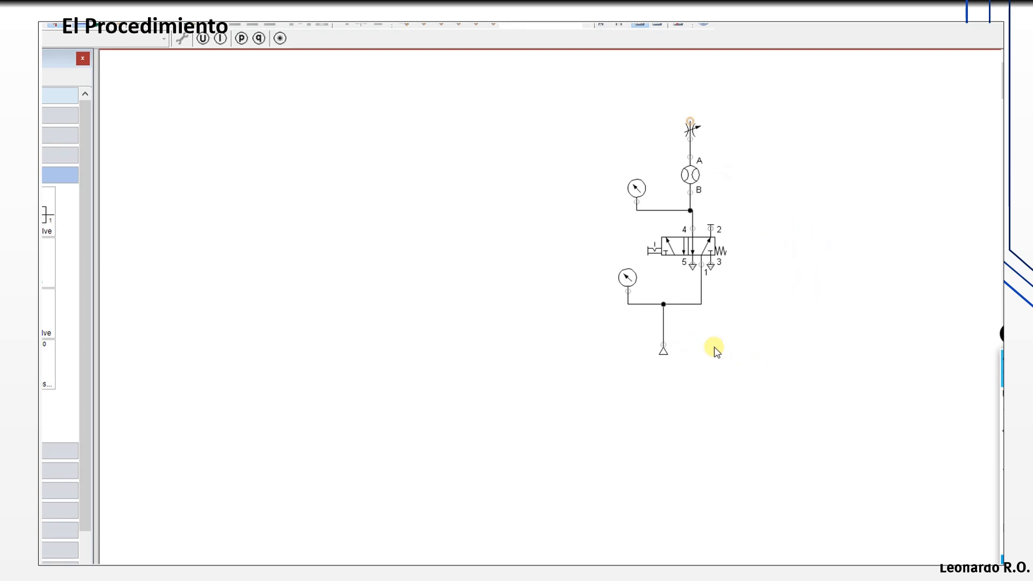
pyautogui.click(686, 251)
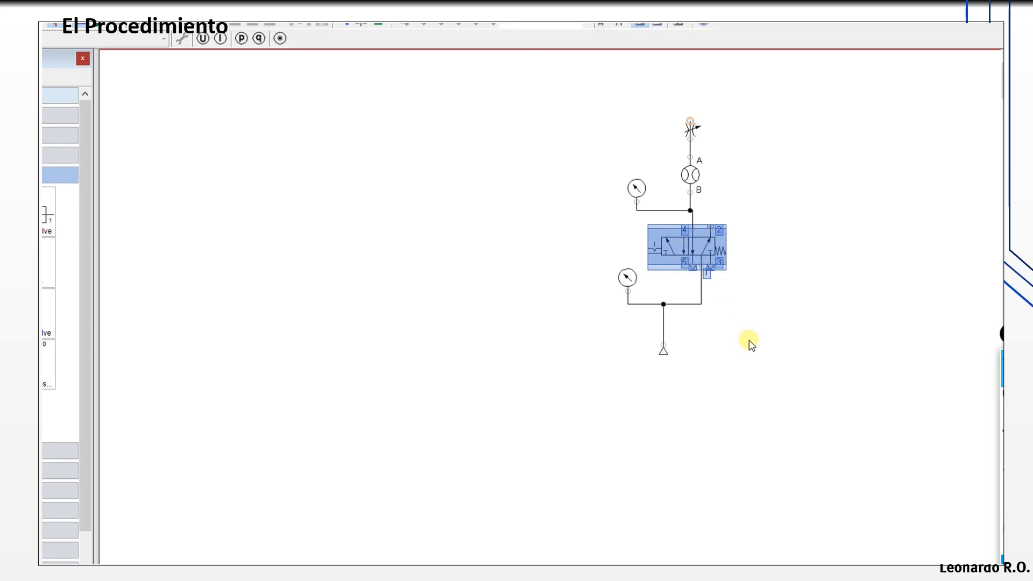
pyautogui.click(758, 354)
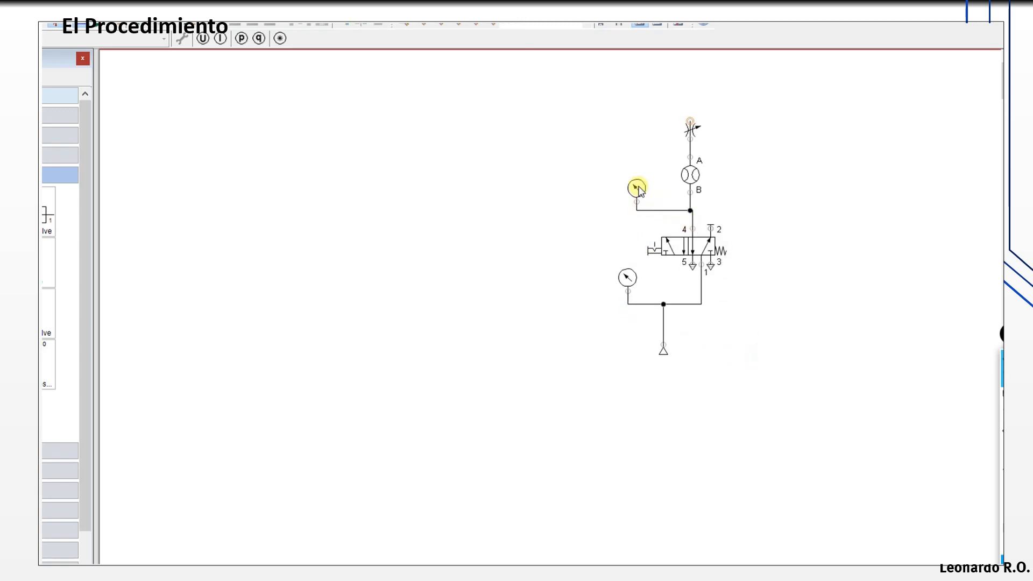
# Delete the throttle valve above the flow meter and move the remaining circuit down and to the left on the drawing
pyautogui.click(693, 132)
pyautogui.press('Delete')
pyautogui.moveTo(535, 142); pyautogui.dragTo(812, 402)
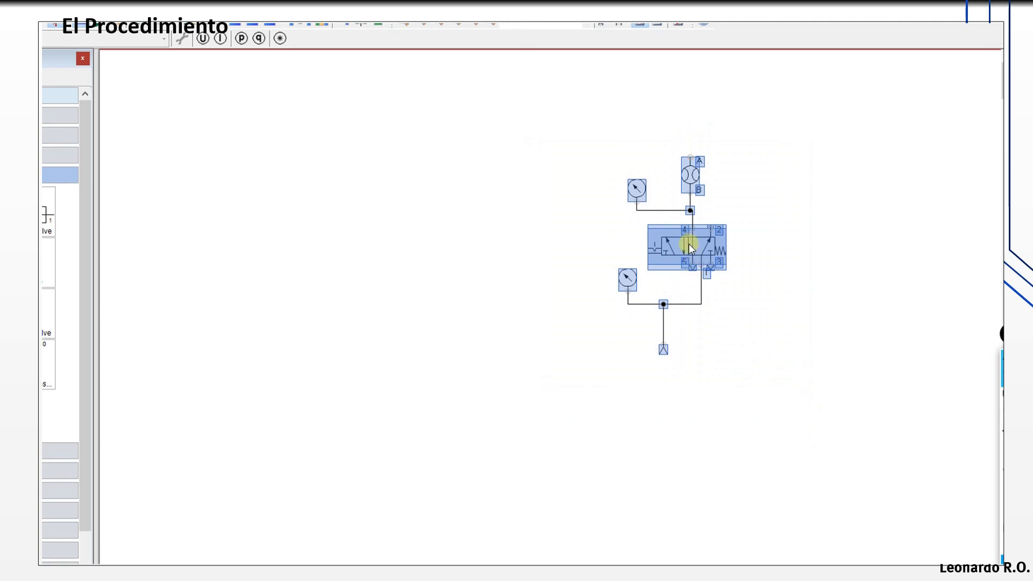
pyautogui.moveTo(689, 240); pyautogui.dragTo(617, 310)
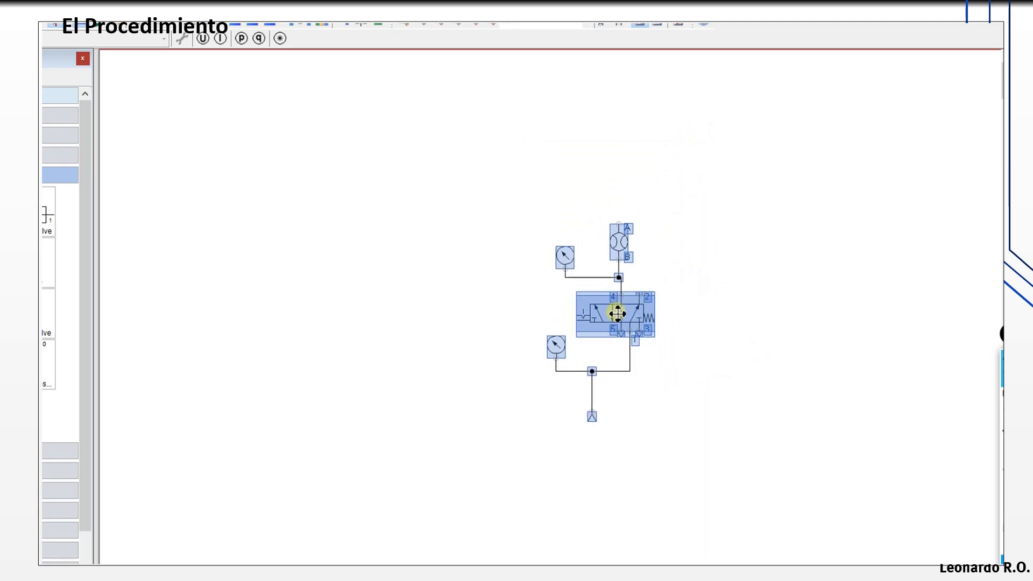
pyautogui.click(734, 280)
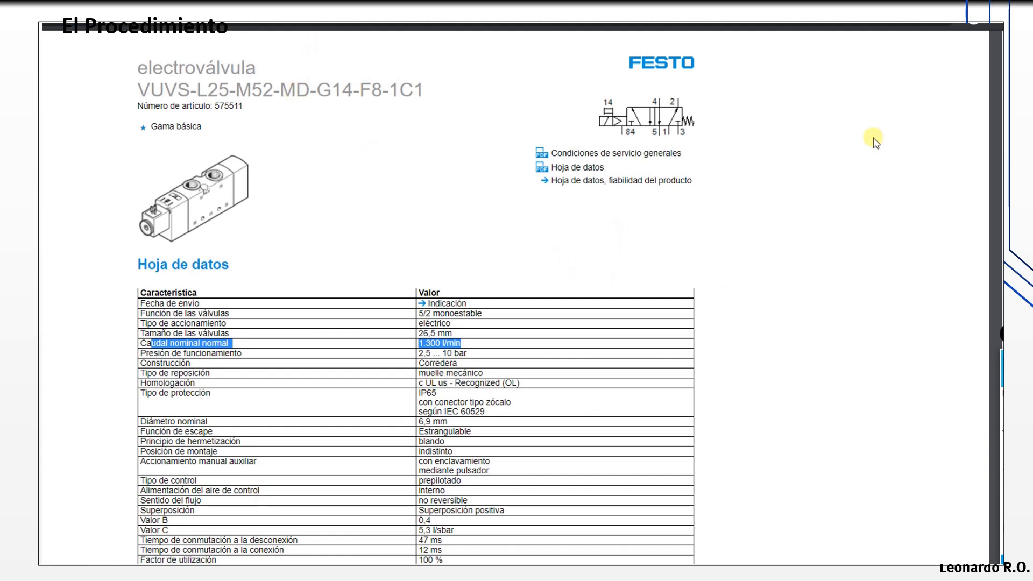
# Switch to the Festo selection tool, close the valve datasheet and continue to the system overview with valve VUVS-L25-M52-MD-G14-F8-1C1
pyautogui.click(961, 53)
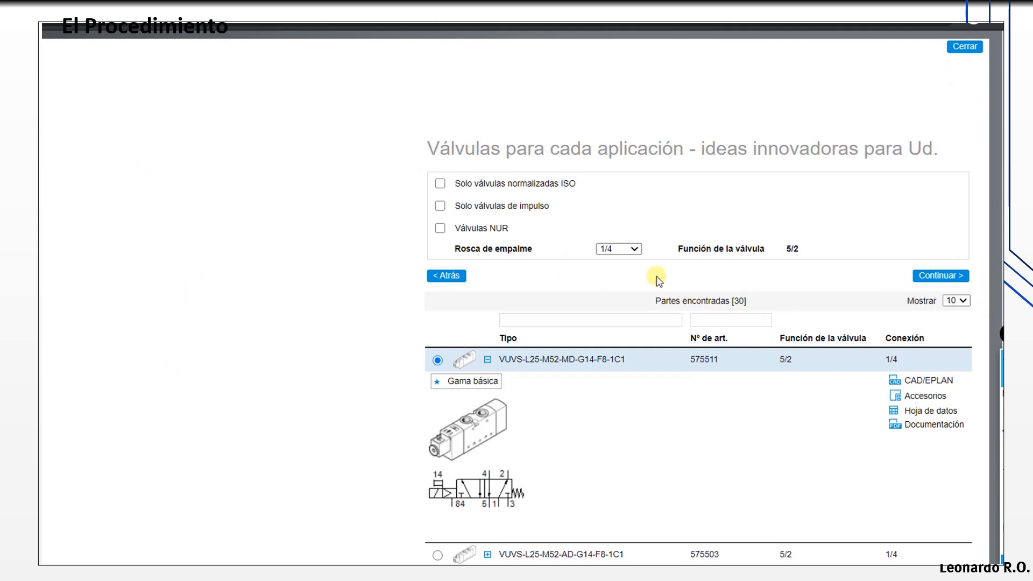
pyautogui.scroll(-5, 724, 341)
pyautogui.scroll(3, 553, 249)
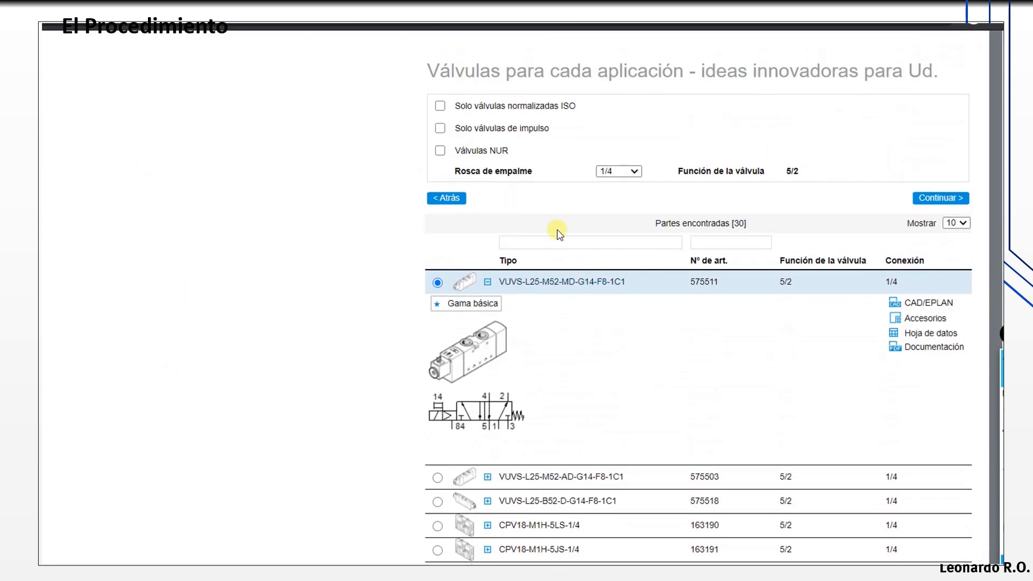
pyautogui.scroll(2, 558, 234)
pyautogui.click(963, 51)
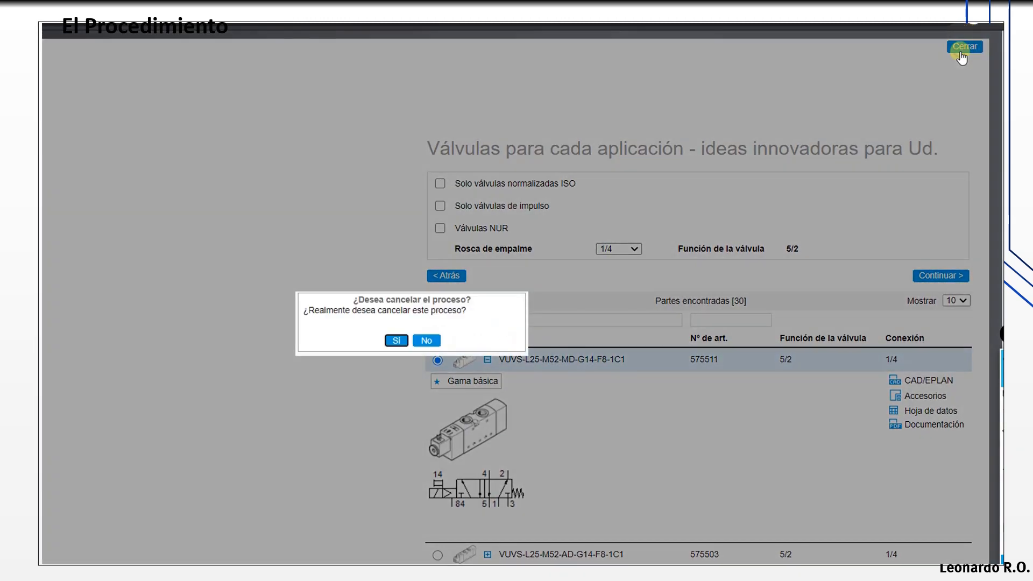
pyautogui.click(426, 340)
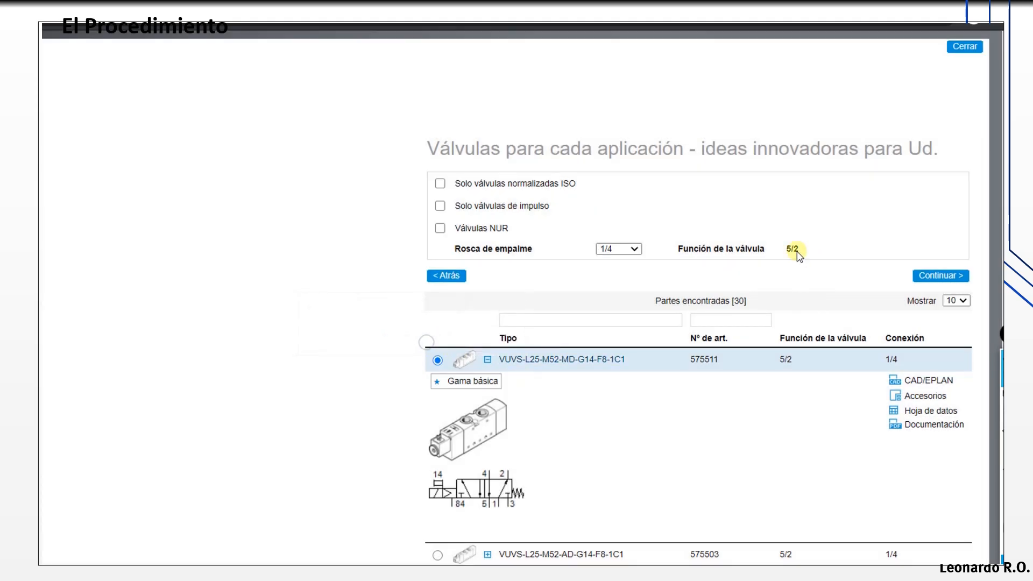
pyautogui.click(946, 279)
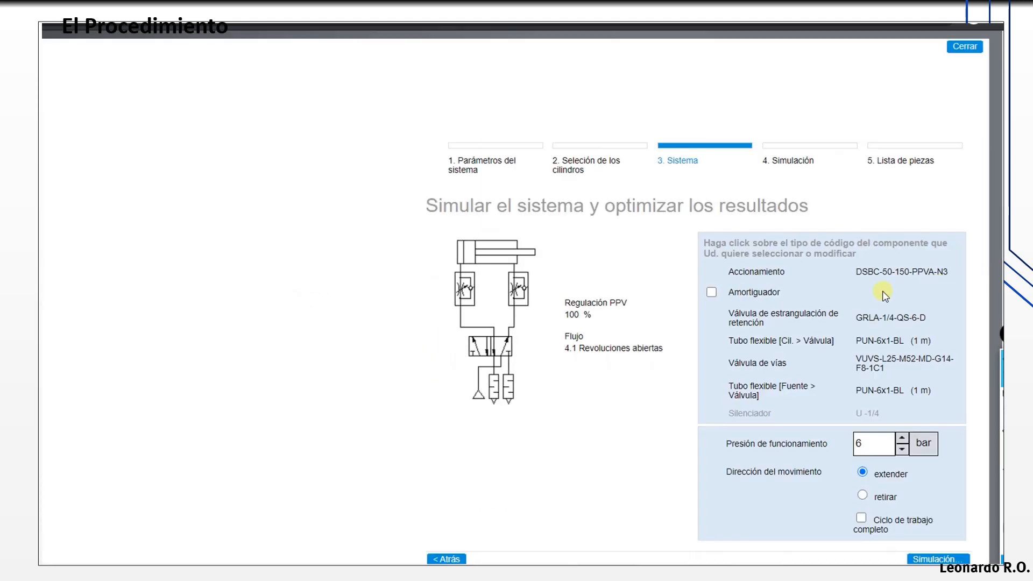
# Open the datasheet of flow control valve GRLA-1/4-QS-6-D and highlight its nominal flow rate in the throttling direction
pyautogui.scroll(-3, 810, 237)
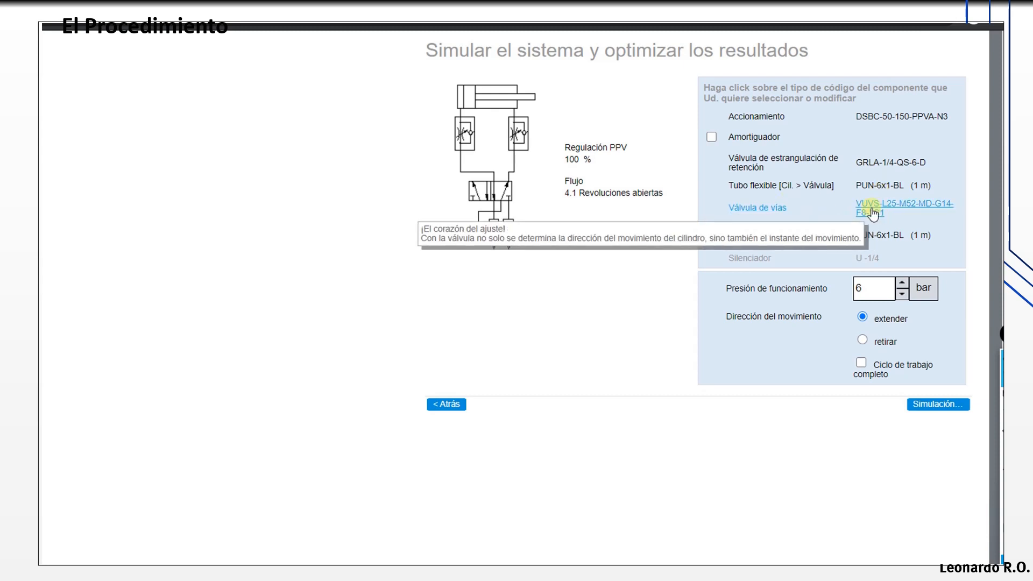
pyautogui.click(894, 163)
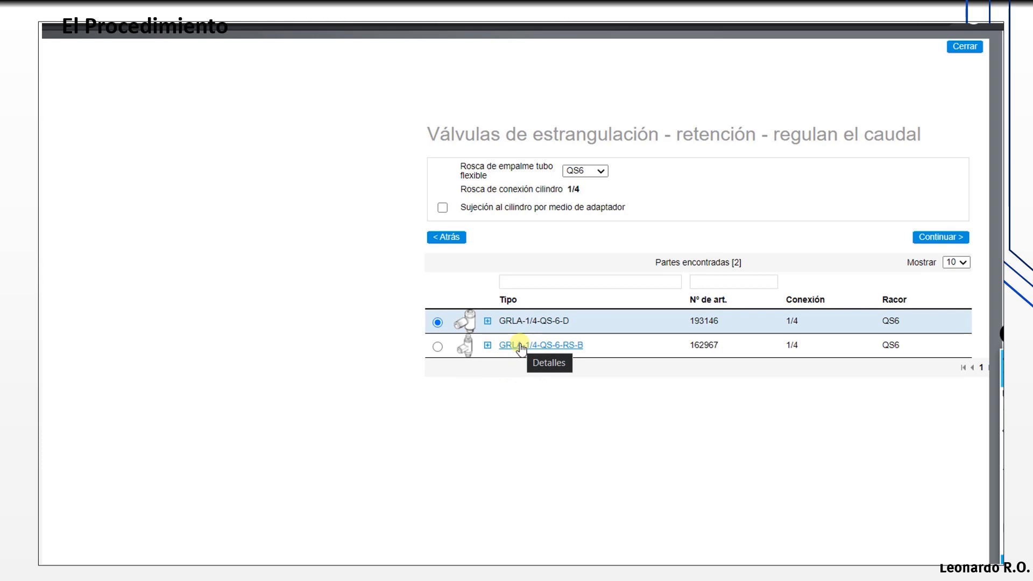
pyautogui.click(488, 321)
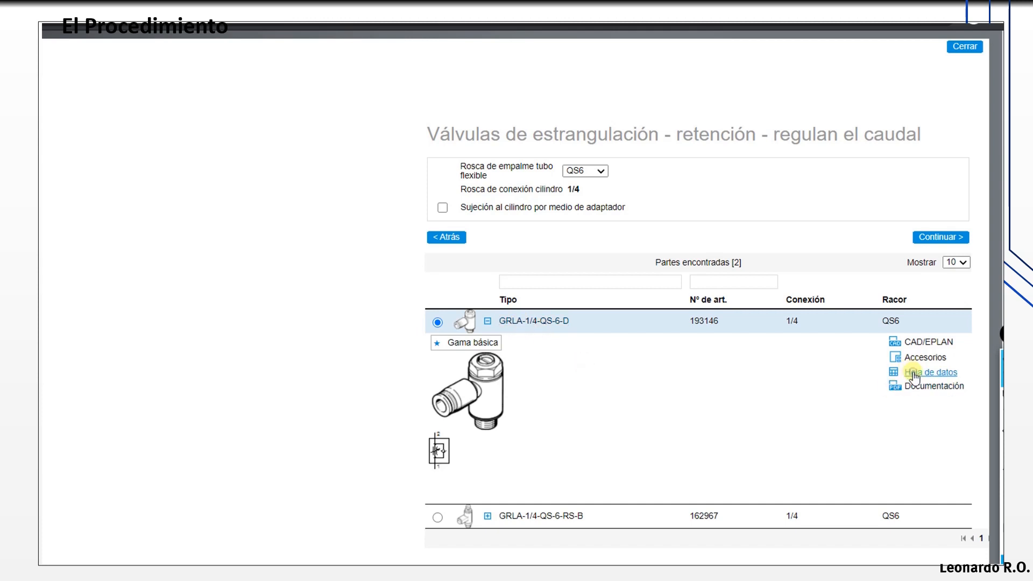
pyautogui.click(913, 373)
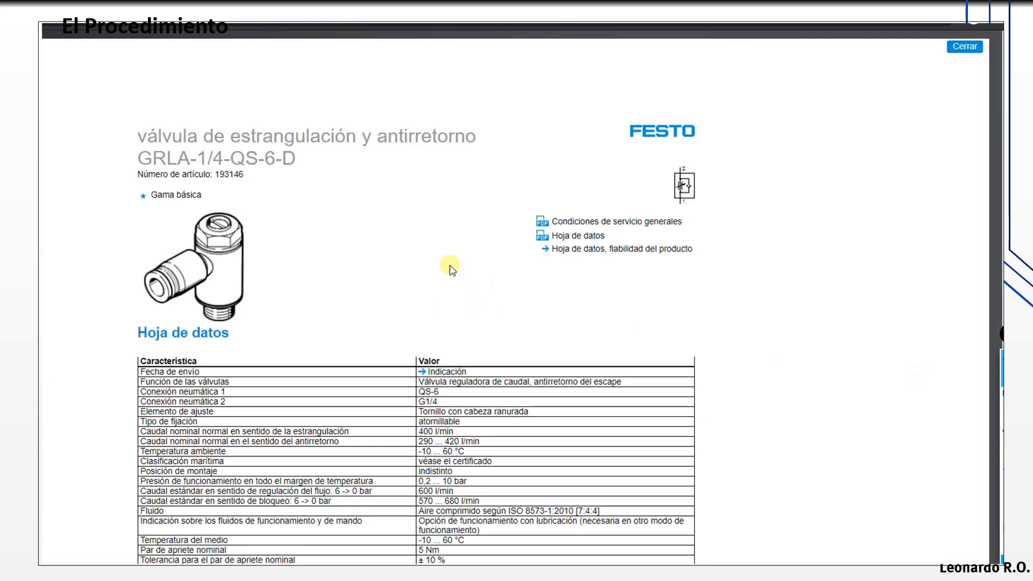
pyautogui.scroll(-2, 450, 269)
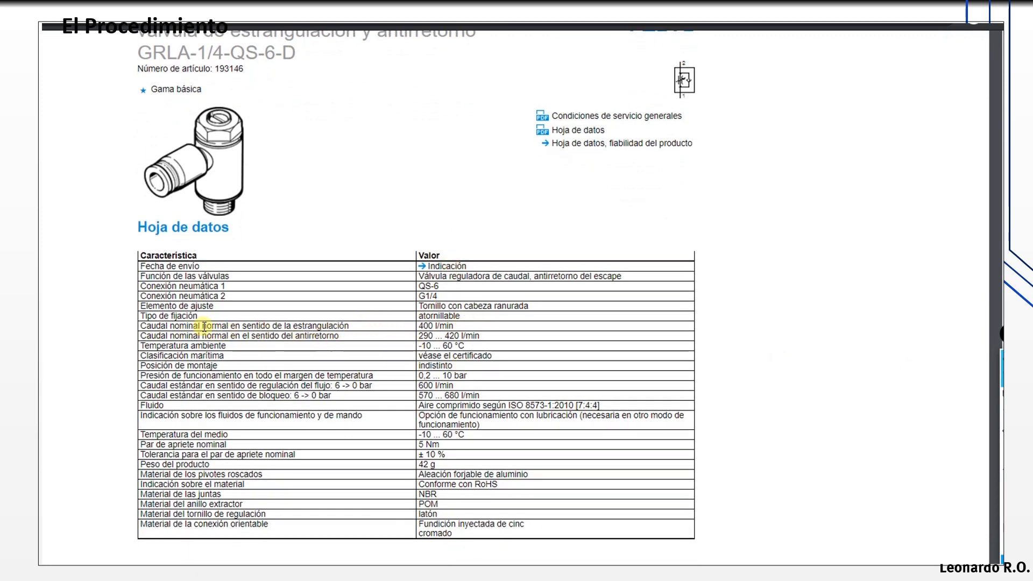
pyautogui.moveTo(204, 326); pyautogui.dragTo(469, 328)
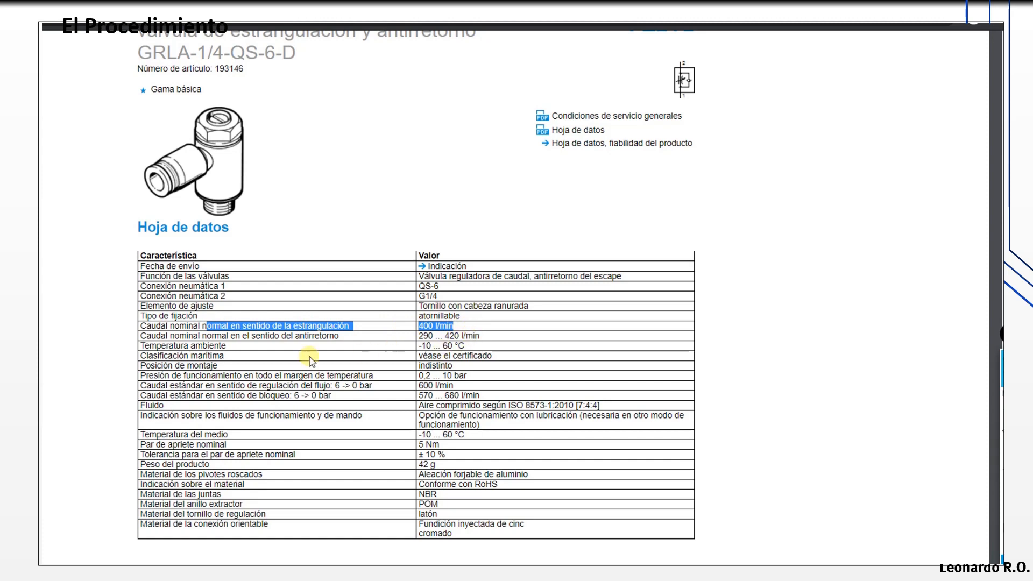
# Highlight the nominal flow rate in the non-return direction in the flow control valve's datasheet
pyautogui.moveTo(184, 346); pyautogui.dragTo(421, 337)
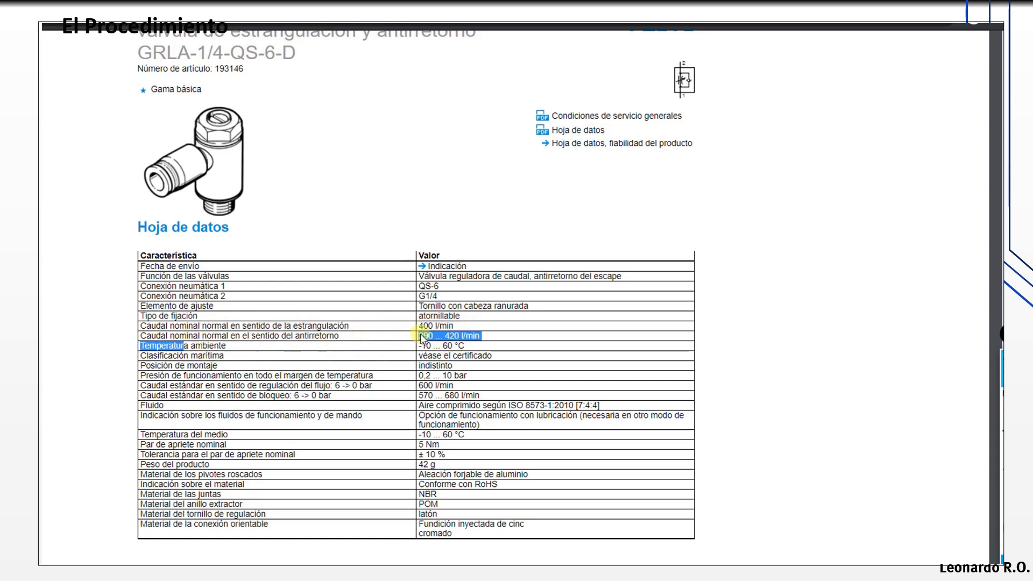
pyautogui.click(451, 336)
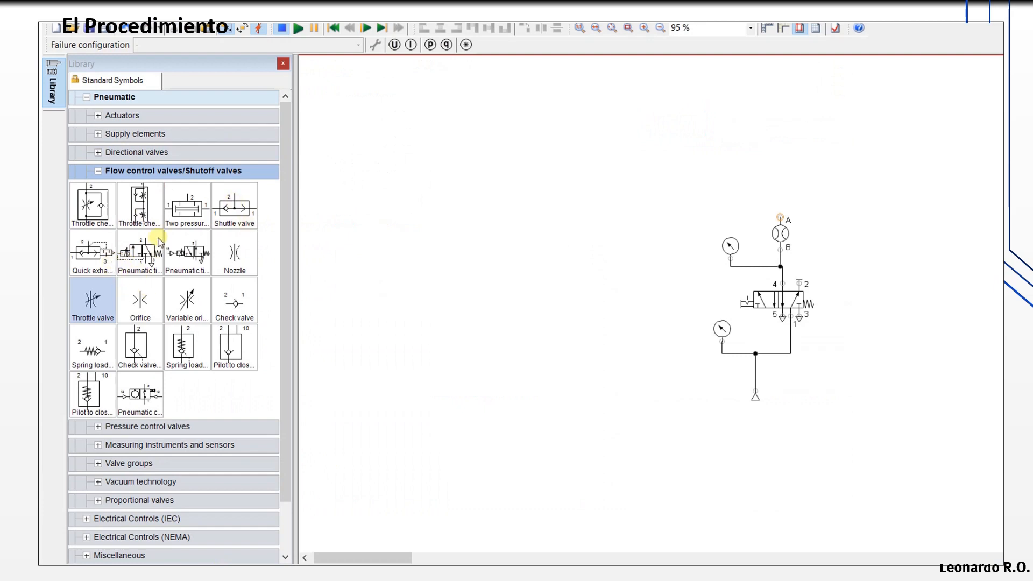
# In FluidSIM, add a throttle check valve, rotate it 180° and connect it directly above the flow meter
pyautogui.moveTo(93, 205); pyautogui.dragTo(845, 171)
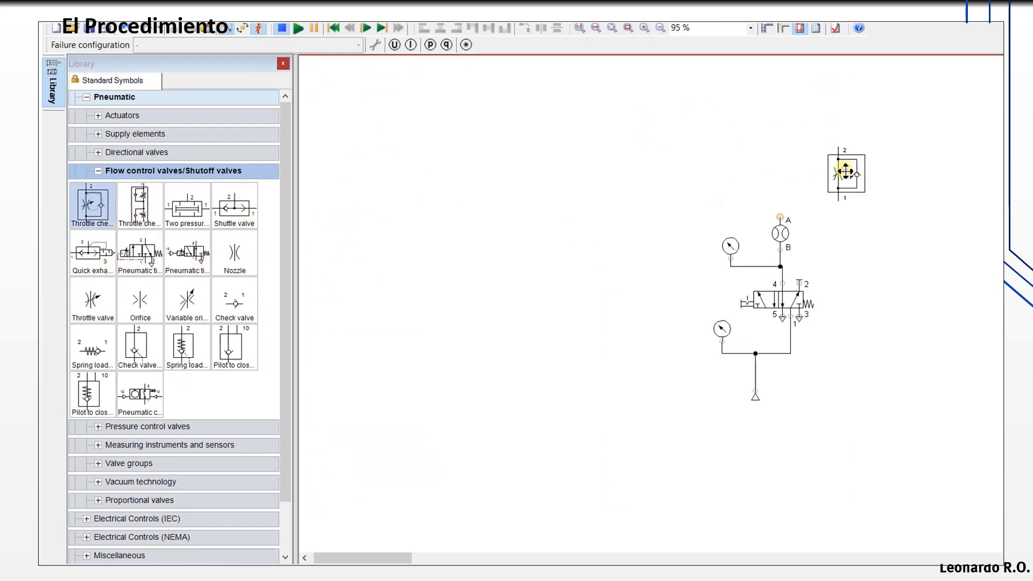
pyautogui.rightClick(845, 179)
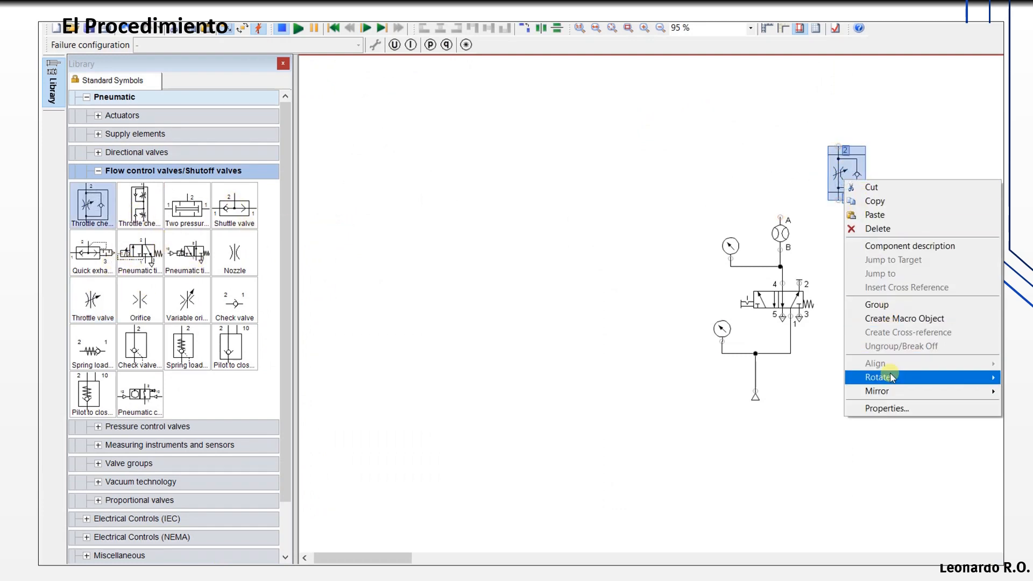
pyautogui.click(1017, 392)
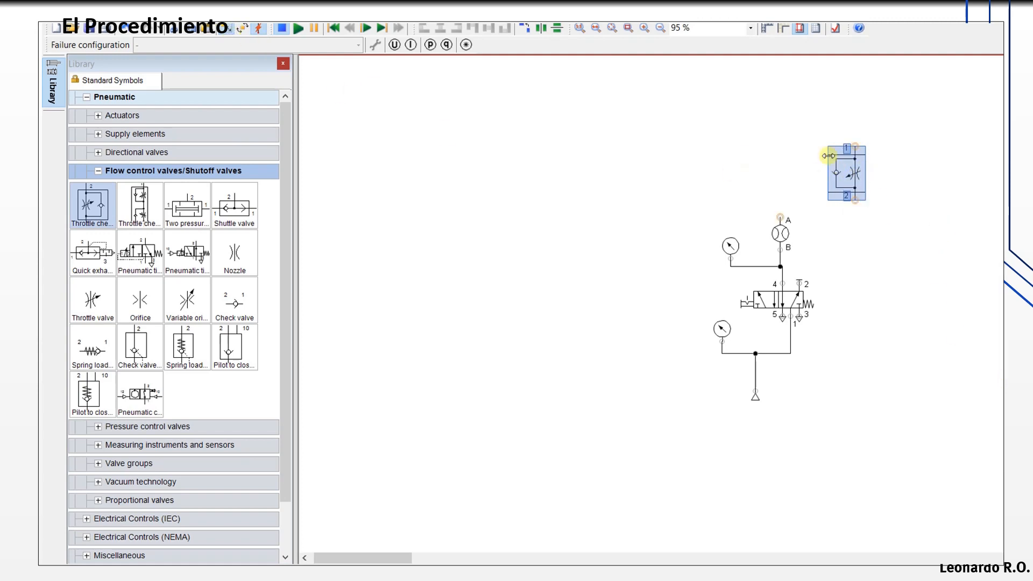
pyautogui.moveTo(829, 147); pyautogui.dragTo(775, 188)
pyautogui.click(890, 278)
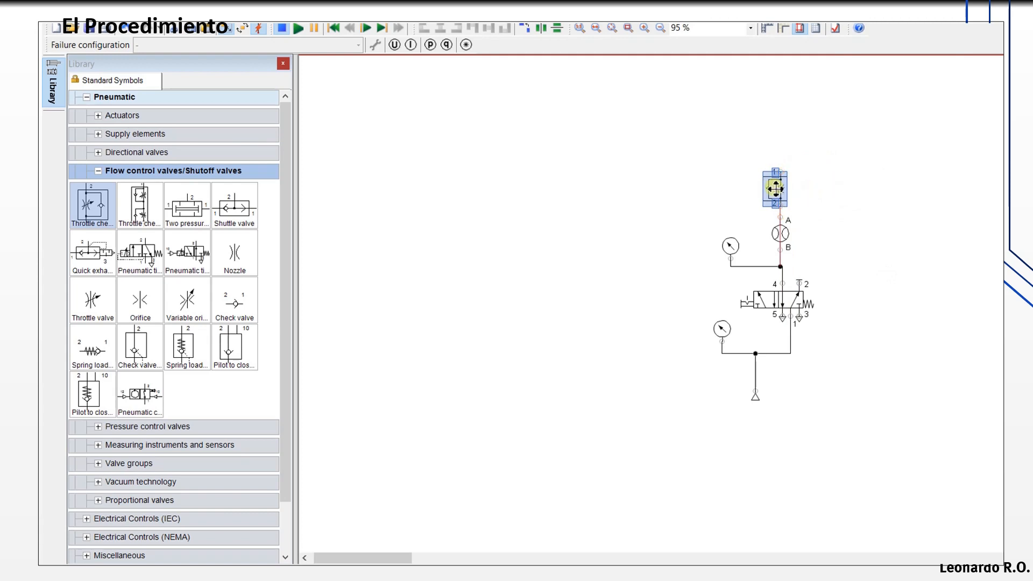
pyautogui.click(831, 195)
# Set the throttle check valve's opening level to 10 % and its flow control nominal flow rate to 400 l/min
pyautogui.doubleClick(778, 190)
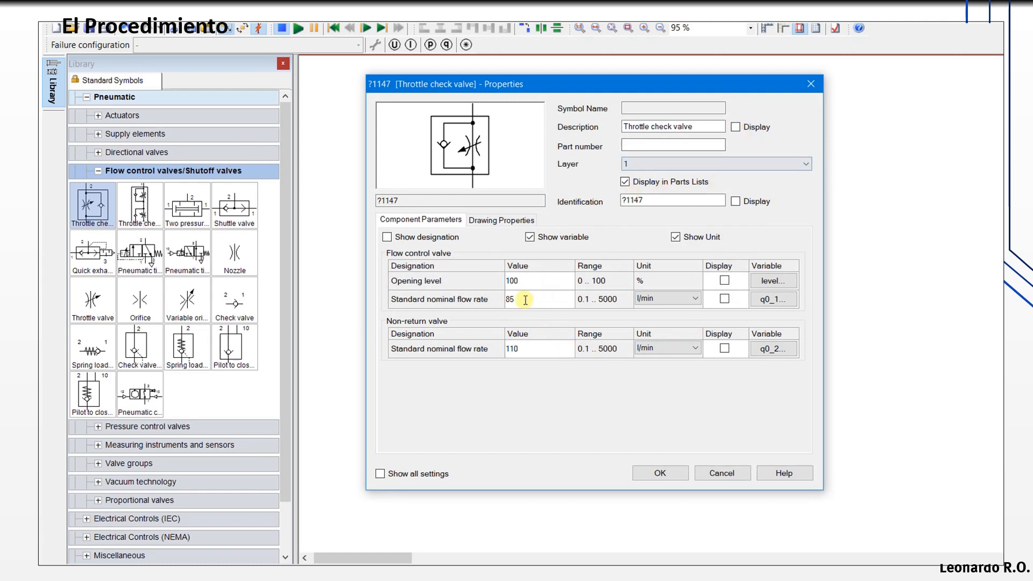
pyautogui.moveTo(667, 86); pyautogui.dragTo(903, 59)
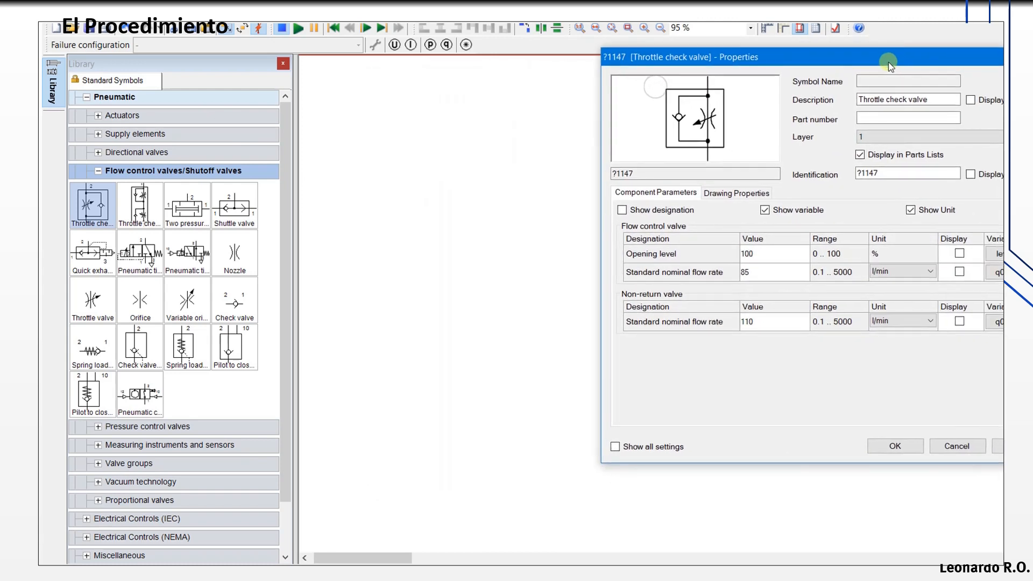
pyautogui.doubleClick(763, 253)
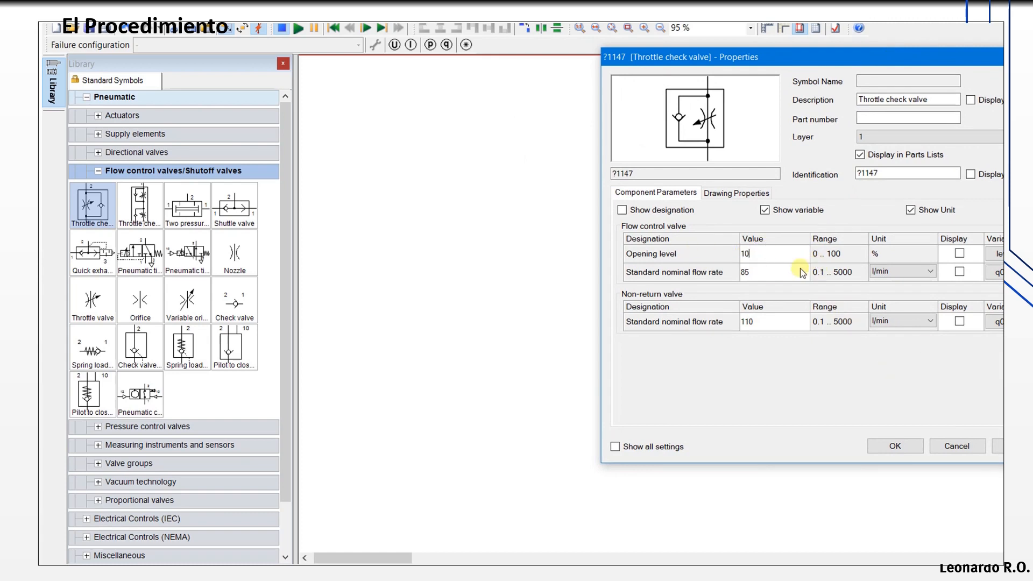
pyautogui.doubleClick(768, 273)
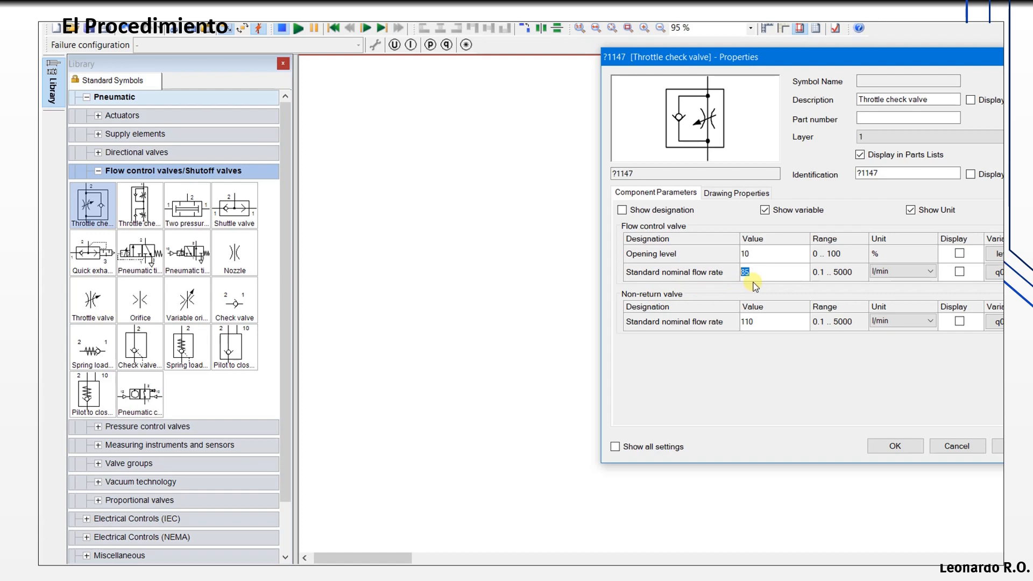
pyautogui.moveTo(131, 578)
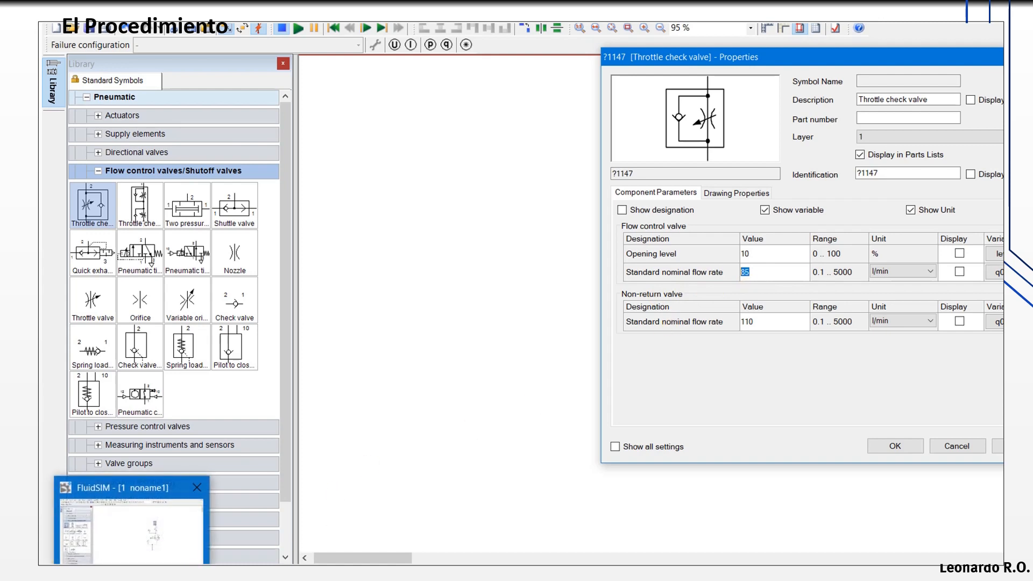
pyautogui.click(172, 577)
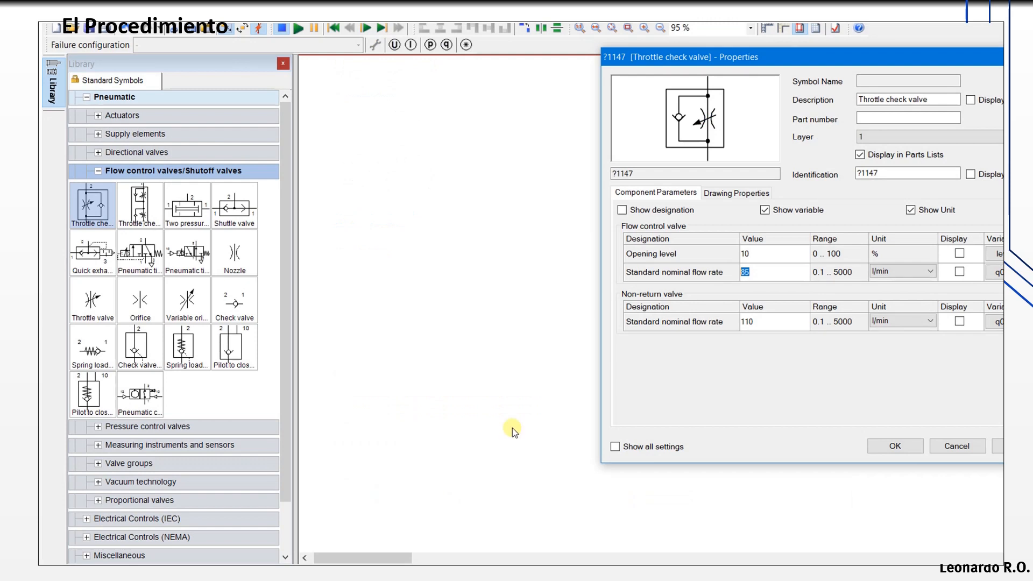
pyautogui.doubleClick(771, 273)
pyautogui.write('400')
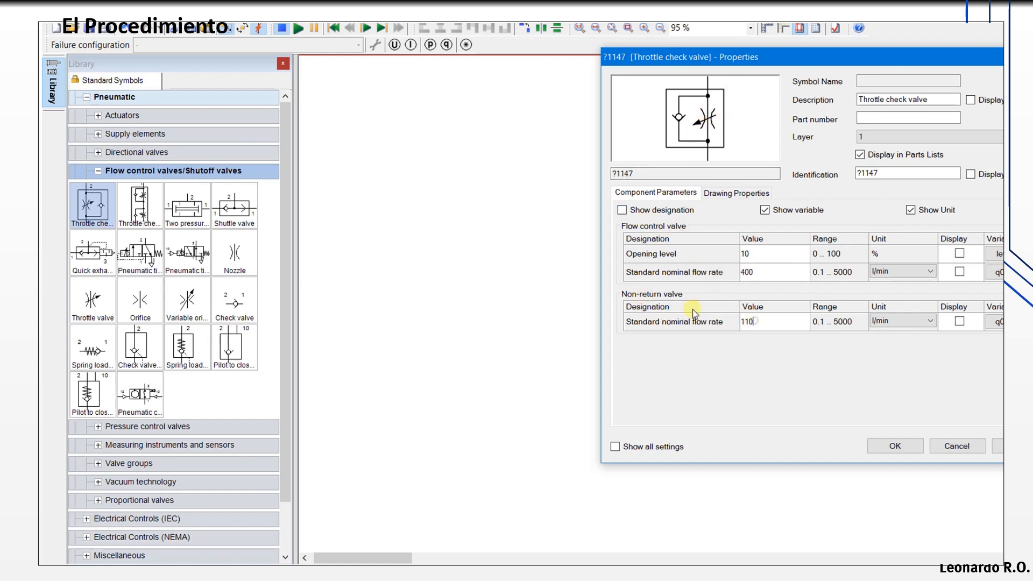
pyautogui.click(762, 321)
pyautogui.click(895, 446)
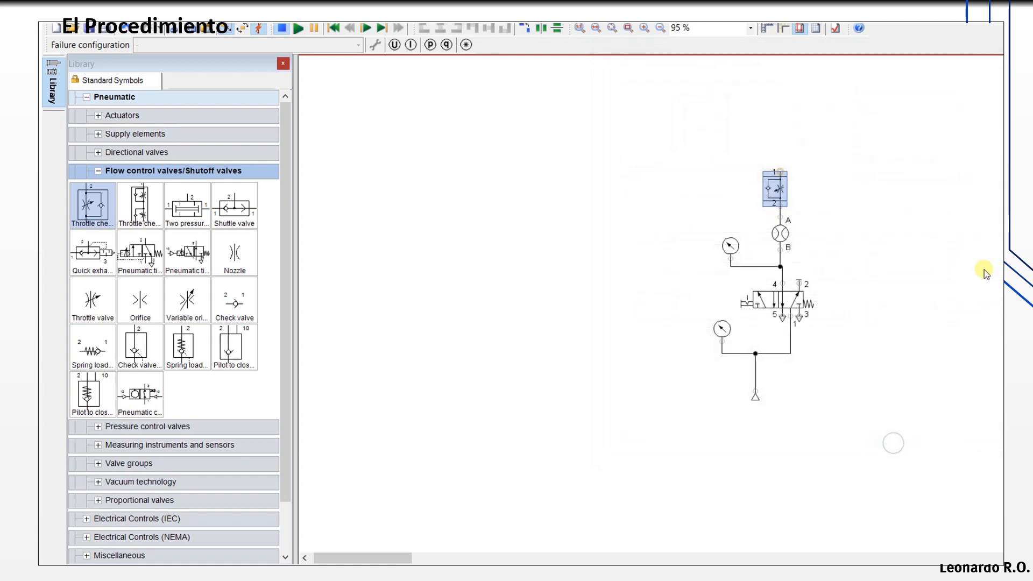
# Duplicate the configured throttle check valve and place the copy to the right of the flow meter
pyautogui.rightClick(781, 192)
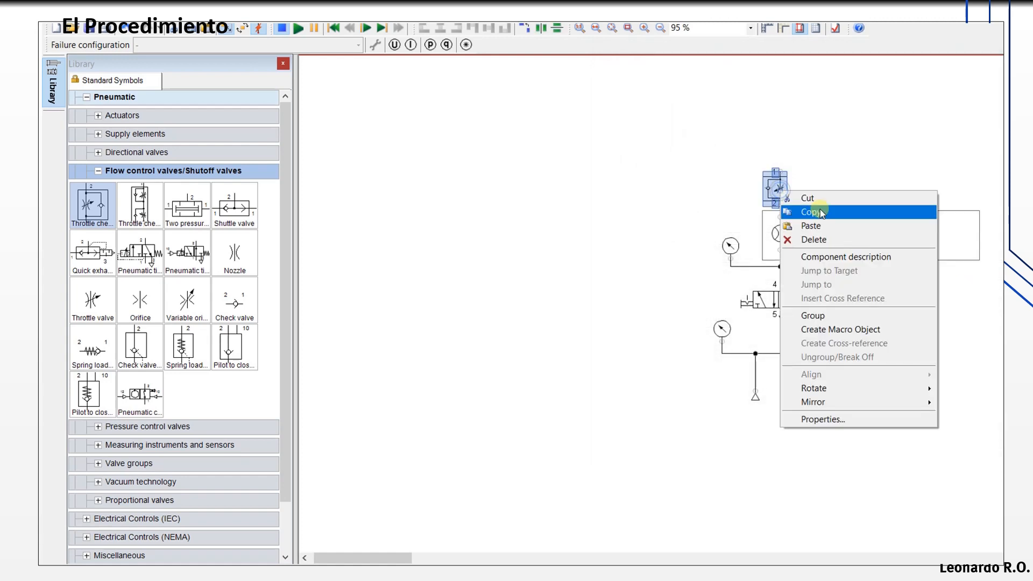
pyautogui.click(838, 210)
pyautogui.rightClick(862, 200)
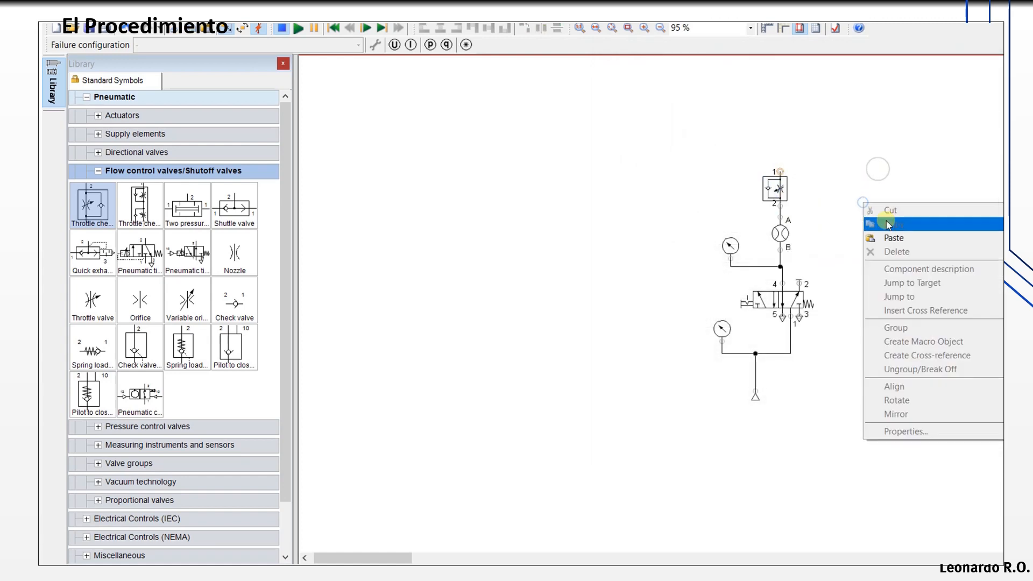
pyautogui.click(897, 238)
pyautogui.moveTo(899, 240); pyautogui.dragTo(804, 224)
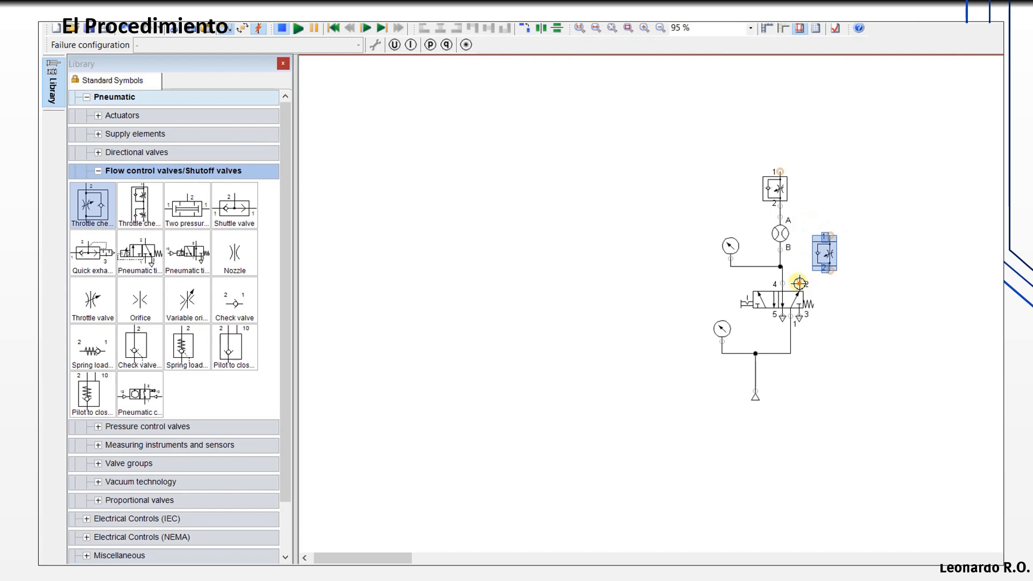
# Remove the plug from port 2 of the directional valve, connect it to the copied throttle check valve and move that valve up
pyautogui.doubleClick(799, 283)
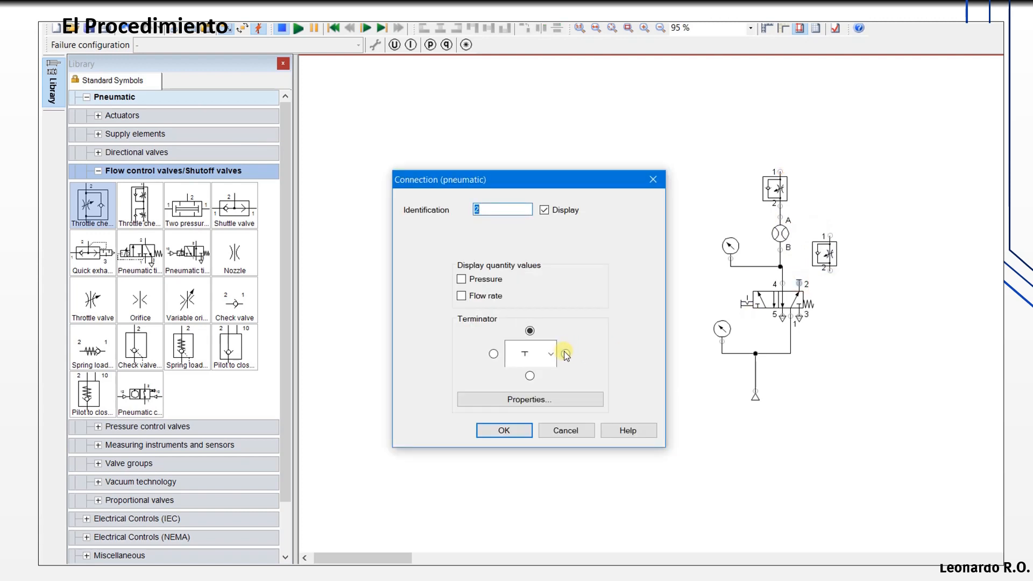
pyautogui.click(551, 354)
pyautogui.click(526, 388)
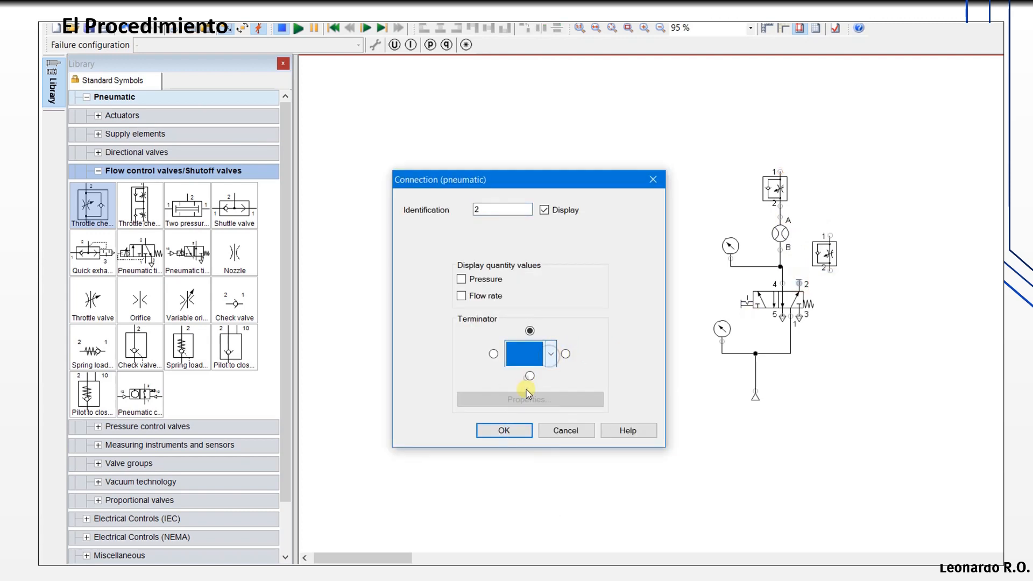
pyautogui.click(504, 430)
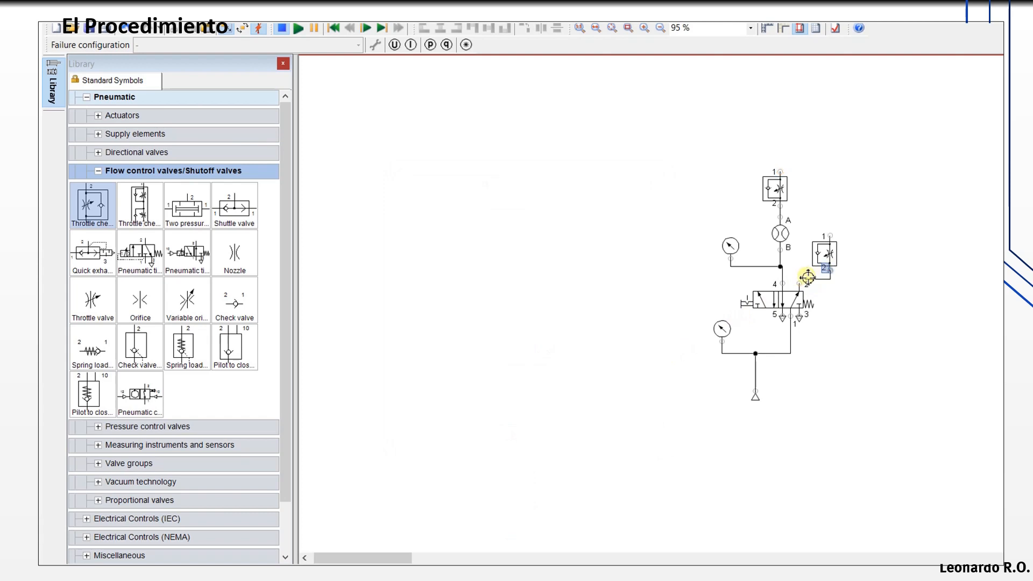
pyautogui.moveTo(808, 277); pyautogui.dragTo(822, 218)
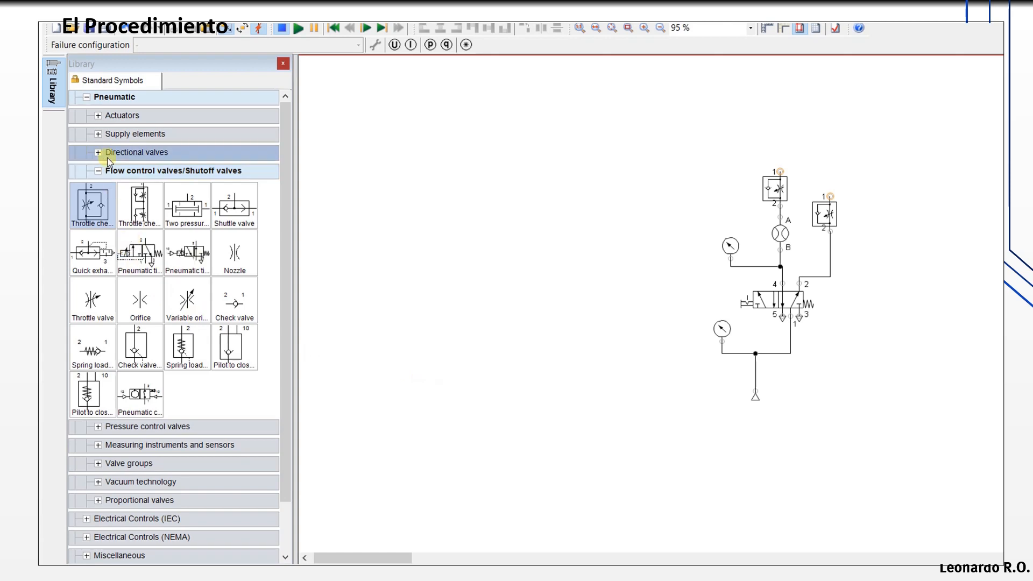
# Add a double acting cylinder above the circuit and connect its two ports to the throttle check valves
pyautogui.click(98, 171)
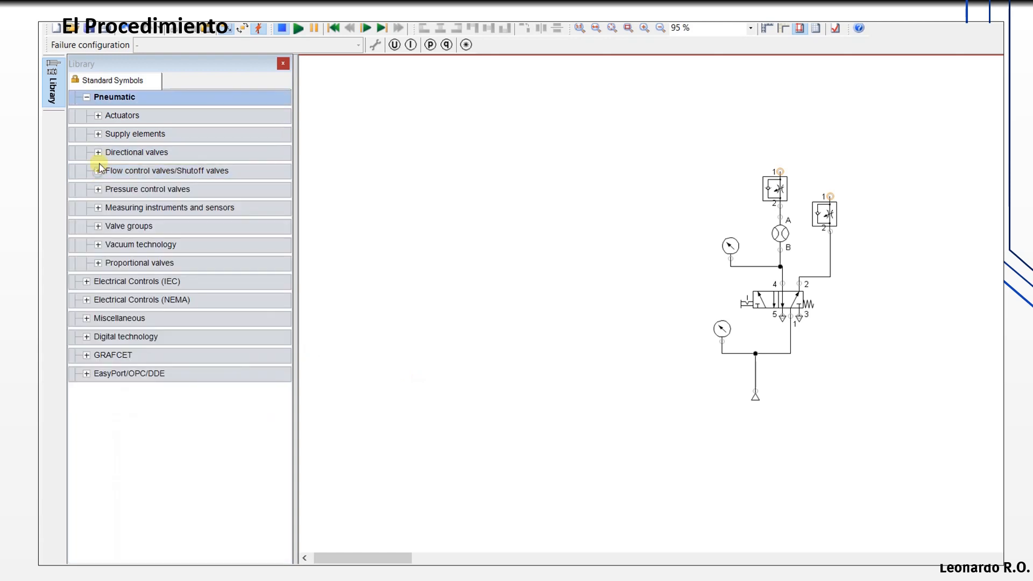
pyautogui.click(98, 116)
pyautogui.moveTo(139, 161); pyautogui.dragTo(830, 193)
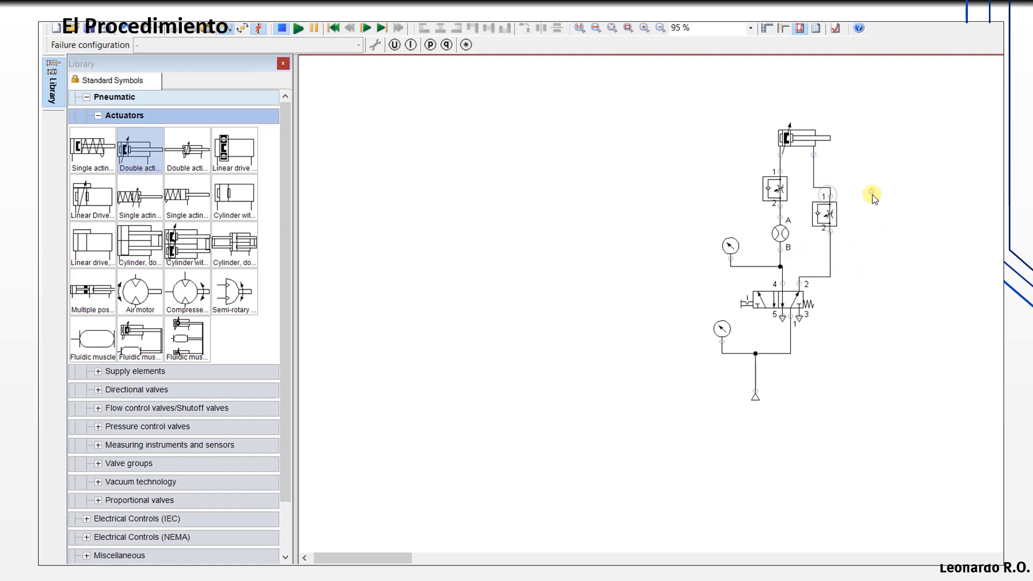
# Check the diameters in the Excel sheet and give the cylinder a 50 mm piston, a 19.9 mm rod and a 45° mounting angle
pyautogui.click(407, 573)
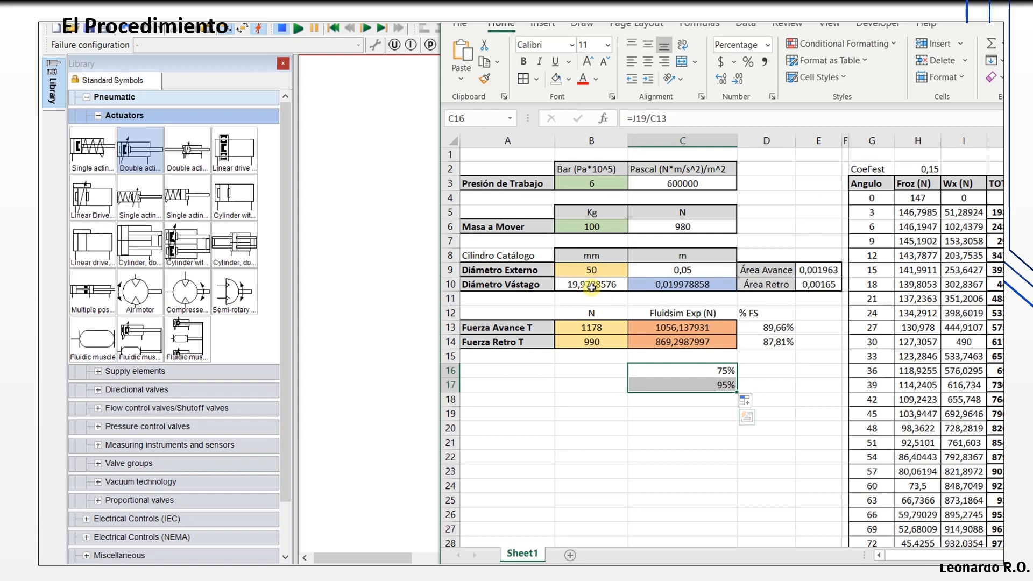
pyautogui.click(399, 245)
pyautogui.click(799, 139)
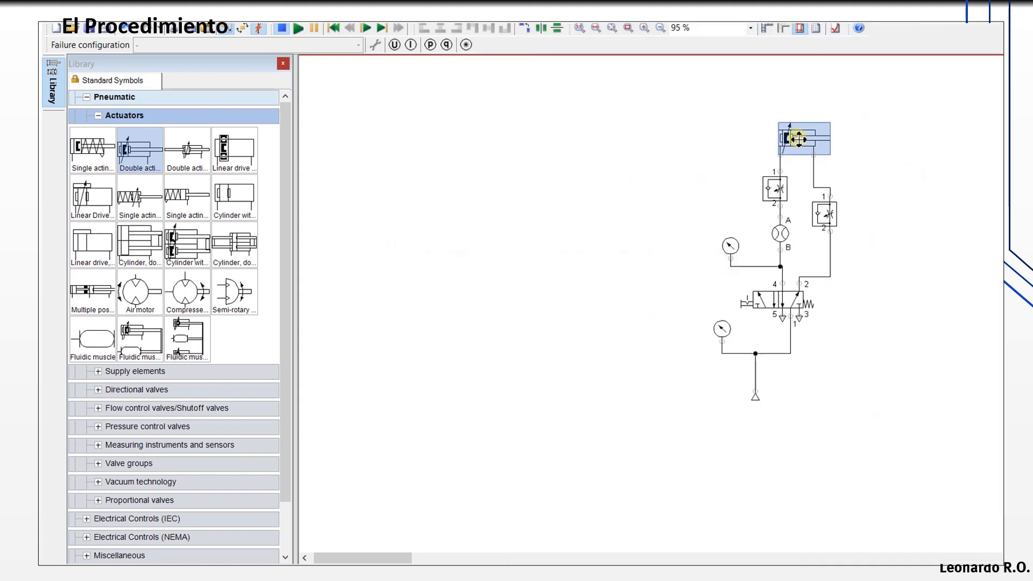
pyautogui.doubleClick(798, 139)
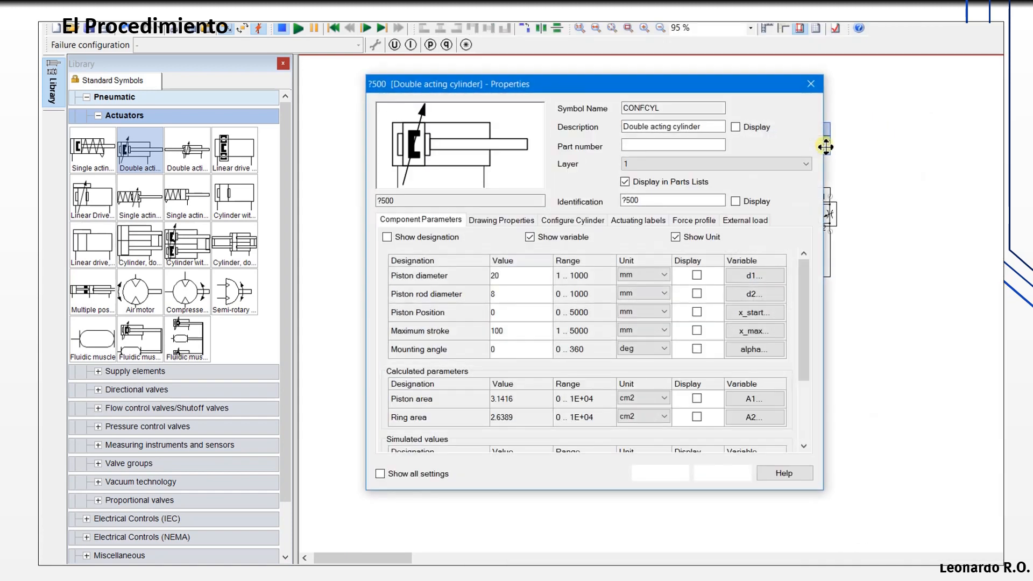
pyautogui.click(516, 276)
pyautogui.moveTo(574, 85); pyautogui.dragTo(800, 72)
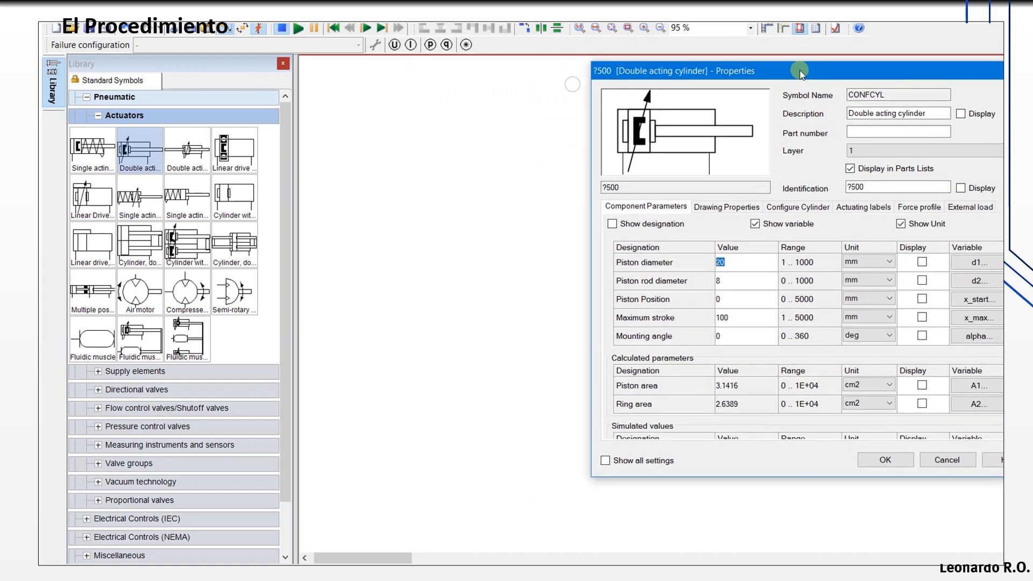
pyautogui.write('50')
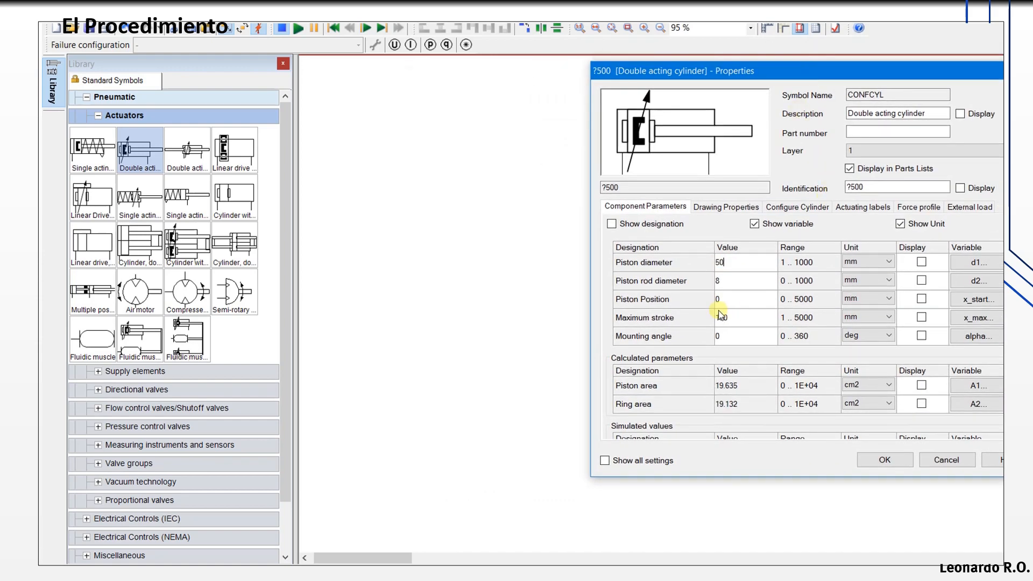
pyautogui.click(733, 280)
pyautogui.write('19.9')
pyautogui.click(723, 334)
pyautogui.write('45')
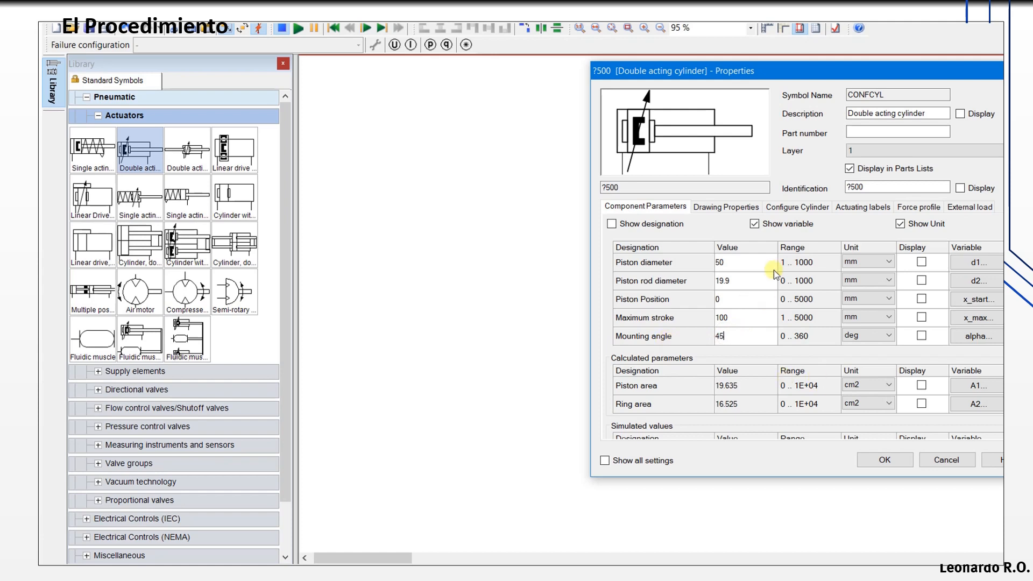
# Enter the moving mass in the cylinder's external load settings and apply the properties
pyautogui.click(964, 211)
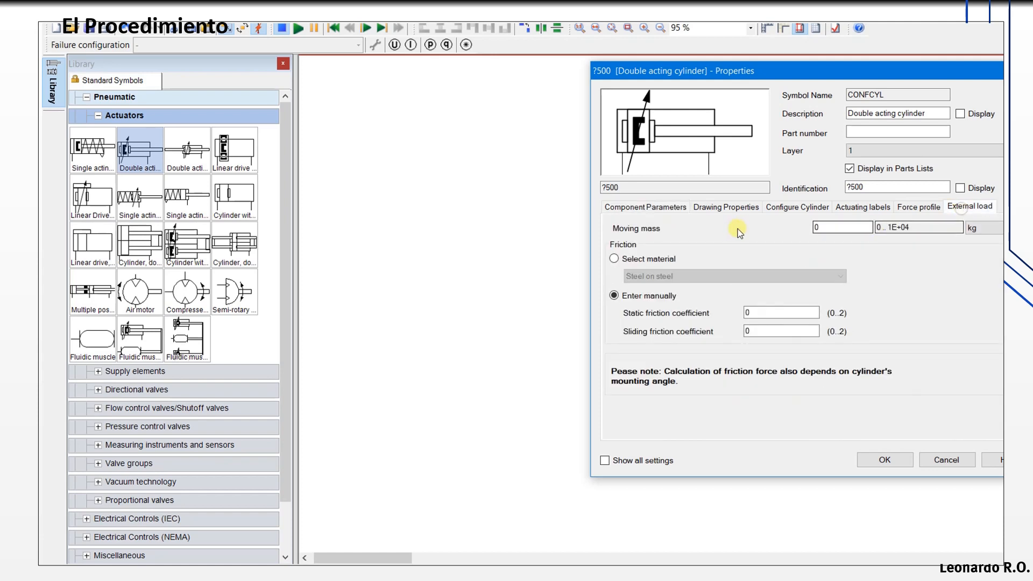
pyautogui.doubleClick(844, 231)
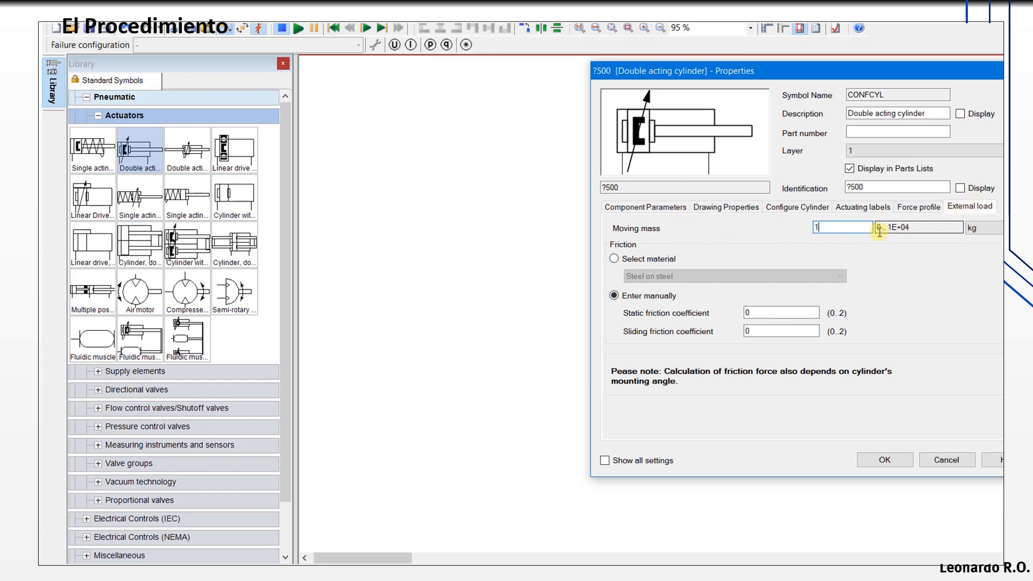
pyautogui.click(885, 459)
# Select the whole circuit and move it to the right on the drawing
pyautogui.moveTo(667, 98); pyautogui.dragTo(895, 422)
pyautogui.moveTo(764, 283); pyautogui.dragTo(855, 280)
pyautogui.click(725, 309)
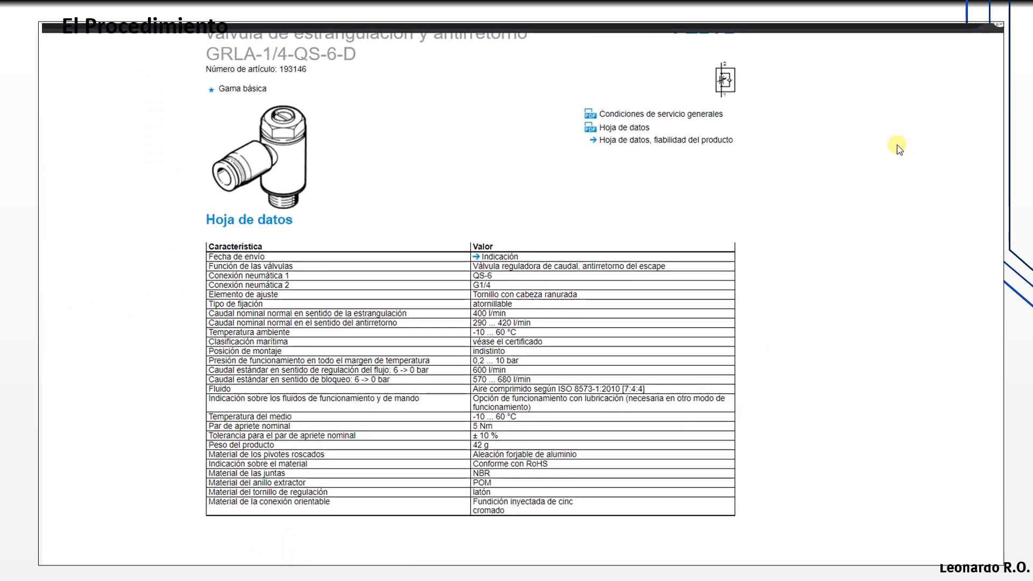
# In the Festo selection tool, close the datasheet, continue to the system overview with GRLA-1/4-QS-6-D and enable the complete work cycle
pyautogui.click(983, 47)
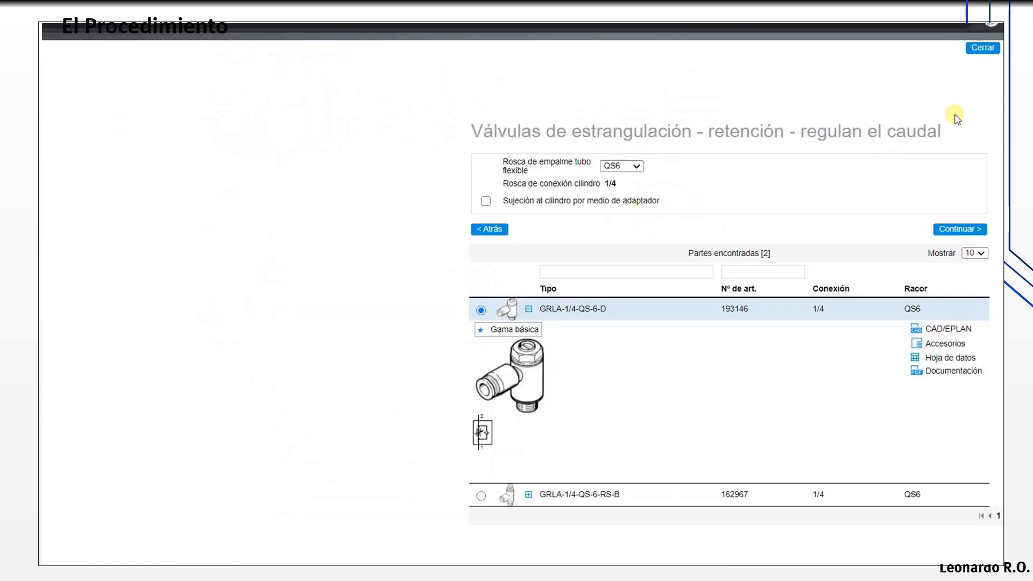
pyautogui.click(957, 230)
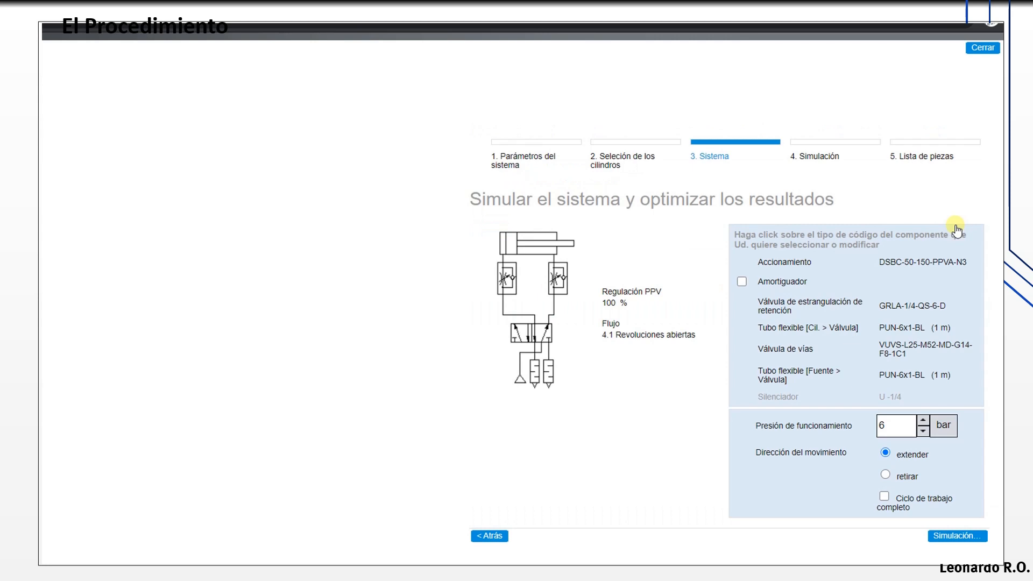
pyautogui.scroll(-2, 829, 377)
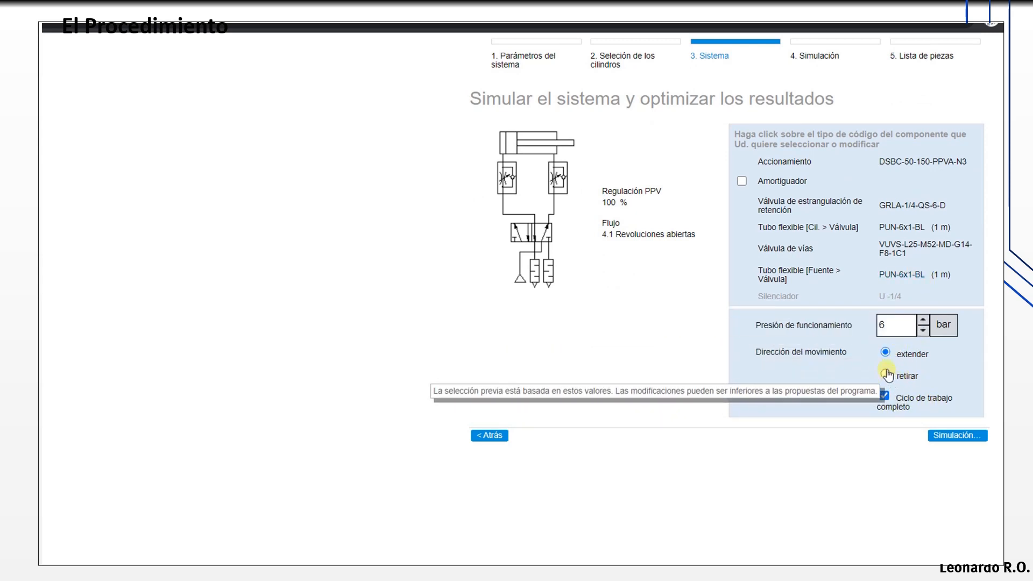
# Run the Festo system simulation, and in FluidSIM place a state diagram from the Miscellaneous symbols on the drawing
pyautogui.click(953, 435)
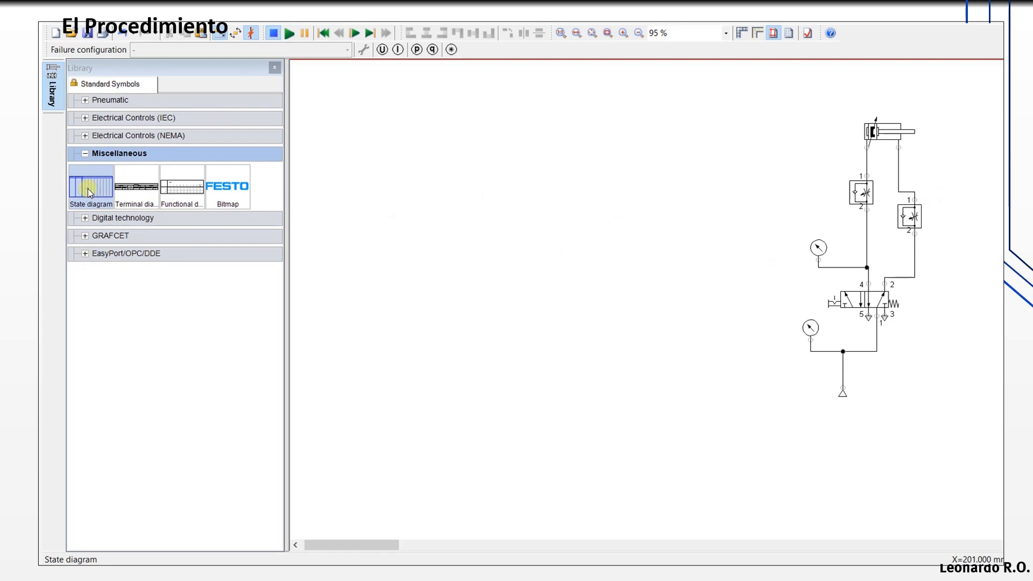
pyautogui.moveTo(89, 191); pyautogui.dragTo(560, 189)
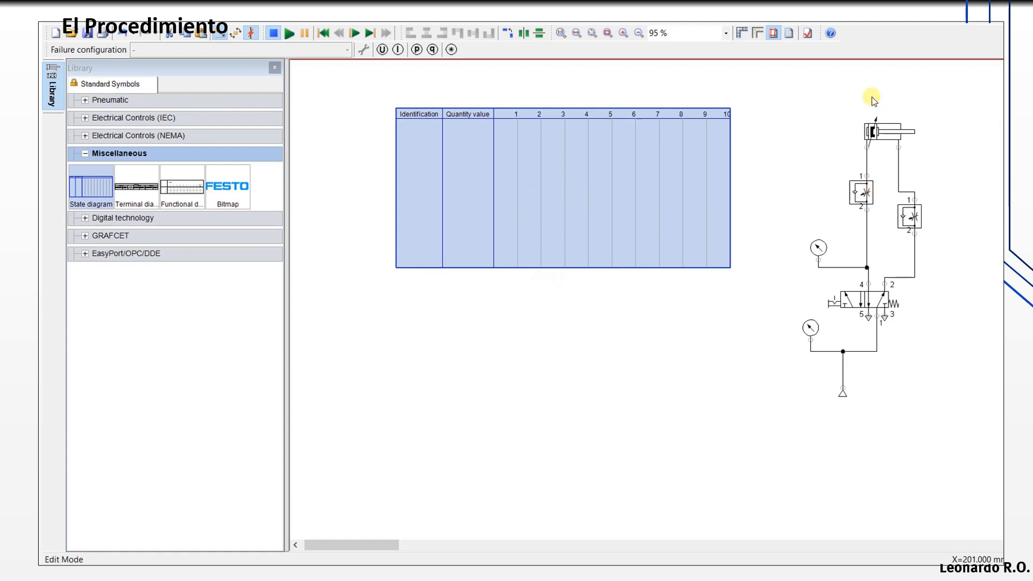
# Rearrange the drawing so the pneumatic circuit and the state diagram stand side by side, with the circuit to the left
pyautogui.moveTo(799, 99); pyautogui.dragTo(990, 438)
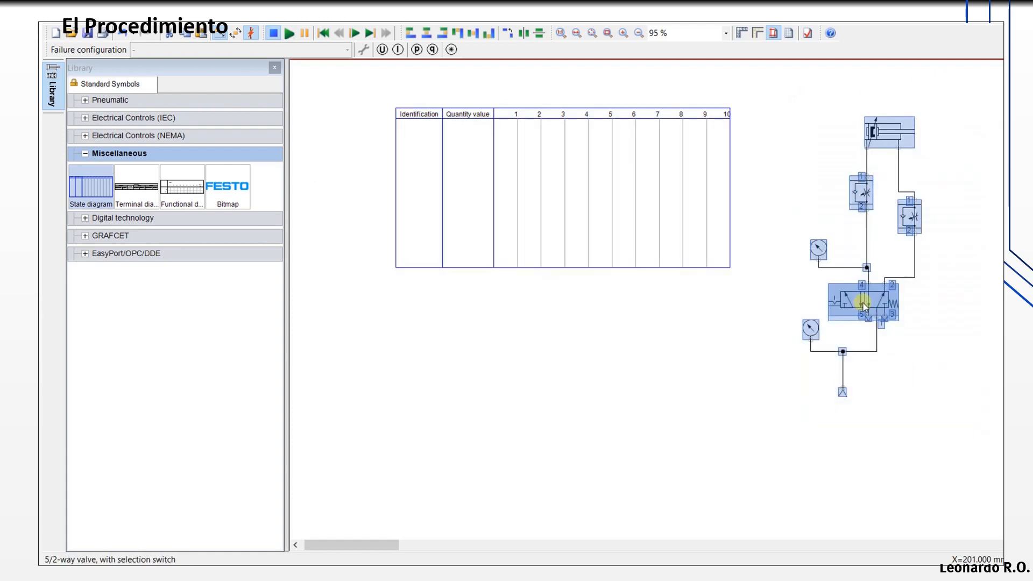
pyautogui.moveTo(863, 303); pyautogui.dragTo(391, 297)
pyautogui.click(637, 240)
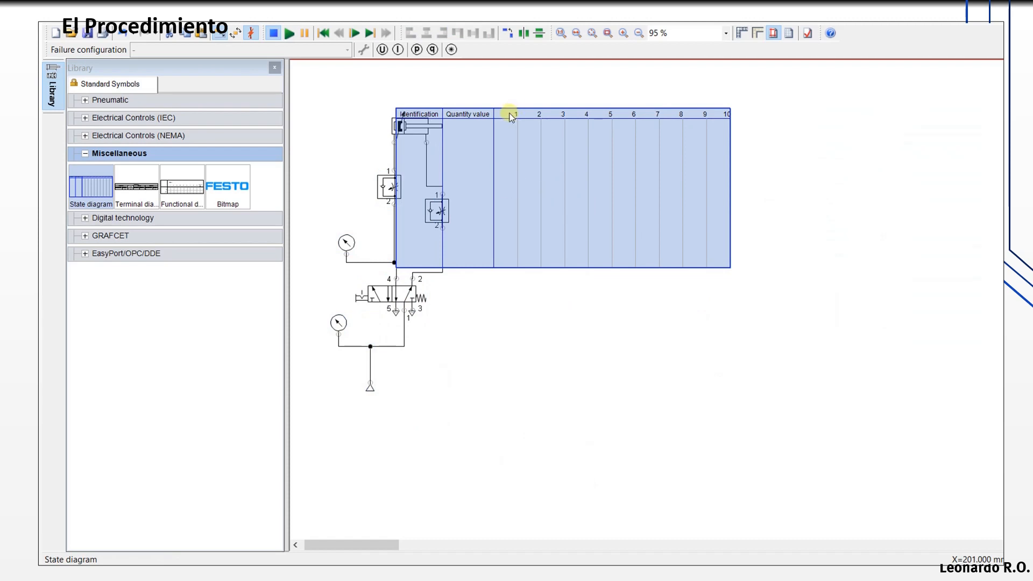
pyautogui.moveTo(511, 118); pyautogui.dragTo(837, 145)
pyautogui.click(474, 422)
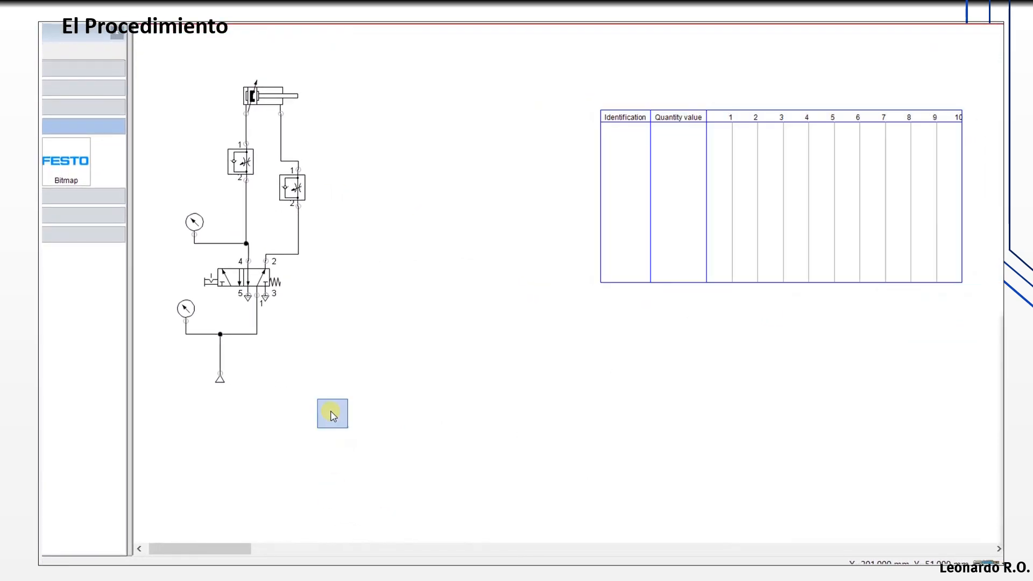
pyautogui.moveTo(332, 415); pyautogui.dragTo(157, 60)
pyautogui.moveTo(224, 249); pyautogui.dragTo(485, 270)
pyautogui.click(562, 336)
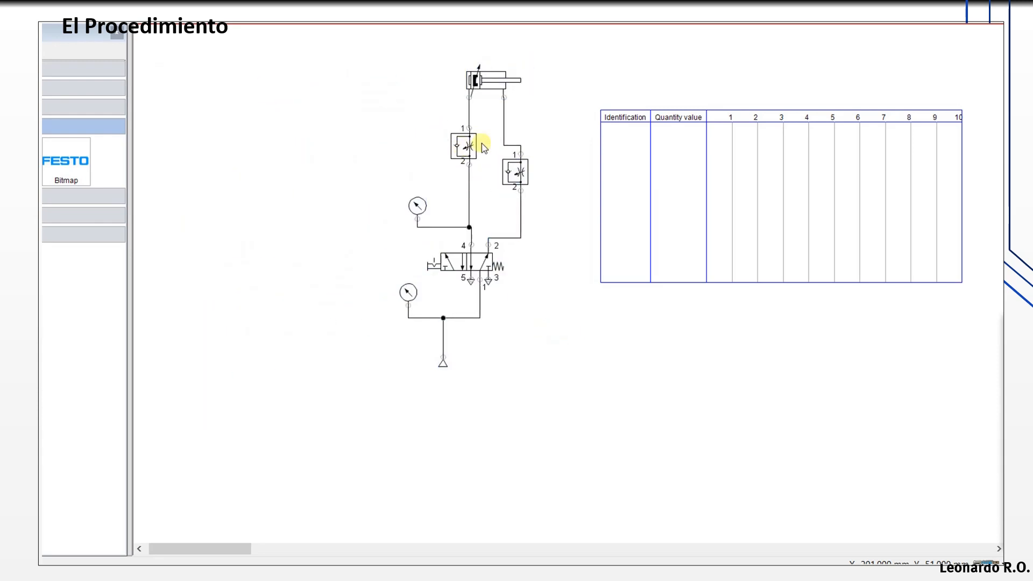
# Set the double acting cylinder's maximum stroke to 150 mm
pyautogui.moveTo(483, 86)
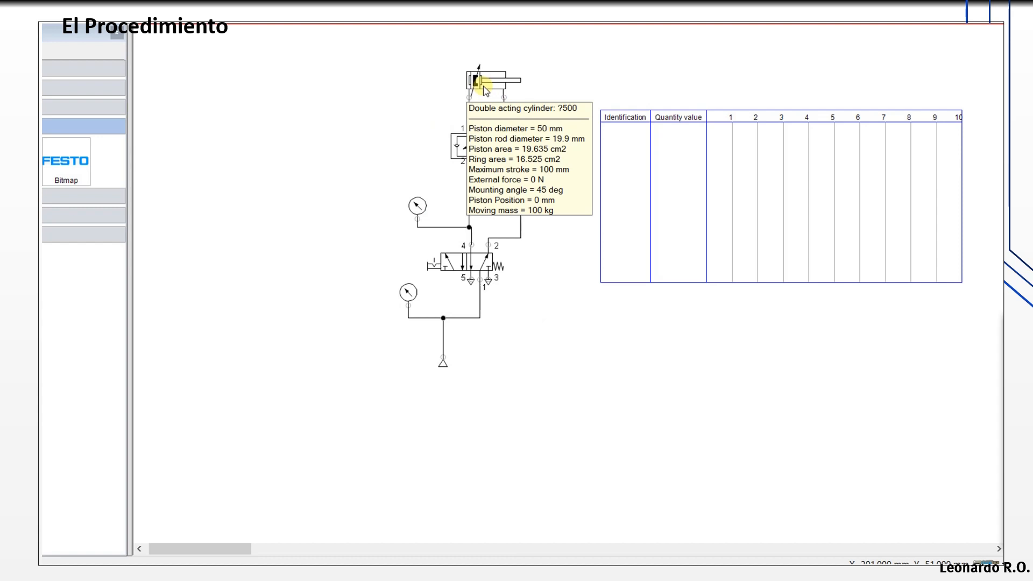
pyautogui.click(486, 90)
pyautogui.doubleClick(485, 86)
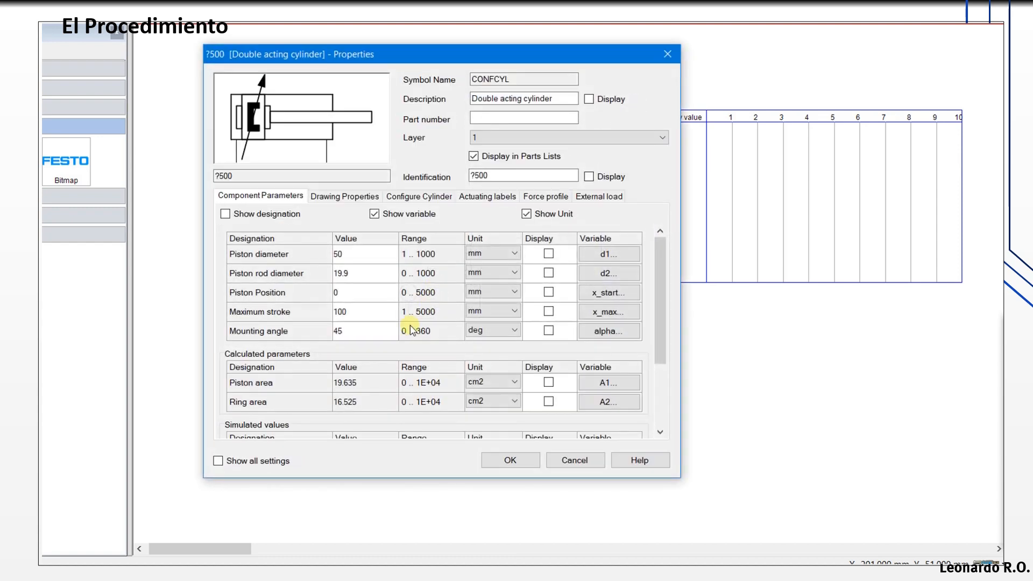
pyautogui.click(356, 314)
pyautogui.write('1')
pyautogui.click(506, 461)
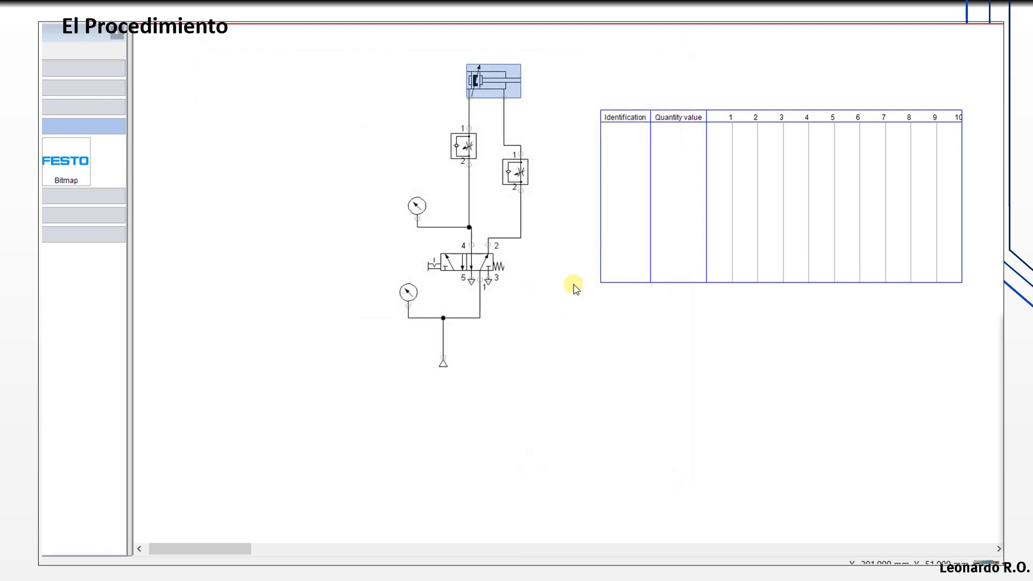
# Identify the double acting cylinder as Actuador1 and display its identification on the drawing
pyautogui.doubleClick(498, 91)
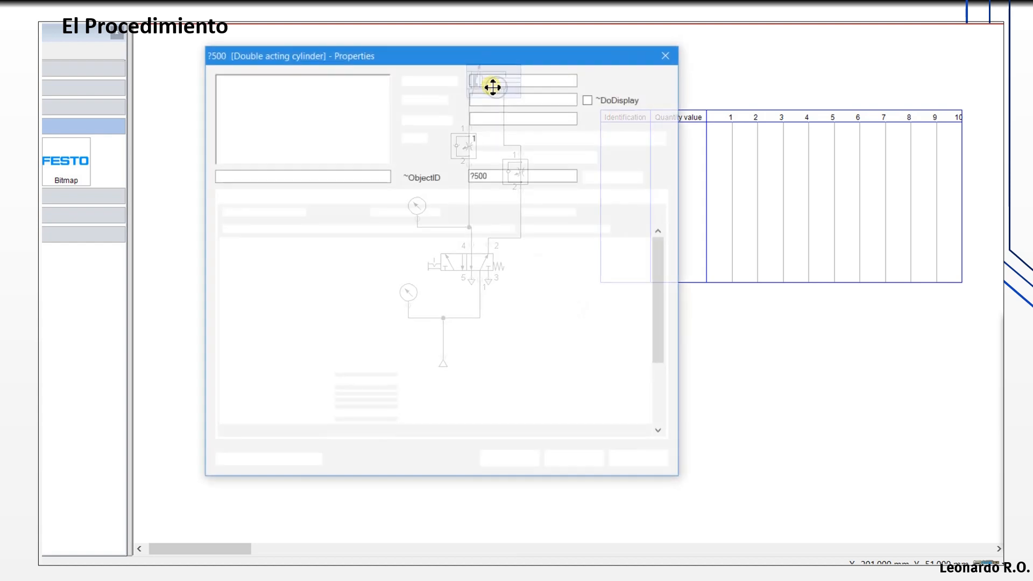
pyautogui.moveTo(497, 176); pyautogui.dragTo(479, 180)
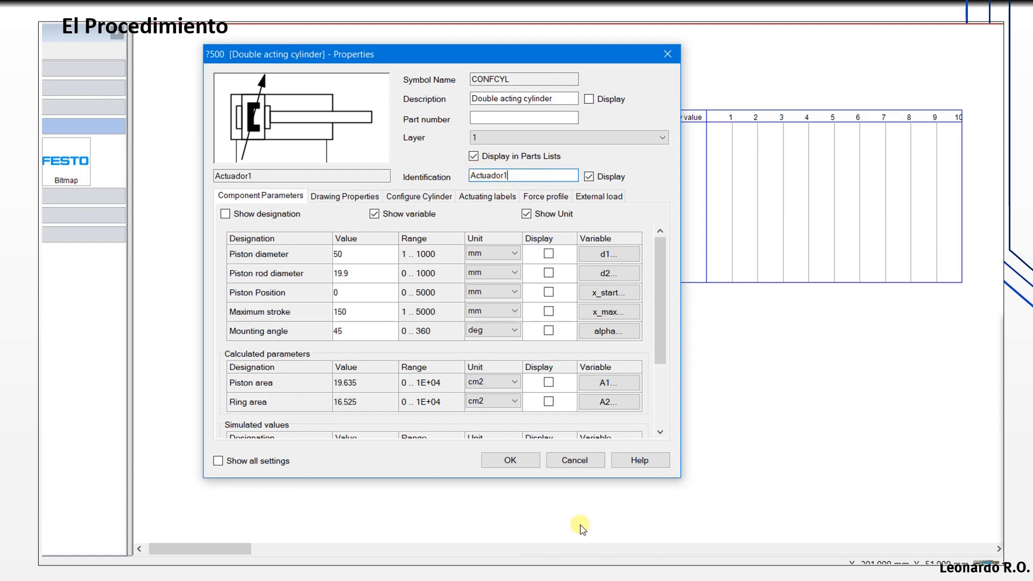
pyautogui.click(508, 463)
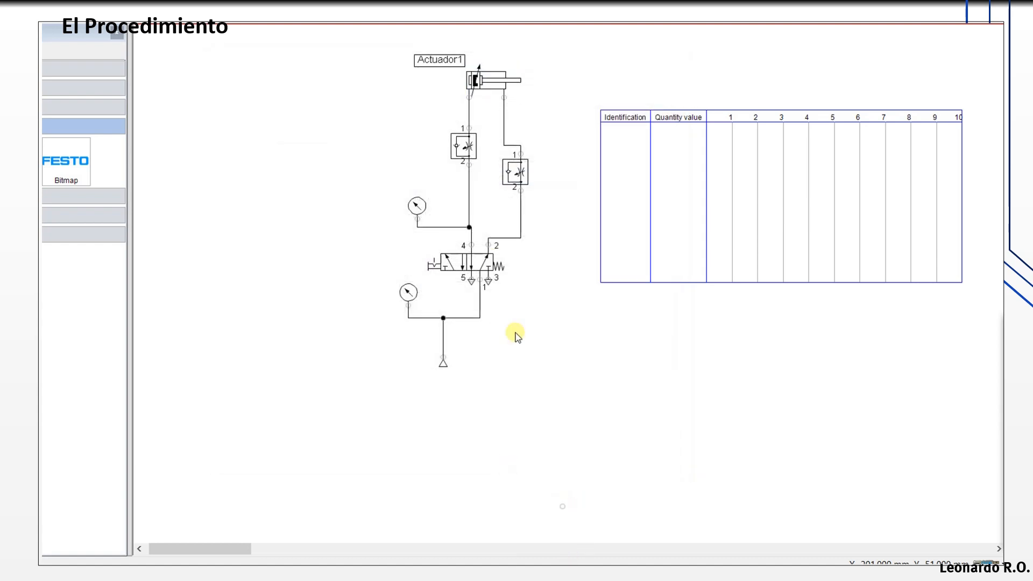
# Move the state diagram closer to the circuit and assign Actuador1 to it, recording only position, velocity and acceleration
pyautogui.moveTo(468, 149)
pyautogui.moveTo(634, 126); pyautogui.dragTo(614, 111)
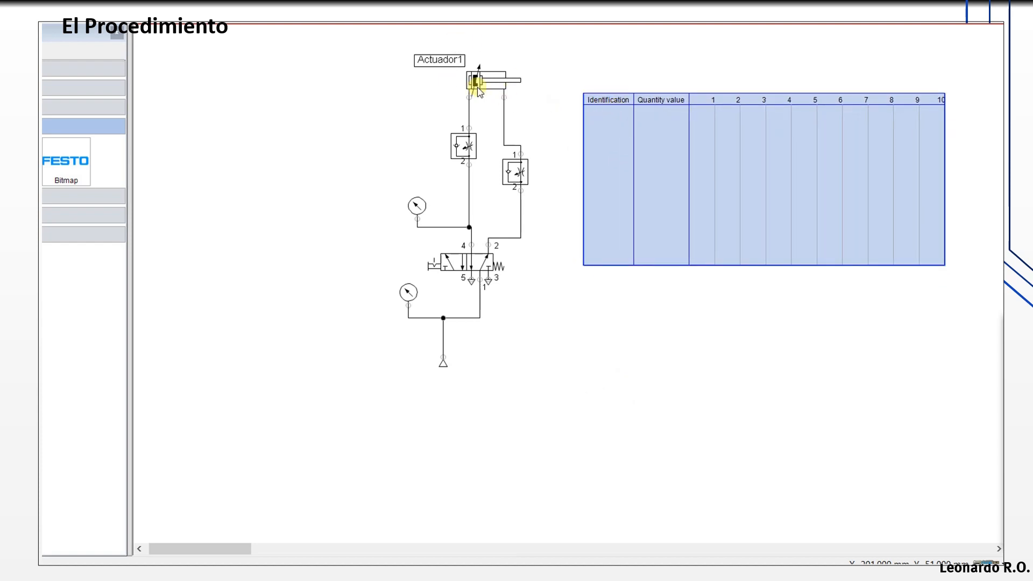
pyautogui.moveTo(486, 83)
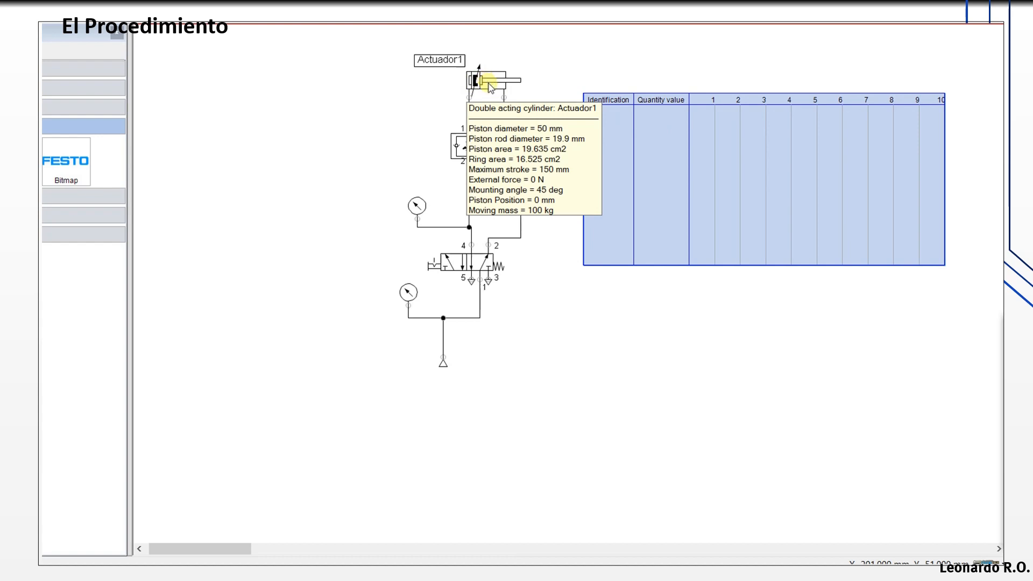
pyautogui.moveTo(491, 87); pyautogui.dragTo(616, 156)
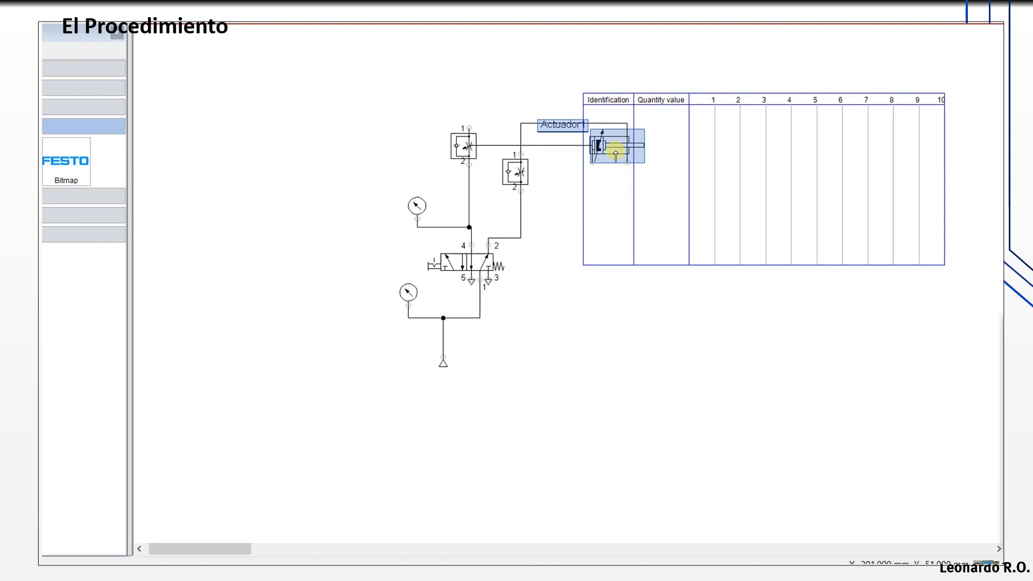
pyautogui.moveTo(616, 156); pyautogui.dragTo(617, 156)
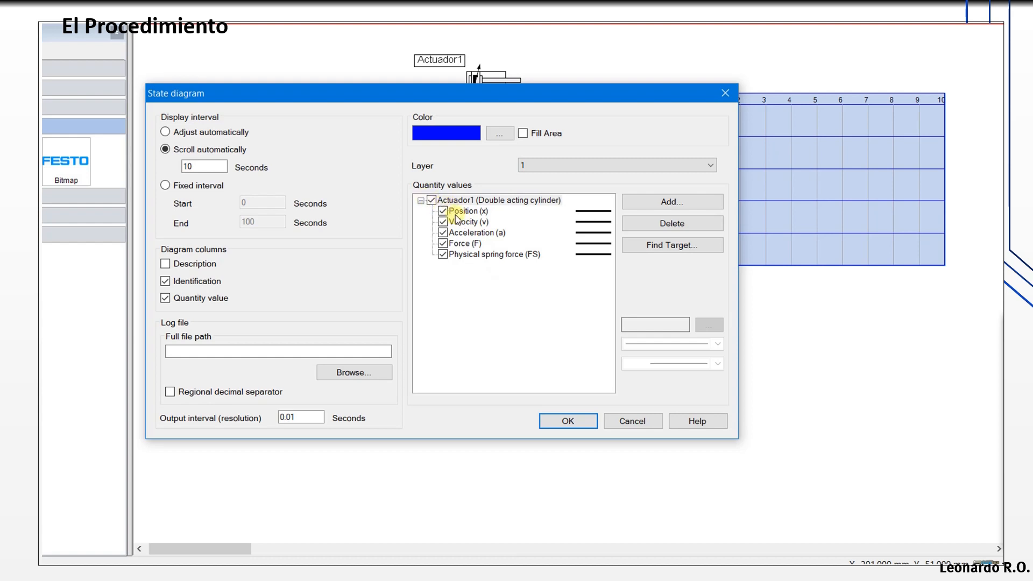
pyautogui.click(443, 244)
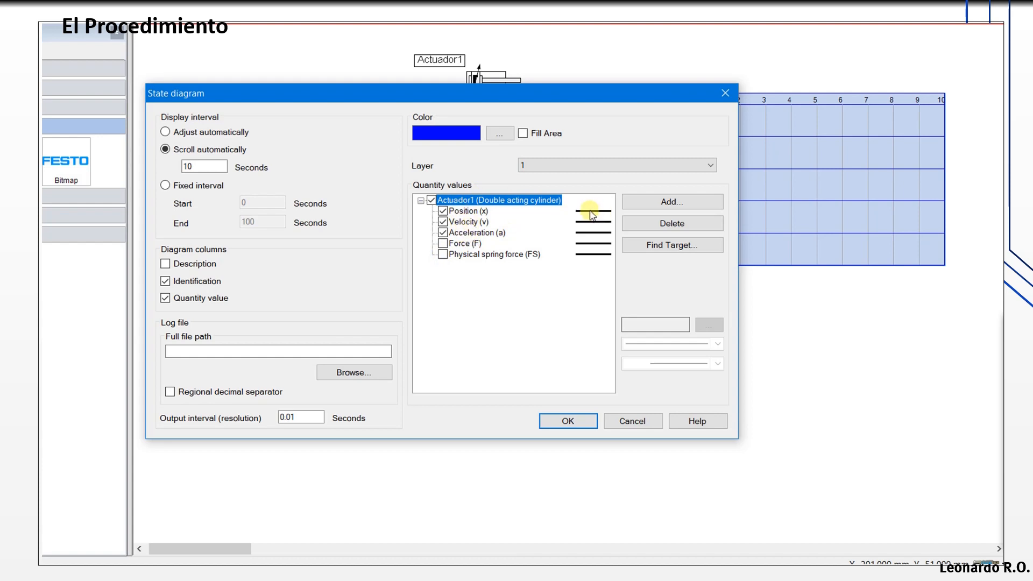
# Set the colour of Actuador1's velocity curve in the state diagram to dark green
pyautogui.click(466, 223)
pyautogui.click(709, 326)
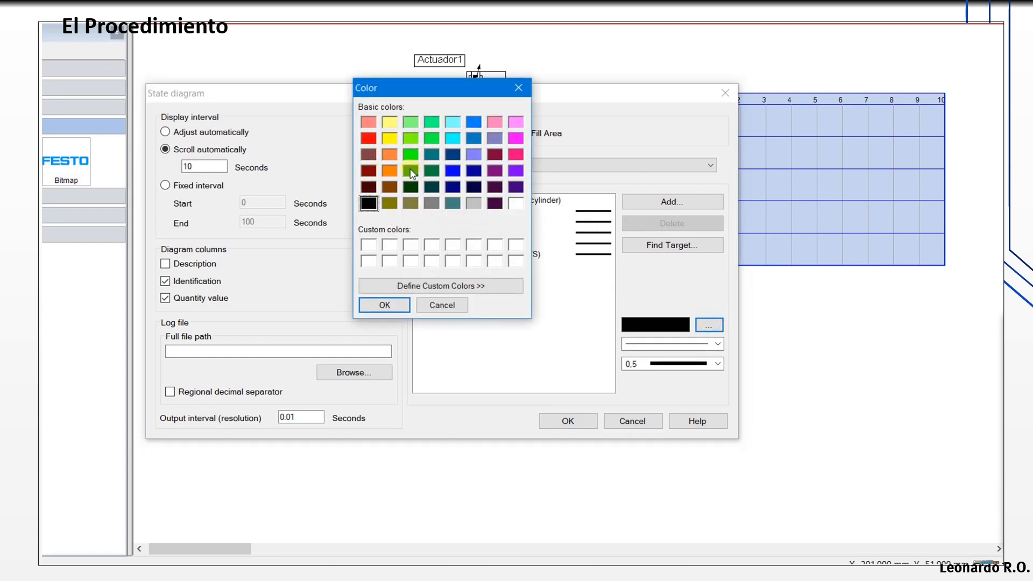
pyautogui.click(410, 171)
pyautogui.click(384, 305)
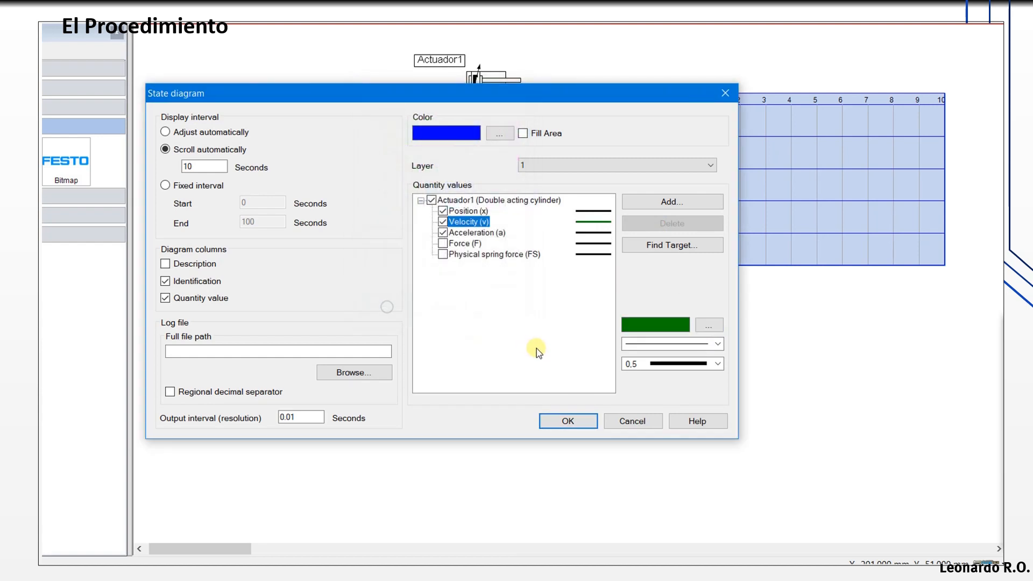
# Set the colour of Actuador1's acceleration curve to red and apply the state diagram settings
pyautogui.click(585, 232)
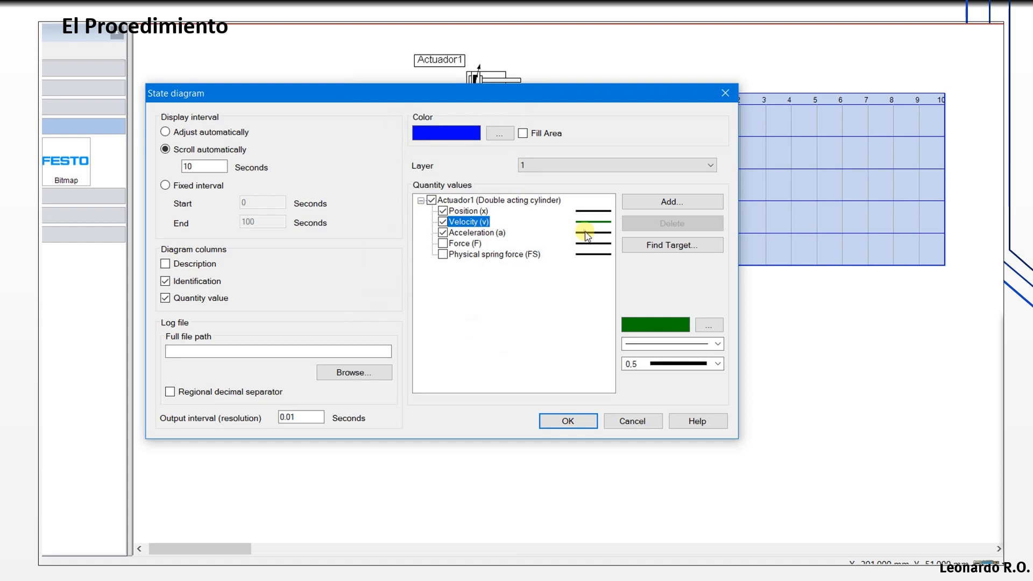
pyautogui.click(494, 232)
pyautogui.click(709, 325)
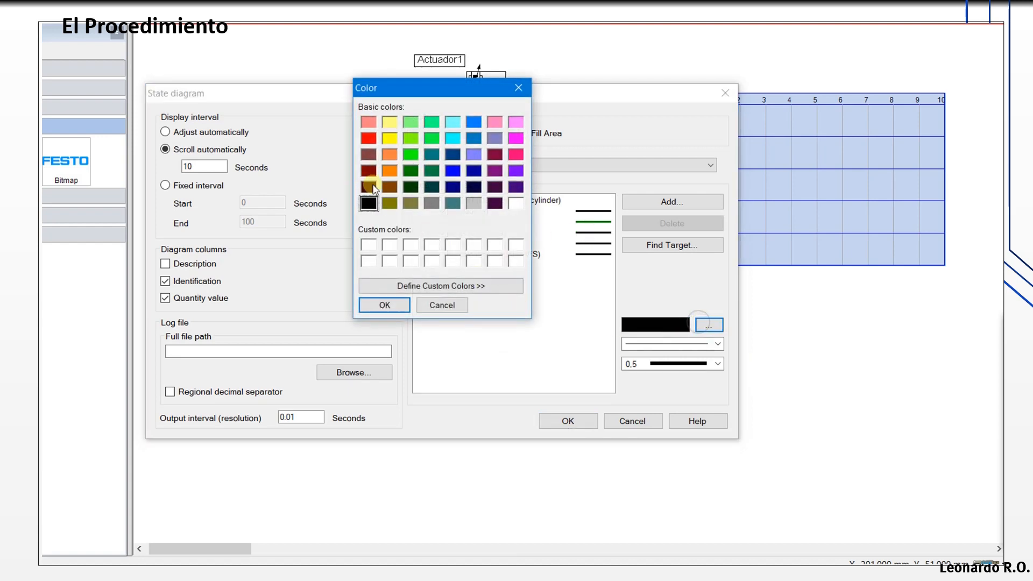
pyautogui.click(369, 143)
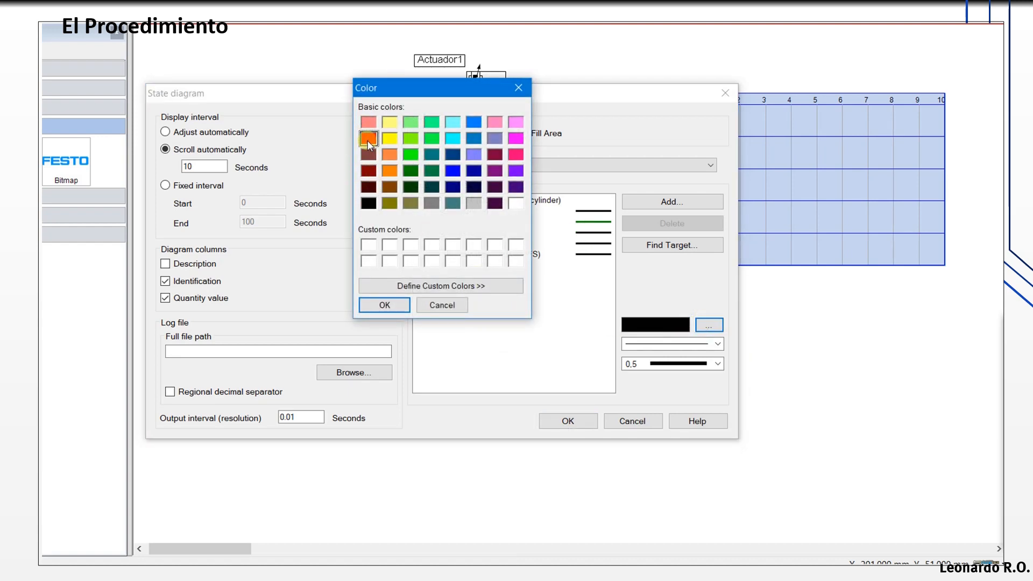
pyautogui.click(384, 305)
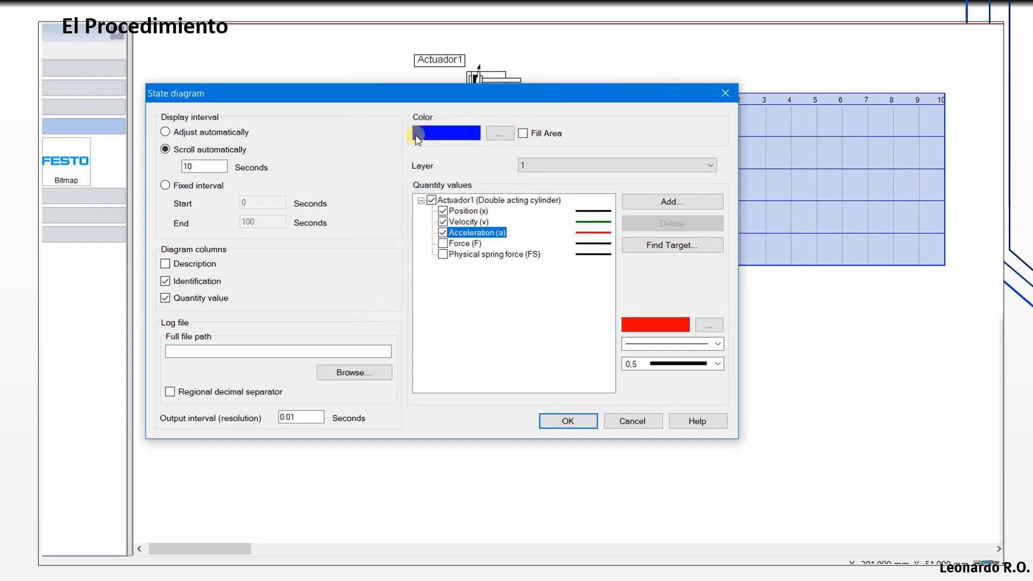
pyautogui.click(568, 422)
pyautogui.click(722, 347)
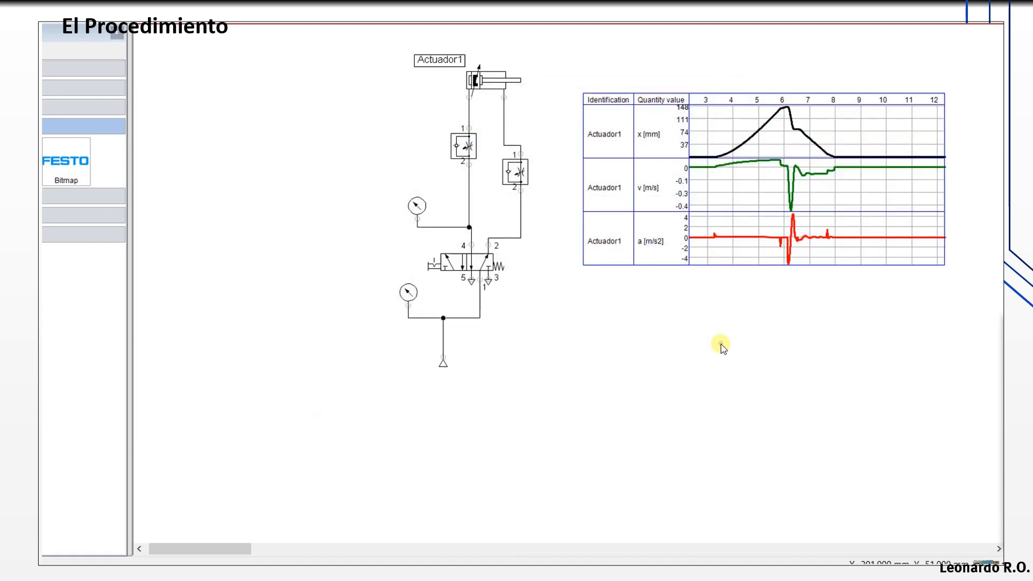
# Move the state diagram slightly up and to the left and enlarge it from its lower right corner
pyautogui.moveTo(714, 176)
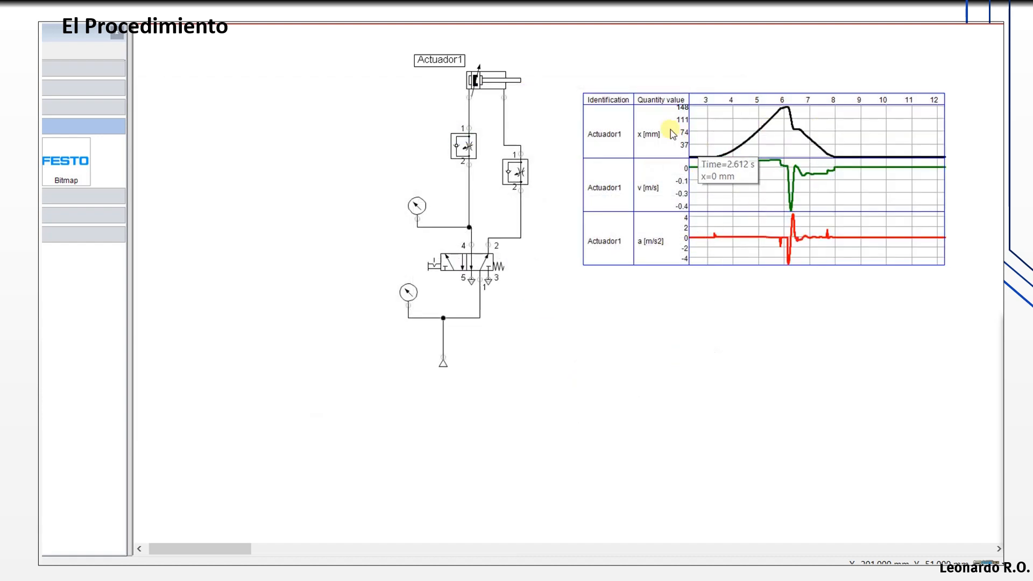
pyautogui.moveTo(599, 115); pyautogui.dragTo(582, 107)
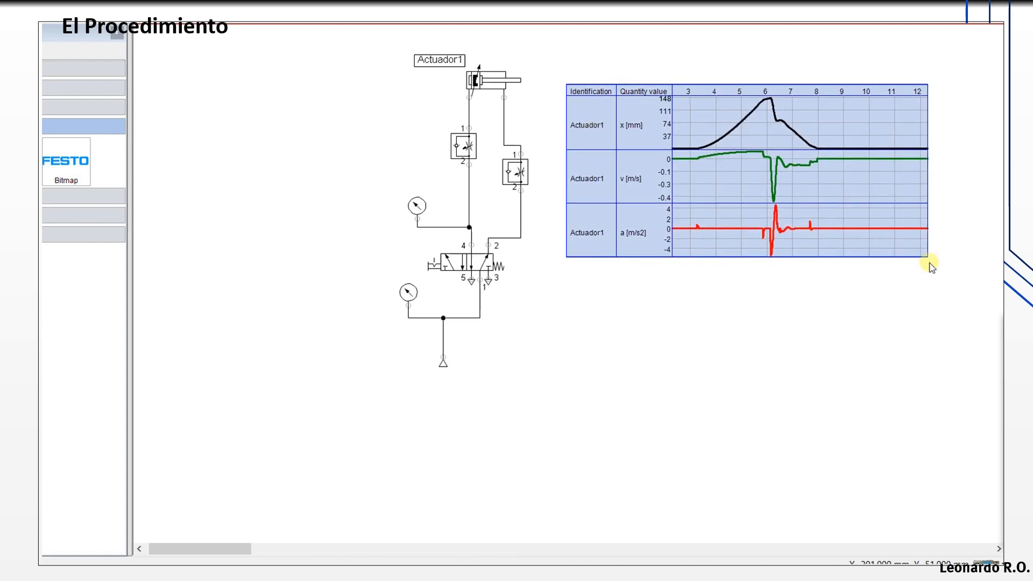
pyautogui.moveTo(928, 258); pyautogui.dragTo(972, 311)
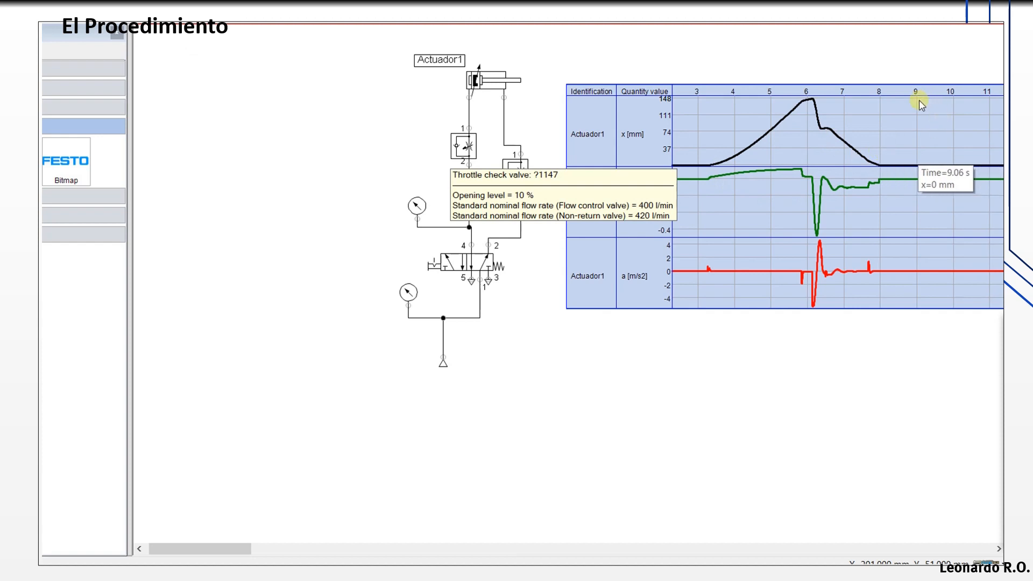
# Set the state diagram's automatic scrolling interval to 6 seconds
pyautogui.doubleClick(690, 123)
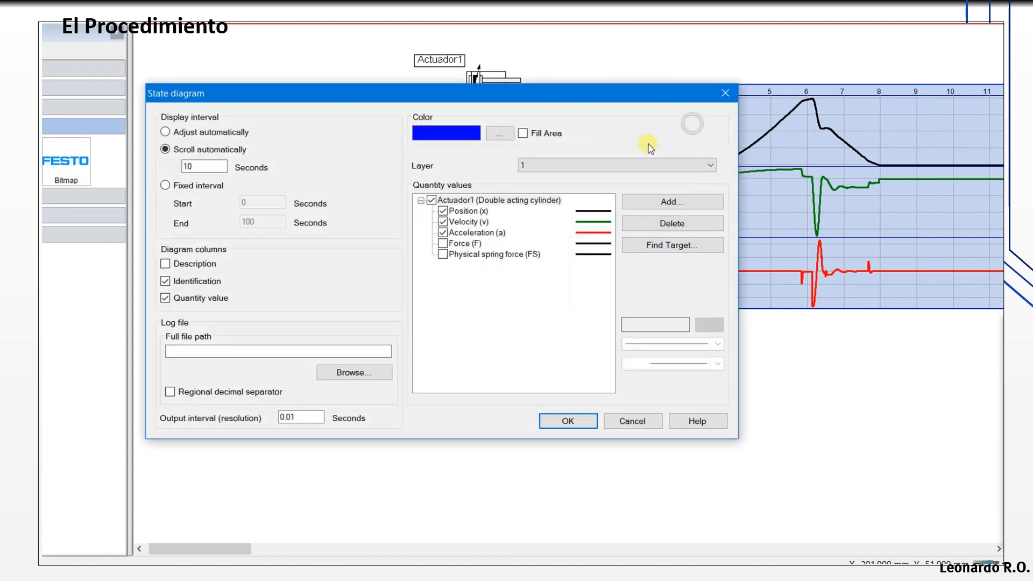
pyautogui.doubleClick(198, 167)
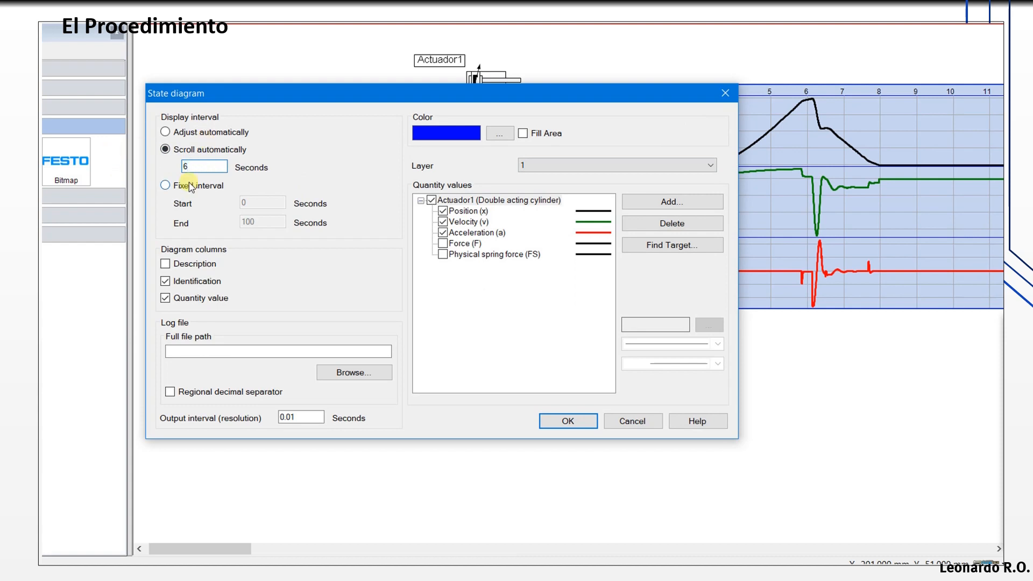
pyautogui.click(568, 421)
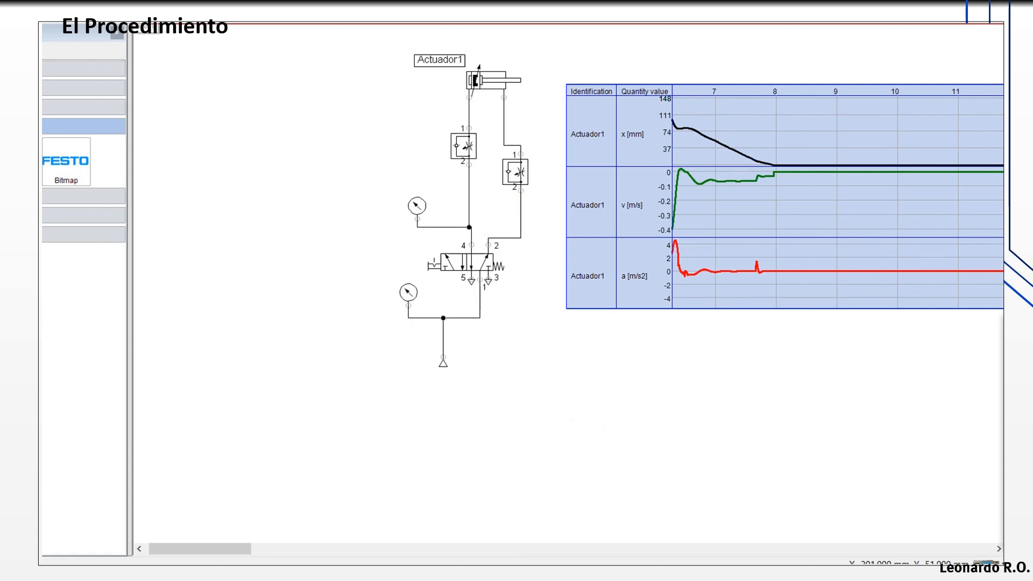
# Run the simulation, switch the 5/2-way valve to extend and retract the cylinder twice, and stop it
pyautogui.press('F9')
pyautogui.click(470, 269)
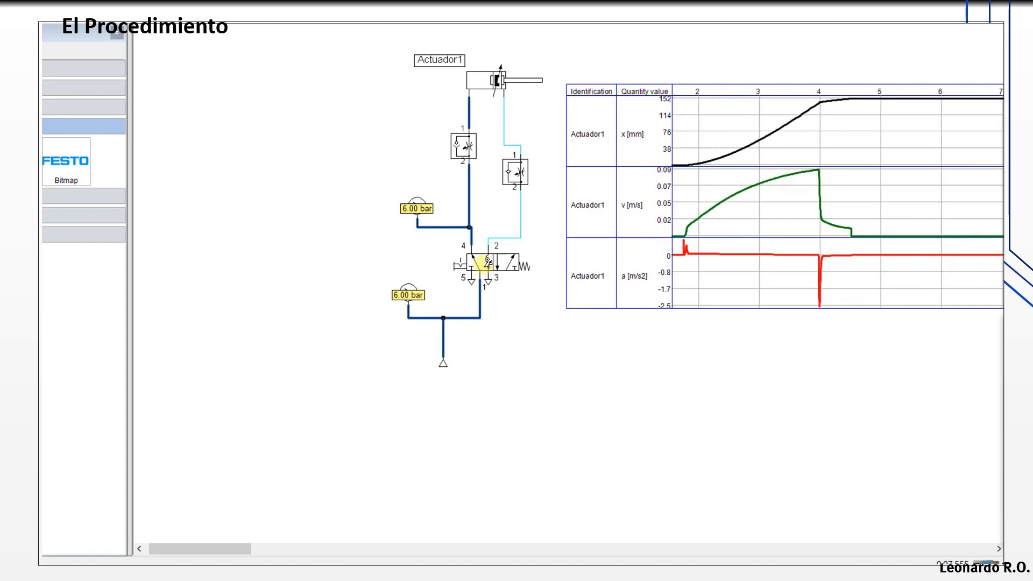
pyautogui.click(510, 263)
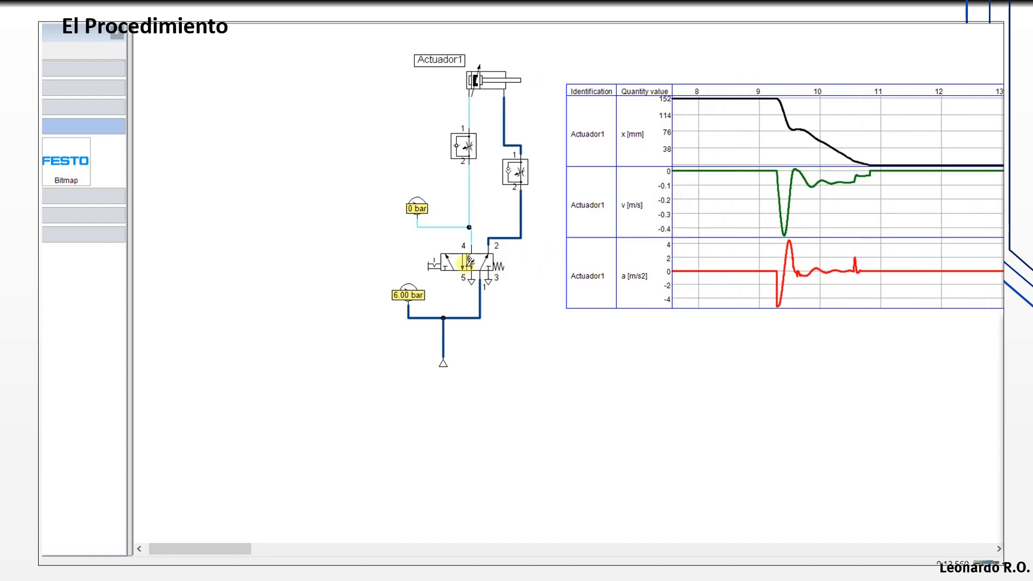
pyautogui.click(468, 262)
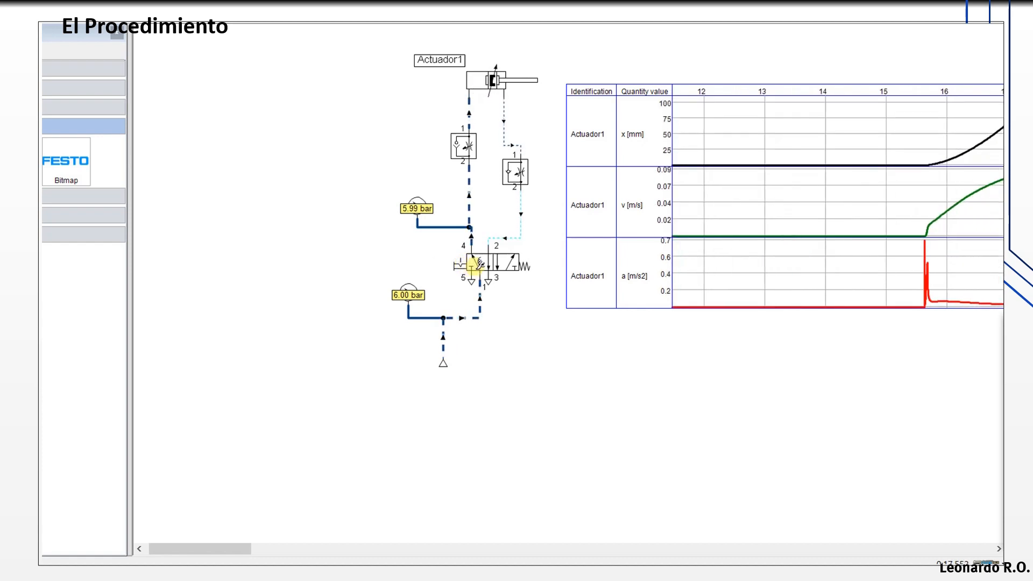
pyautogui.click(476, 265)
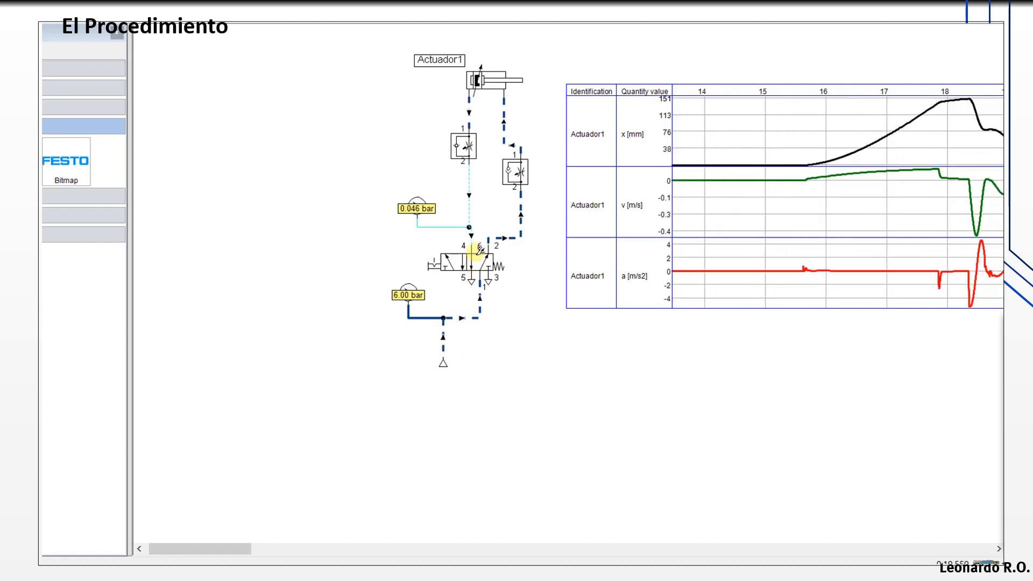
pyautogui.press('F5')
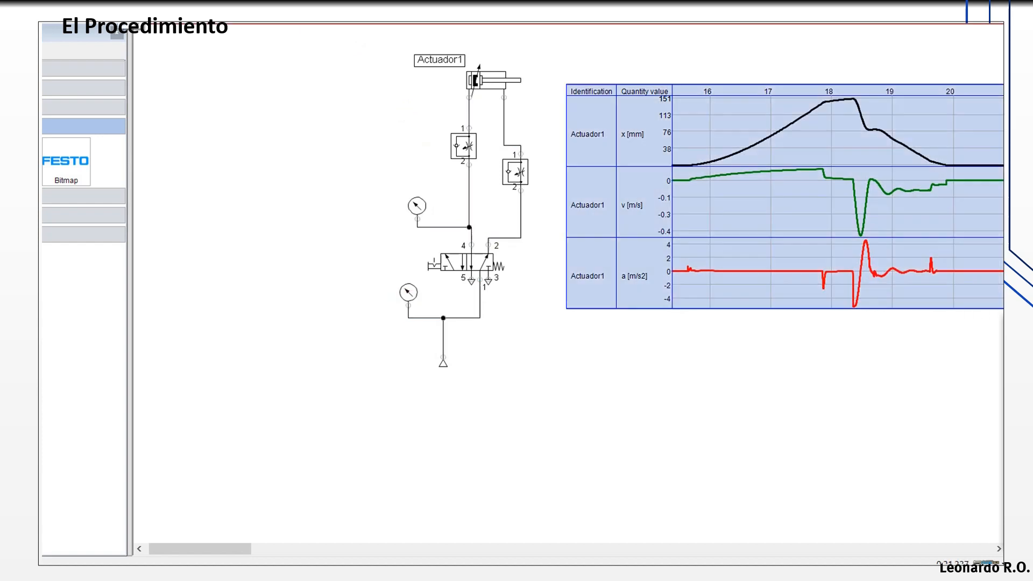
# Enlarge the state diagram from its lower-left corner and place it beside the circuit, close to the cylinder
pyautogui.click(694, 431)
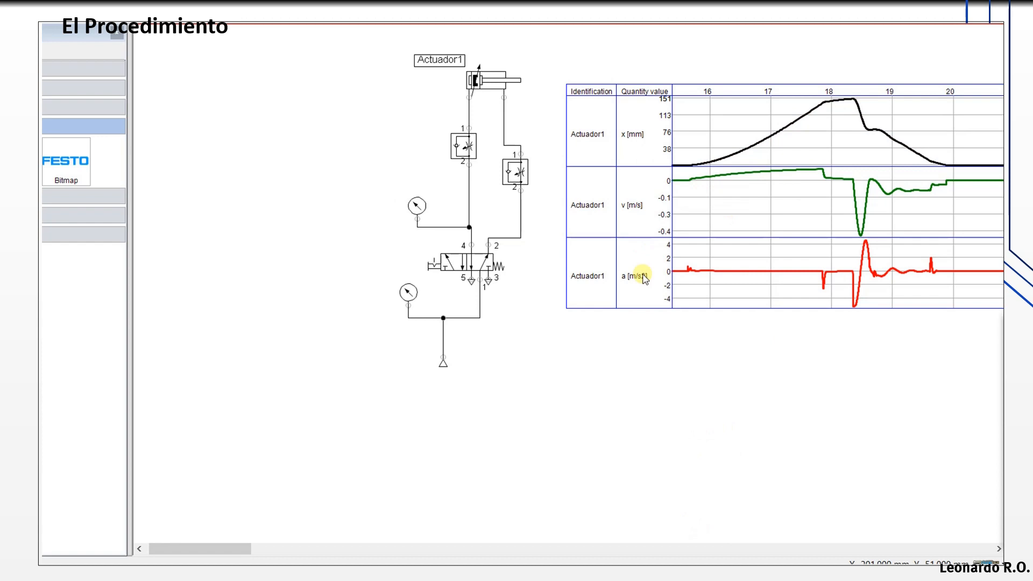
pyautogui.moveTo(594, 113); pyautogui.dragTo(574, 104)
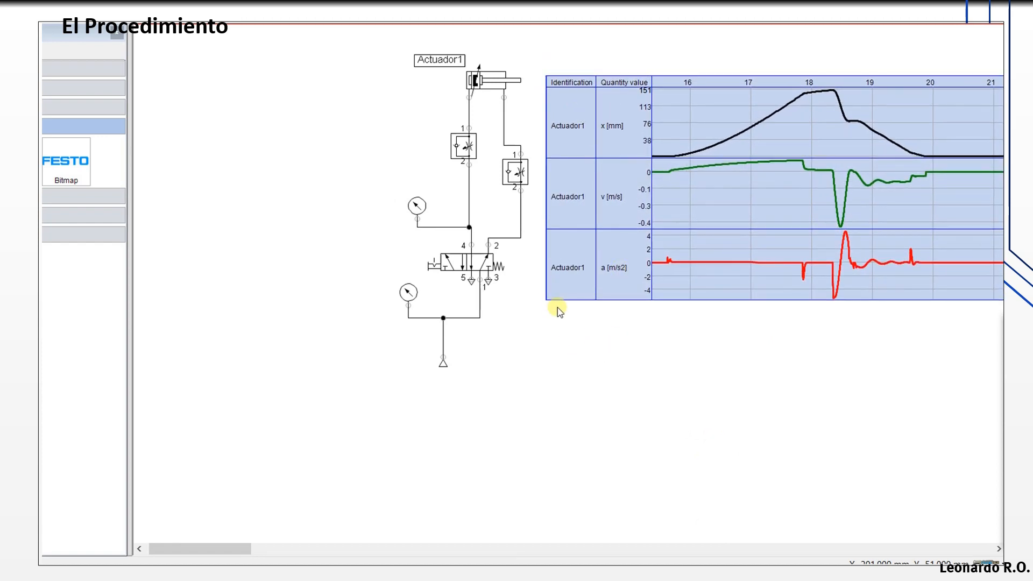
pyautogui.moveTo(547, 299); pyautogui.dragTo(437, 353)
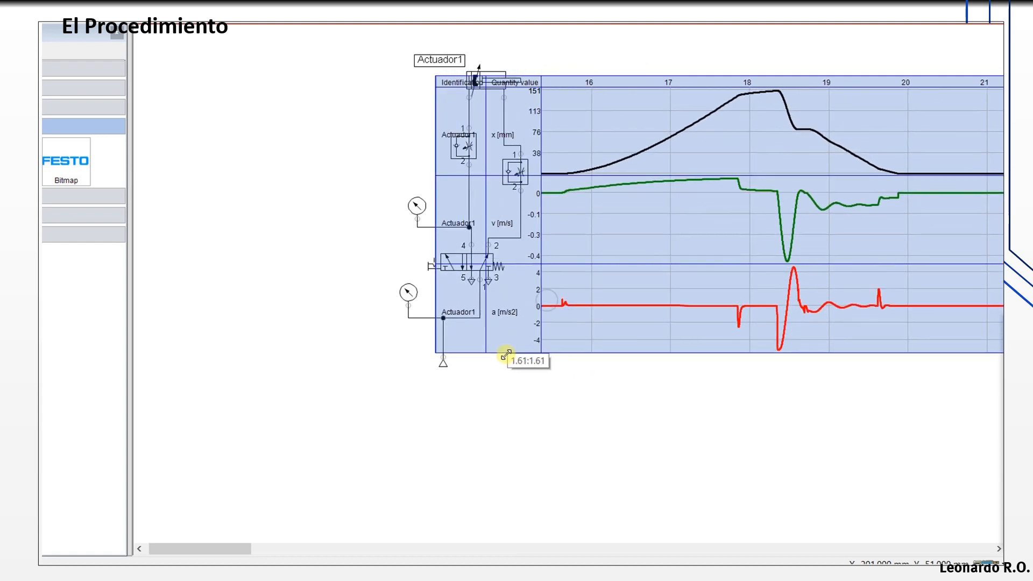
pyautogui.moveTo(611, 259)
pyautogui.moveTo(611, 259); pyautogui.dragTo(715, 251)
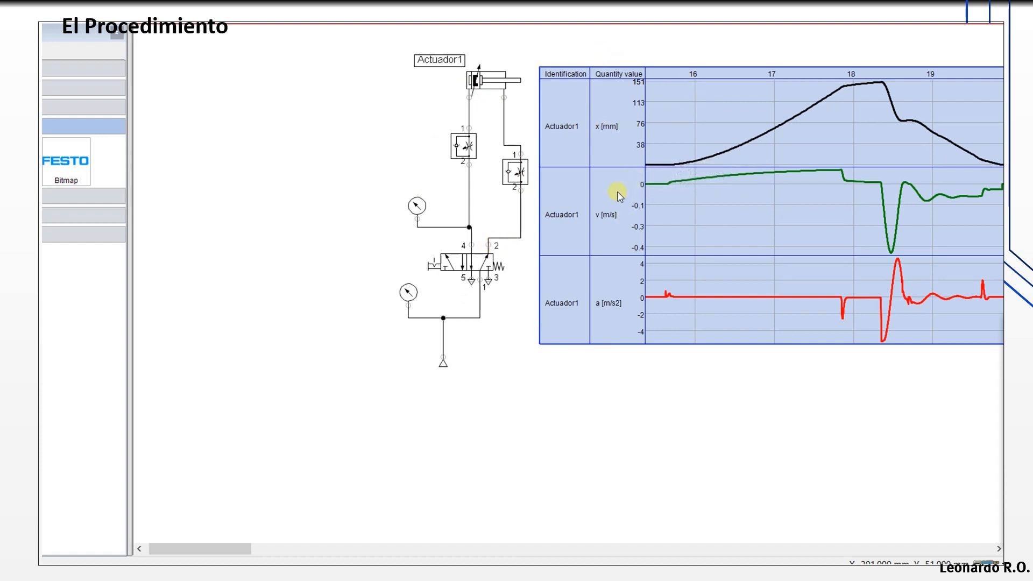
pyautogui.moveTo(603, 196); pyautogui.dragTo(585, 195)
# Compare the cylinder's position and velocity curves with the GSED travel/velocity chart, and bring up the force calculation workbook in Excel
pyautogui.moveTo(654, 167)
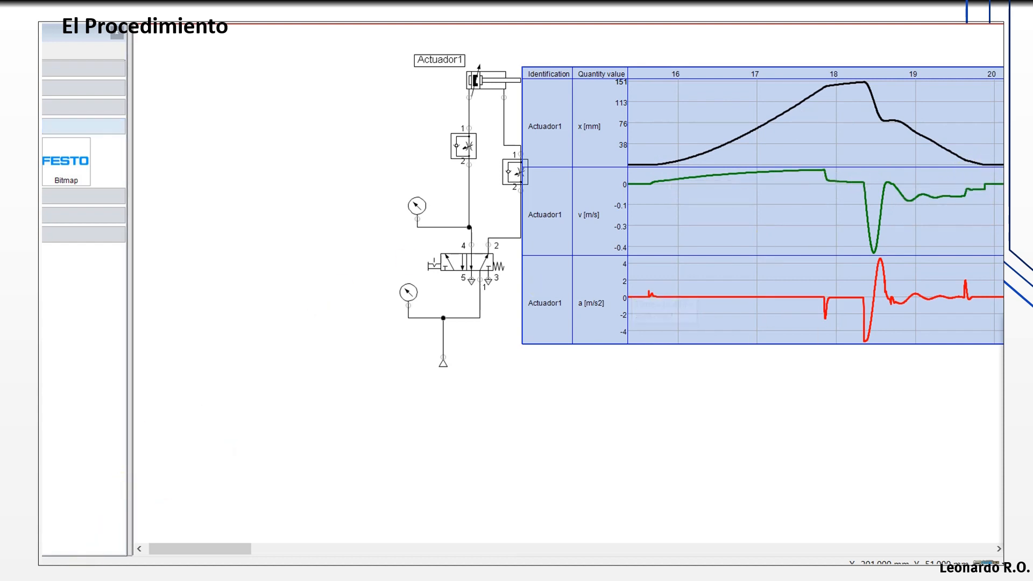
pyautogui.moveTo(850, 98)
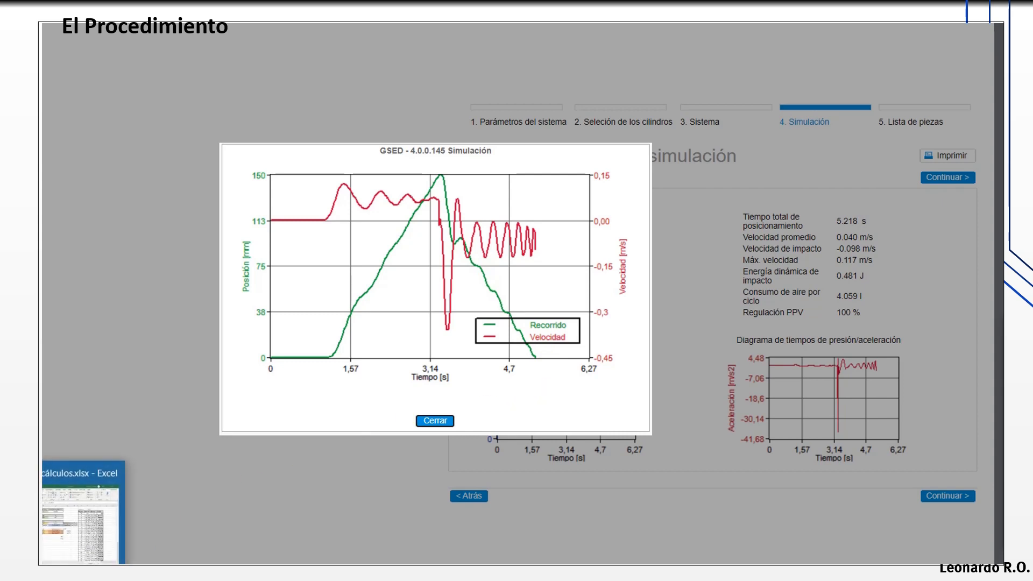
pyautogui.click(27, 574)
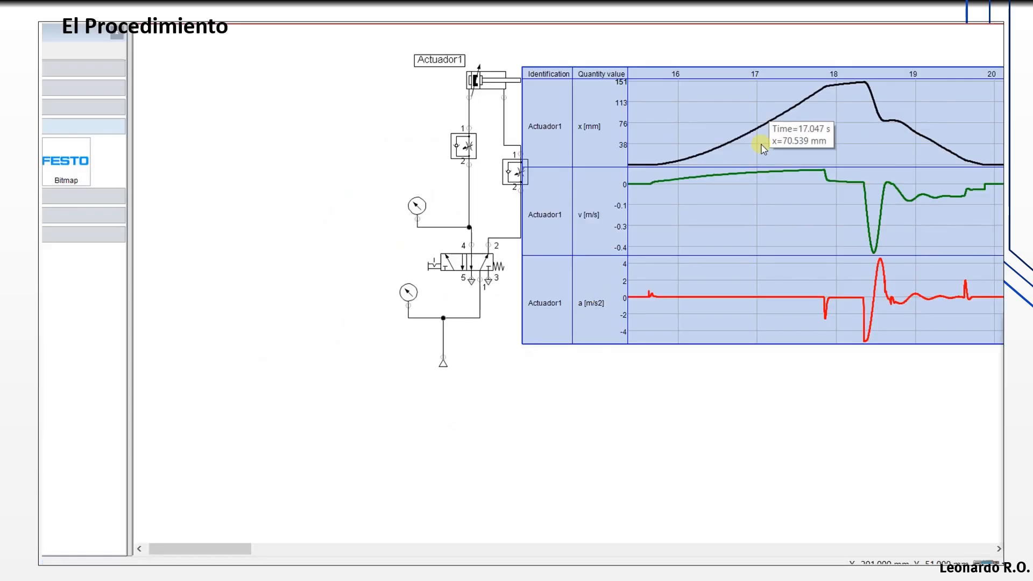
pyautogui.moveTo(868, 99)
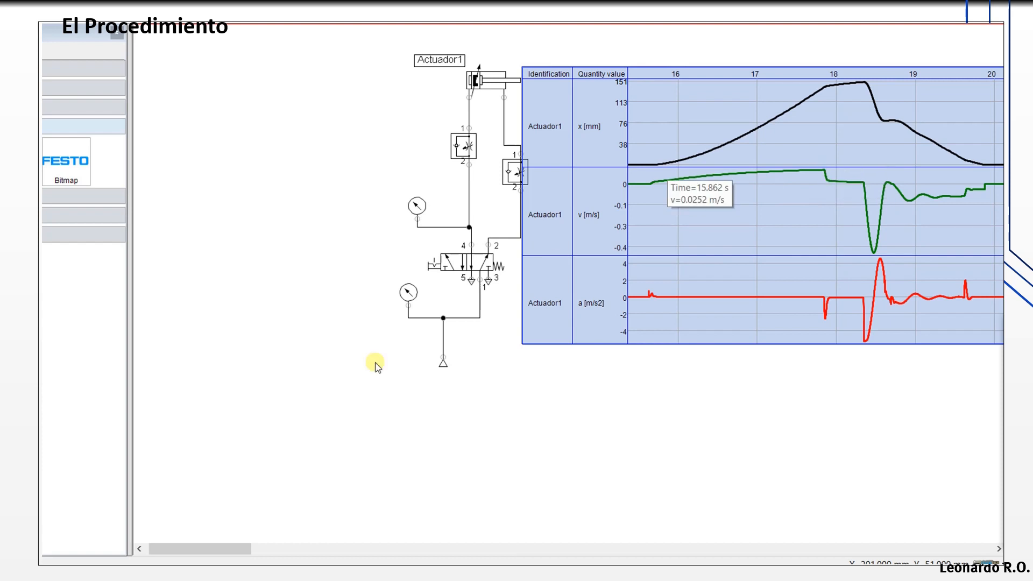
pyautogui.click(60, 572)
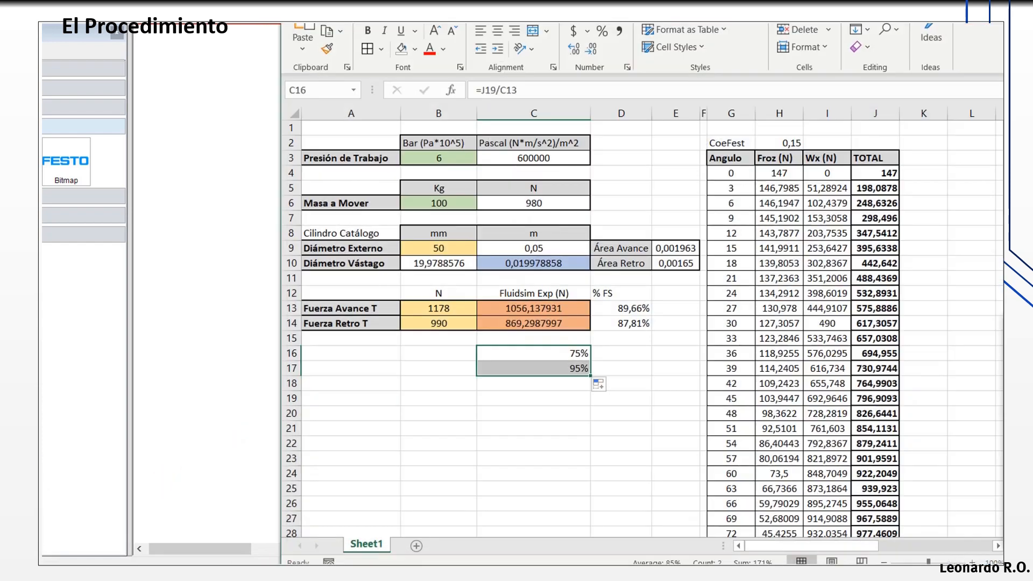
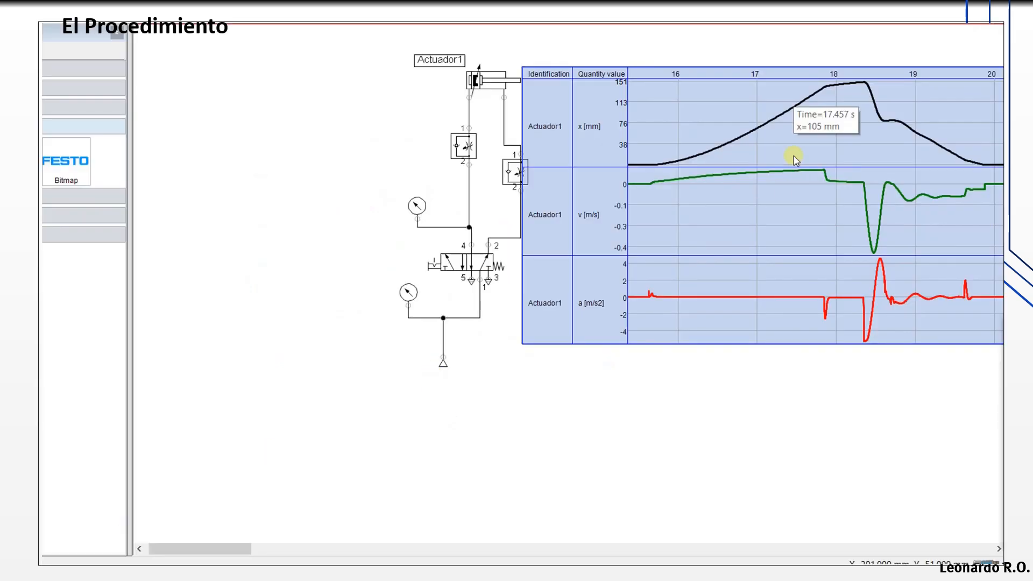
# Shift the state diagram to review its full curves, and switch GSED's enlarged chart from travel/velocity to acceleration
pyautogui.moveTo(690, 129); pyautogui.dragTo(549, 139)
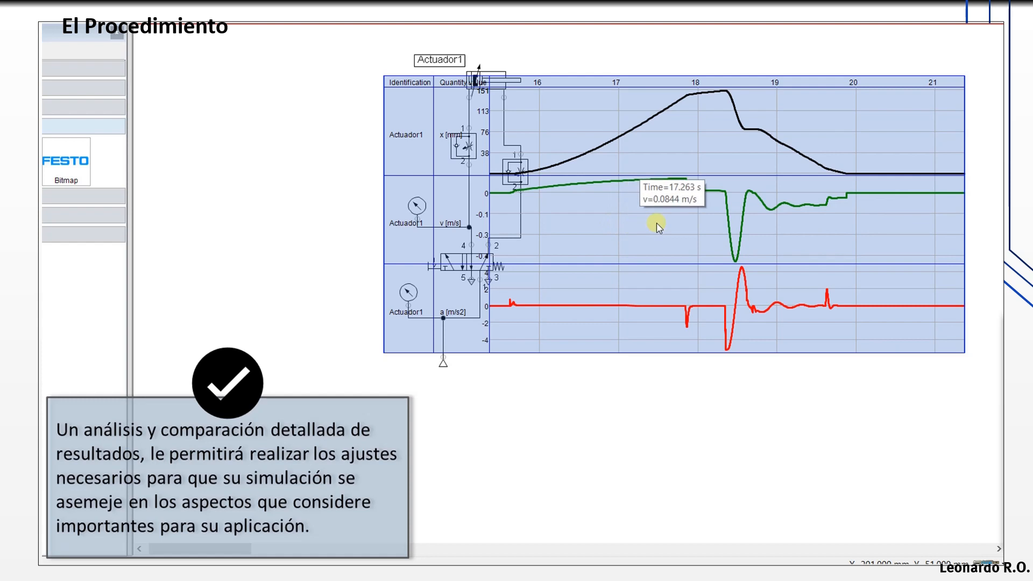
pyautogui.moveTo(657, 226); pyautogui.dragTo(754, 221)
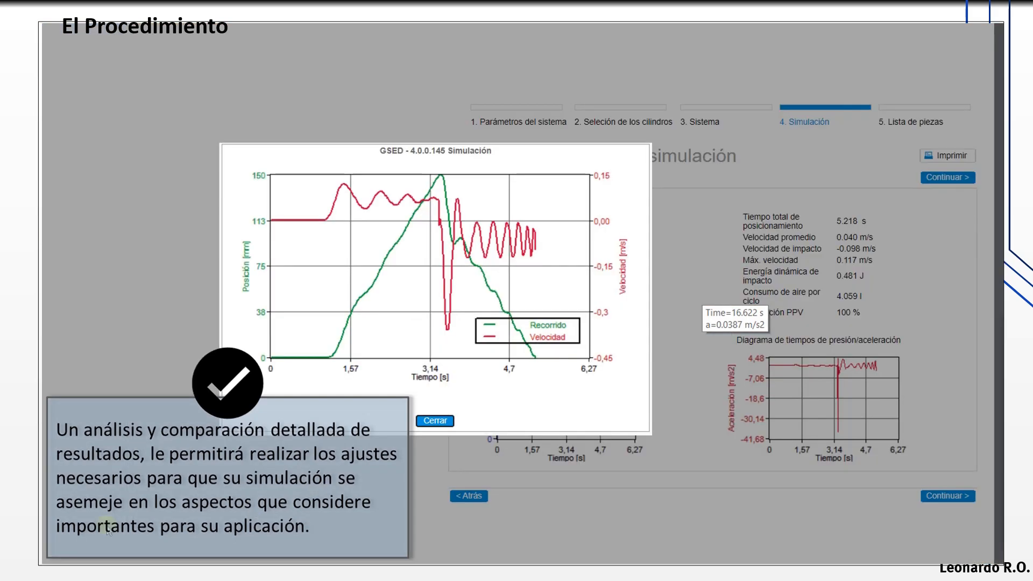
pyautogui.click(432, 416)
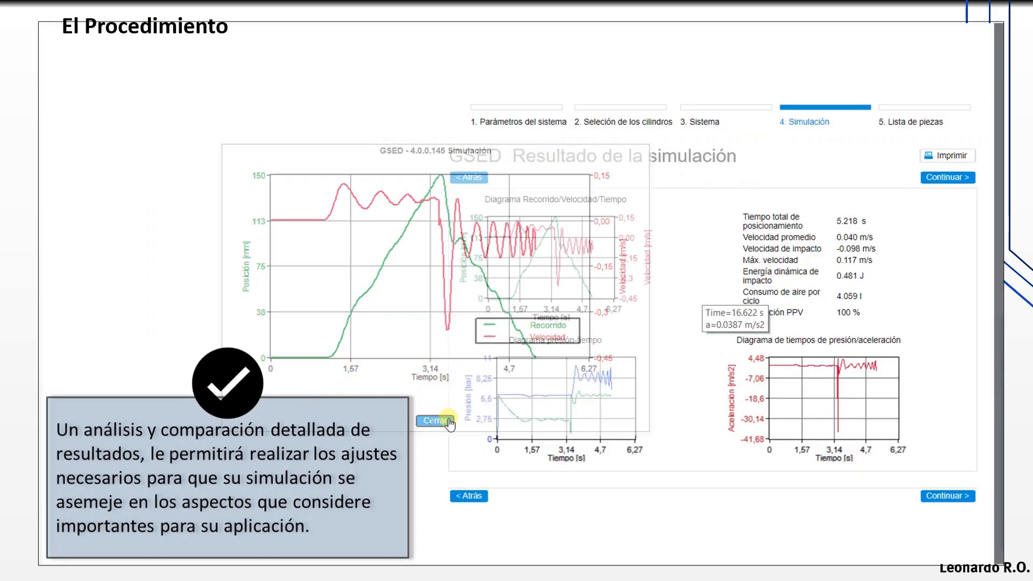
pyautogui.click(832, 392)
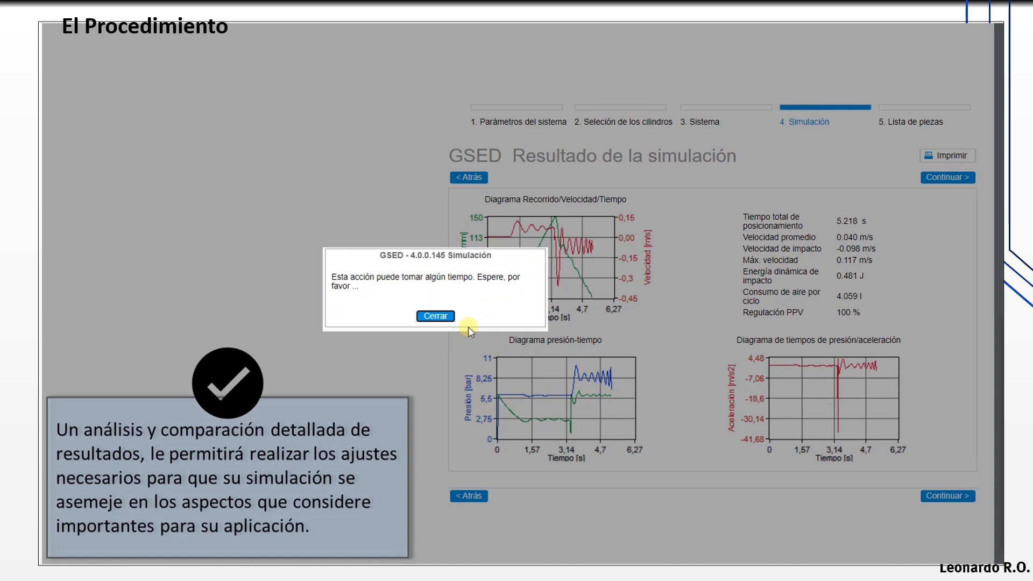
pyautogui.click(436, 316)
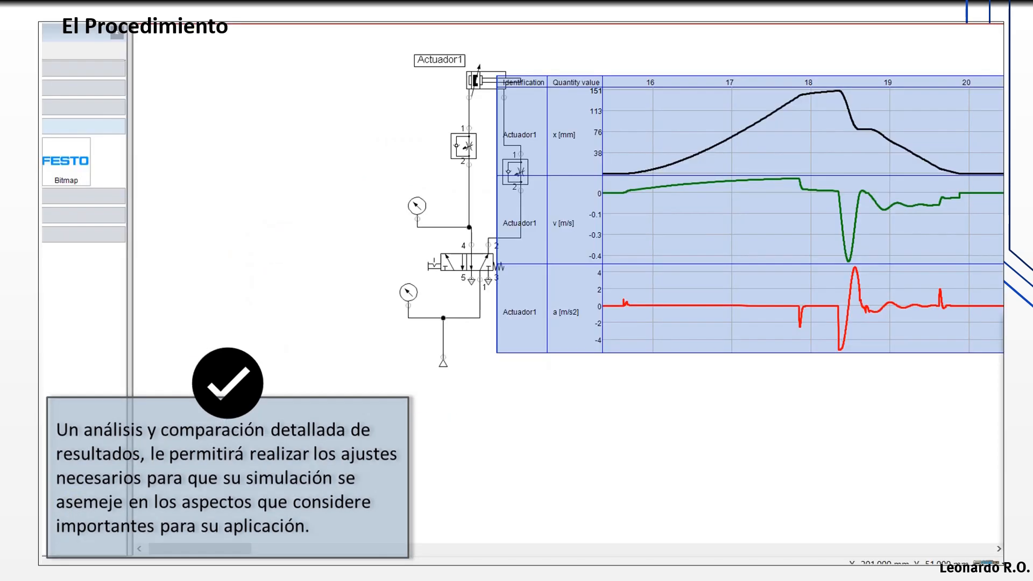
# Inspect the acceleration peaks and Actuador1's parameters in FluidSIM, and move the state diagram clear of the circuit
pyautogui.moveTo(849, 336)
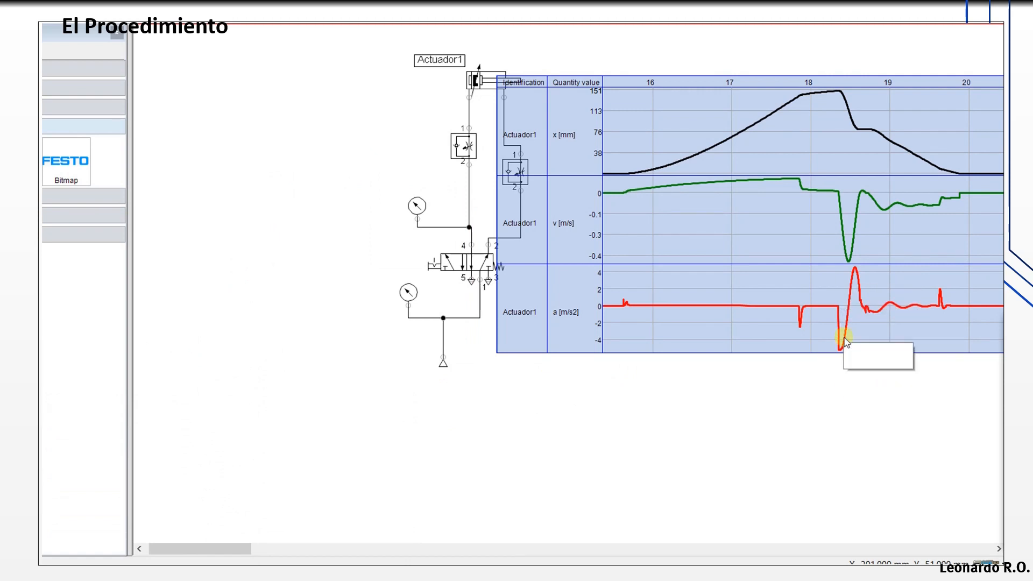
pyautogui.moveTo(857, 272)
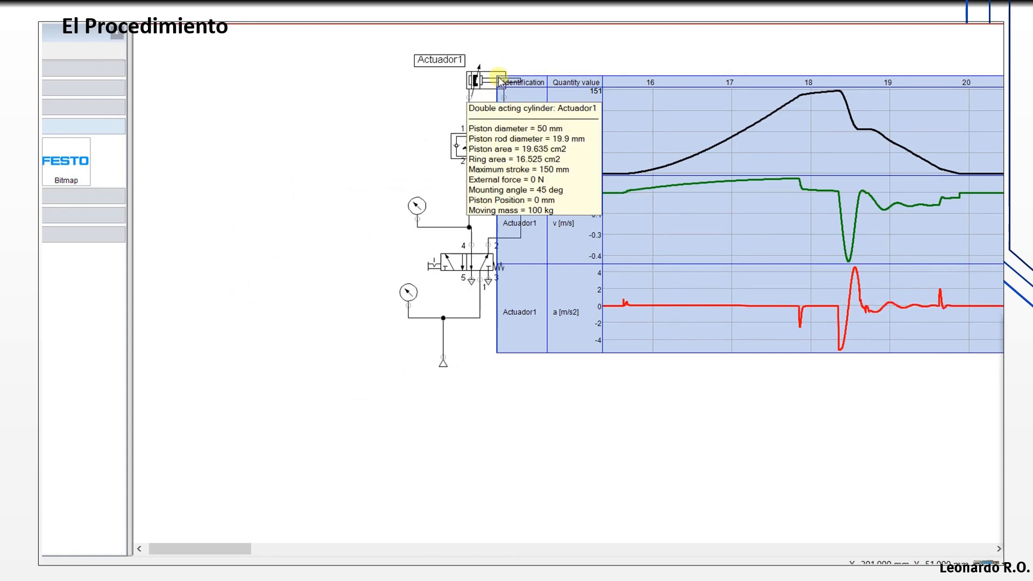
pyautogui.moveTo(498, 79)
pyautogui.moveTo(585, 98); pyautogui.dragTo(626, 86)
pyautogui.click(598, 409)
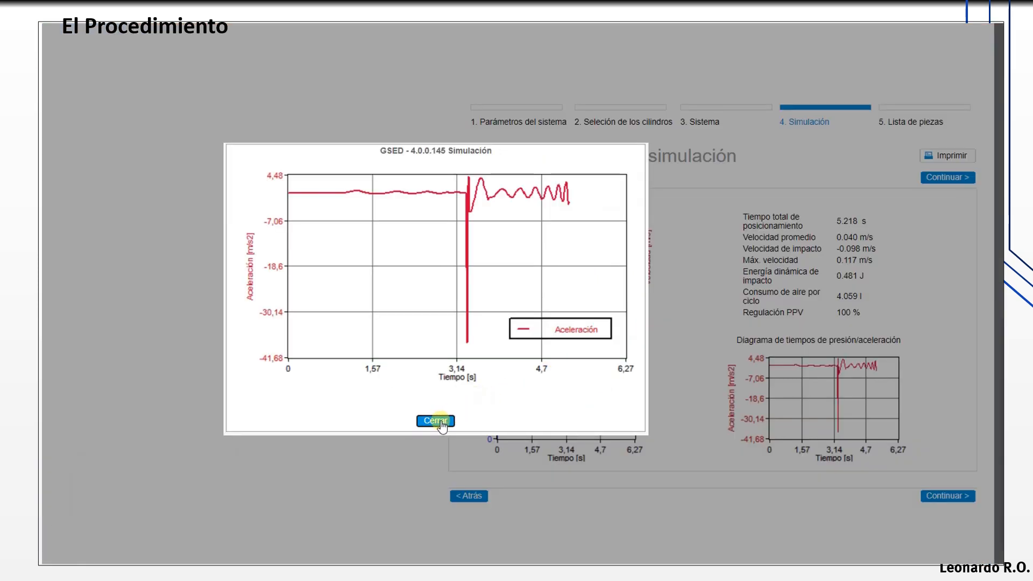
# Close the enlarged acceleration chart in GSED and open the pressure-time diagram
pyautogui.click(435, 421)
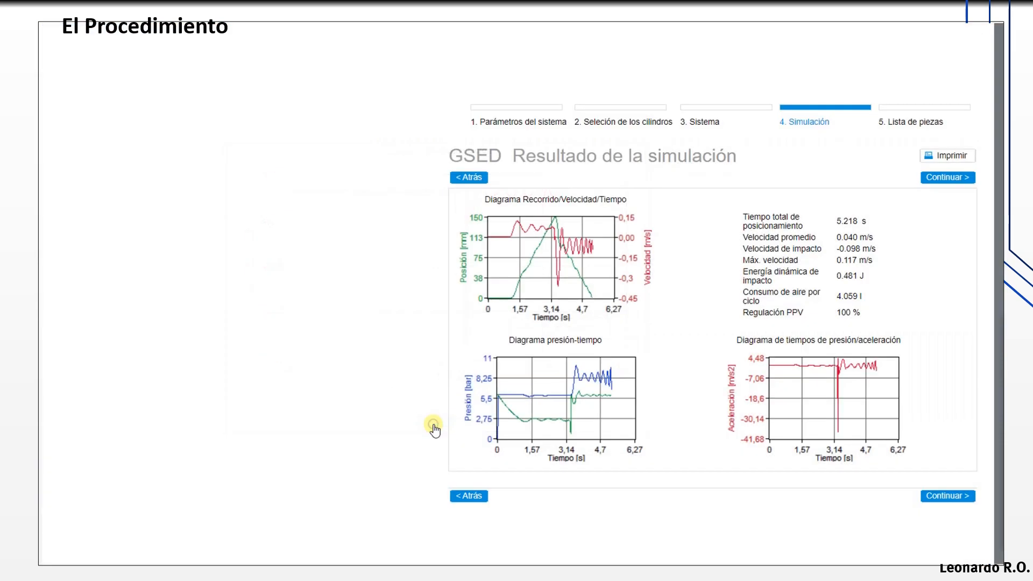
pyautogui.click(554, 384)
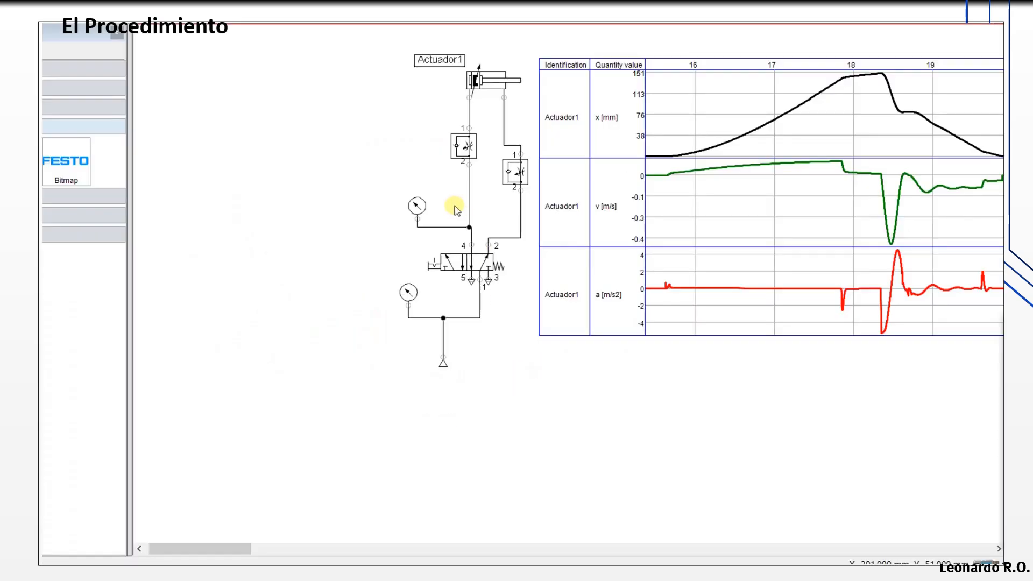
# Disconnect the pressure gauge from the valve's port 4 line and reconnect it between the cylinder and the flow control valve on that line
pyautogui.moveTo(418, 219); pyautogui.dragTo(457, 226)
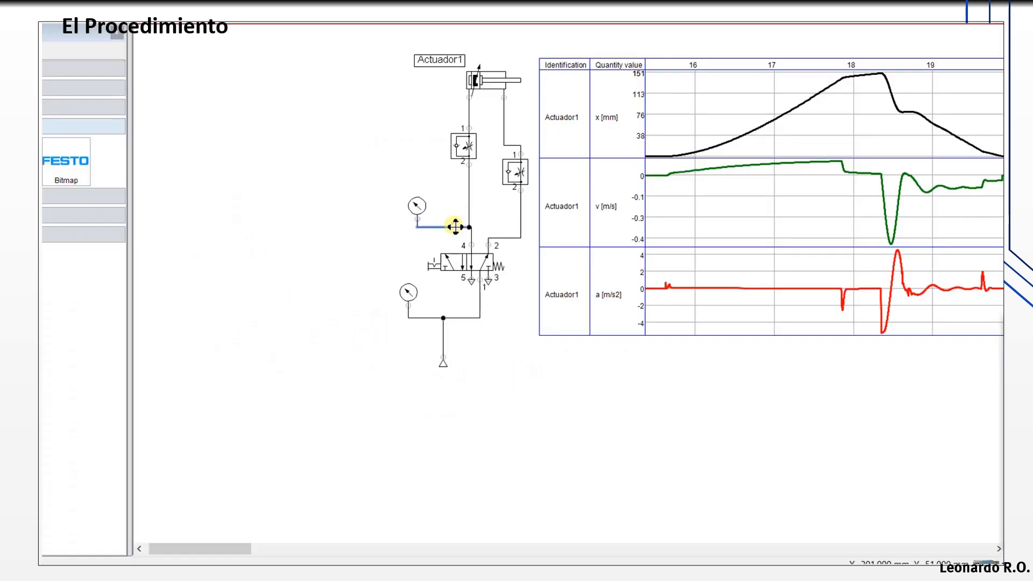
pyautogui.press('Delete')
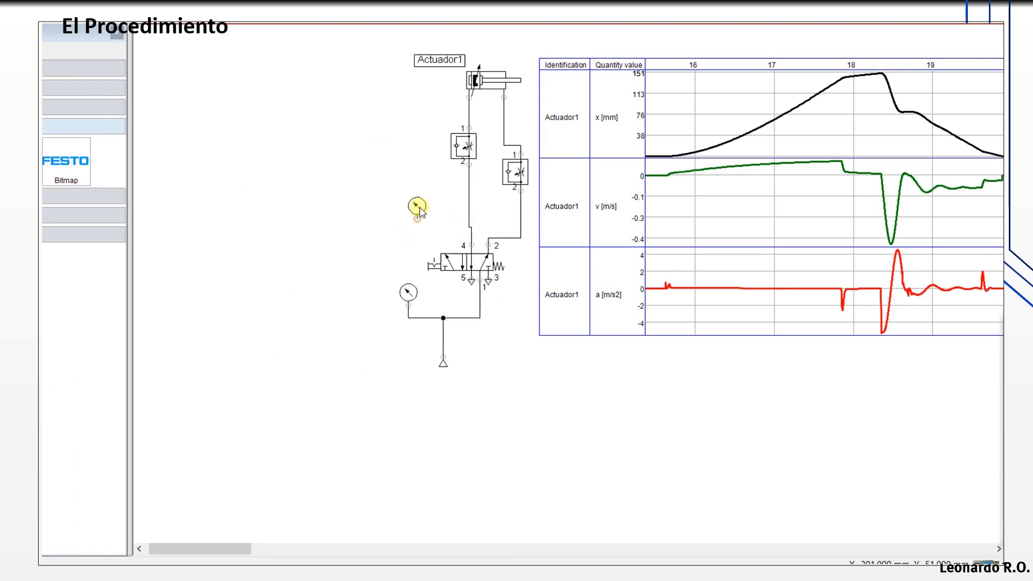
pyautogui.moveTo(420, 209)
pyautogui.mouseDown()
pyautogui.moveTo(410, 119)
pyautogui.moveTo(420, 96)
pyautogui.moveTo(469, 111)
pyautogui.mouseUp()
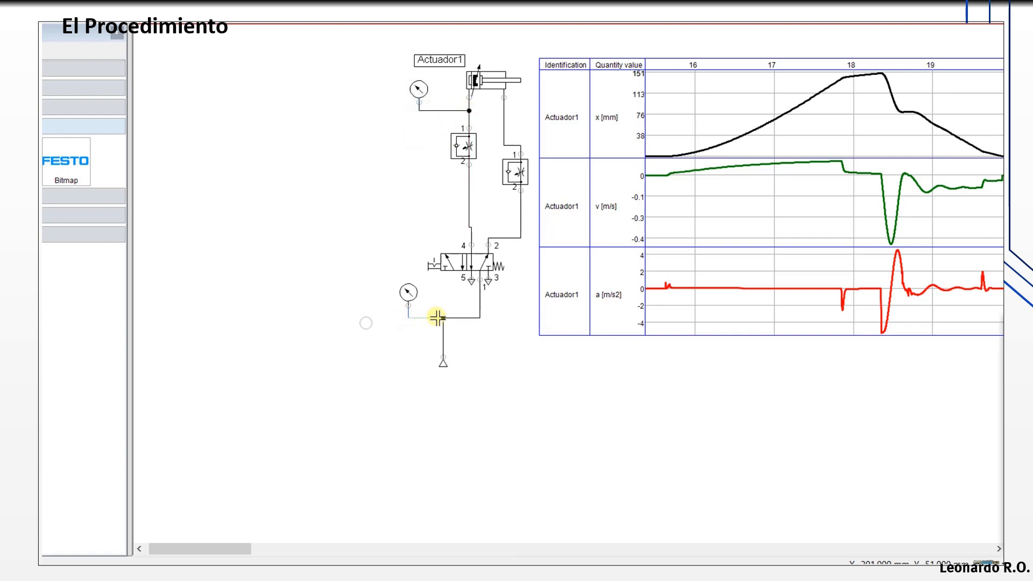
# Reconnect the air supply directly to the valve's port 1 and move its pressure gauge to the cylinder's rod-side line
pyautogui.moveTo(437, 318); pyautogui.dragTo(443, 318)
pyautogui.press('Delete')
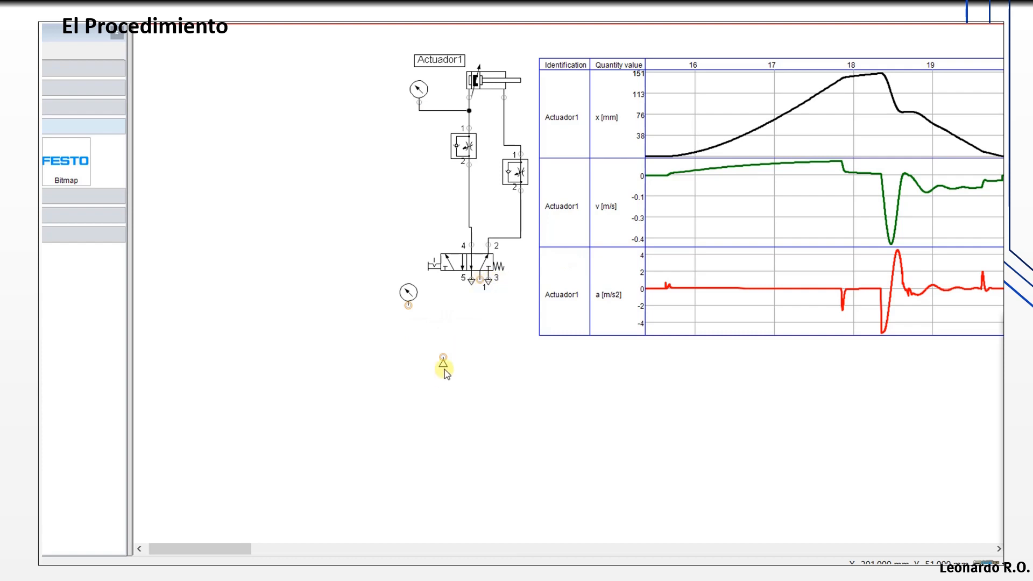
pyautogui.moveTo(440, 364); pyautogui.dragTo(484, 325)
pyautogui.moveTo(408, 292); pyautogui.dragTo(503, 128)
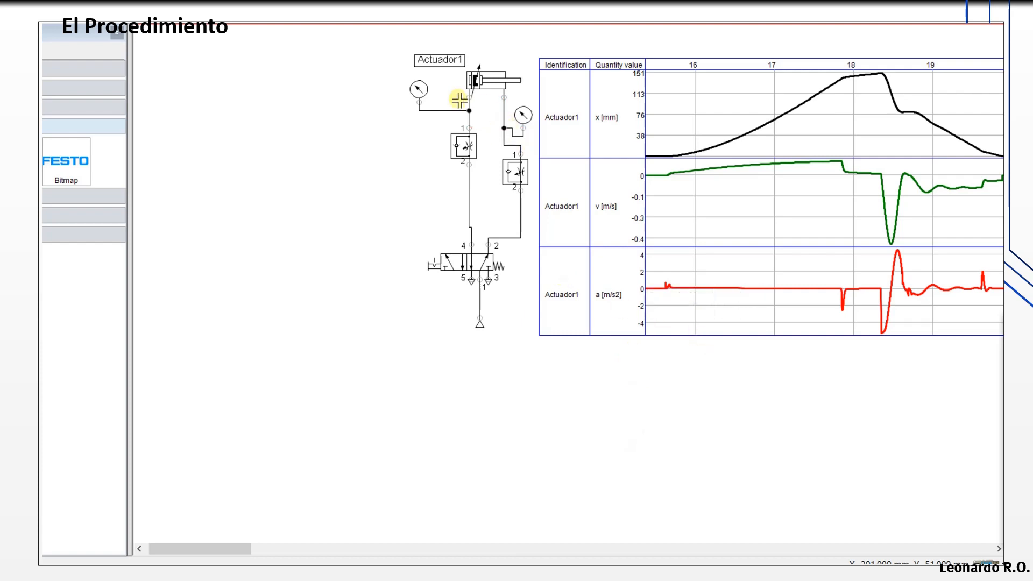
# Add the piston-side gauge's pressure to the state diagram and set its curve colour to blue
pyautogui.moveTo(416, 93); pyautogui.dragTo(566, 295)
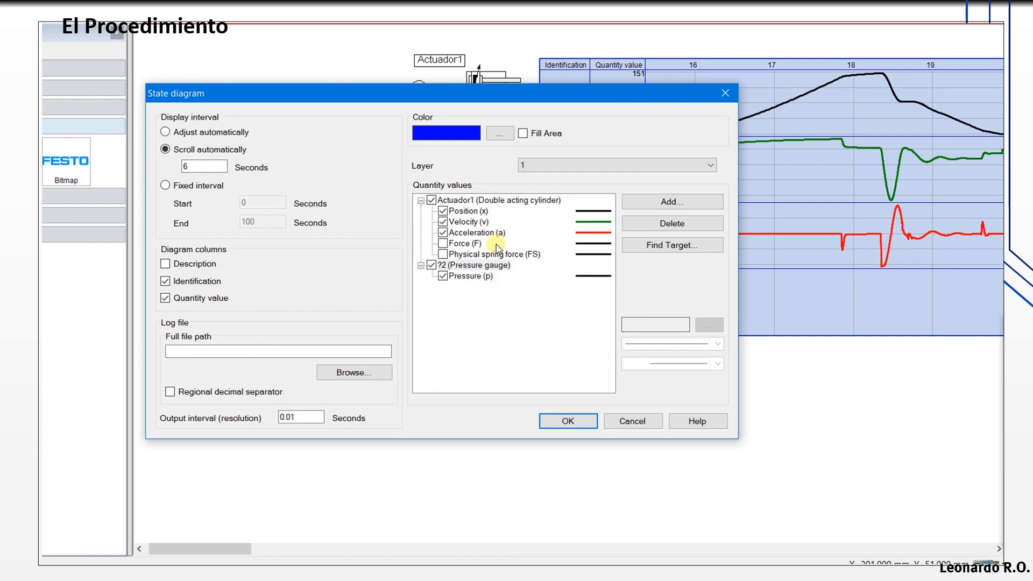
pyautogui.click(467, 276)
pyautogui.click(709, 325)
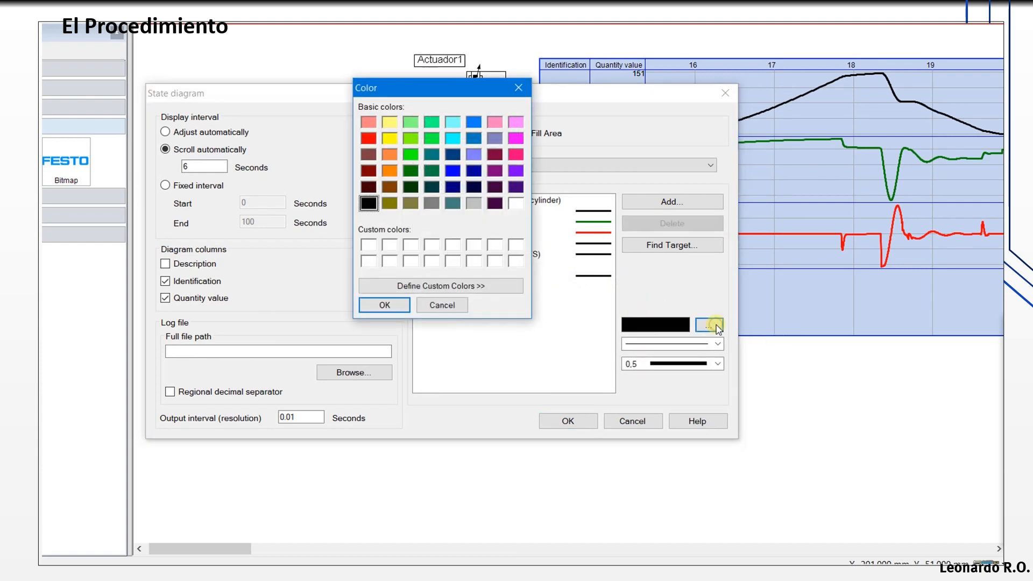
pyautogui.click(452, 171)
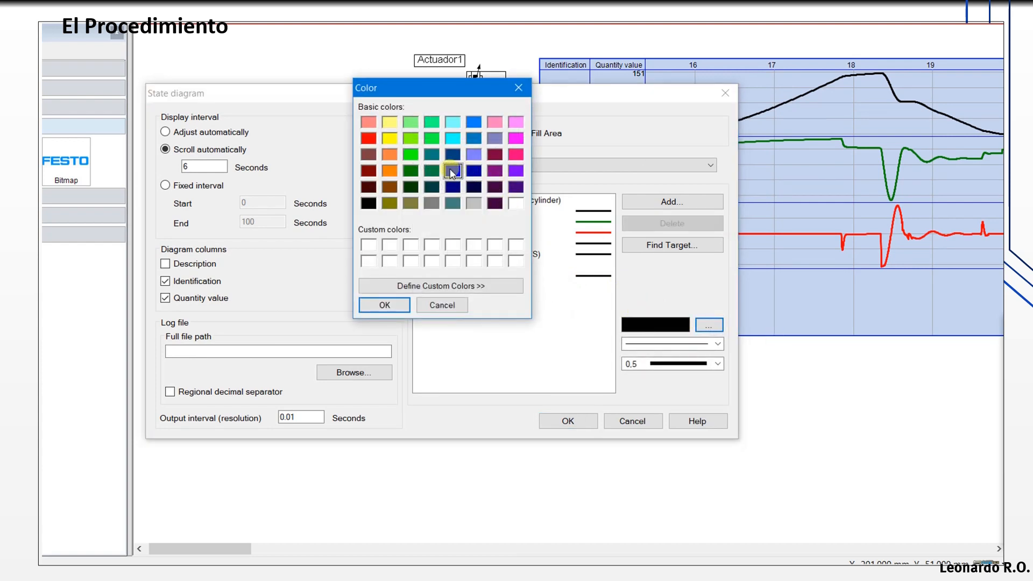
pyautogui.click(383, 304)
pyautogui.click(568, 421)
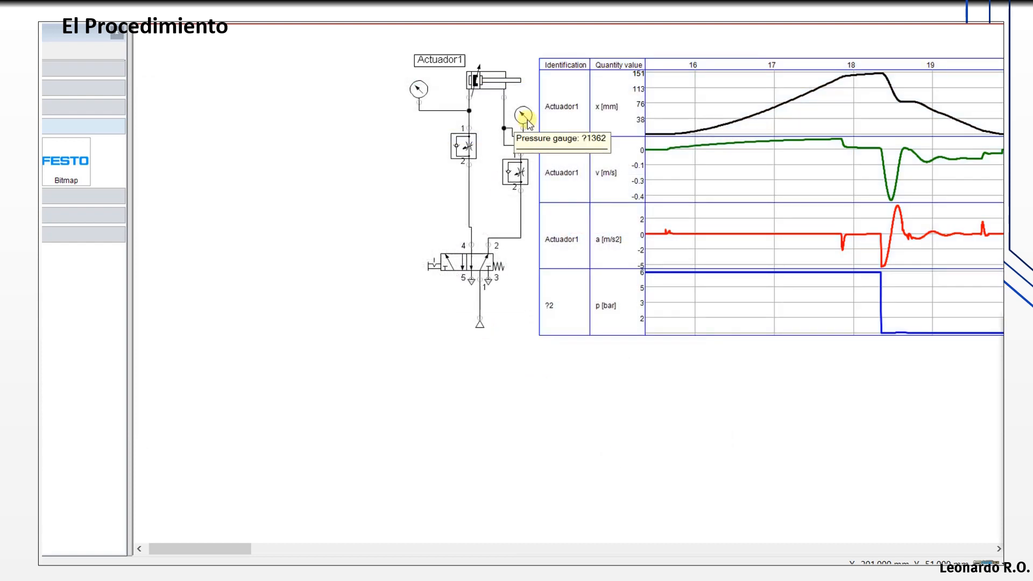
# Set the piston-side pressure gauge's identification to Pent and display it in the circuit
pyautogui.doubleClick(419, 89)
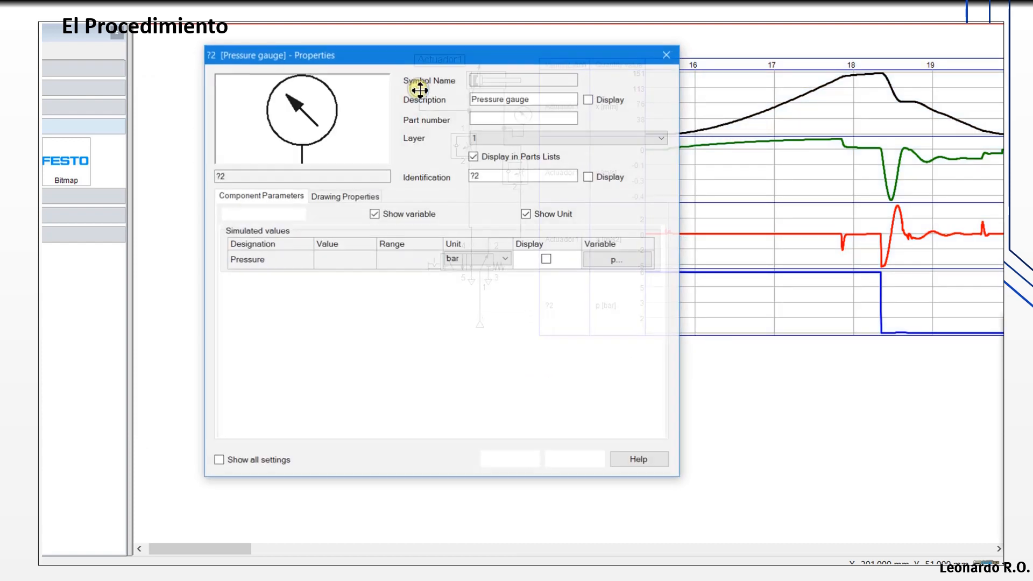
pyautogui.doubleClick(491, 175)
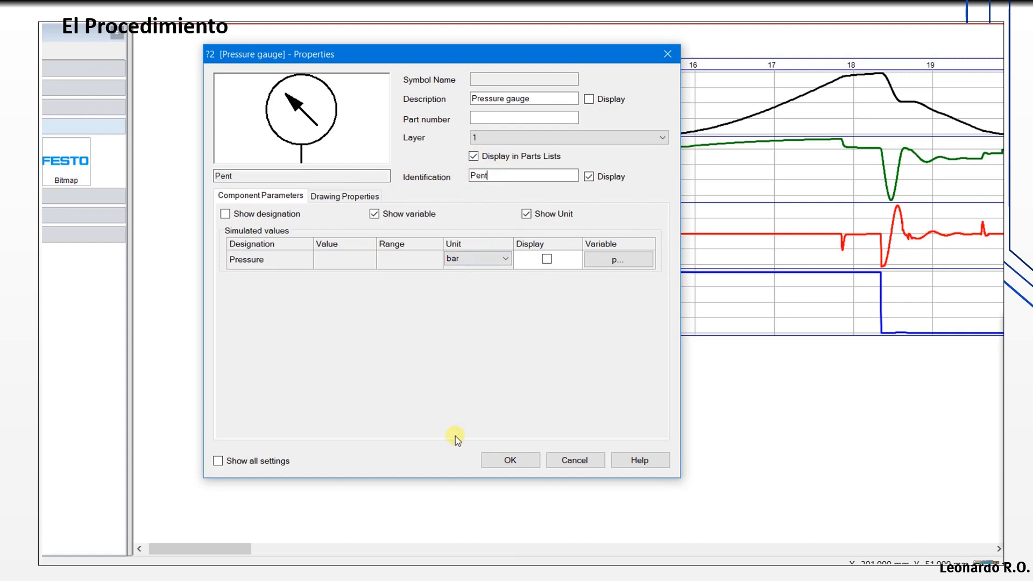
pyautogui.click(504, 459)
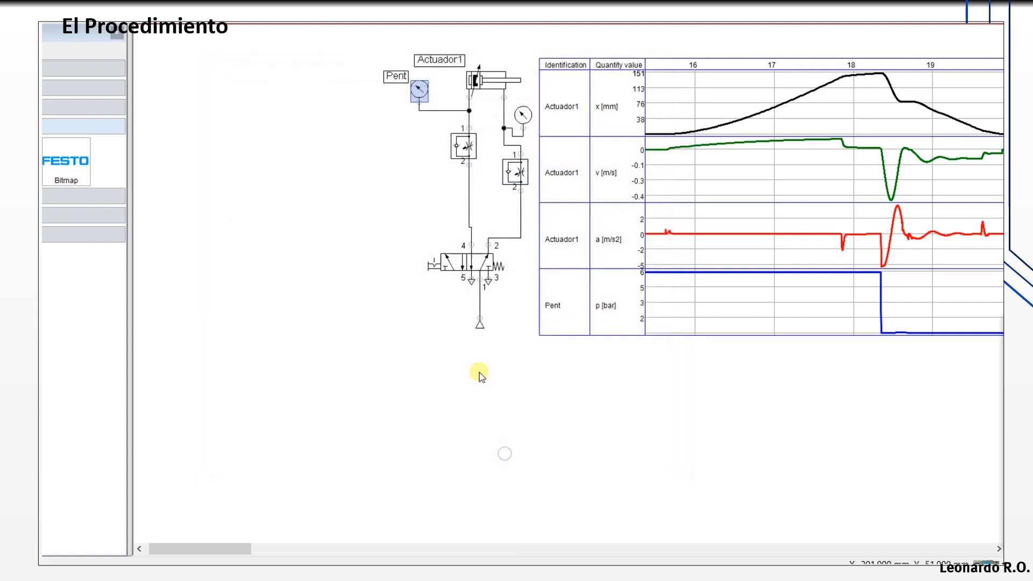
# Set the rod-side pressure gauge's identification to Psal and display it in the circuit
pyautogui.click(524, 117)
pyautogui.doubleClick(523, 117)
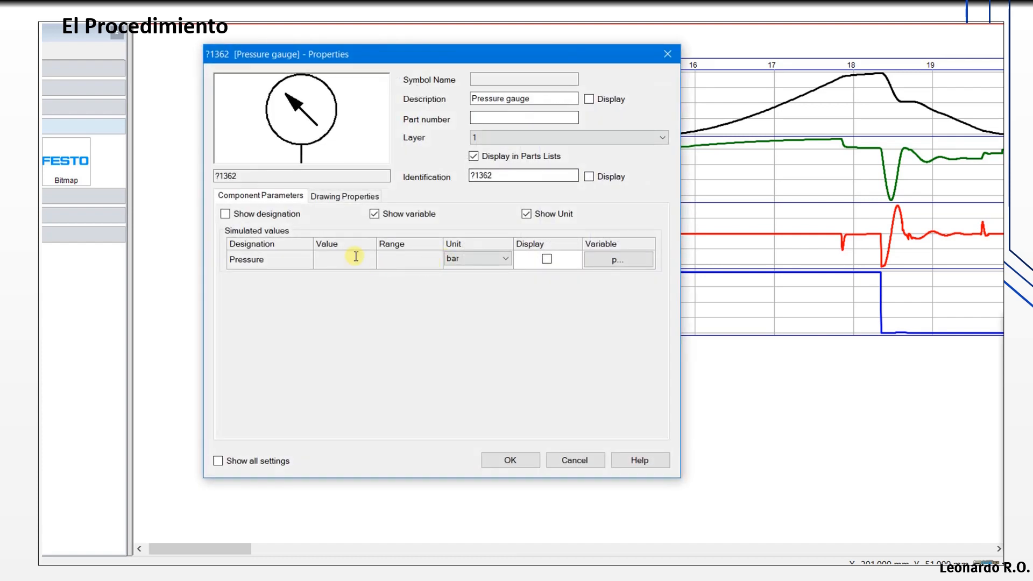
pyautogui.doubleClick(492, 175)
pyautogui.write('Psal')
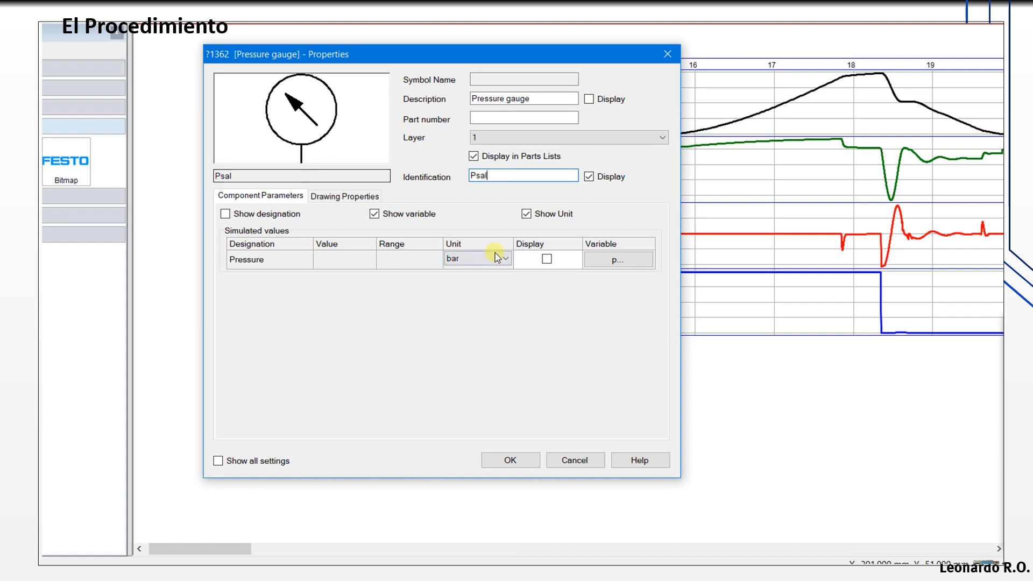
pyautogui.click(512, 461)
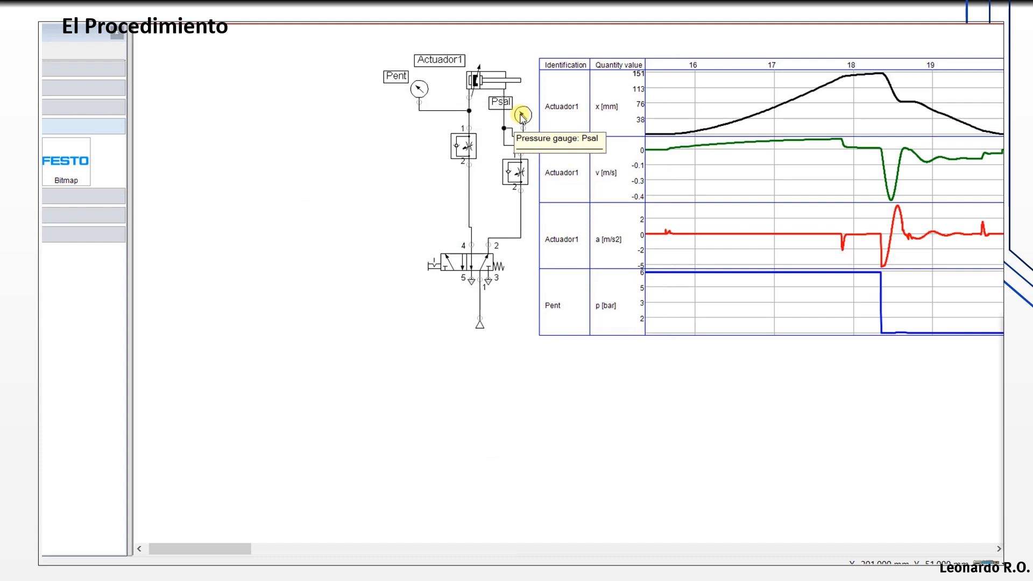
# Add the Psal gauge's pressure to the state diagram as a plotted quantity
pyautogui.click(522, 115)
pyautogui.moveTo(521, 116); pyautogui.dragTo(570, 318)
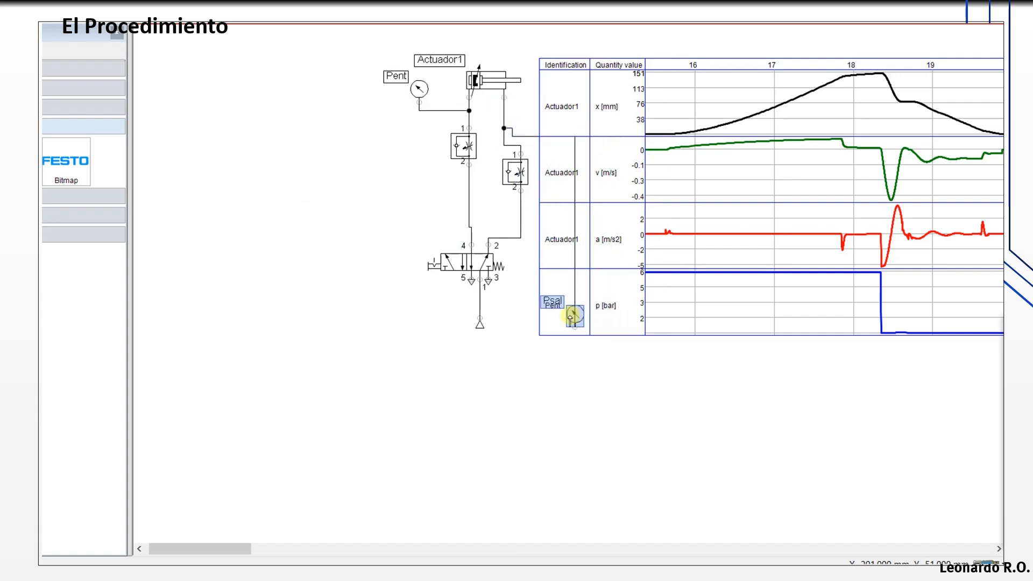
pyautogui.doubleClick(571, 318)
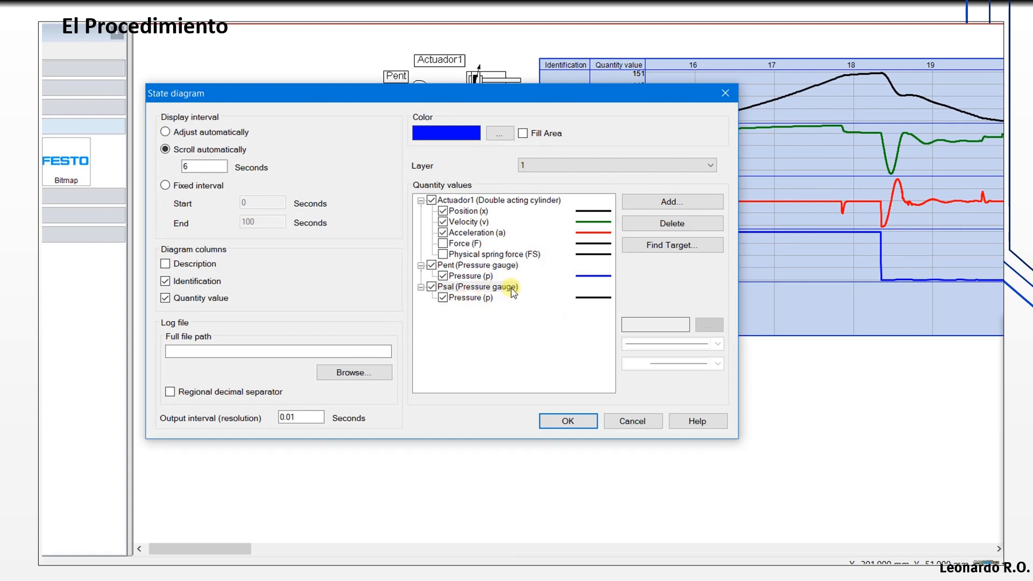
pyautogui.click(569, 422)
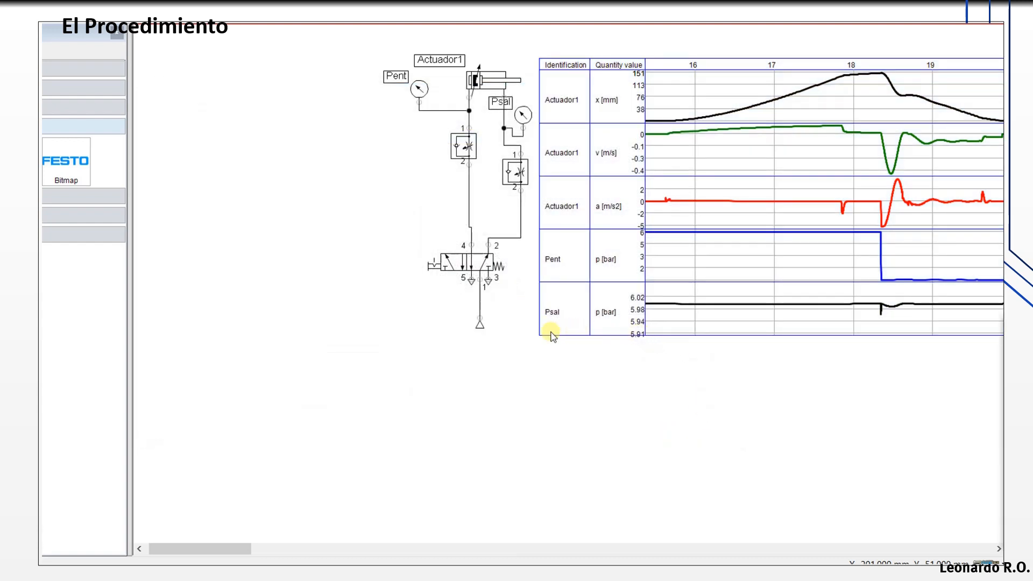
# Enlarge the state diagram and shift it upward over the circuit to inspect the pressure curves
pyautogui.moveTo(540, 334); pyautogui.dragTo(483, 442)
pyautogui.moveTo(572, 305); pyautogui.dragTo(662, 354)
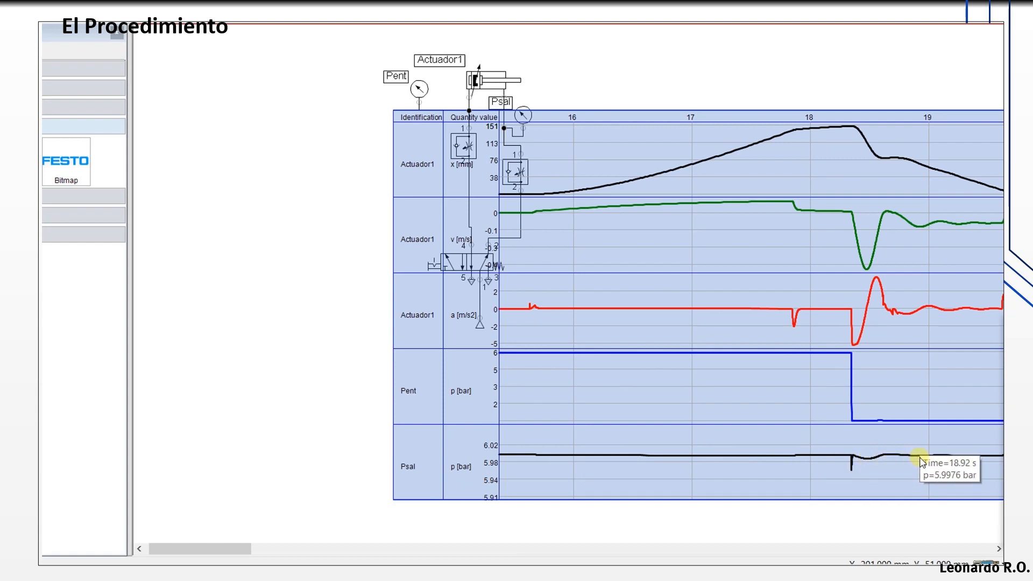
pyautogui.moveTo(707, 258); pyautogui.dragTo(701, 154)
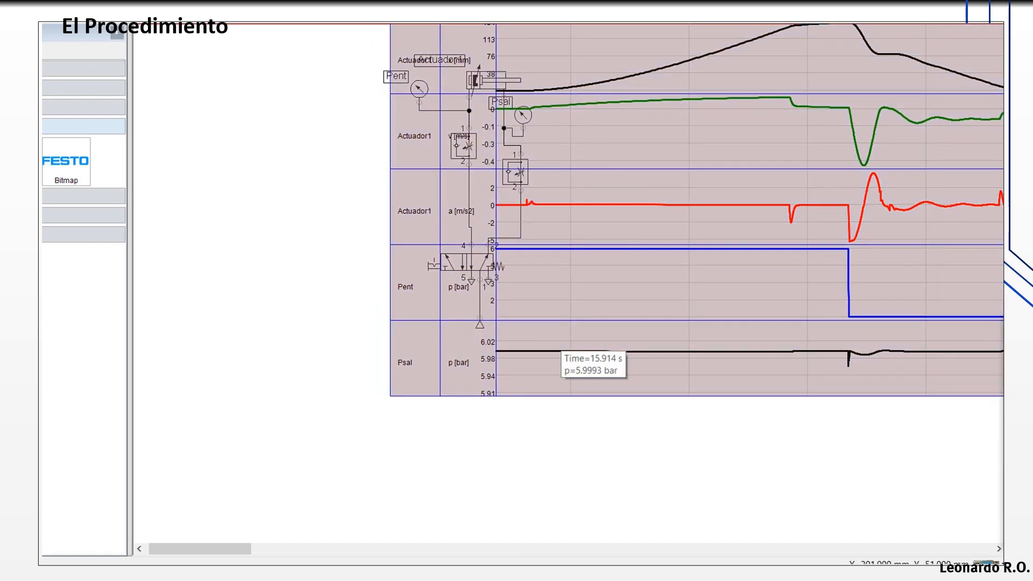
# Switch to GSED to compare its inlet and outlet pressure curves, close the enlarged chart, and return to FluidSIM
pyautogui.hotkey('alt', 'Tab')
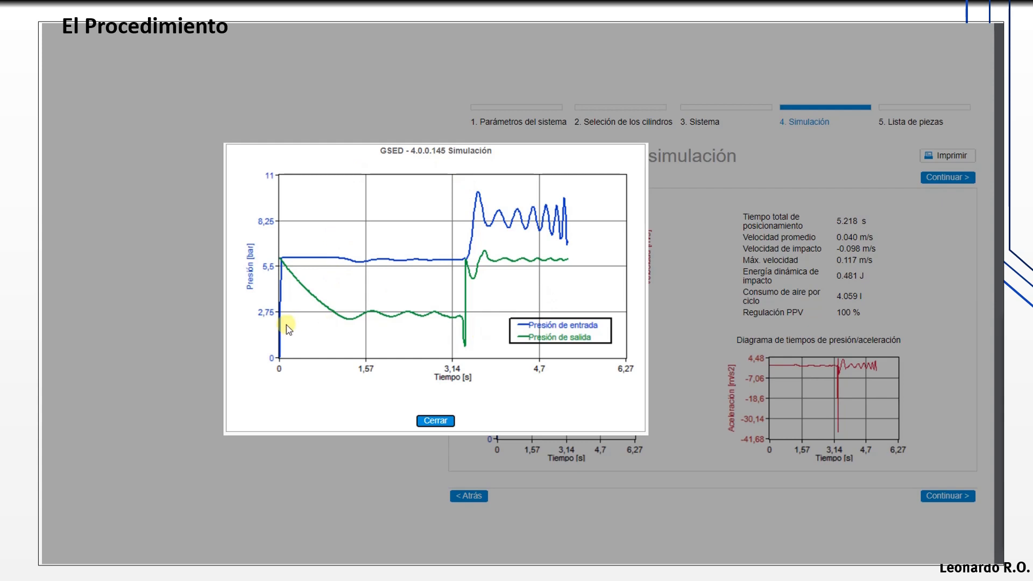
pyautogui.click(436, 421)
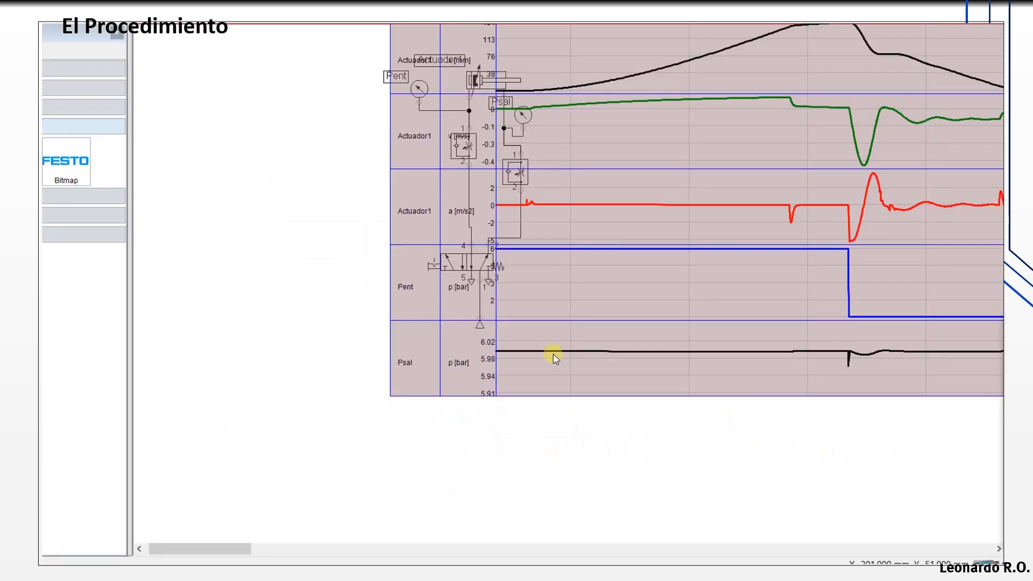
# Exclude the Pent and Psal gauge pressures from the state diagram, leaving the cylinder's position, velocity and acceleration plotted
pyautogui.moveTo(414, 46); pyautogui.dragTo(459, 49)
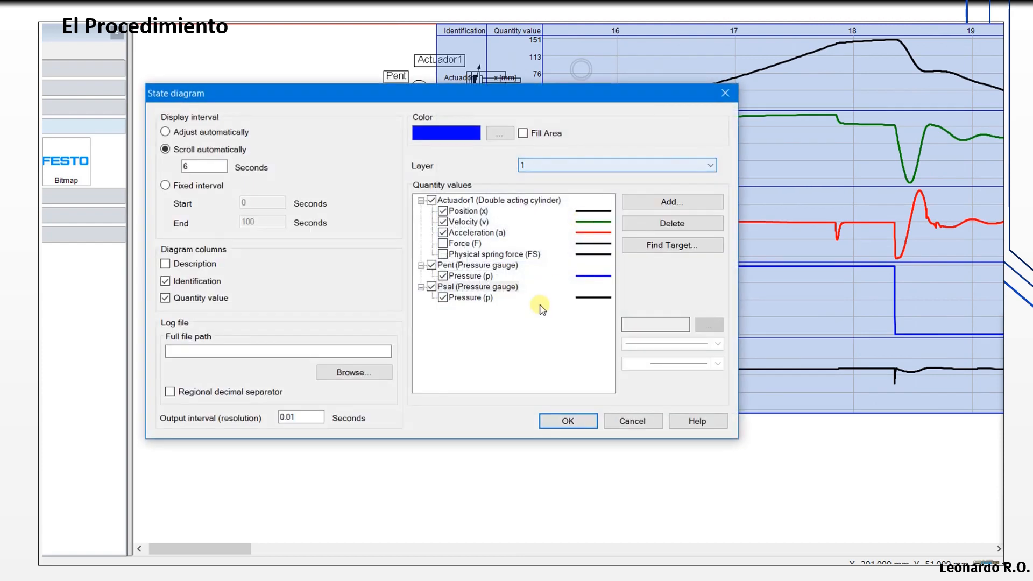
pyautogui.click(421, 265)
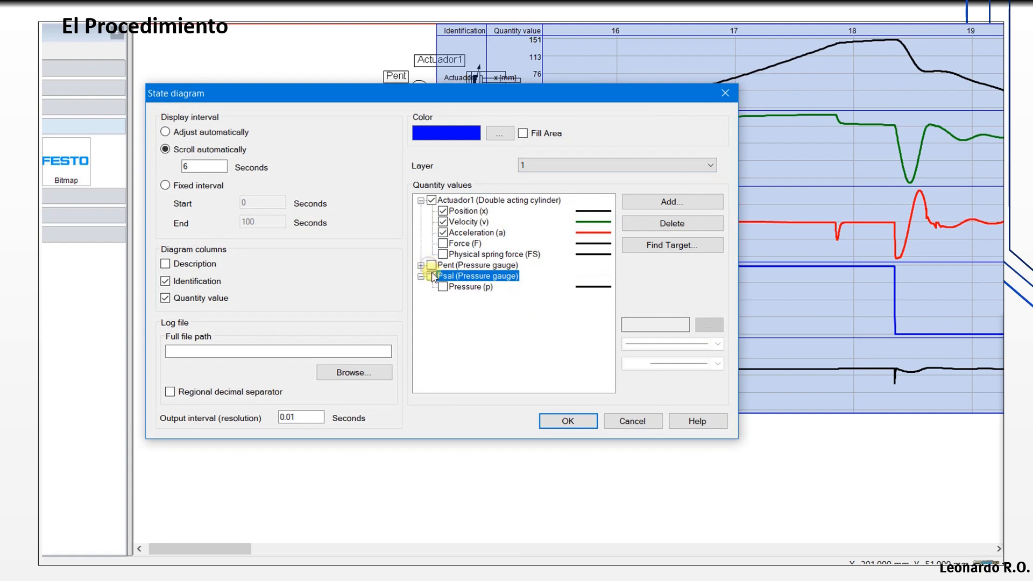
pyautogui.click(571, 420)
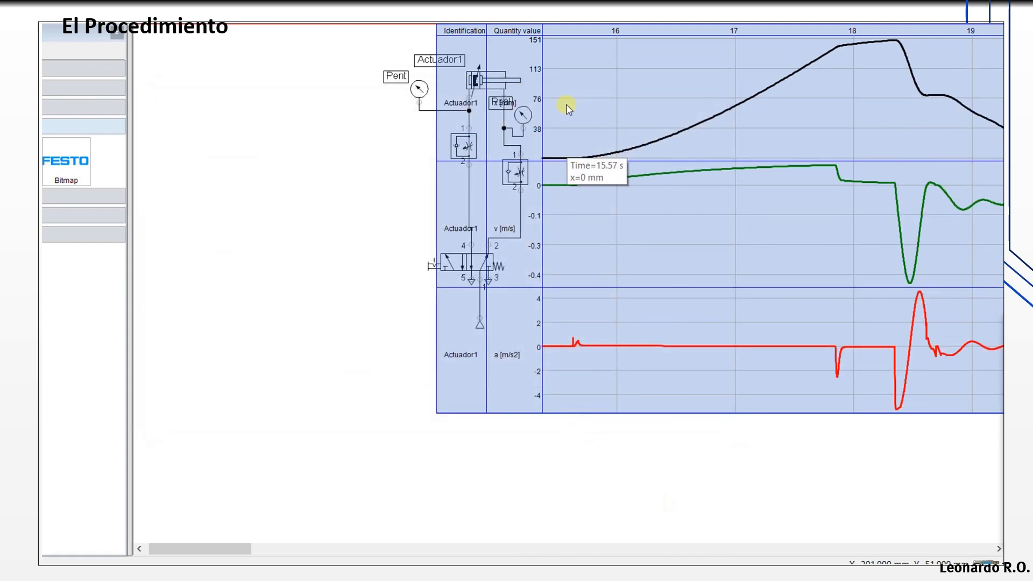
# Shrink the state diagram and place it beside the circuit, clear of the cylinder and valves
pyautogui.moveTo(565, 104); pyautogui.dragTo(618, 143)
pyautogui.moveTo(512, 76)
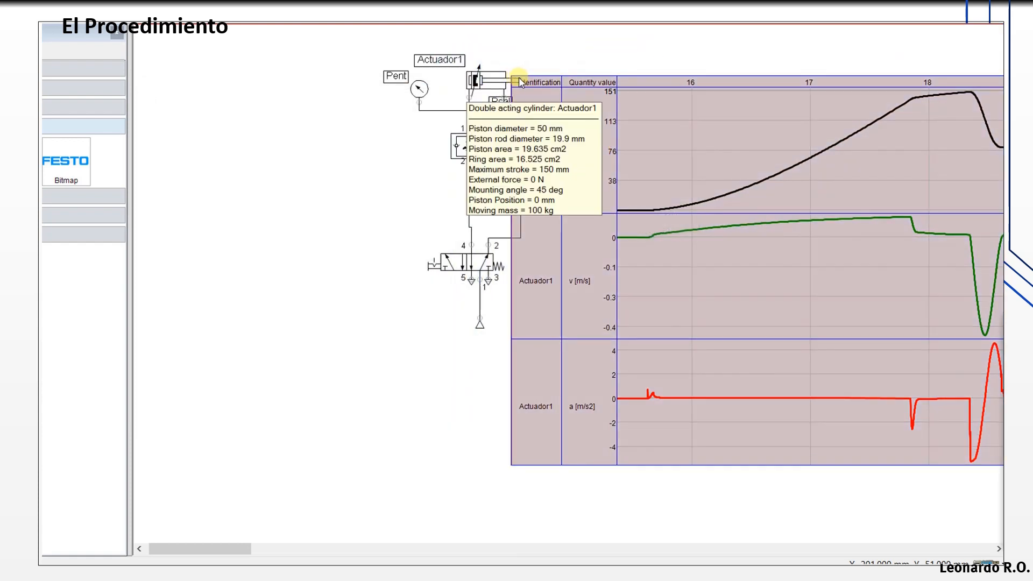
pyautogui.moveTo(552, 81); pyautogui.dragTo(754, 197)
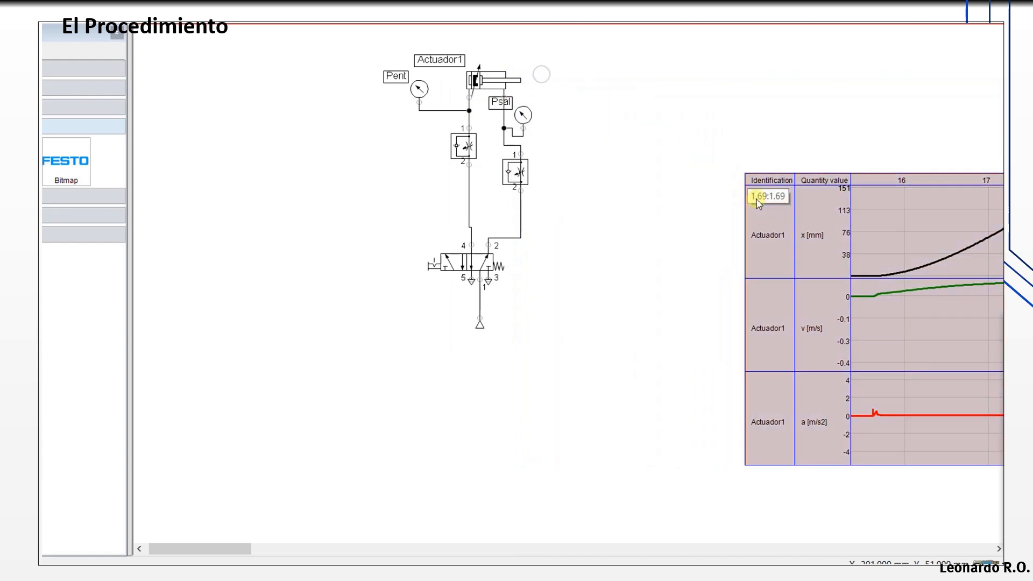
pyautogui.moveTo(869, 242); pyautogui.dragTo(701, 138)
pyautogui.moveTo(579, 66); pyautogui.dragTo(665, 124)
pyautogui.moveTo(807, 156); pyautogui.dragTo(712, 111)
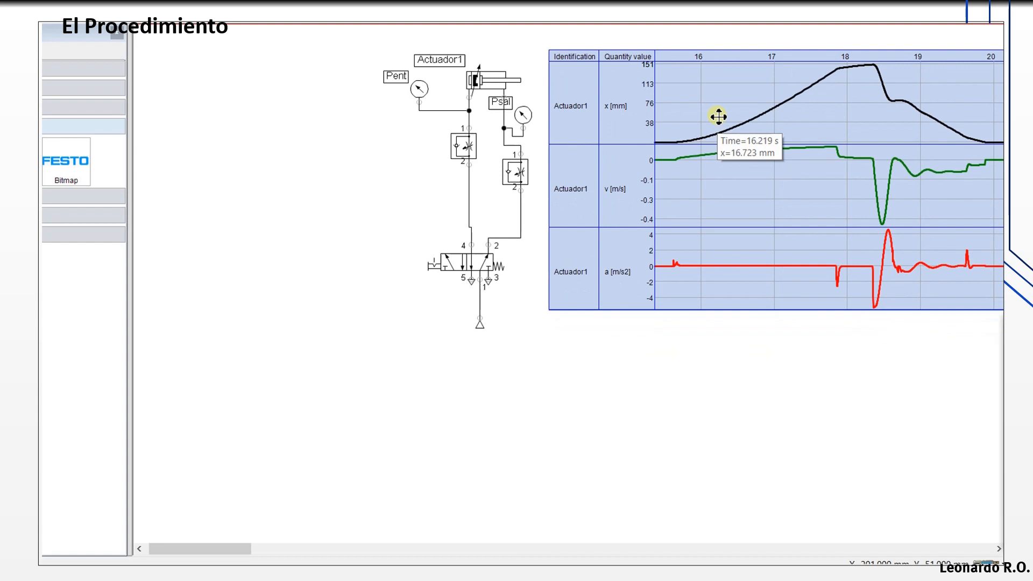
# Set the rod-side throttle check valve's opening level to 5%
pyautogui.click(517, 176)
pyautogui.doubleClick(517, 176)
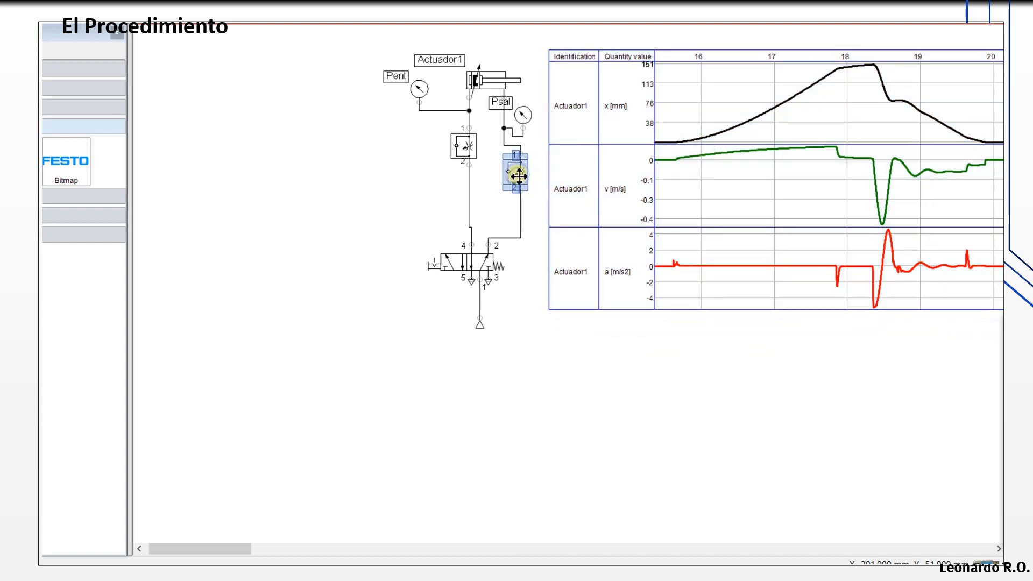
pyautogui.click(361, 261)
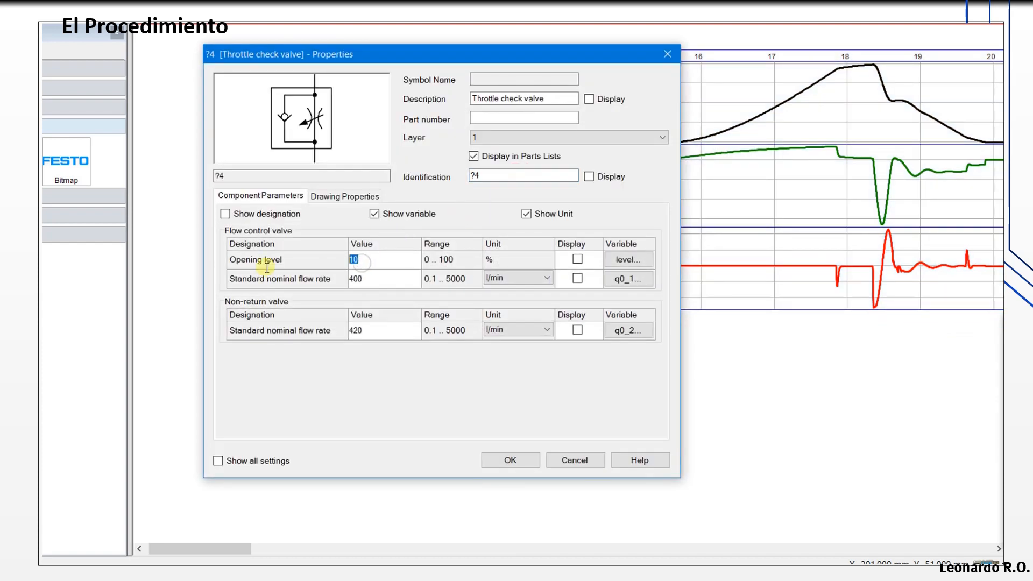
pyautogui.write('5')
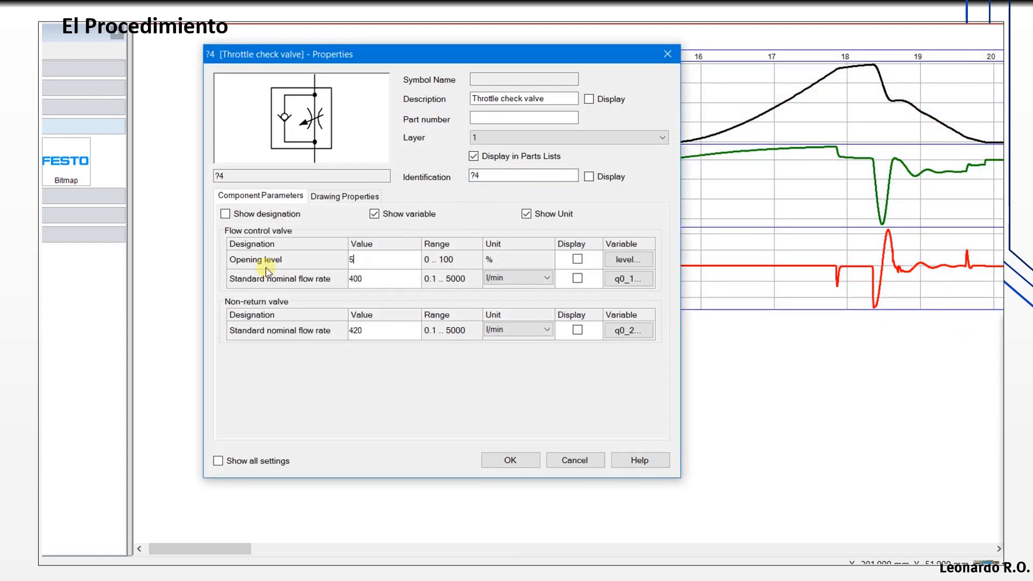
pyautogui.click(509, 461)
# Start the simulation and switch the directional valve to extend and retract the cylinder twice
pyautogui.click(461, 263)
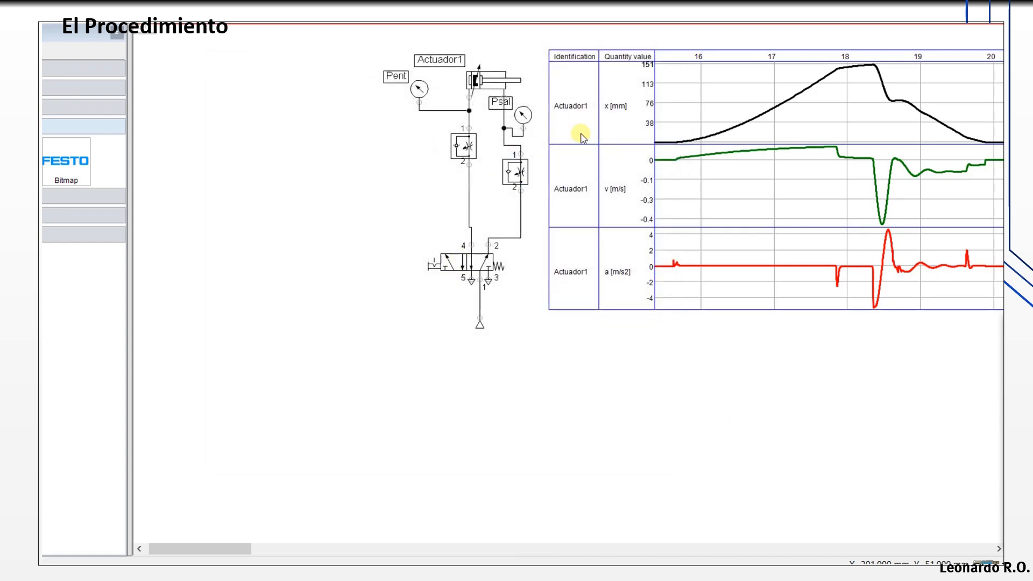
pyautogui.press('F9')
pyautogui.click(474, 262)
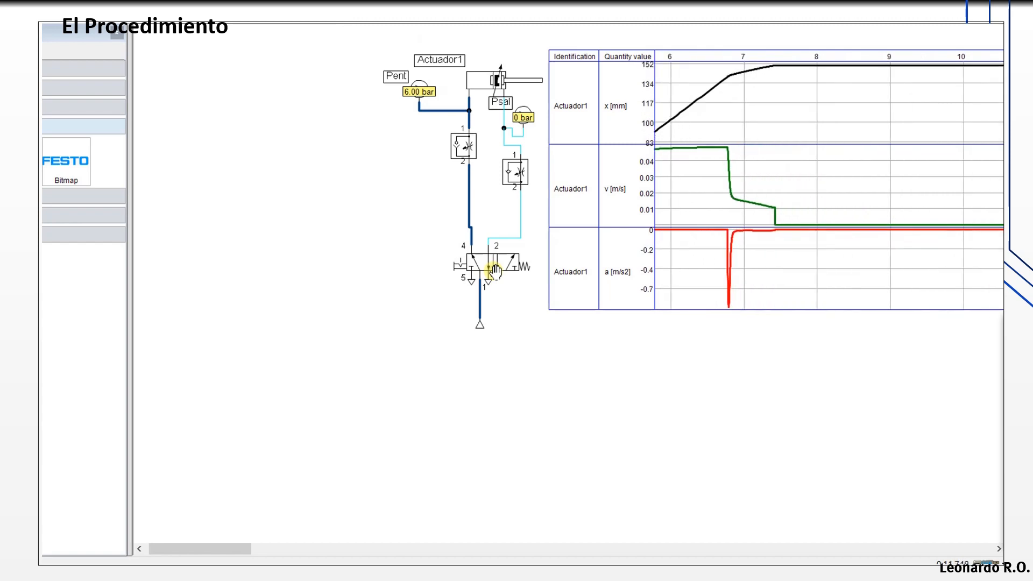
pyautogui.click(494, 271)
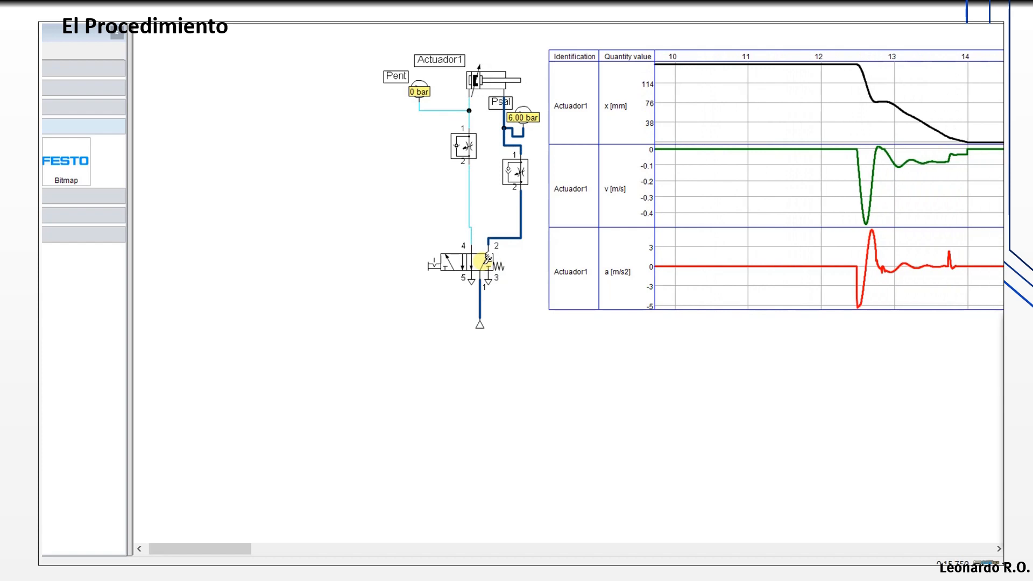
pyautogui.click(487, 260)
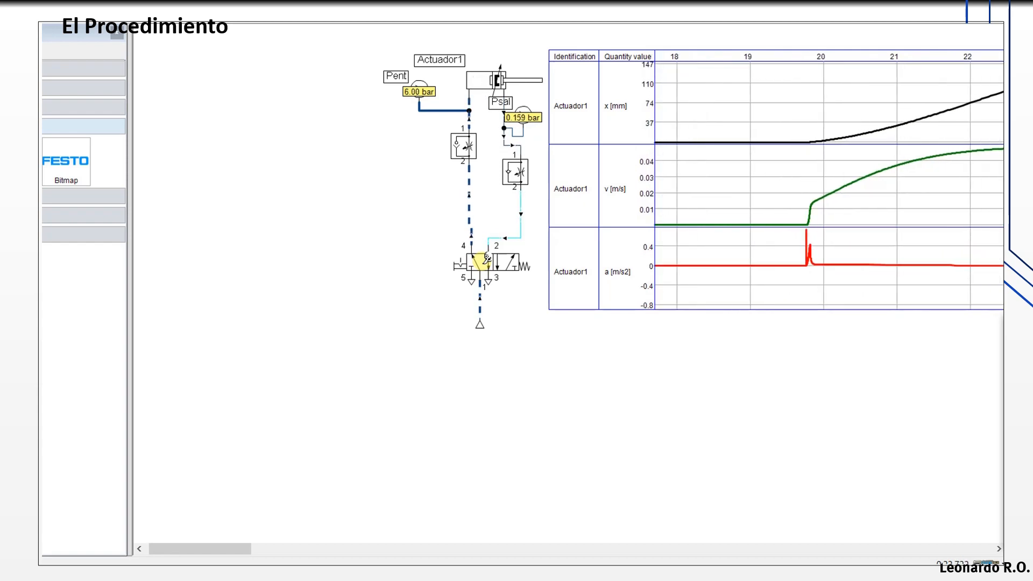
pyautogui.click(487, 261)
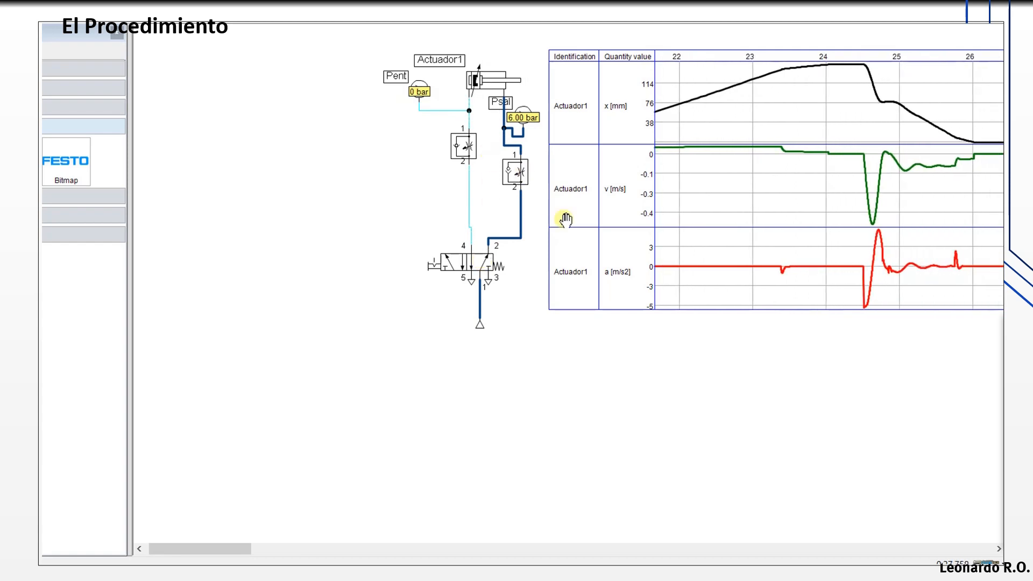
# Set the rod-side throttle check valve's opening level to 9% while the simulation runs
pyautogui.doubleClick(508, 179)
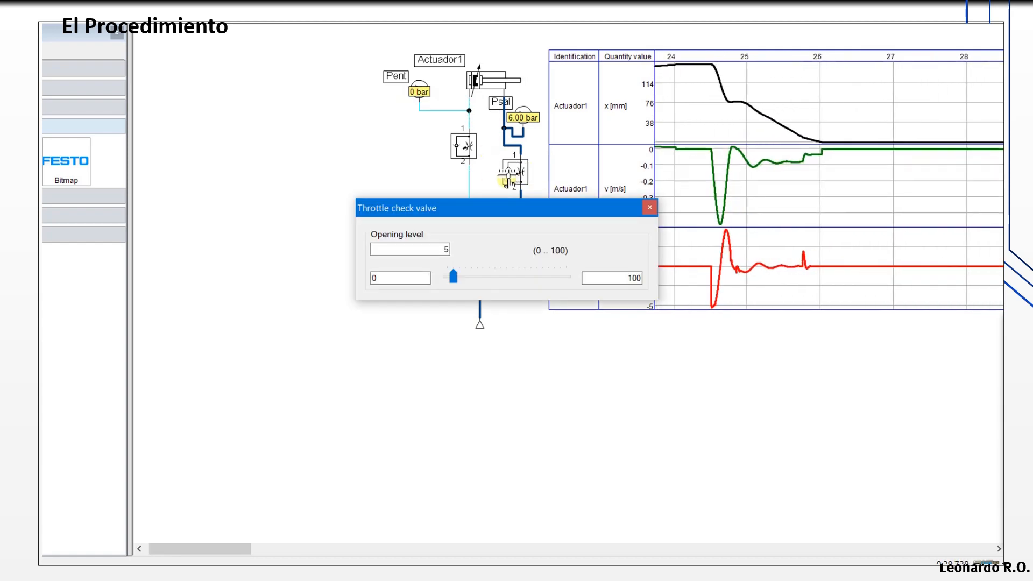
pyautogui.write('9')
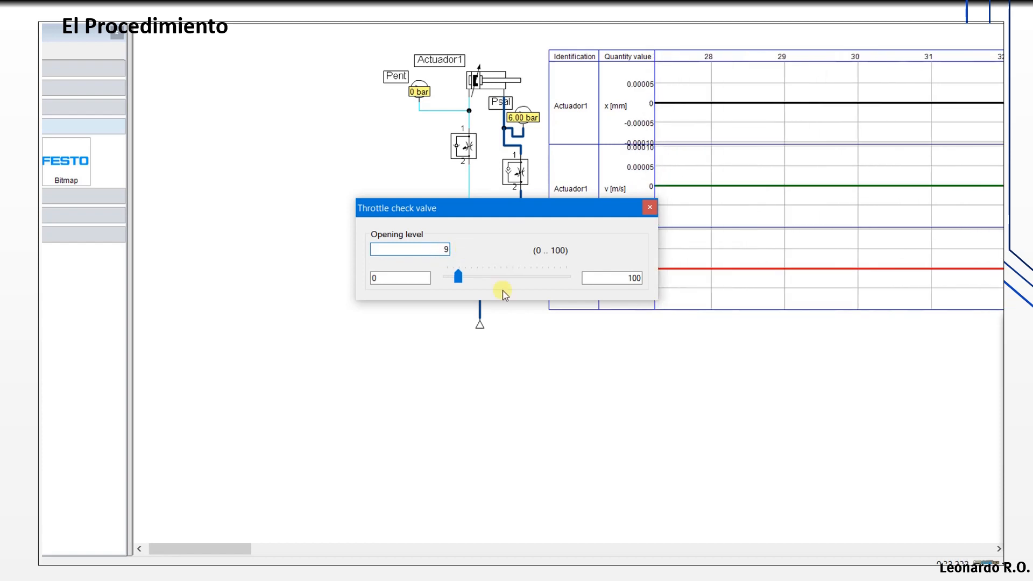
pyautogui.press('Return')
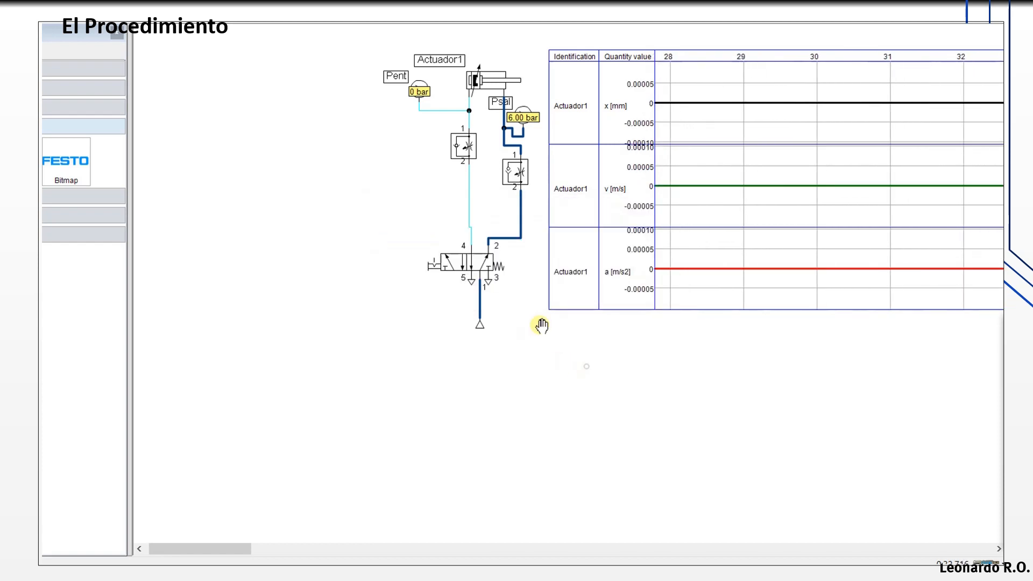
# Run two more extend and retract cycles with the directional valve and stop the simulation
pyautogui.click(487, 263)
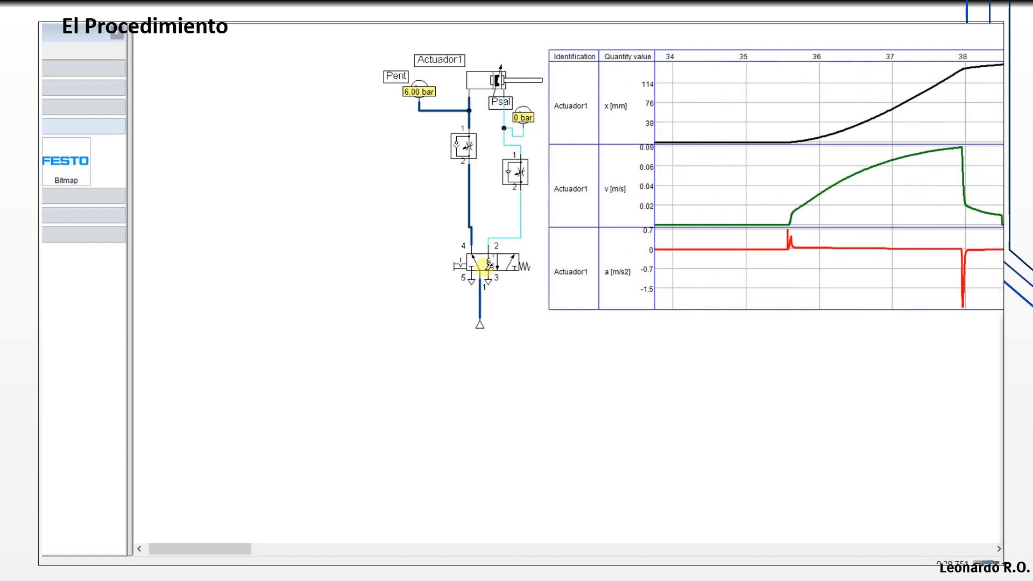
pyautogui.click(485, 265)
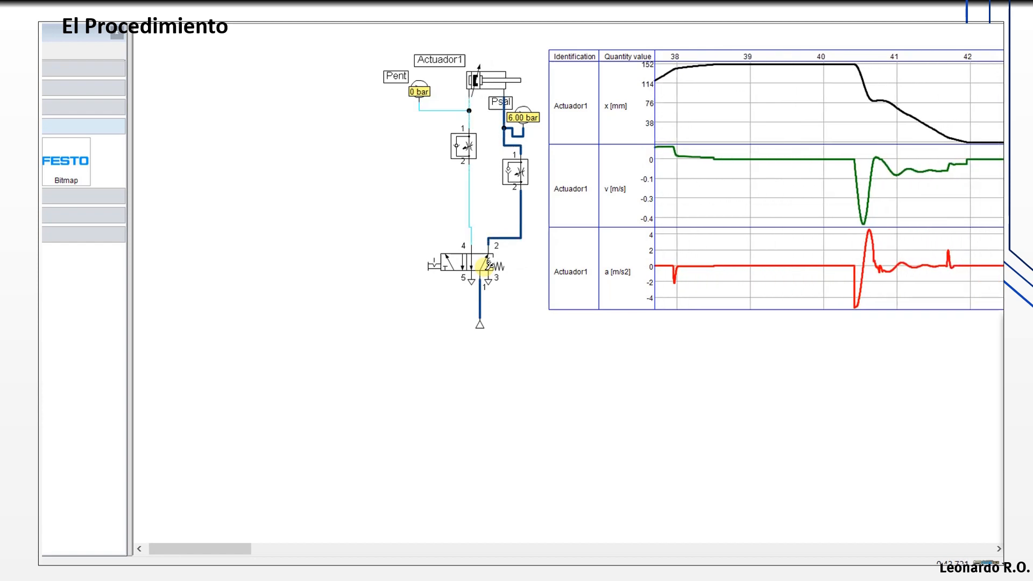
pyautogui.click(484, 266)
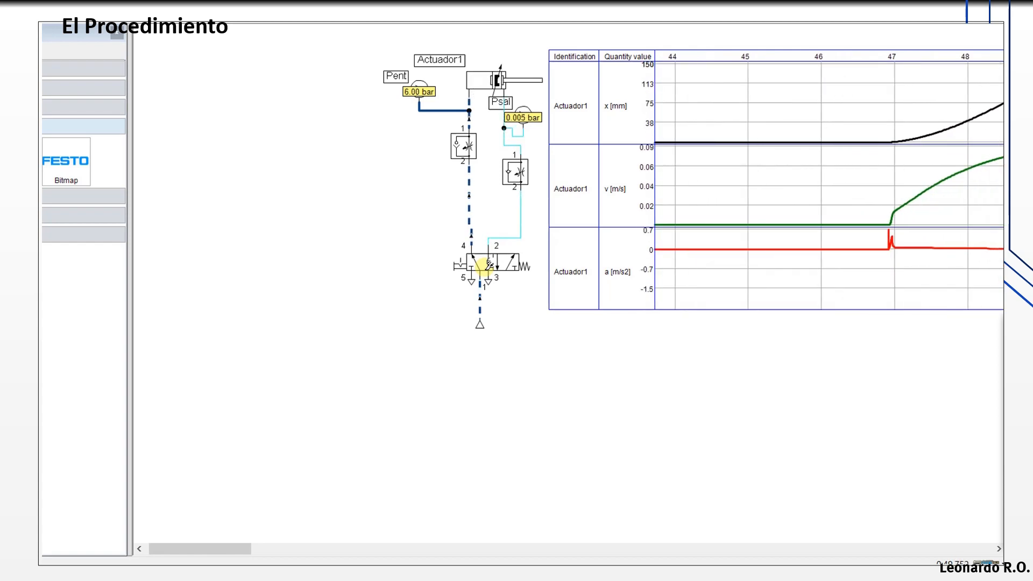
pyautogui.click(483, 265)
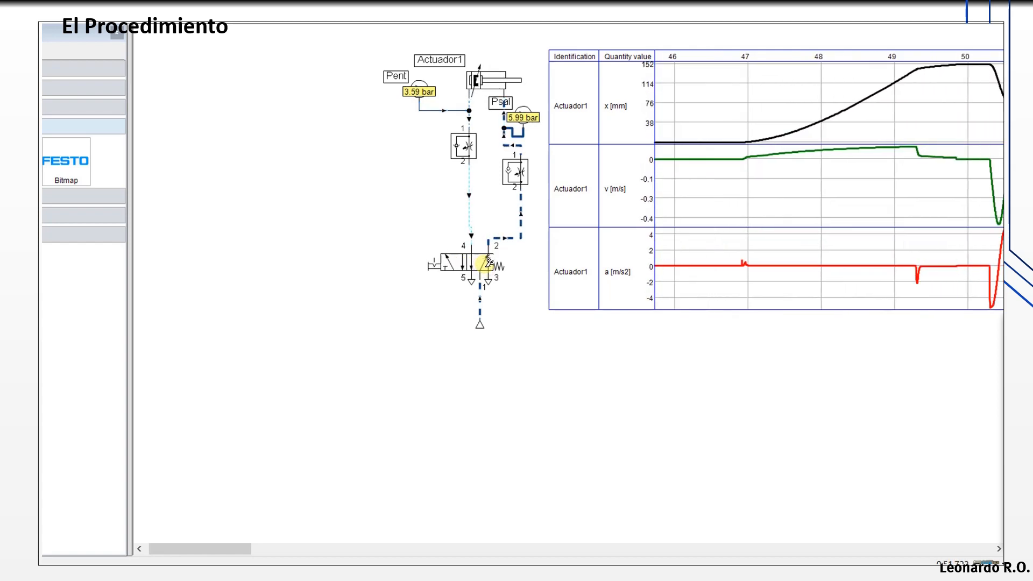
pyautogui.press('F5')
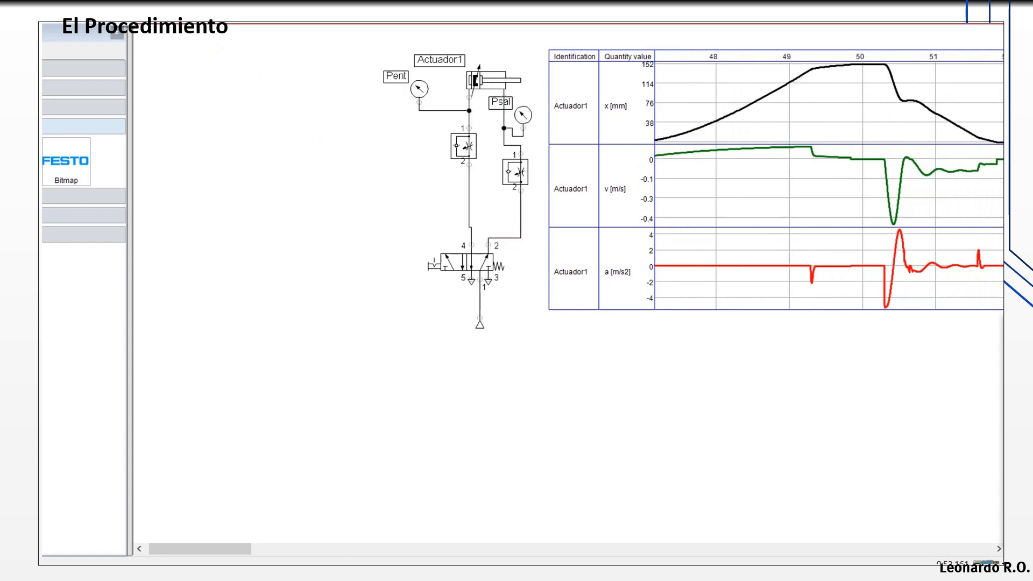